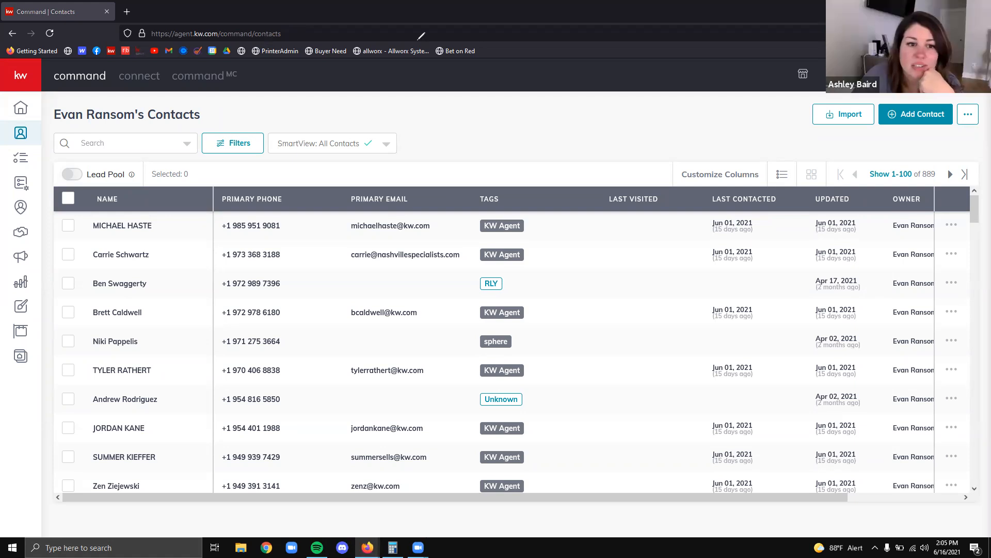
Add a contact with the person's full name, personal e-mail and phone number, and create it
{"action": "left_click", "coordinate": [916, 114]}
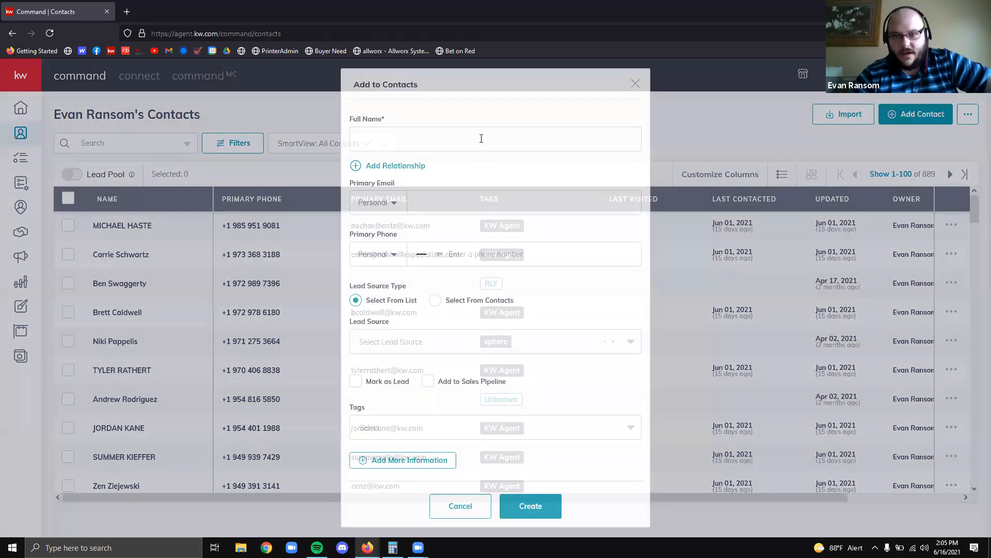
{"action": "left_click", "coordinate": [482, 135]}
{"action": "key", "text": "Tab"}
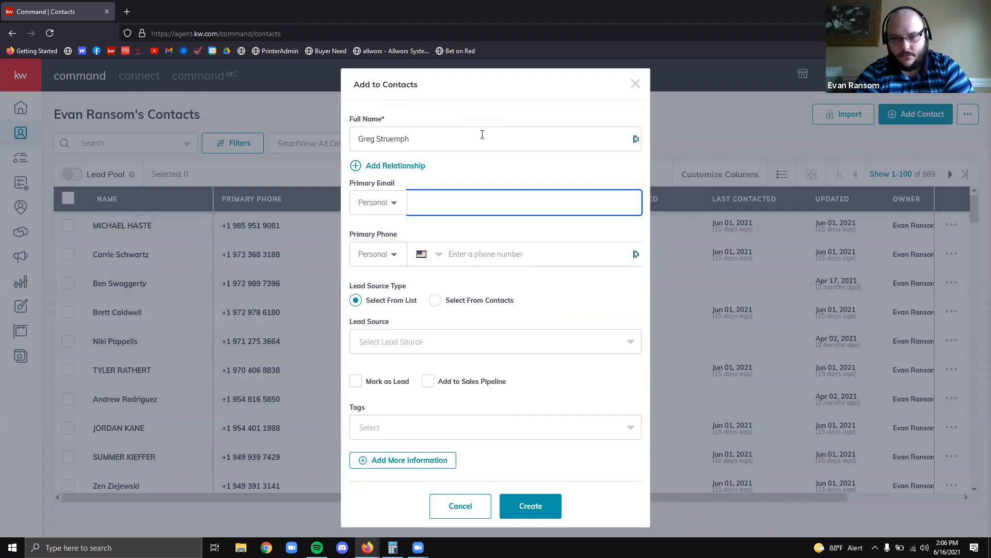
{"action": "type", "text": "Proper"}
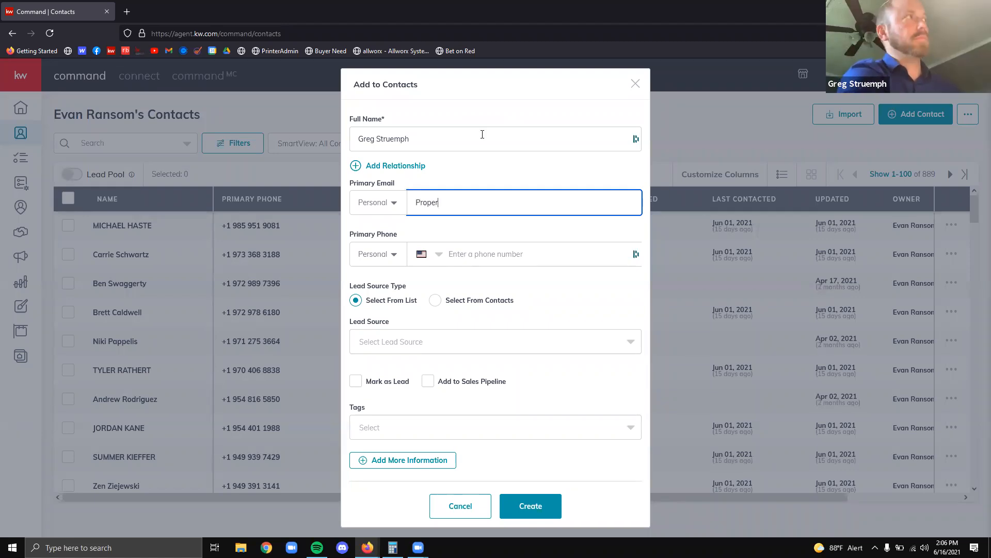
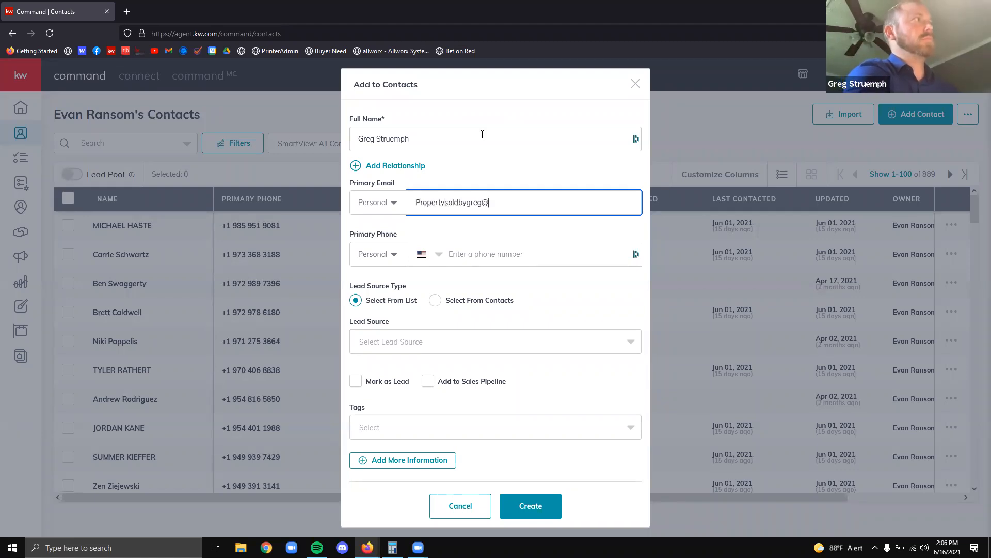
{"action": "key", "text": "Tab"}
{"action": "key", "text": "Tab"}
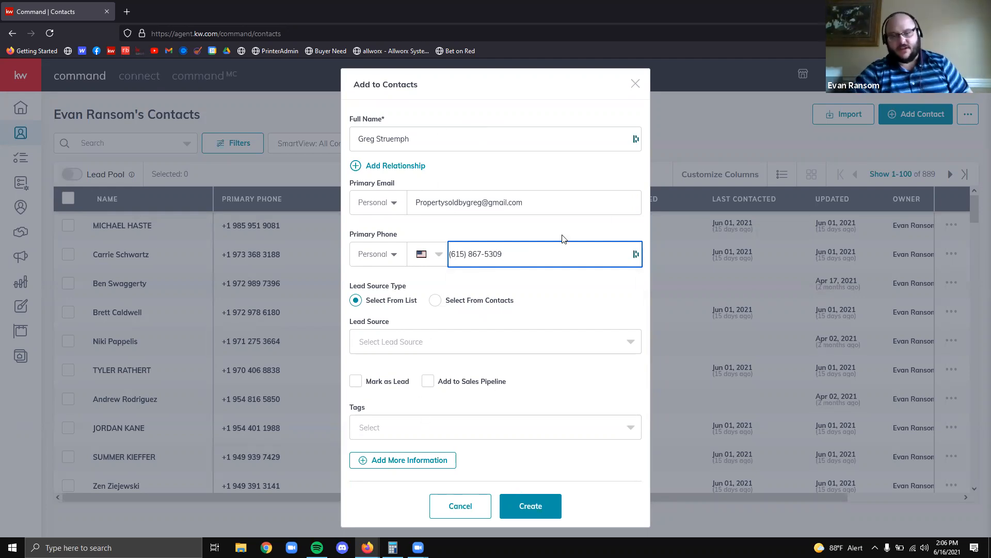
{"action": "left_click", "coordinate": [545, 200]}
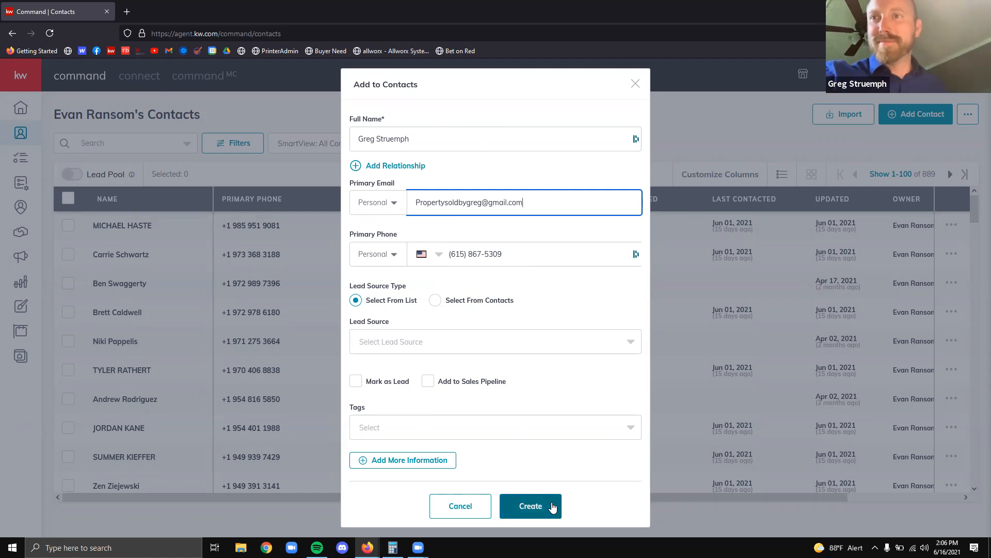
{"action": "left_click", "coordinate": [545, 508]}
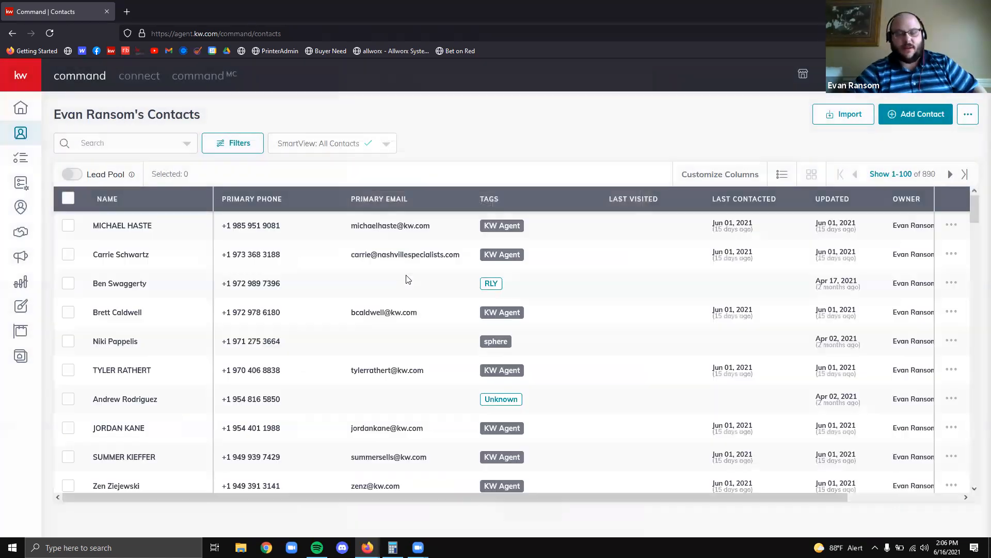
Open the Opportunities pipeline and outline its sidebar icon with a red box
{"action": "left_click", "coordinate": [21, 232]}
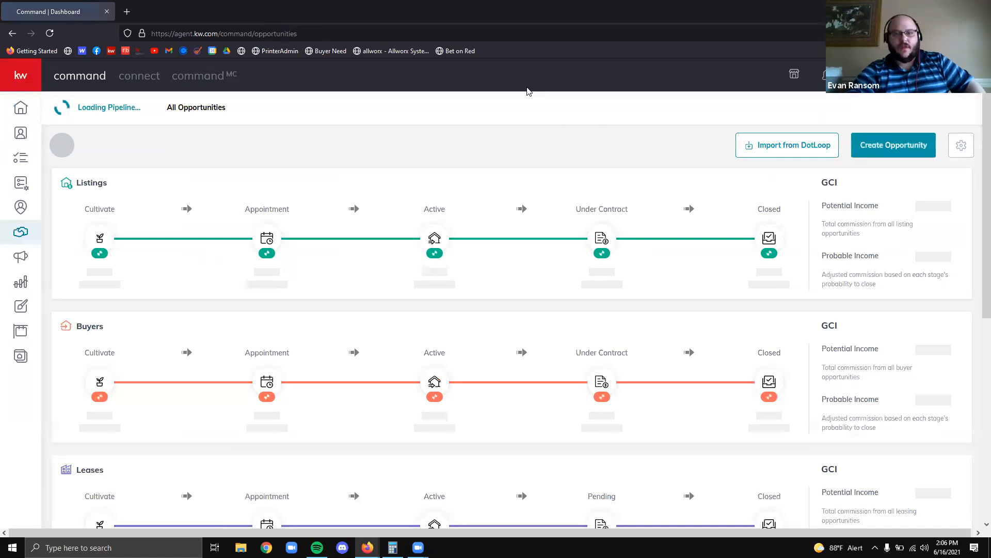
{"action": "left_click_drag", "start_coordinate": [1, 214], "coordinate": [51, 254]}
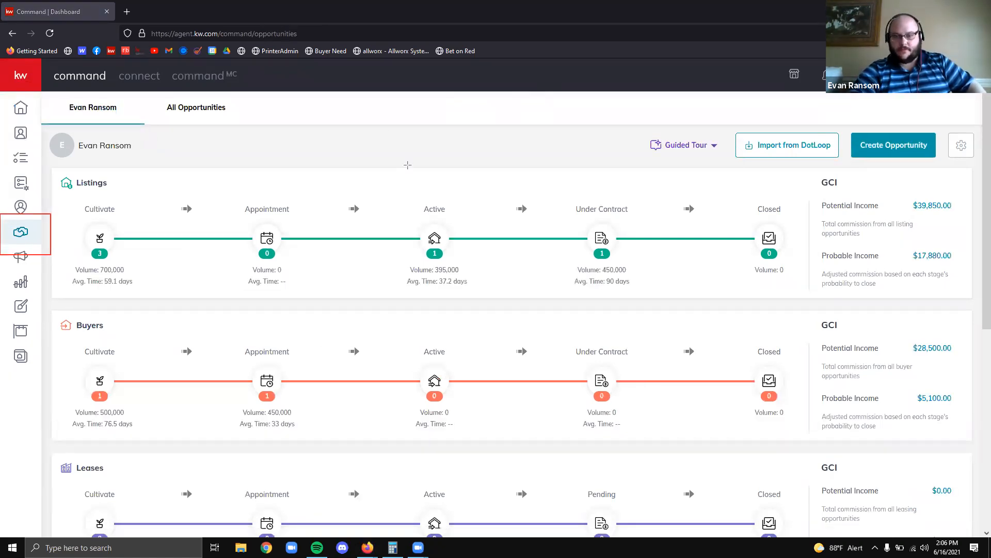
{"action": "scroll", "coordinate": [464, 158], "scroll_direction": "down", "scroll_amount": 2}
{"action": "scroll", "coordinate": [488, 184], "scroll_direction": "up", "scroll_amount": 2}
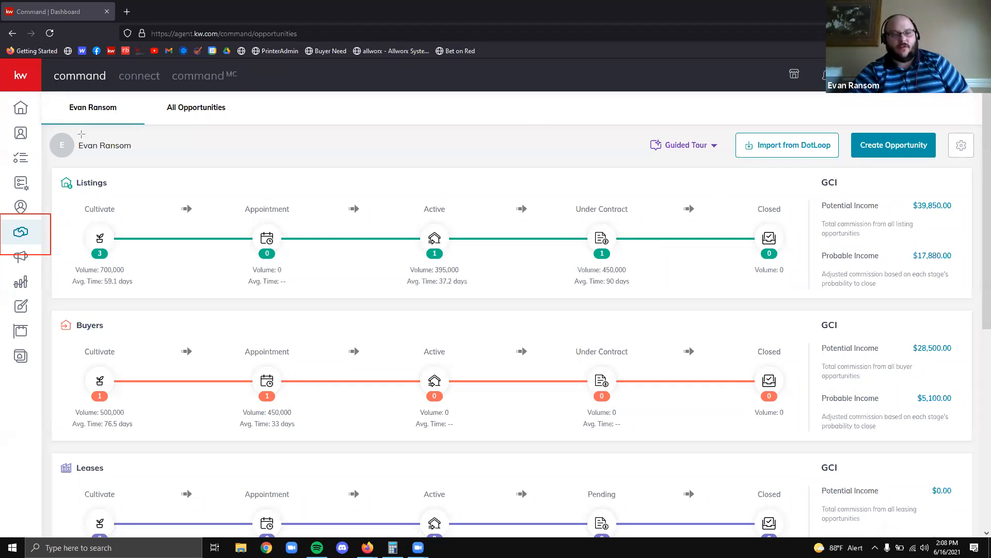
{"action": "mouse_move", "coordinate": [45, 95]}
{"action": "left_mouse_down"}
{"action": "mouse_move", "coordinate": [254, 137]}
{"action": "mouse_move", "coordinate": [288, 125]}
{"action": "left_mouse_up"}
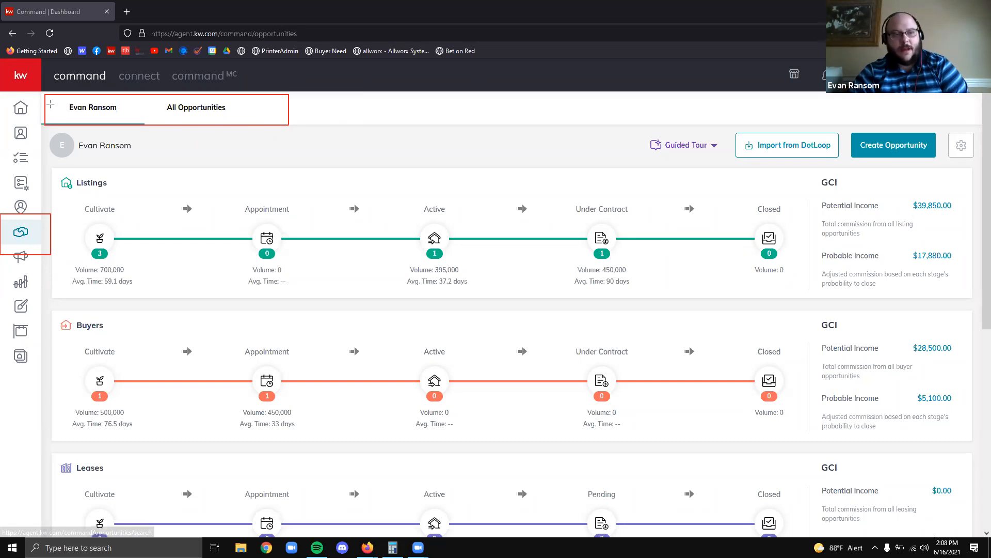
{"action": "left_click_drag", "start_coordinate": [59, 95], "coordinate": [45, 121]}
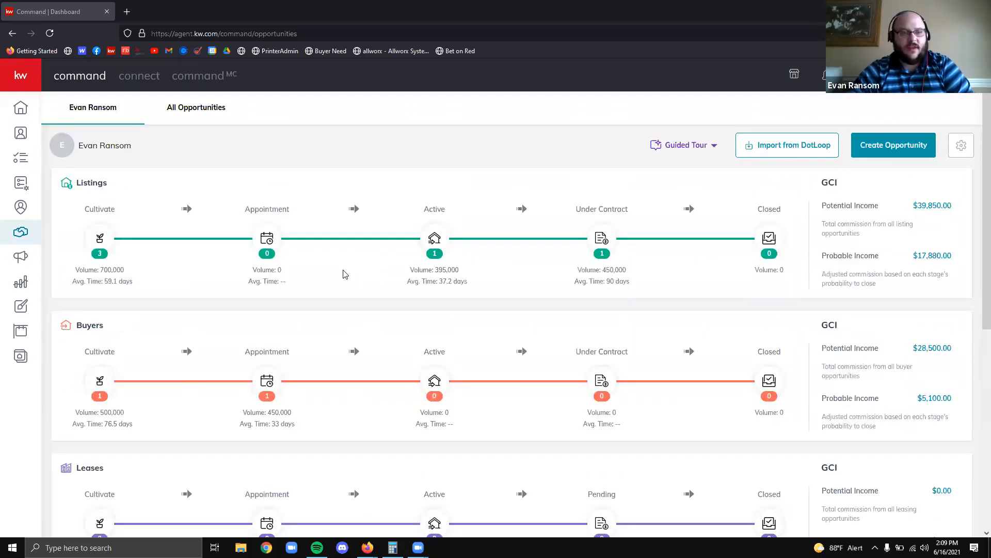
Outline the Listings, Buyers and Leases pipelines with red boxes
{"action": "scroll", "coordinate": [341, 275], "scroll_direction": "down", "scroll_amount": 2}
{"action": "scroll", "coordinate": [339, 277], "scroll_direction": "up", "scroll_amount": 2}
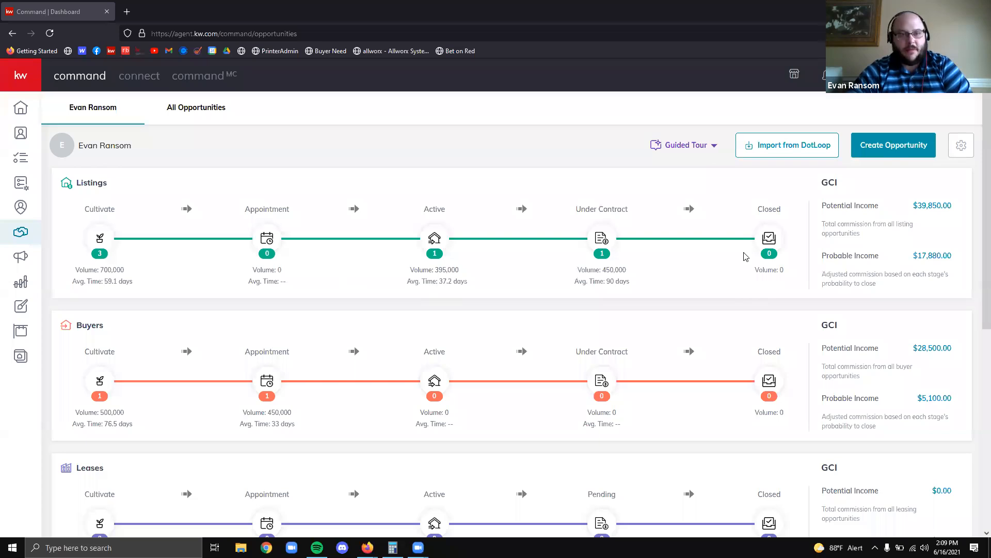
{"action": "scroll", "coordinate": [744, 257], "scroll_direction": "down", "scroll_amount": 2}
{"action": "scroll", "coordinate": [377, 97], "scroll_direction": "up", "scroll_amount": 2}
{"action": "scroll", "coordinate": [377, 146], "scroll_direction": "down", "scroll_amount": 1}
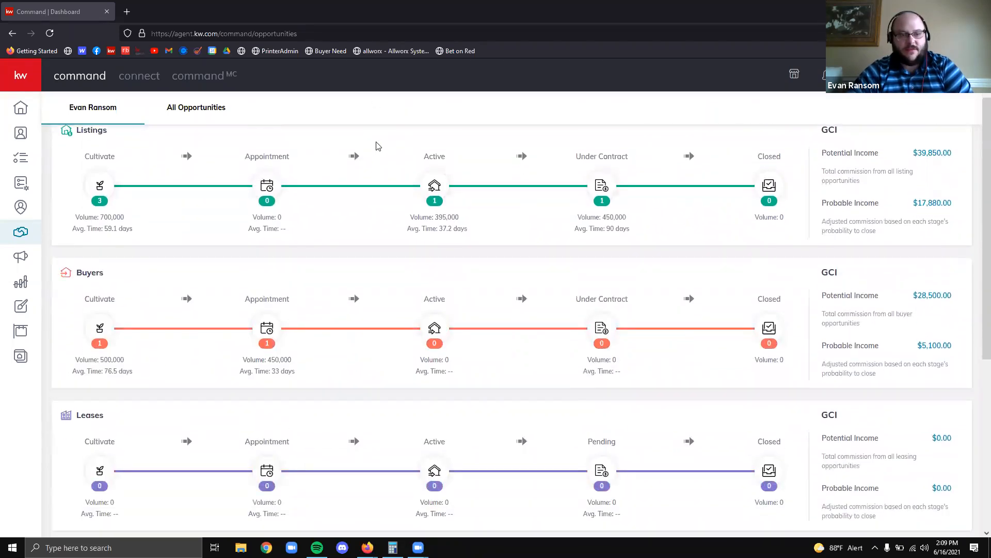
{"action": "mouse_move", "coordinate": [47, 125]}
{"action": "left_mouse_down"}
{"action": "mouse_move", "coordinate": [232, 187]}
{"action": "mouse_move", "coordinate": [770, 252]}
{"action": "mouse_move", "coordinate": [806, 247]}
{"action": "left_mouse_up"}
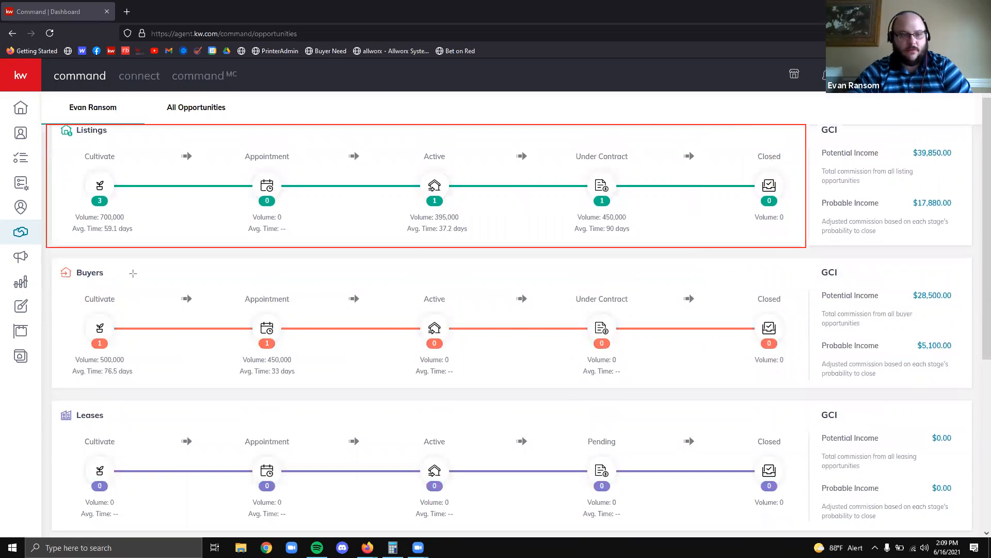
{"action": "left_click_drag", "start_coordinate": [49, 255], "coordinate": [764, 368]}
{"action": "left_click_drag", "start_coordinate": [846, 391], "coordinate": [805, 384]}
{"action": "mouse_move", "coordinate": [662, 479]}
{"action": "left_mouse_down"}
{"action": "mouse_move", "coordinate": [805, 516]}
{"action": "mouse_move", "coordinate": [808, 527]}
{"action": "left_mouse_up"}
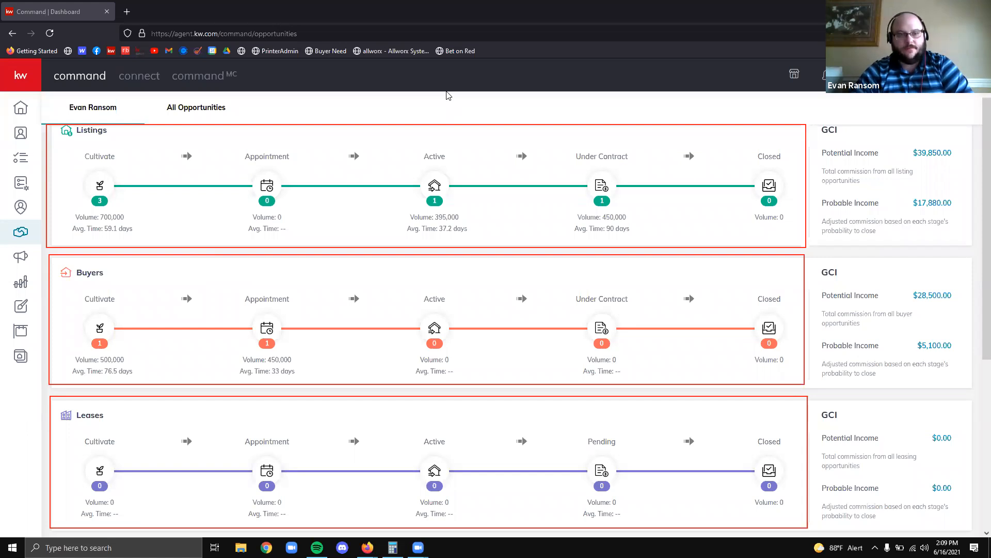
Box the Cultivate, Appointment, Active, Under Contract and Closed columns, and arrow across Listings Cultivate
{"action": "mouse_move", "coordinate": [52, 141]}
{"action": "left_mouse_down"}
{"action": "mouse_move", "coordinate": [219, 460]}
{"action": "mouse_move", "coordinate": [148, 502]}
{"action": "left_mouse_up"}
{"action": "left_click_drag", "start_coordinate": [203, 489], "coordinate": [184, 471]}
{"action": "mouse_move", "coordinate": [226, 136]}
{"action": "left_mouse_down"}
{"action": "mouse_move", "coordinate": [350, 540]}
{"action": "mouse_move", "coordinate": [325, 526]}
{"action": "left_mouse_up"}
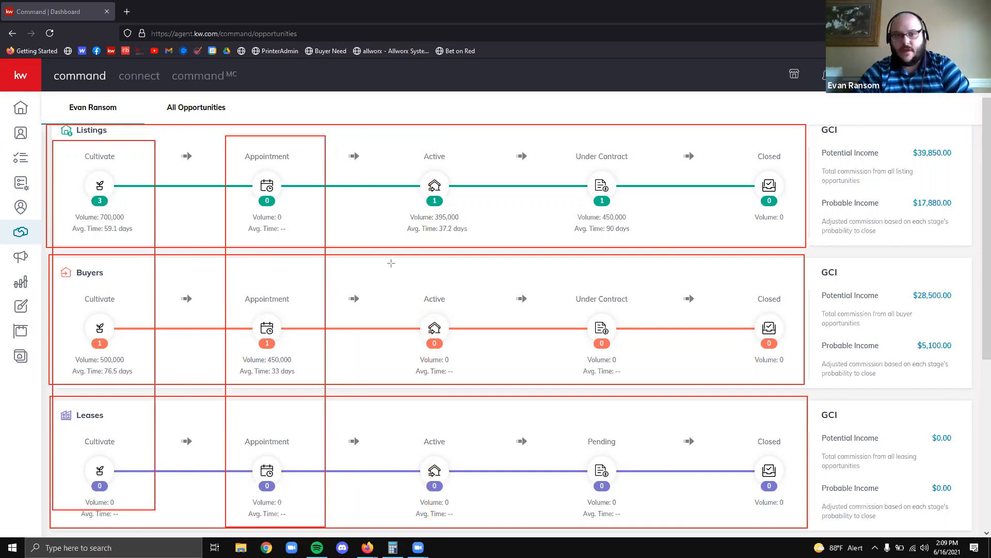
{"action": "mouse_move", "coordinate": [391, 136]}
{"action": "left_mouse_down"}
{"action": "mouse_move", "coordinate": [513, 466]}
{"action": "mouse_move", "coordinate": [479, 522]}
{"action": "left_mouse_up"}
{"action": "mouse_move", "coordinate": [550, 137]}
{"action": "left_mouse_down"}
{"action": "mouse_move", "coordinate": [668, 309]}
{"action": "mouse_move", "coordinate": [666, 527]}
{"action": "left_mouse_up"}
{"action": "mouse_move", "coordinate": [723, 139]}
{"action": "left_mouse_down"}
{"action": "mouse_move", "coordinate": [828, 550]}
{"action": "mouse_move", "coordinate": [809, 537]}
{"action": "left_mouse_up"}
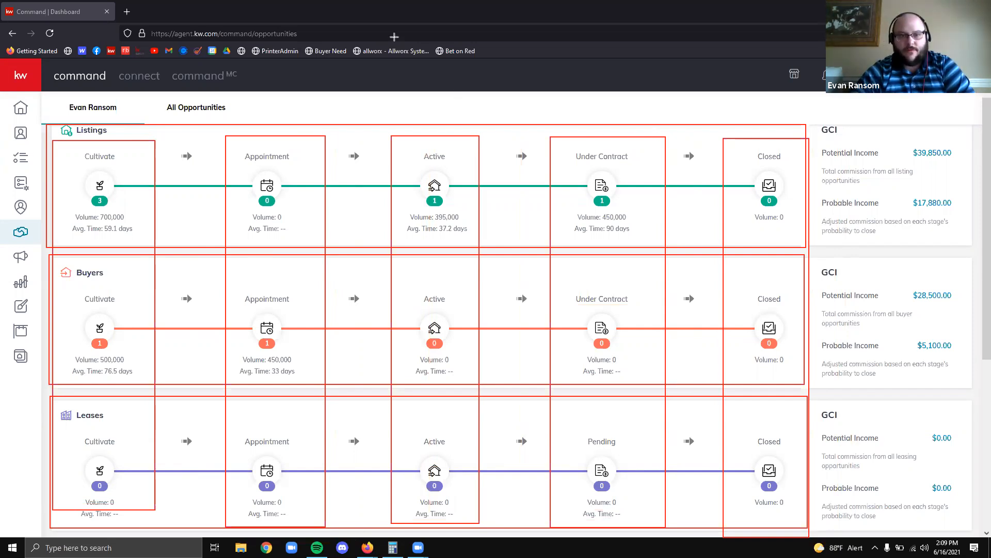
{"action": "left_click_drag", "start_coordinate": [58, 147], "coordinate": [139, 147]}
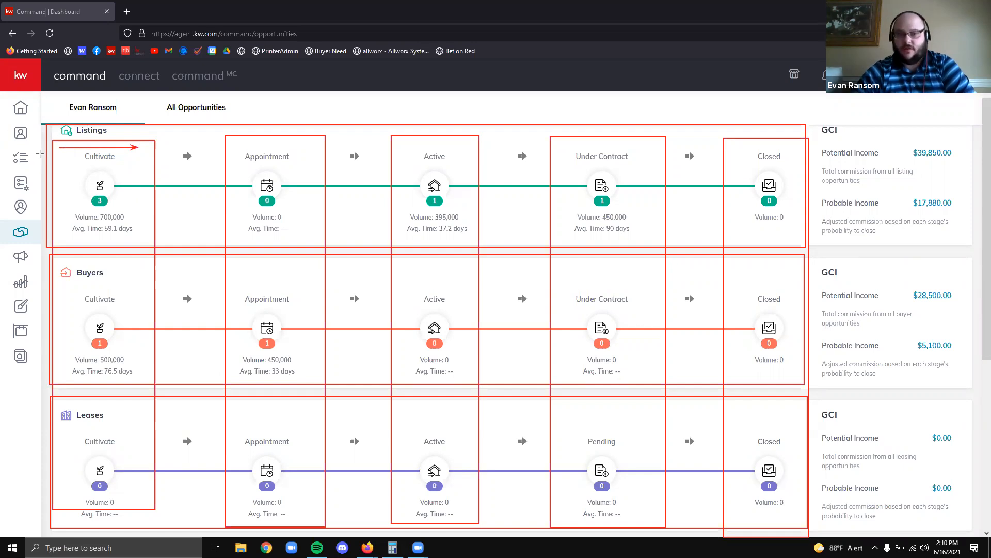
Draw red arrows across the Listings Appointment, Active, Under Contract and Closed stages, then clear all markings
{"action": "left_click_drag", "start_coordinate": [232, 143], "coordinate": [313, 143]}
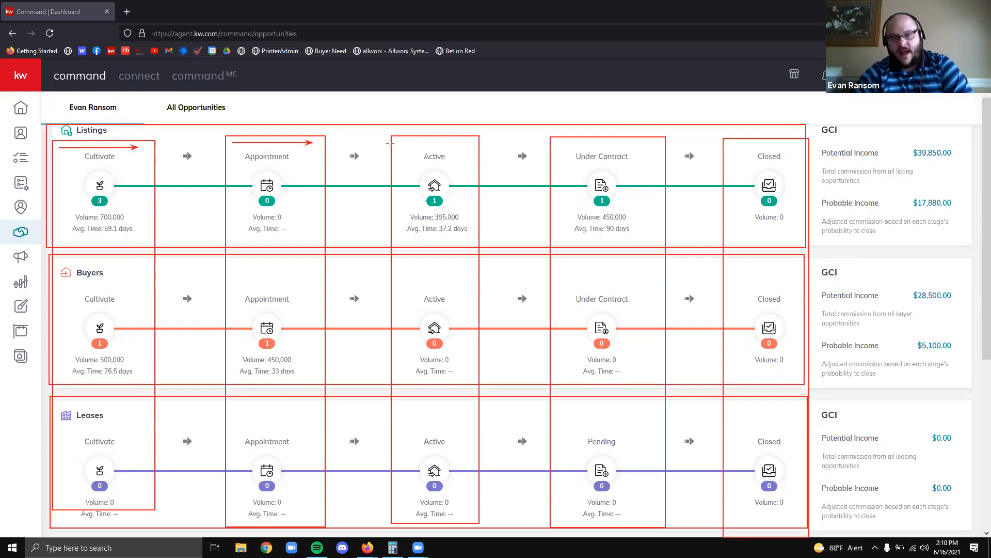
{"action": "left_click_drag", "start_coordinate": [391, 142], "coordinate": [469, 142]}
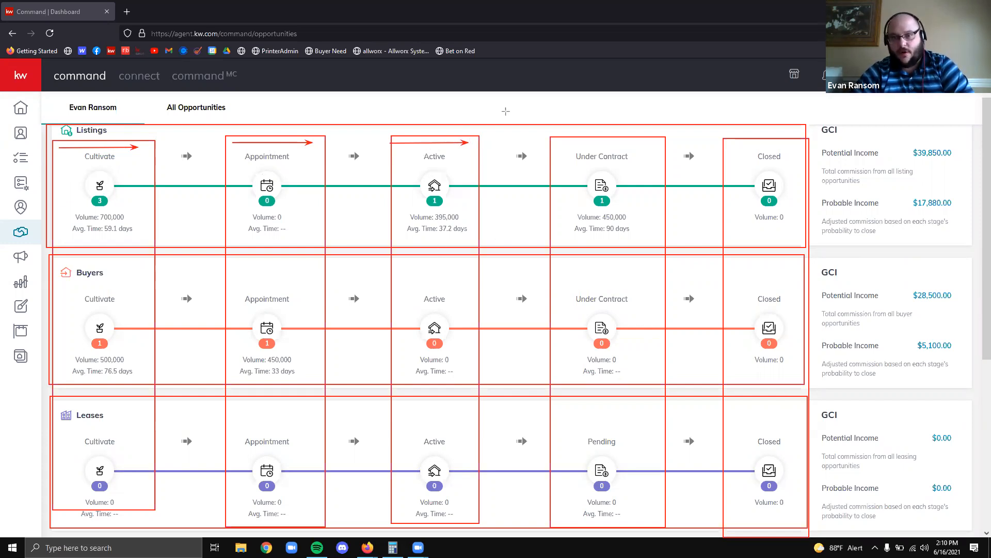
{"action": "left_click_drag", "start_coordinate": [557, 140], "coordinate": [657, 140]}
{"action": "left_click_drag", "start_coordinate": [744, 145], "coordinate": [811, 148]}
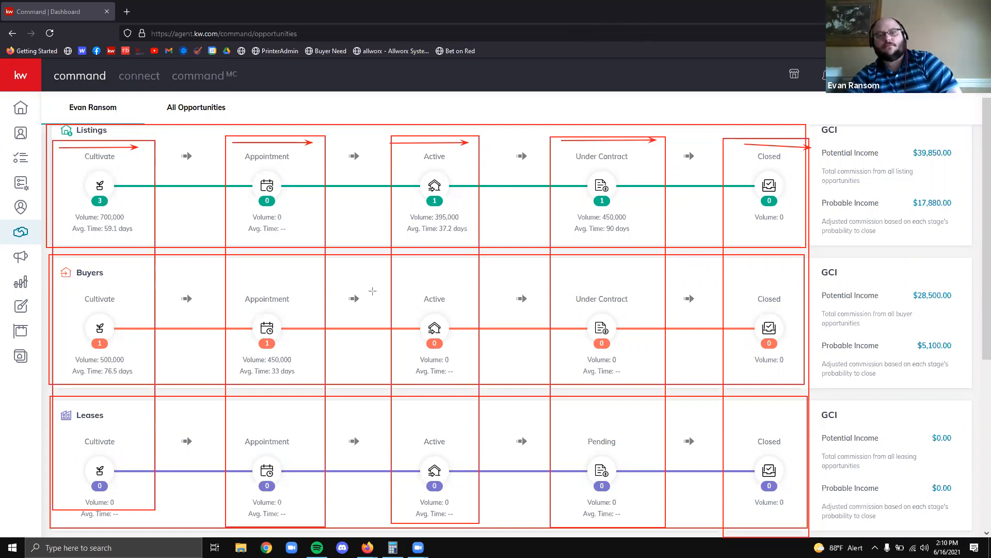
{"action": "key", "text": "Escape"}
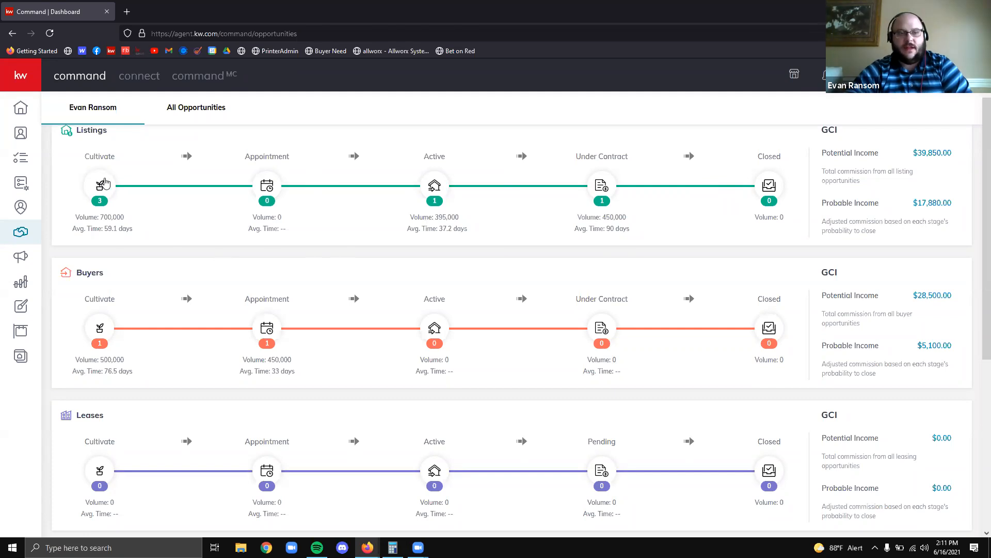
Open the Listings Cultivate board and outline its Hot column in red
{"action": "left_click", "coordinate": [100, 178]}
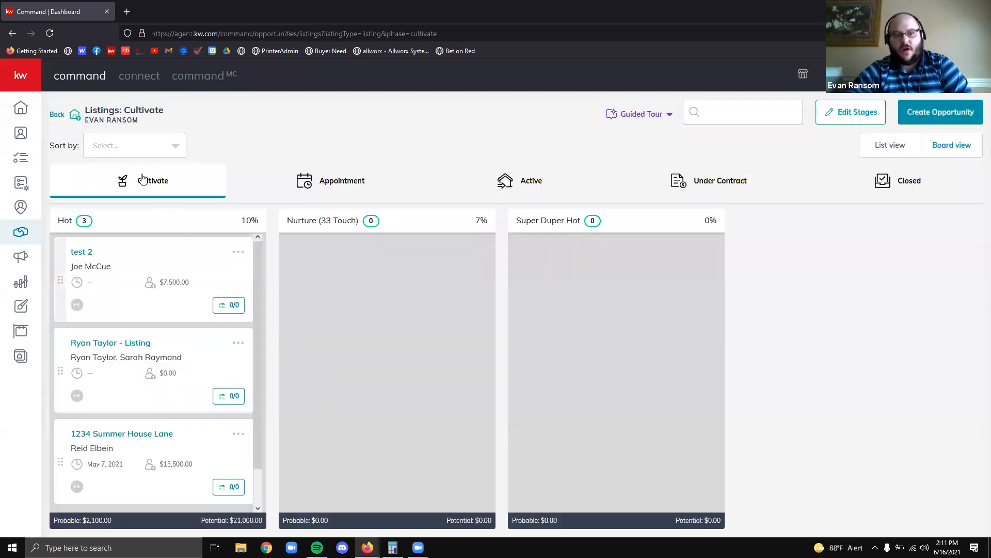
{"action": "left_click", "coordinate": [58, 116]}
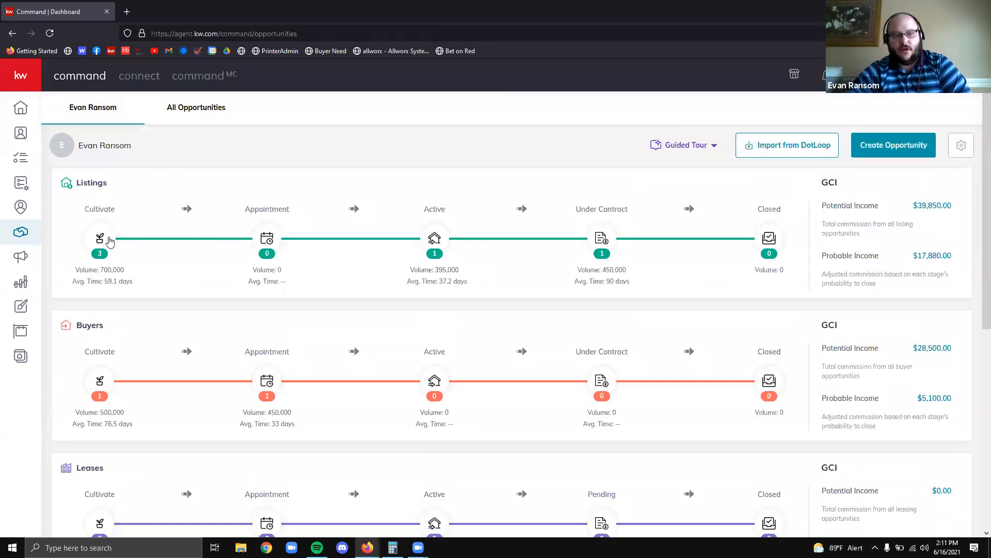
{"action": "left_click", "coordinate": [98, 239]}
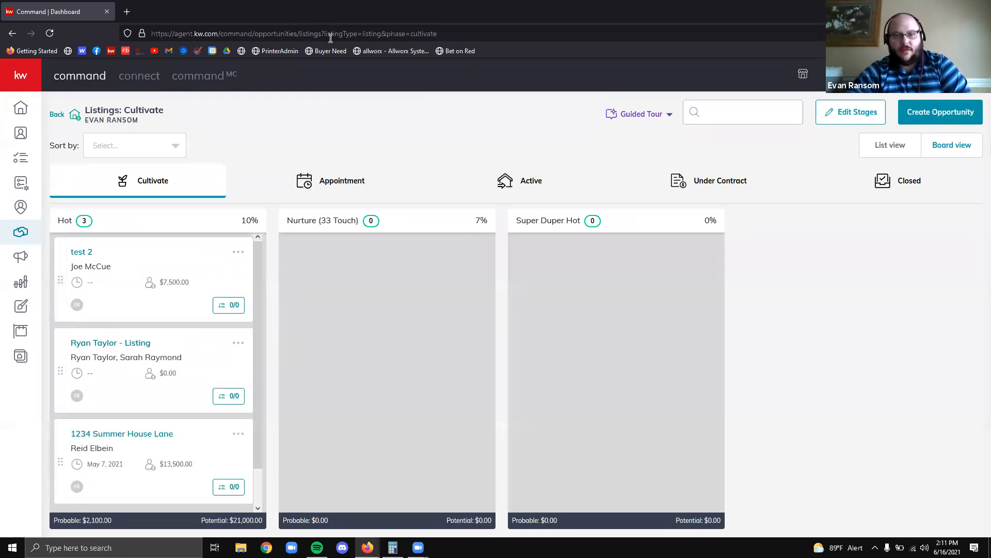
{"action": "mouse_move", "coordinate": [49, 207]}
{"action": "left_mouse_down"}
{"action": "mouse_move", "coordinate": [733, 499]}
{"action": "mouse_move", "coordinate": [734, 532]}
{"action": "left_mouse_up"}
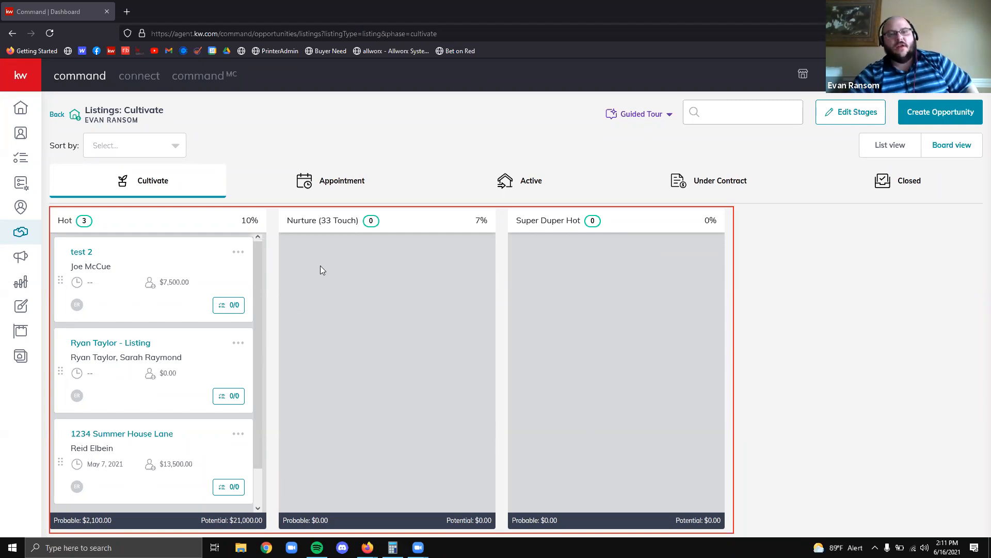
Scroll through the Hot column's three opportunity cards, including 1234 Summer House Lane
{"action": "scroll", "coordinate": [208, 262], "scroll_direction": "down", "scroll_amount": 2}
{"action": "scroll", "coordinate": [201, 279], "scroll_direction": "up", "scroll_amount": 2}
{"action": "scroll", "coordinate": [176, 310], "scroll_direction": "down", "scroll_amount": 2}
{"action": "scroll", "coordinate": [133, 342], "scroll_direction": "up", "scroll_amount": 2}
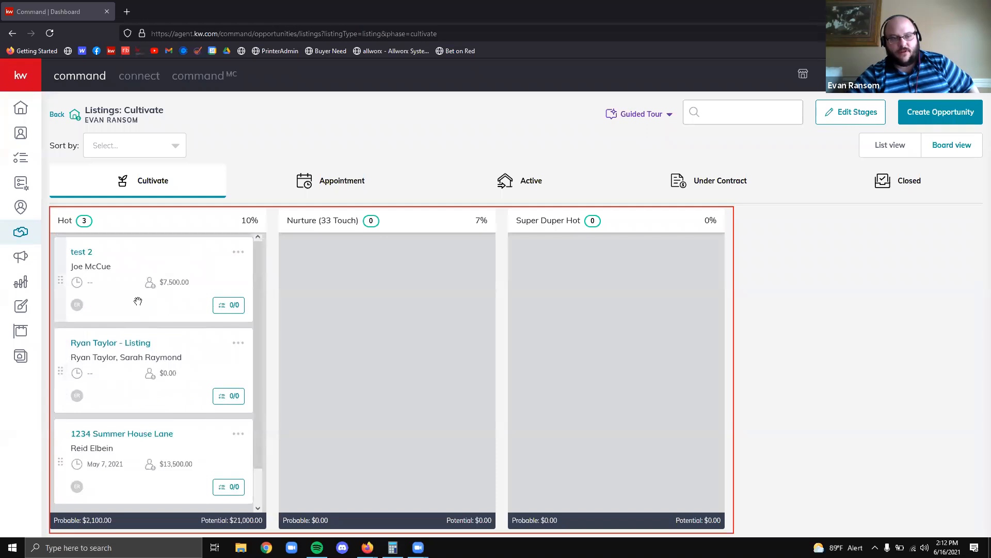
{"action": "scroll", "coordinate": [152, 336], "scroll_direction": "down", "scroll_amount": 1}
{"action": "scroll", "coordinate": [152, 419], "scroll_direction": "up", "scroll_amount": 1}
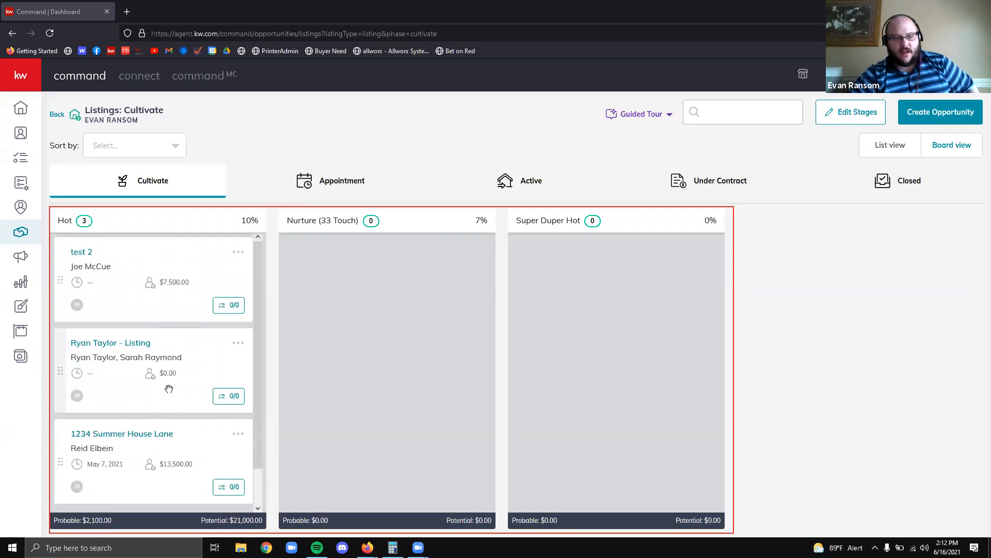
{"action": "scroll", "coordinate": [160, 387], "scroll_direction": "down", "scroll_amount": 1}
{"action": "scroll", "coordinate": [170, 381], "scroll_direction": "up", "scroll_amount": 1}
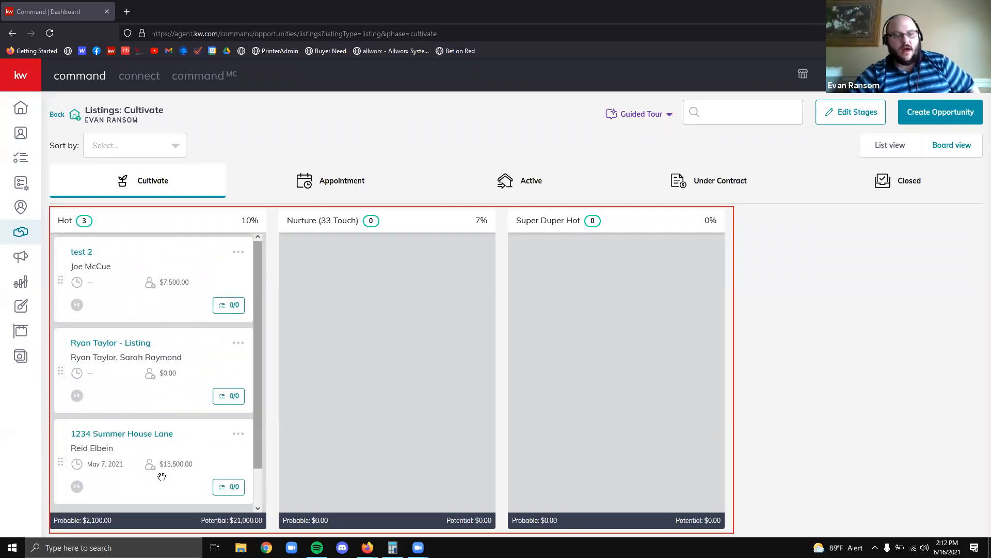
Move 1234 Summer House Lane via Nurture and Super Duper Hot into the Appointment phase, and view that board
{"action": "left_click_drag", "start_coordinate": [177, 452], "coordinate": [368, 266]}
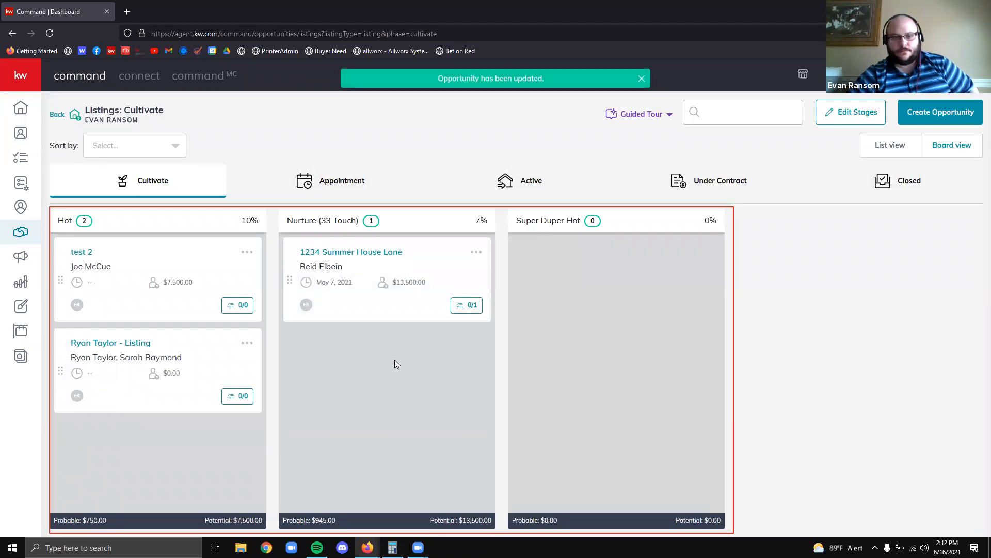
{"action": "left_click_drag", "start_coordinate": [382, 259], "coordinate": [560, 261]}
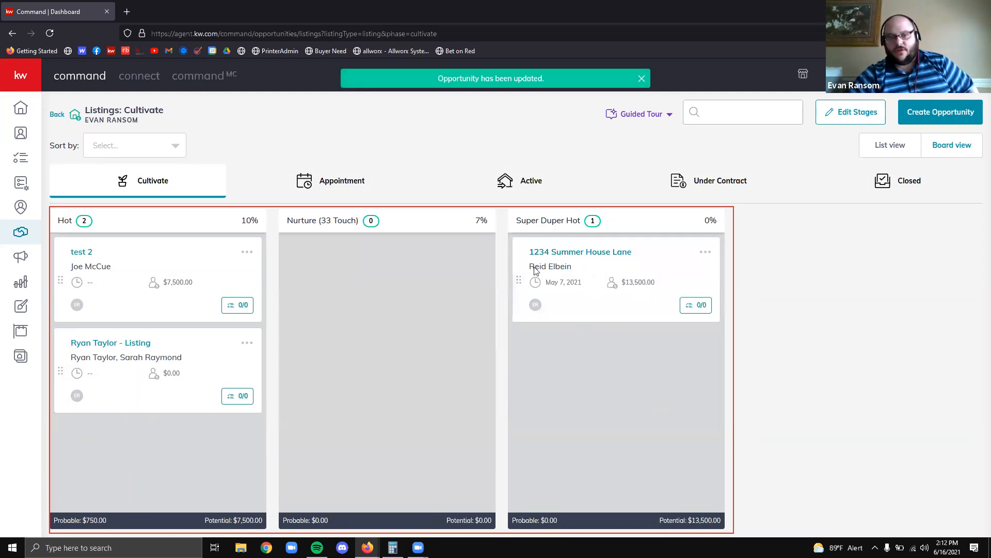
{"action": "left_click_drag", "start_coordinate": [627, 273], "coordinate": [356, 196]}
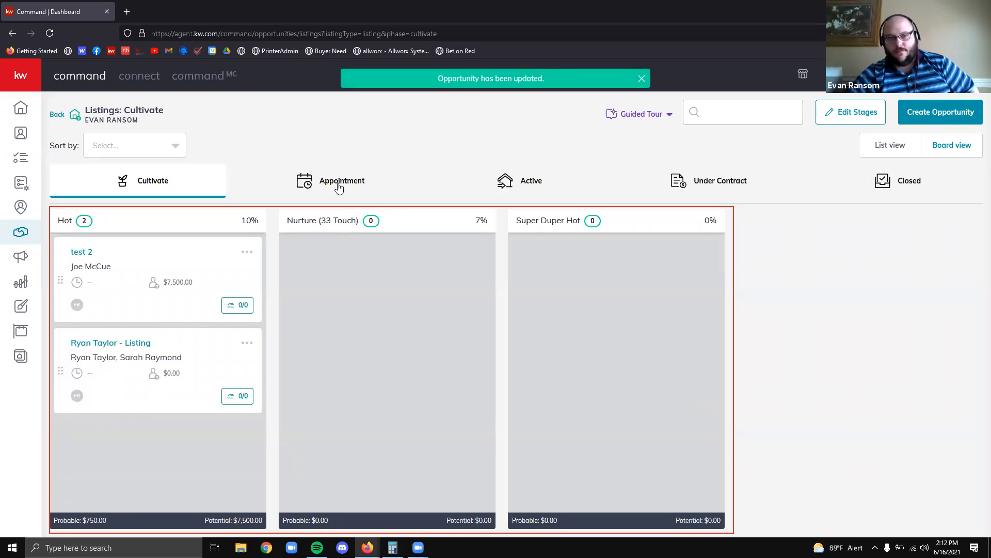
{"action": "left_click", "coordinate": [337, 186]}
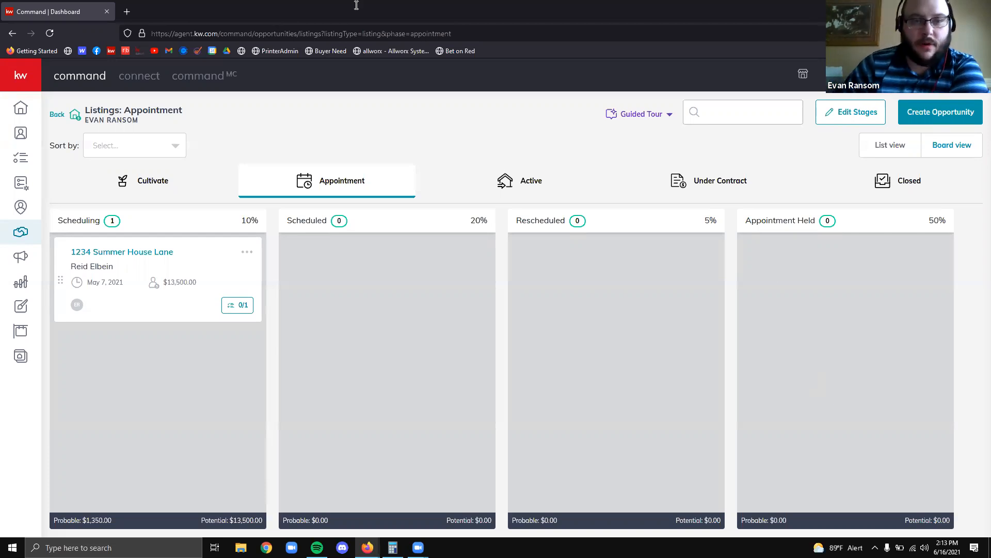
Go back from the Appointment board to the Opportunities overview
{"action": "left_click", "coordinate": [54, 116]}
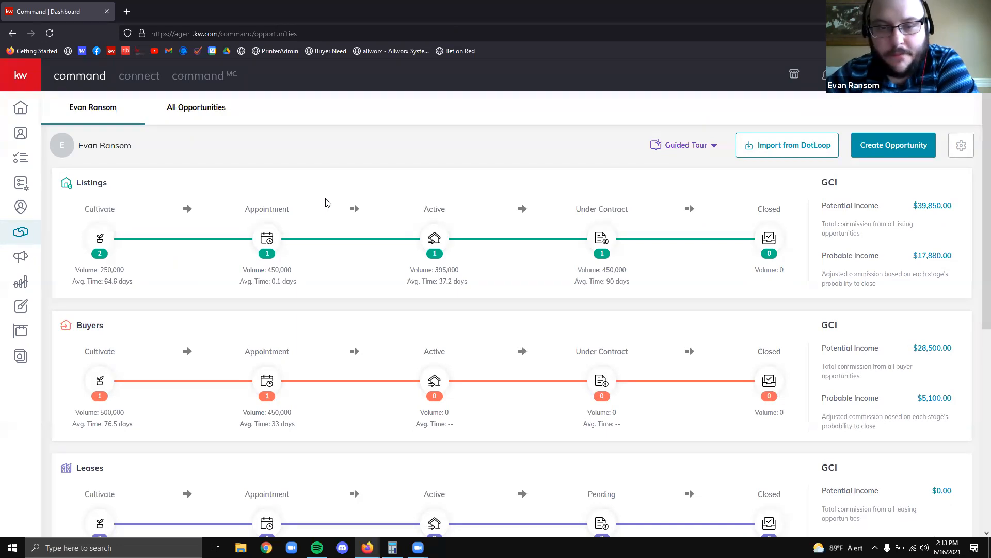
Check the Buyers Appointment board, then start a new opportunity prefilled with Listing, Cultivate and Hot
{"action": "scroll", "coordinate": [232, 221], "scroll_direction": "down", "scroll_amount": 5}
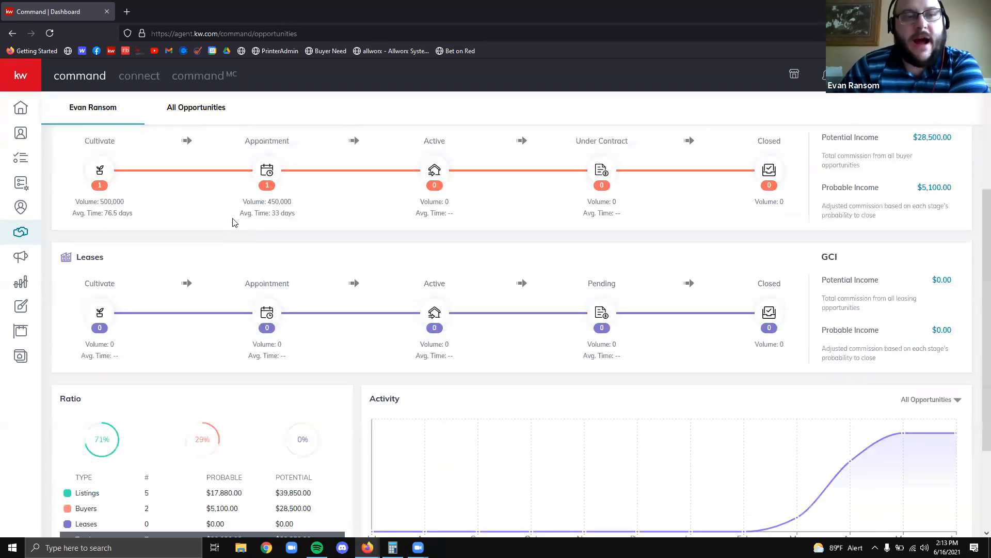
{"action": "left_click", "coordinate": [270, 164]}
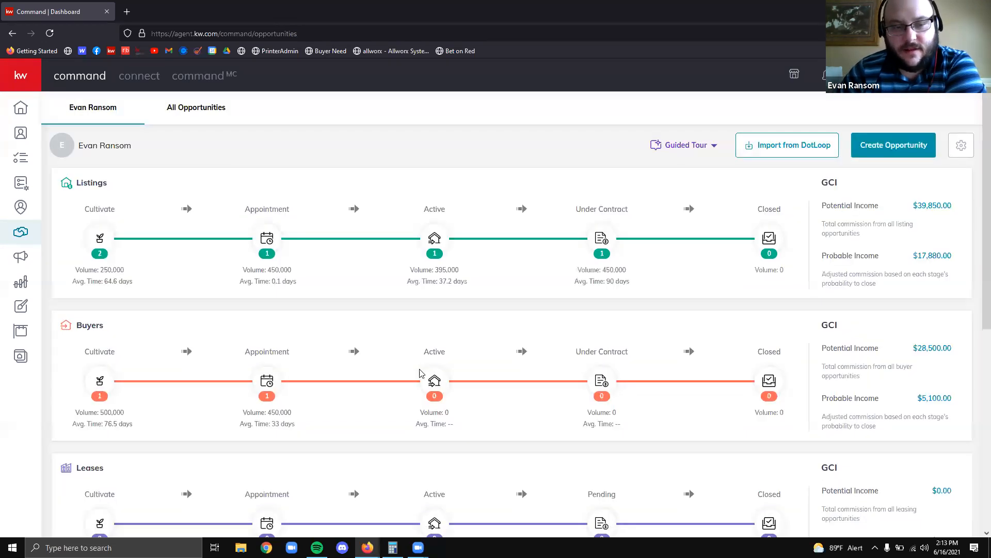
{"action": "scroll", "coordinate": [417, 363], "scroll_direction": "down", "scroll_amount": 3}
{"action": "scroll", "coordinate": [417, 360], "scroll_direction": "up", "scroll_amount": 2}
{"action": "scroll", "coordinate": [417, 362], "scroll_direction": "up", "scroll_amount": 1}
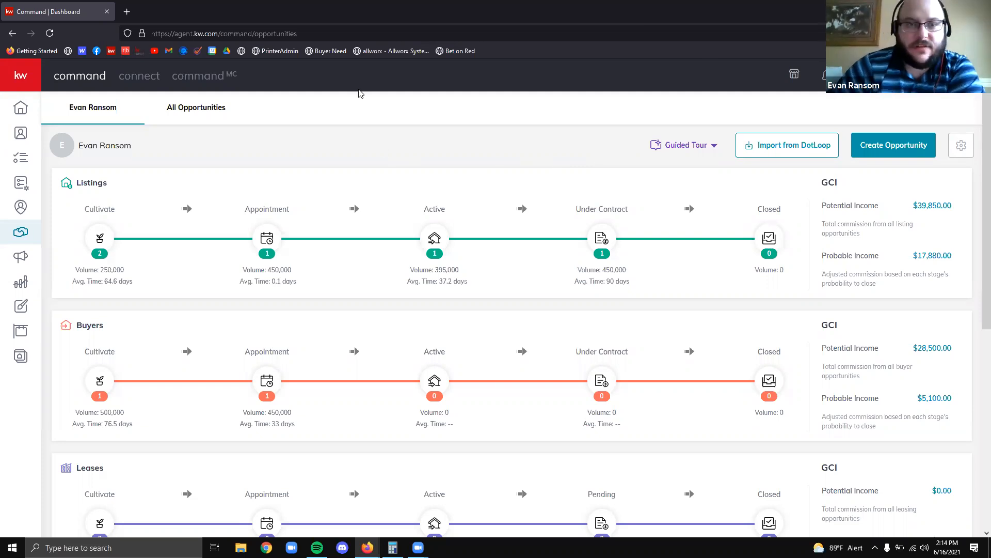
{"action": "left_click_drag", "start_coordinate": [845, 124], "coordinate": [947, 168]}
{"action": "left_click", "coordinate": [891, 146]}
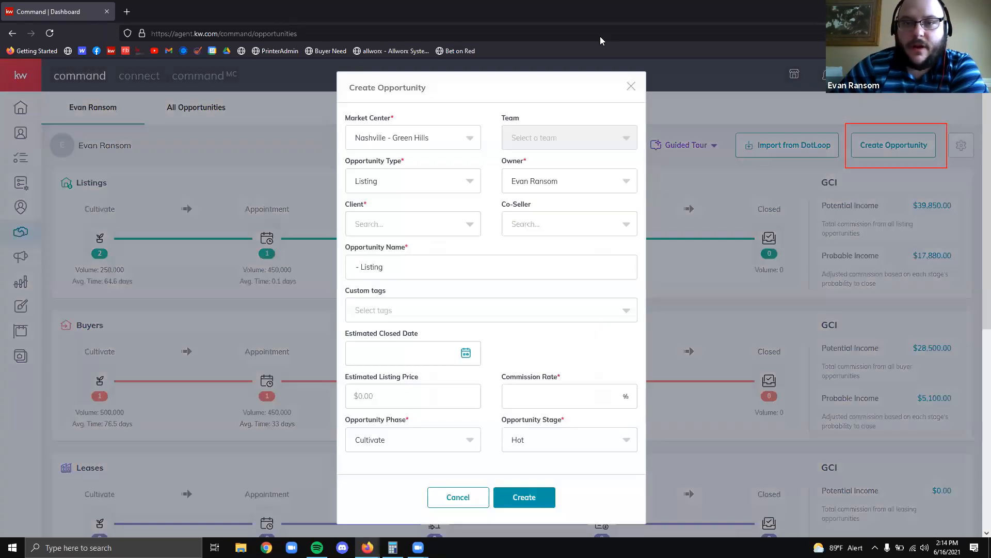
{"action": "left_click", "coordinate": [600, 38]}
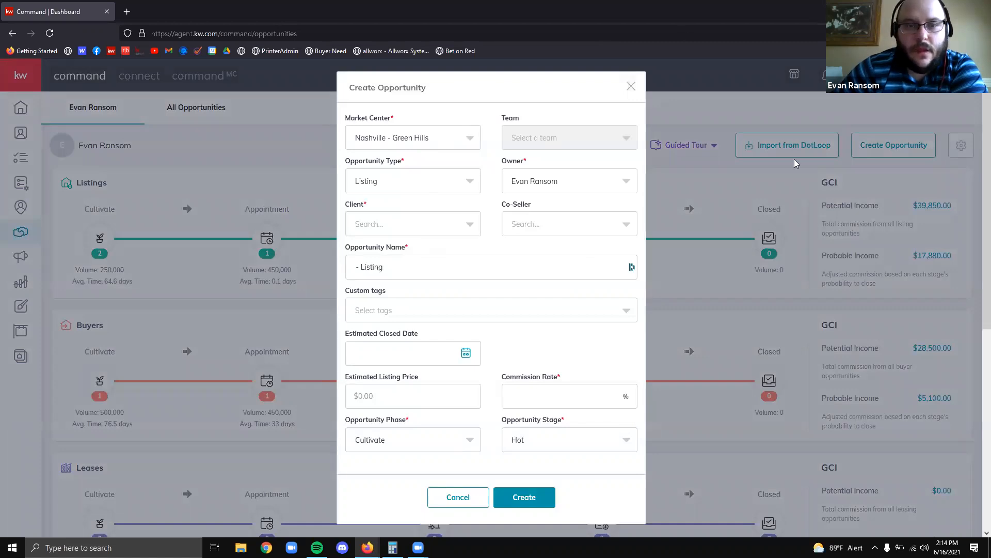
{"action": "scroll", "coordinate": [796, 246], "scroll_direction": "down", "scroll_amount": 2}
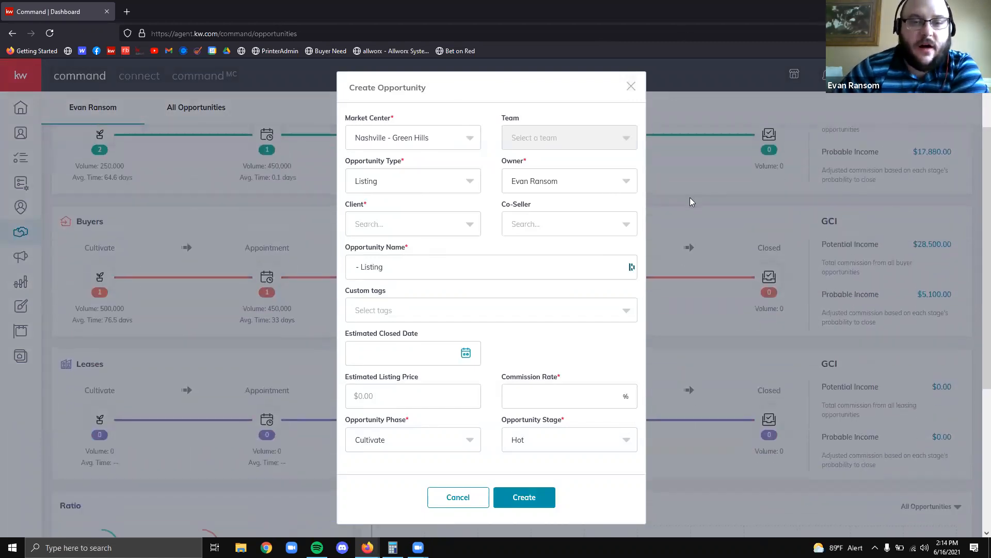
{"action": "scroll", "coordinate": [691, 200], "scroll_direction": "up", "scroll_amount": 2}
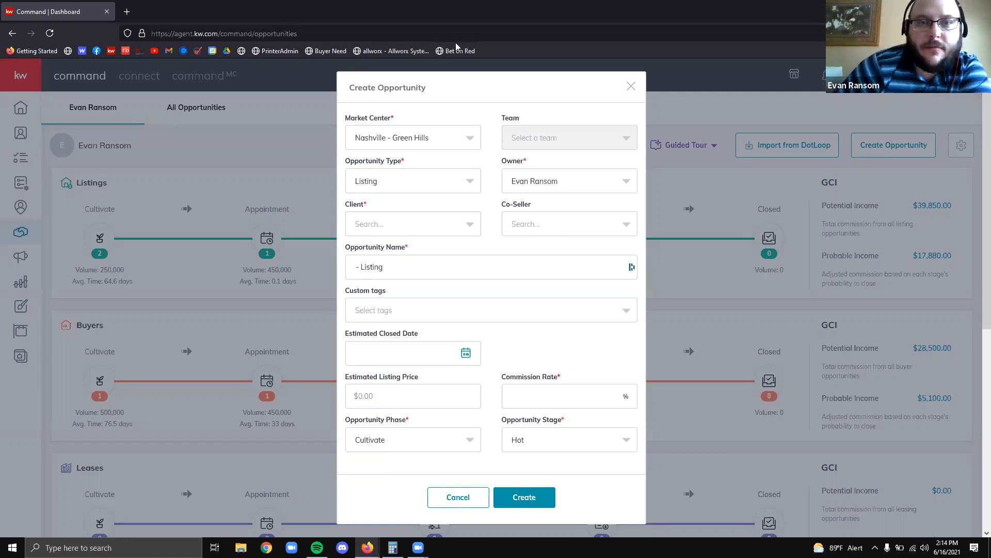
{"action": "mouse_move", "coordinate": [342, 112]}
{"action": "left_mouse_down"}
{"action": "mouse_move", "coordinate": [458, 161]}
{"action": "mouse_move", "coordinate": [493, 161]}
{"action": "left_mouse_up"}
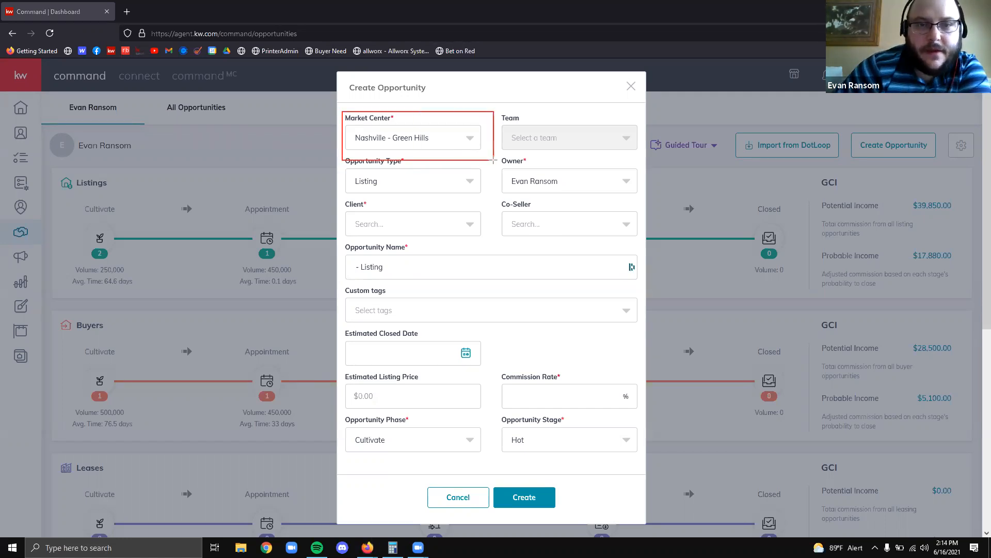
{"action": "left_click", "coordinate": [467, 139]}
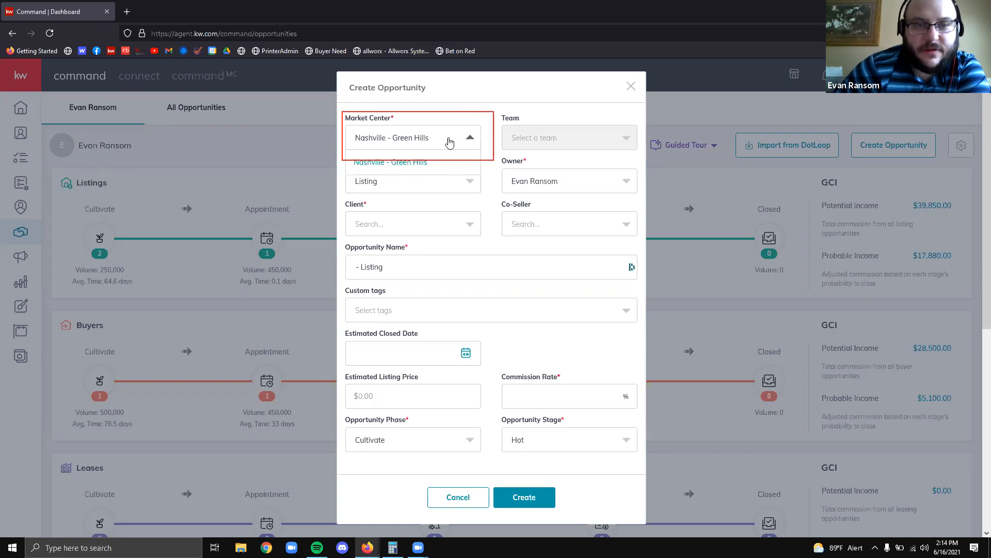
{"action": "left_click", "coordinate": [524, 105]}
{"action": "left_click", "coordinate": [600, 42]}
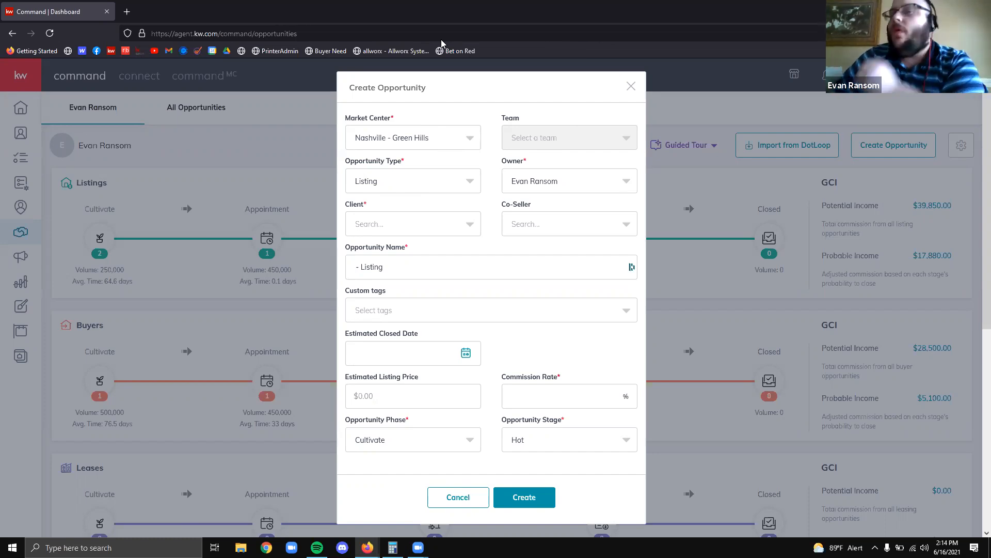
{"action": "left_click_drag", "start_coordinate": [490, 108], "coordinate": [639, 160]}
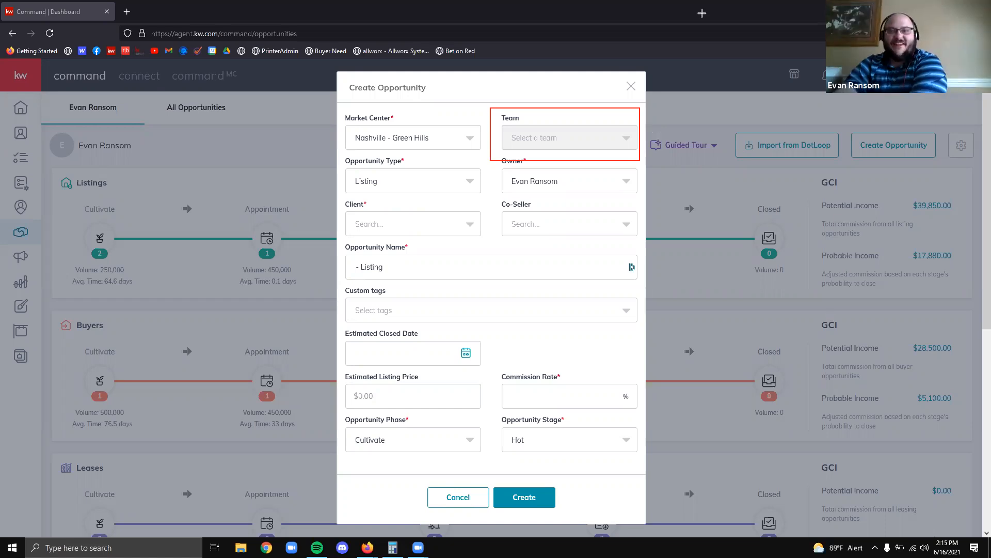
{"action": "left_click", "coordinate": [562, 110]}
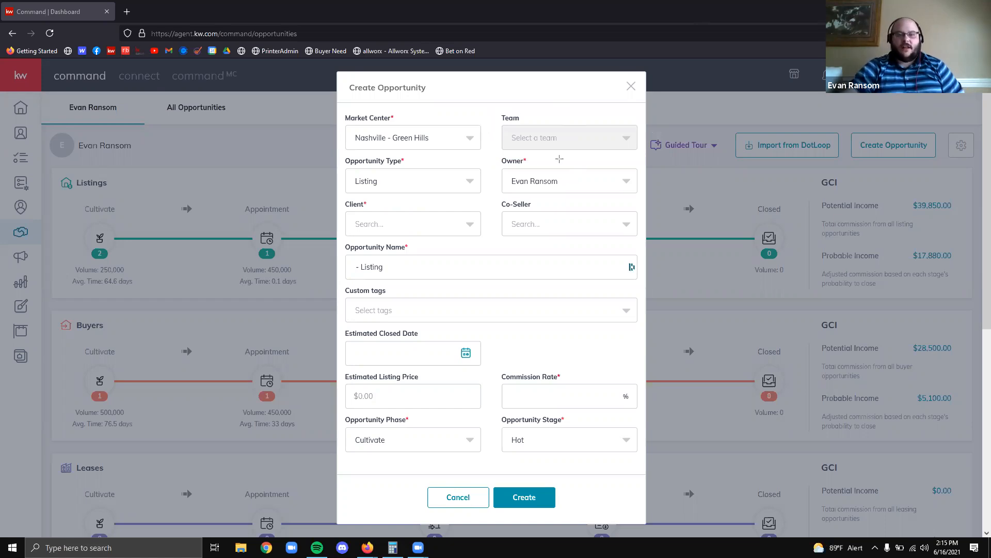
{"action": "left_click_drag", "start_coordinate": [492, 152], "coordinate": [645, 206]}
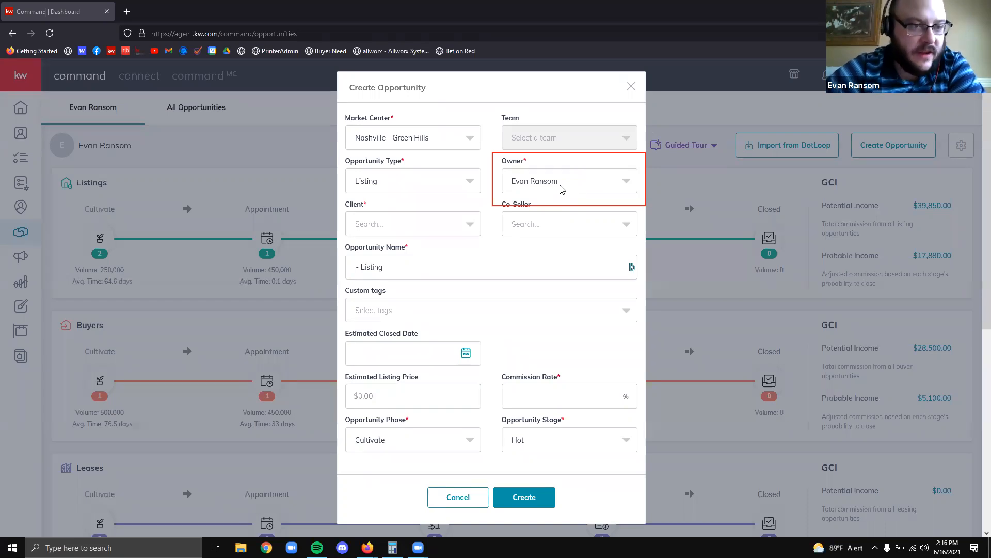
{"action": "scroll", "coordinate": [568, 217], "scroll_direction": "down", "scroll_amount": 6}
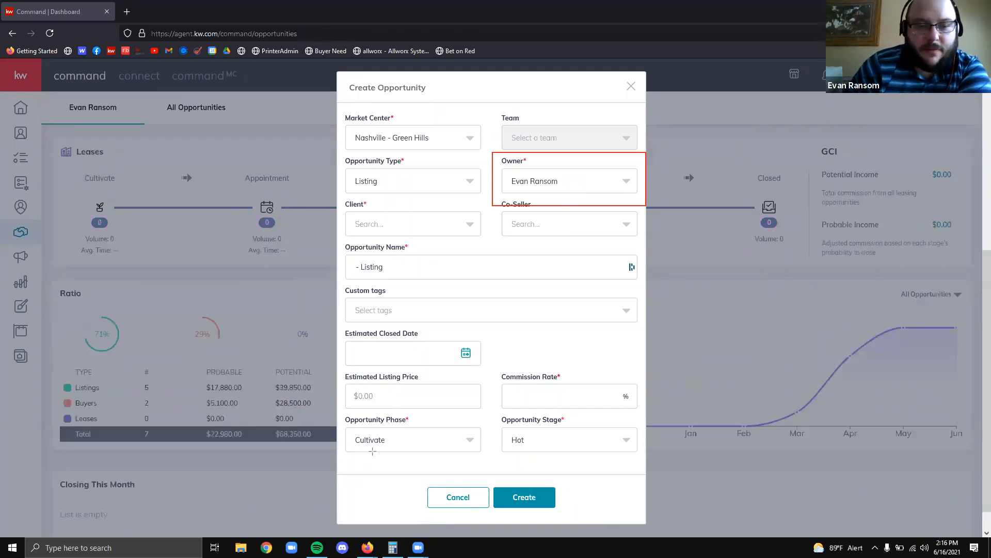
{"action": "left_click_drag", "start_coordinate": [351, 457], "coordinate": [634, 477]}
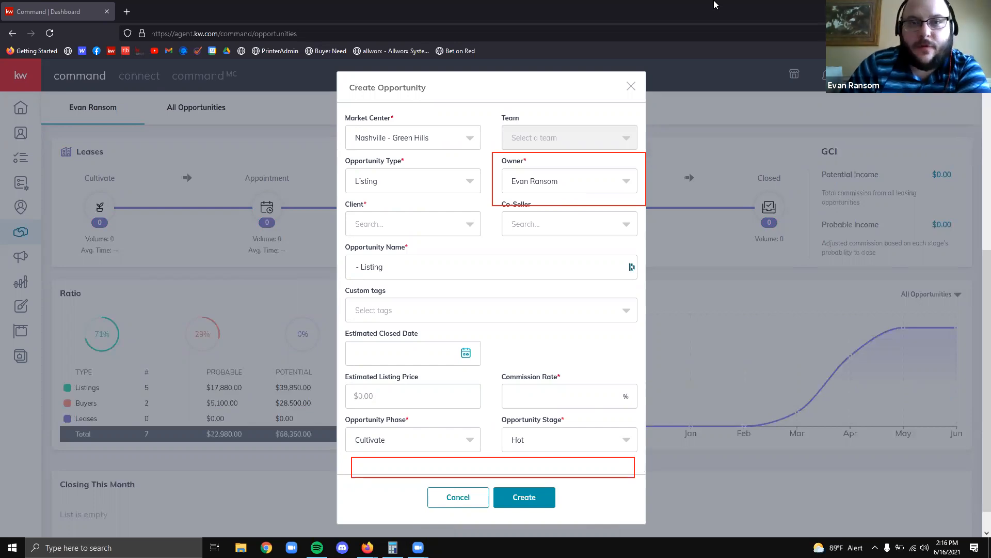
{"action": "left_click_drag", "start_coordinate": [496, 154], "coordinate": [529, 167]}
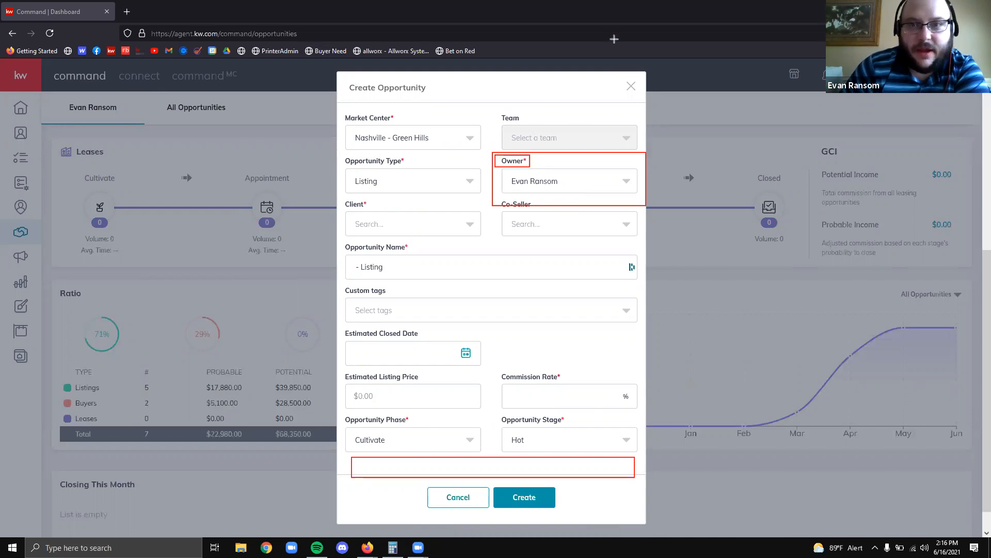
{"action": "right_click", "coordinate": [503, 158]}
{"action": "left_click", "coordinate": [488, 155]}
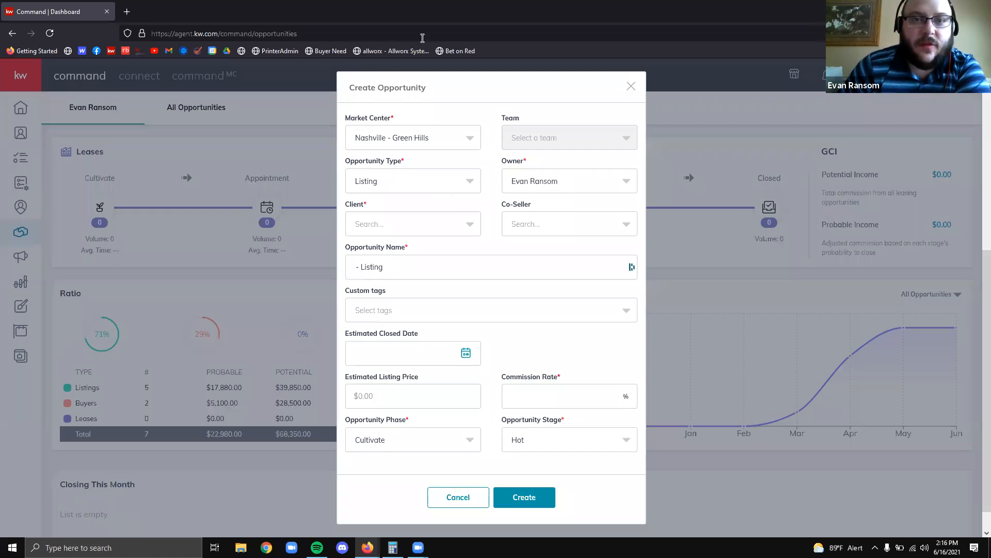
{"action": "left_click_drag", "start_coordinate": [343, 153], "coordinate": [400, 168]}
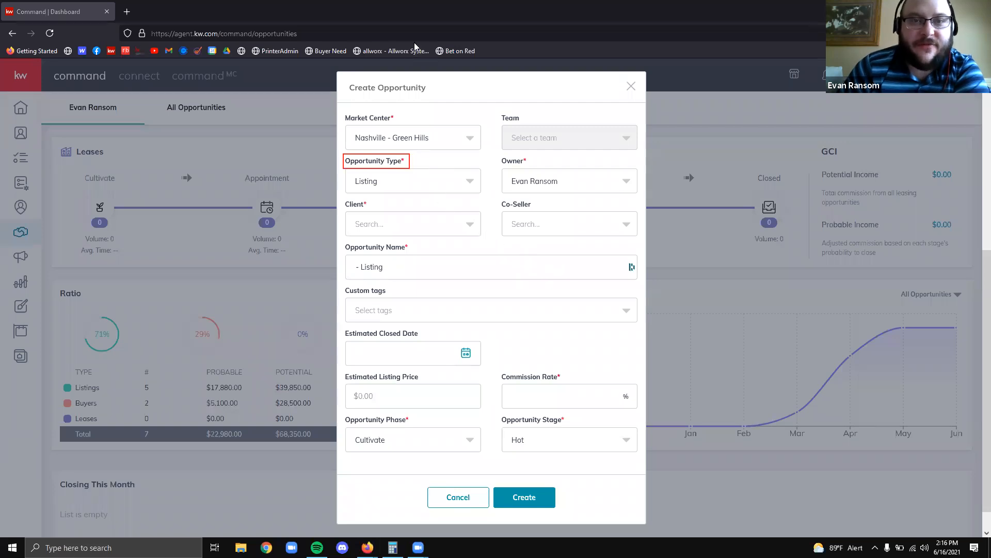
{"action": "left_click_drag", "start_coordinate": [343, 168], "coordinate": [483, 196]}
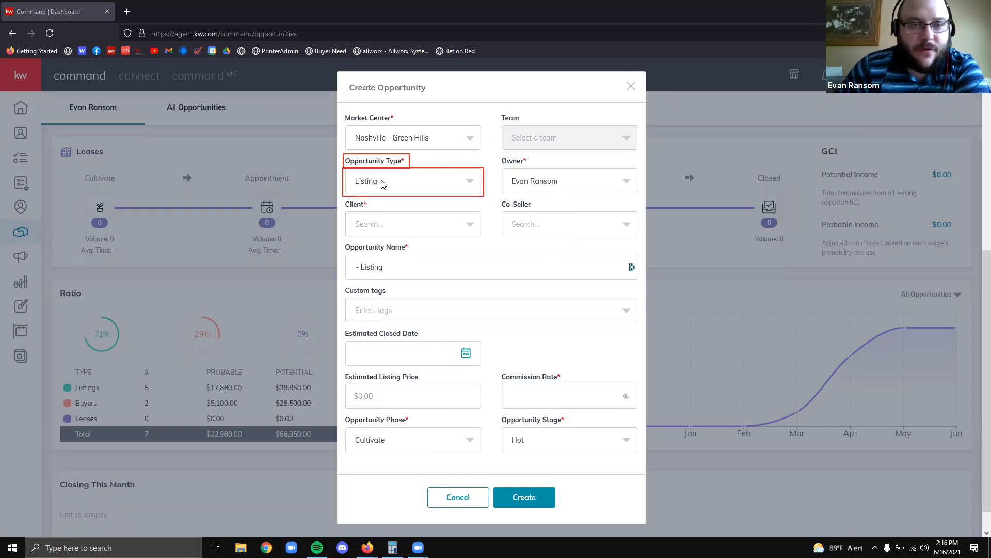
{"action": "left_click", "coordinate": [588, 44]}
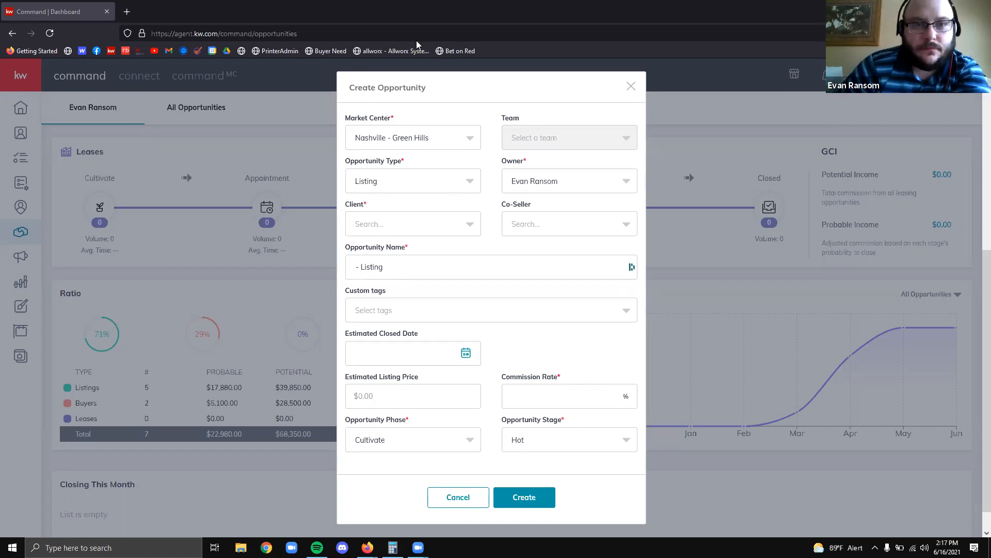
{"action": "mouse_move", "coordinate": [340, 109]}
{"action": "left_mouse_down"}
{"action": "mouse_move", "coordinate": [493, 200]}
{"action": "mouse_move", "coordinate": [643, 202]}
{"action": "mouse_move", "coordinate": [633, 198]}
{"action": "left_mouse_up"}
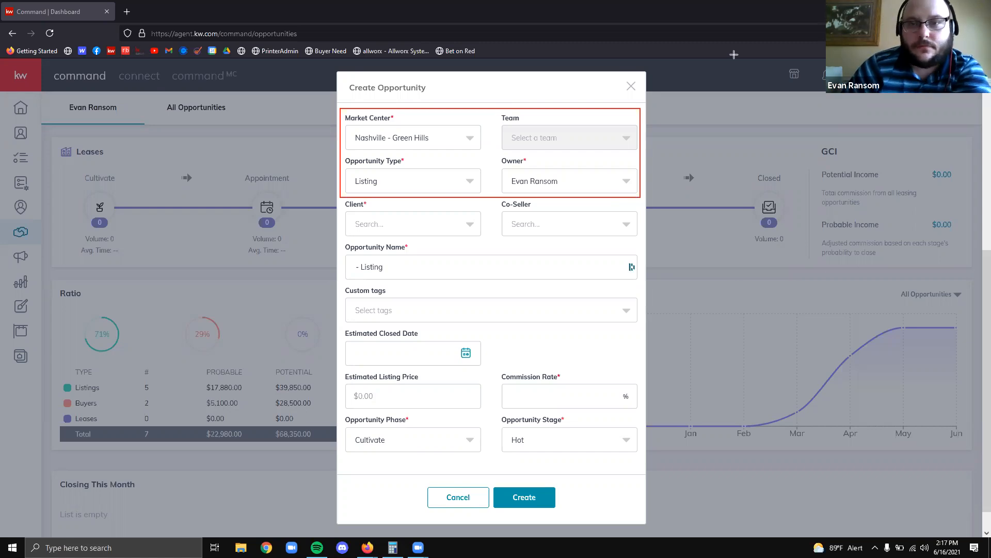
Switch the opportunity type from Listing to Buyer, giving stage Nurture (33 Touch Campaign), and highlight the confirm buttons
{"action": "key", "text": "Escape"}
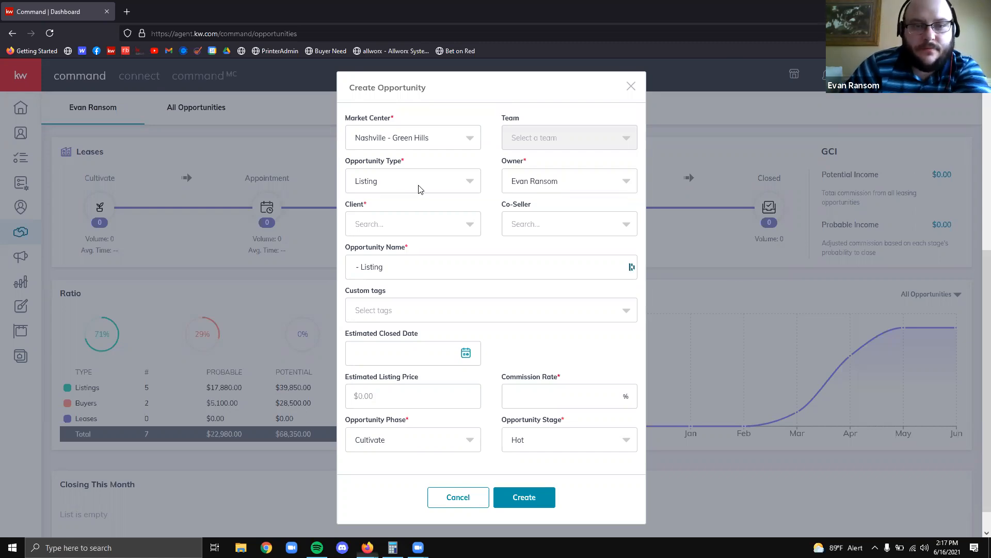
{"action": "left_click", "coordinate": [419, 189]}
{"action": "left_click", "coordinate": [404, 240]}
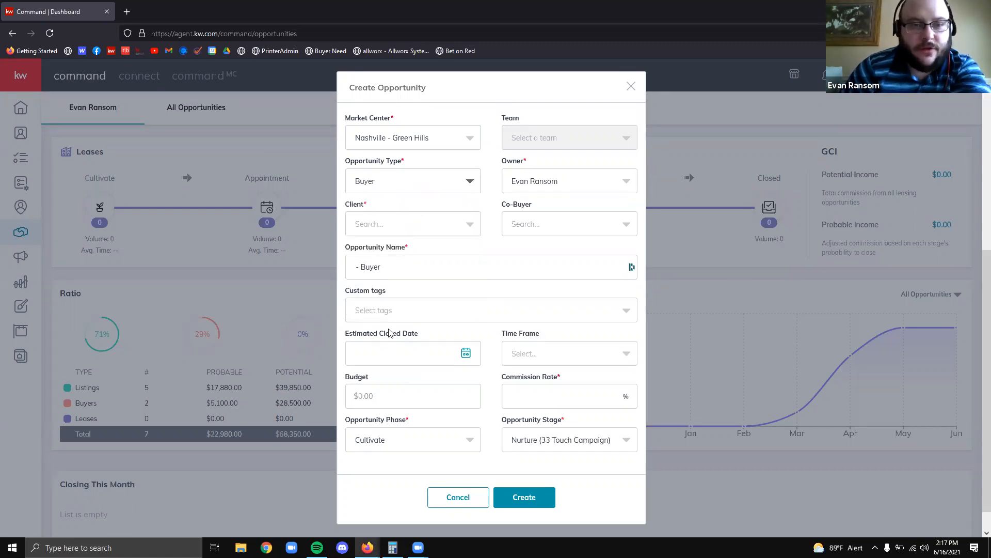
{"action": "left_click", "coordinate": [425, 190]}
{"action": "left_click", "coordinate": [408, 208]}
{"action": "left_click", "coordinate": [412, 185]}
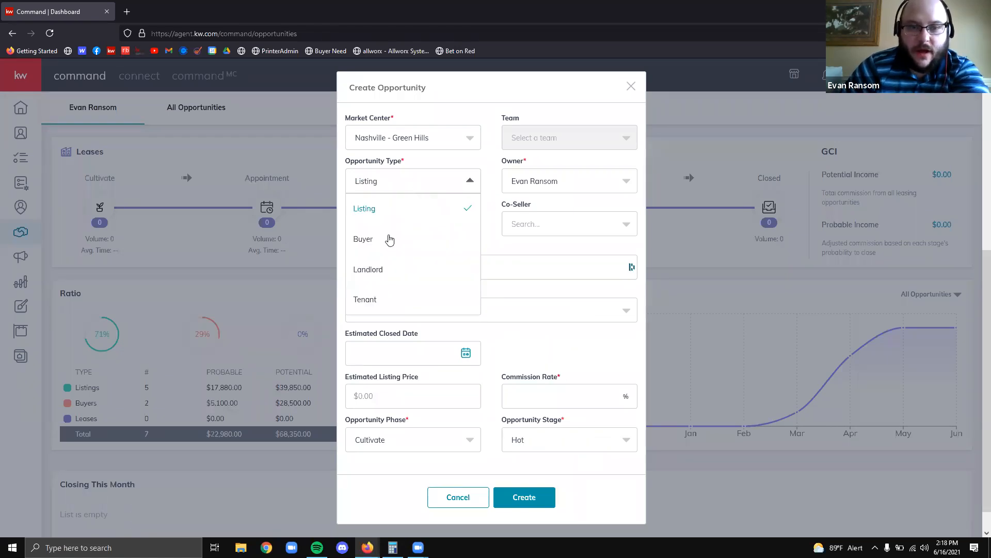
{"action": "left_click", "coordinate": [389, 239]}
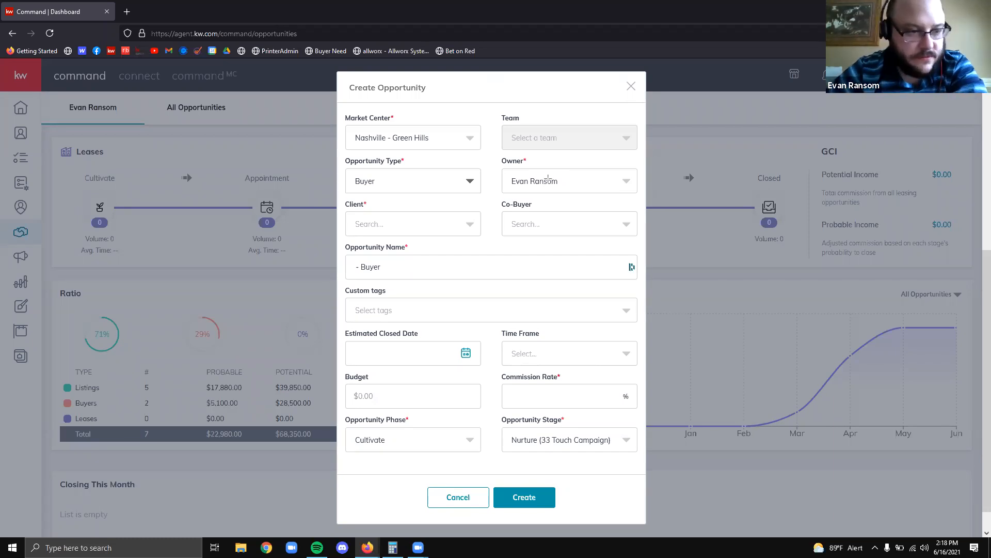
{"action": "mouse_move", "coordinate": [344, 456]}
{"action": "left_mouse_down"}
{"action": "mouse_move", "coordinate": [580, 514]}
{"action": "mouse_move", "coordinate": [652, 492]}
{"action": "mouse_move", "coordinate": [645, 478]}
{"action": "mouse_move", "coordinate": [648, 486]}
{"action": "left_mouse_up"}
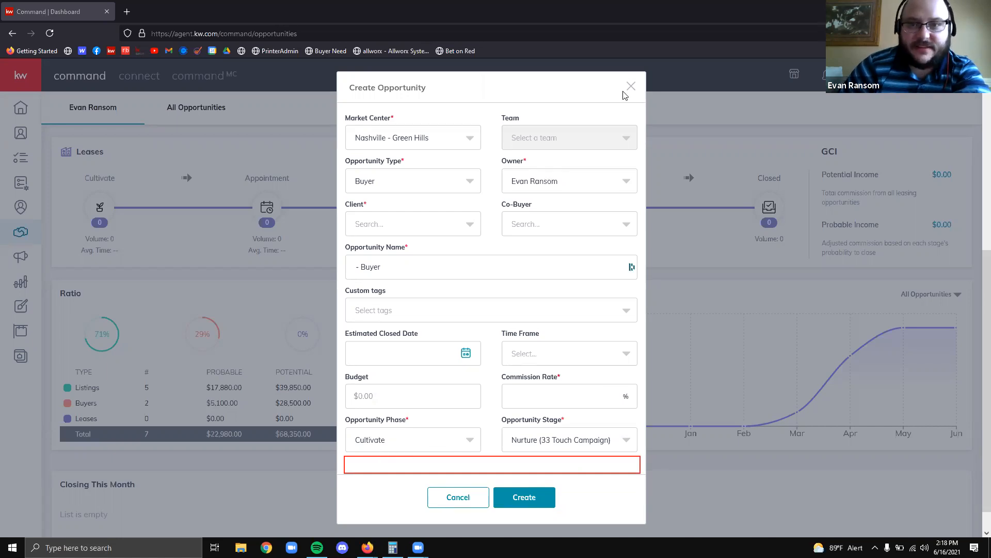
{"action": "key", "text": "ctrl+l"}
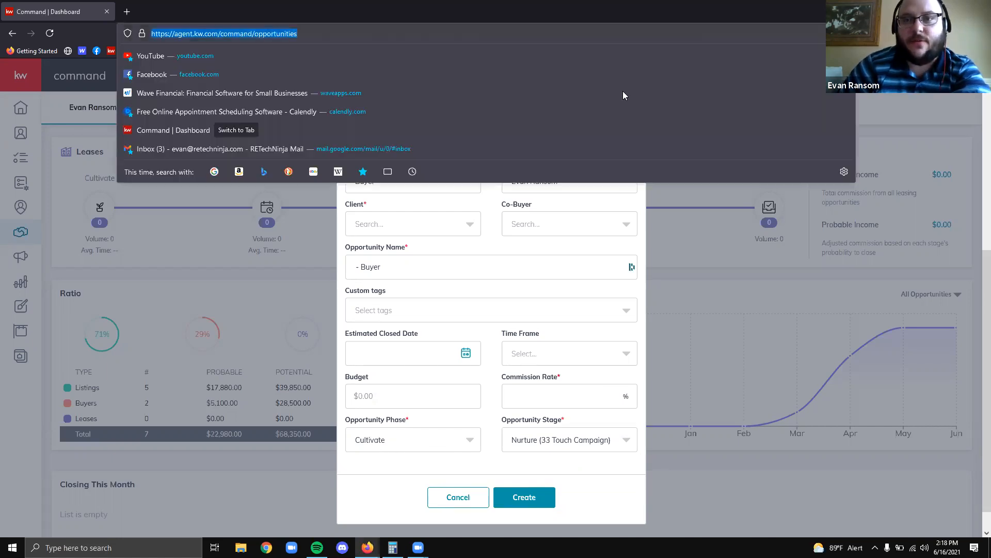
{"action": "left_click", "coordinate": [473, 239]}
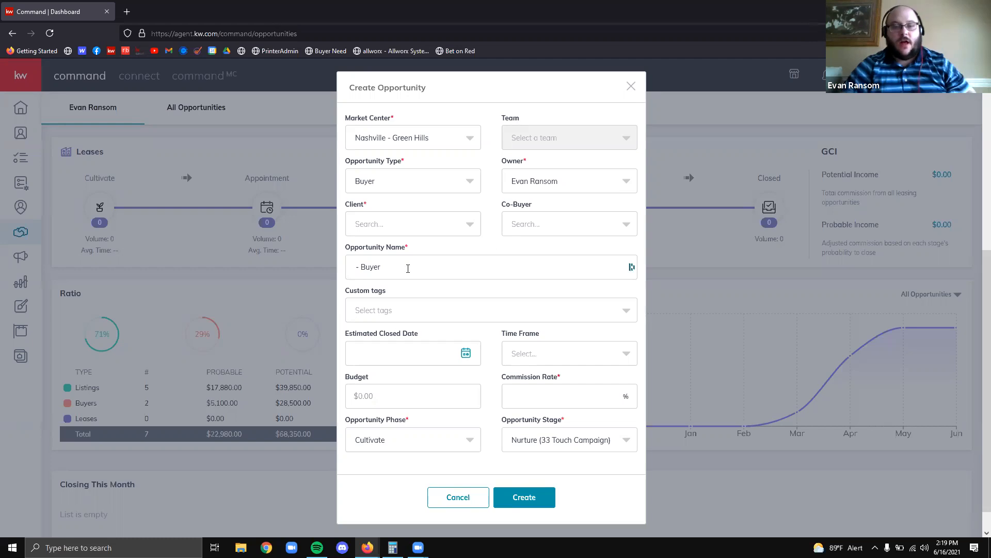
Search the Client field for a contact's name, clear the failed search, and retry with another first name
{"action": "left_click", "coordinate": [391, 224]}
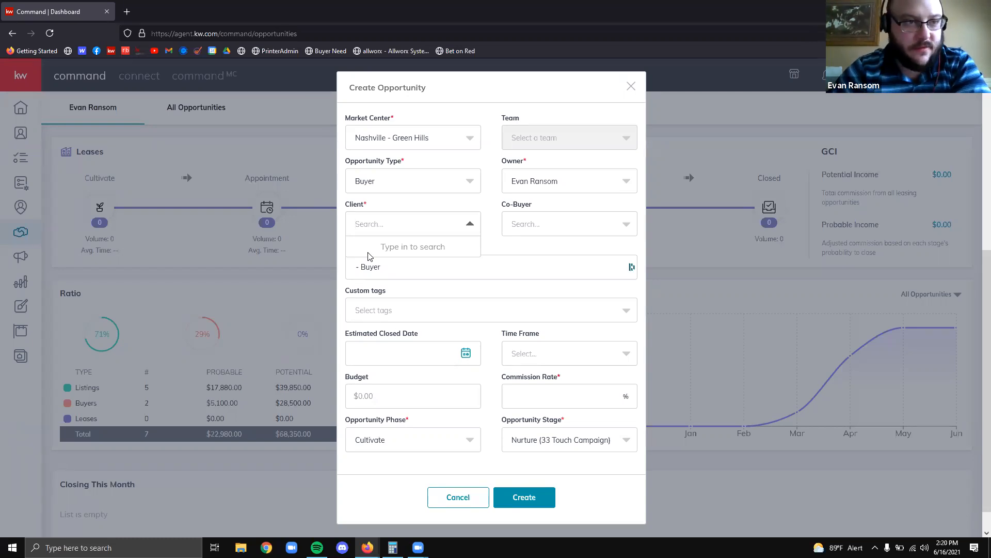
{"action": "left_click", "coordinate": [381, 225]}
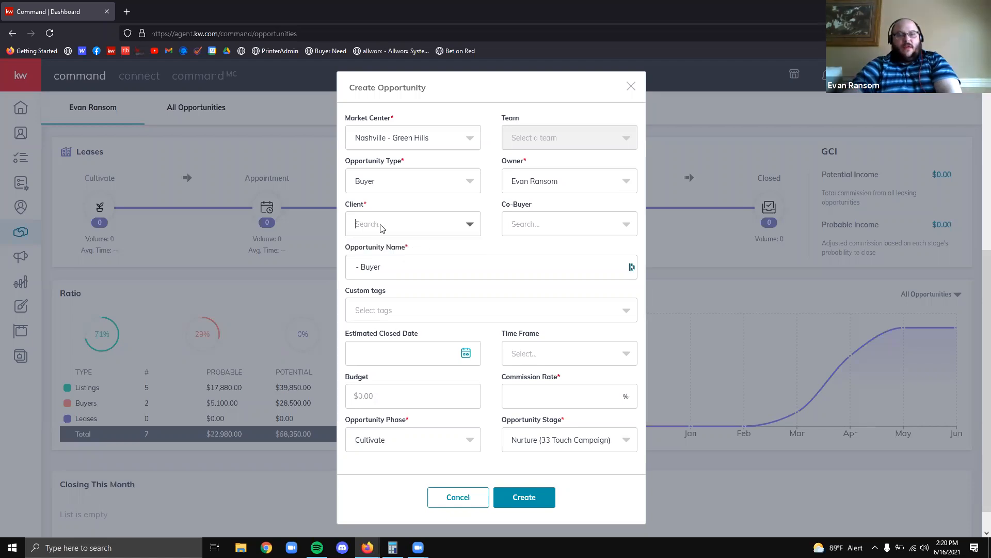
{"action": "left_click", "coordinate": [382, 226]}
{"action": "type", "text": "Benjamin"}
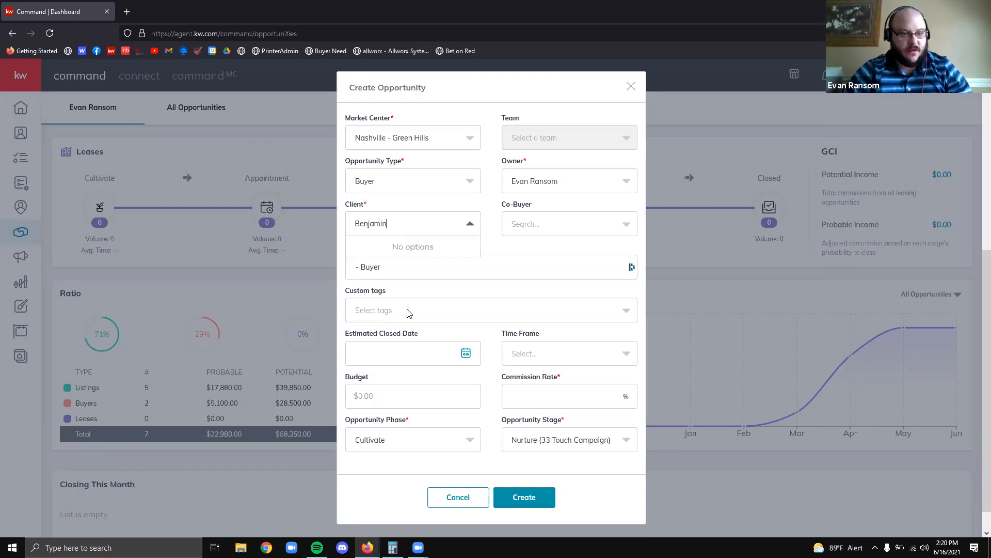
{"action": "left_click", "coordinate": [551, 156]}
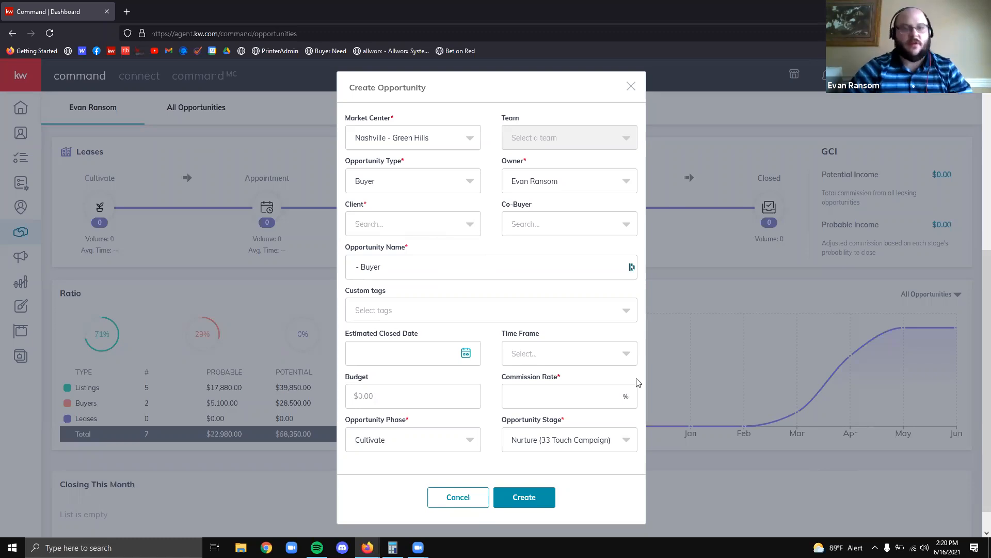
{"action": "left_click", "coordinate": [368, 226]}
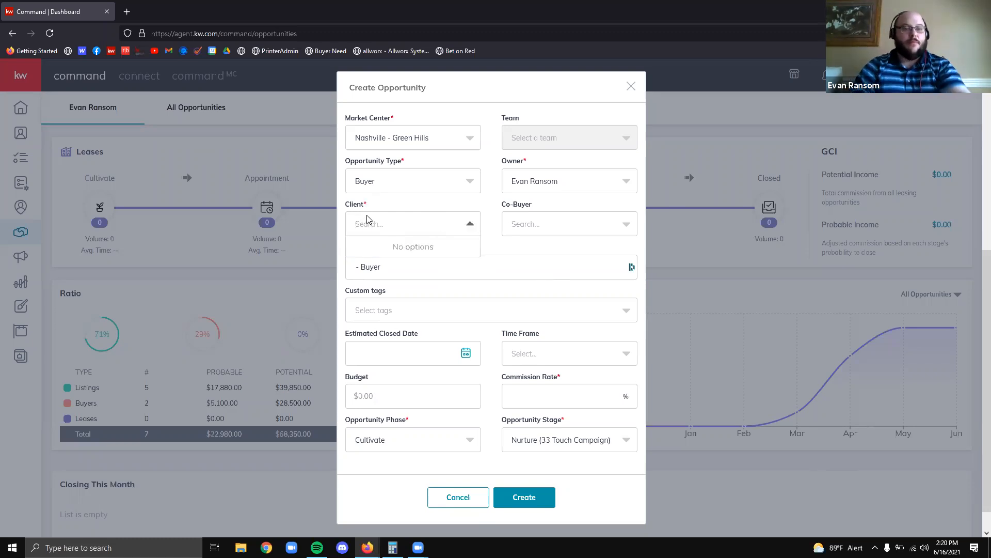
{"action": "type", "text": "Greg"}
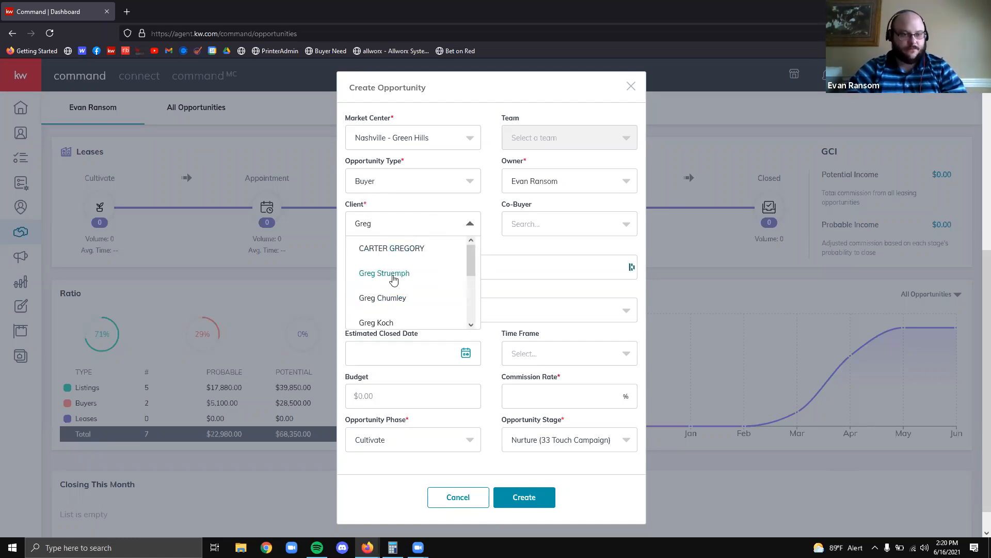
Pick the matching contact as the opportunity's client, auto-filling the name with '- Buyer'
{"action": "left_click", "coordinate": [394, 280]}
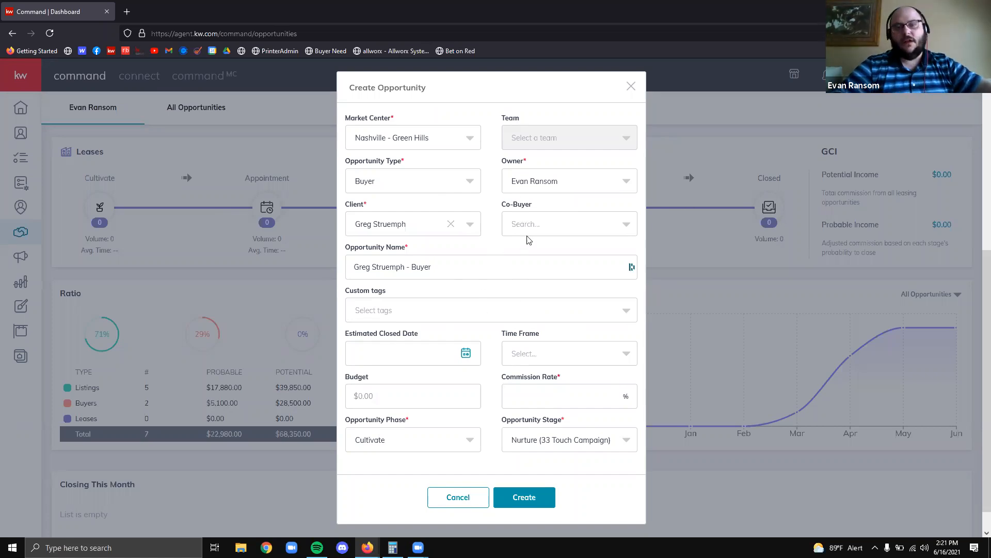
{"action": "left_click", "coordinate": [540, 229]}
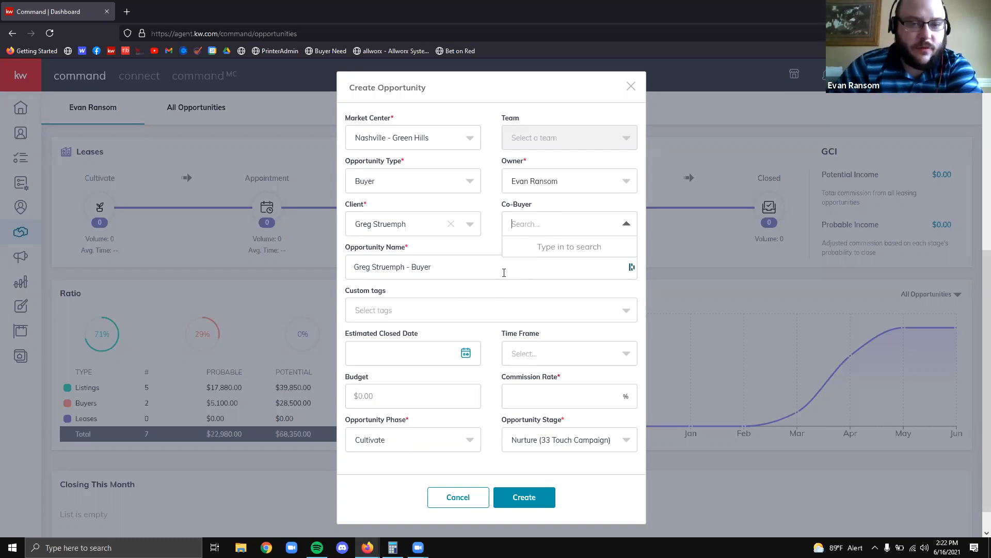
Search contacts by the co-buyer's first name and add the match as co-buyer
{"action": "left_click", "coordinate": [495, 253]}
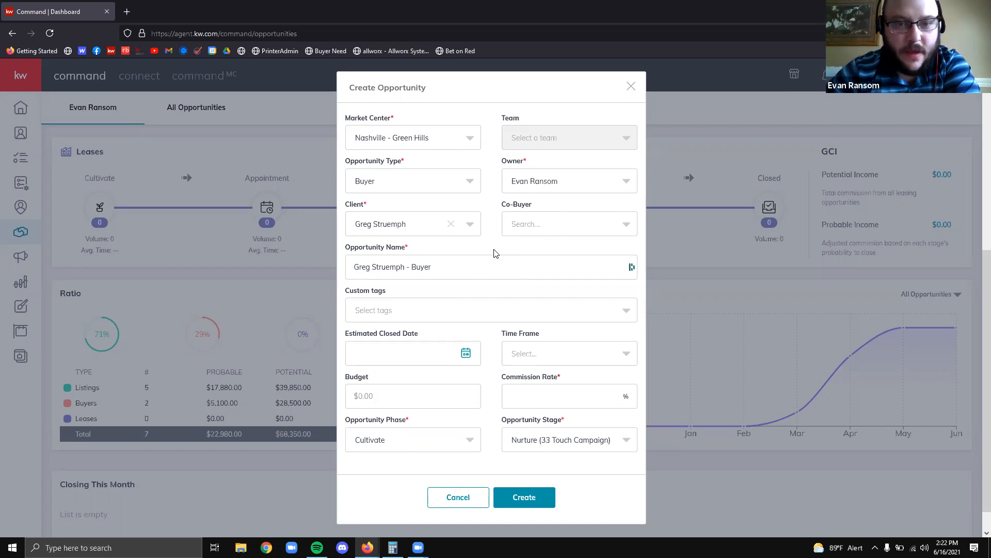
{"action": "left_click", "coordinate": [537, 227]}
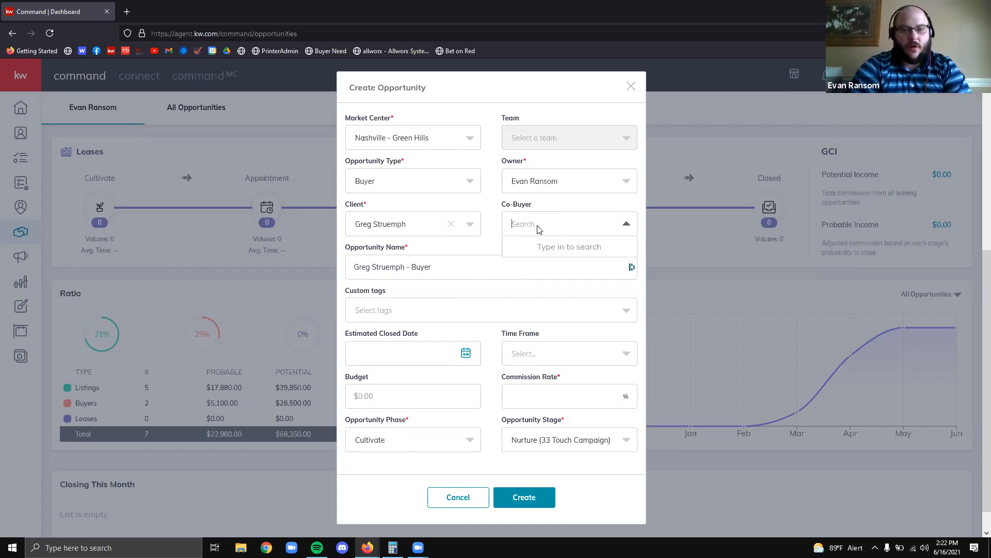
{"action": "type", "text": "Ashley"}
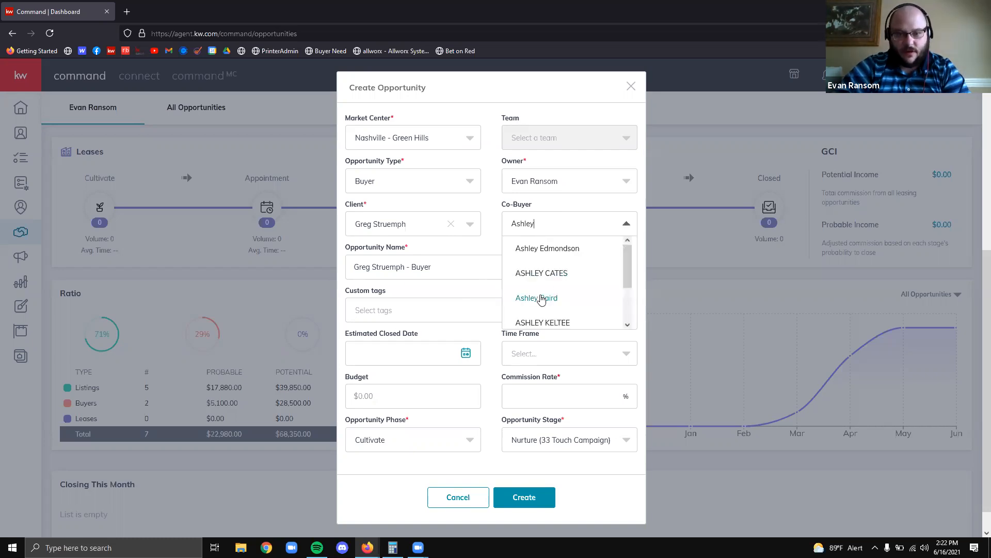
{"action": "left_click", "coordinate": [541, 298]}
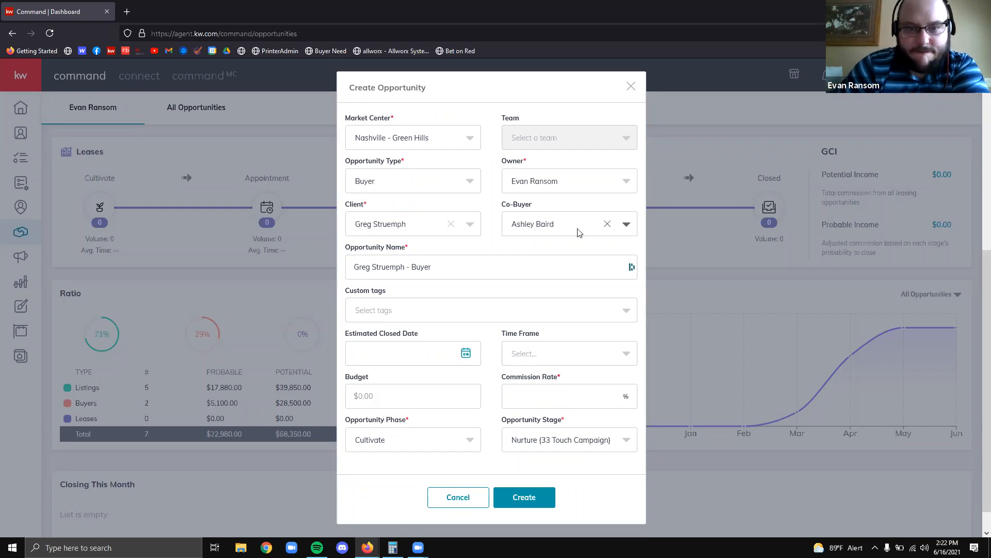
Clear that co-buyer and pick the second buyer from the co-buyer list instead
{"action": "left_click", "coordinate": [607, 224]}
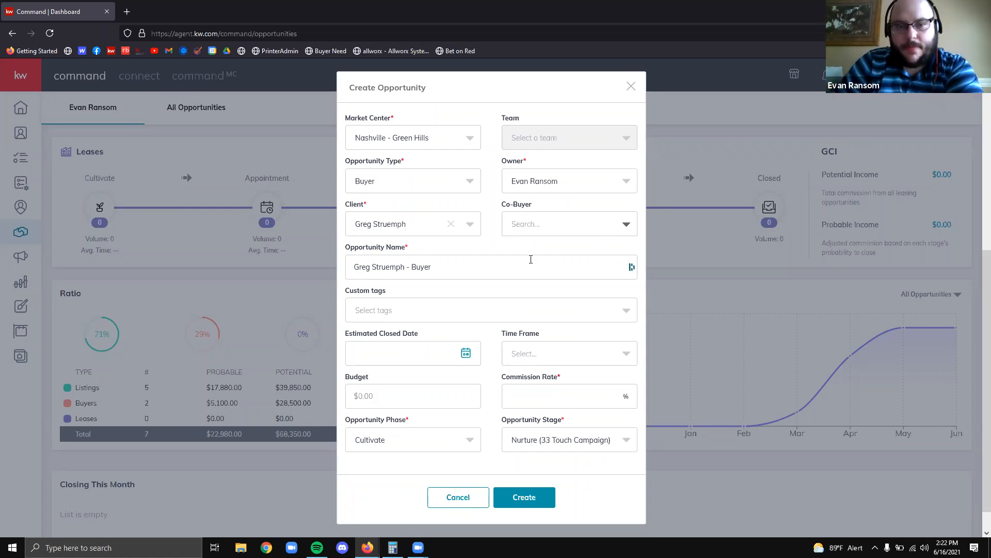
{"action": "left_click", "coordinate": [530, 259]}
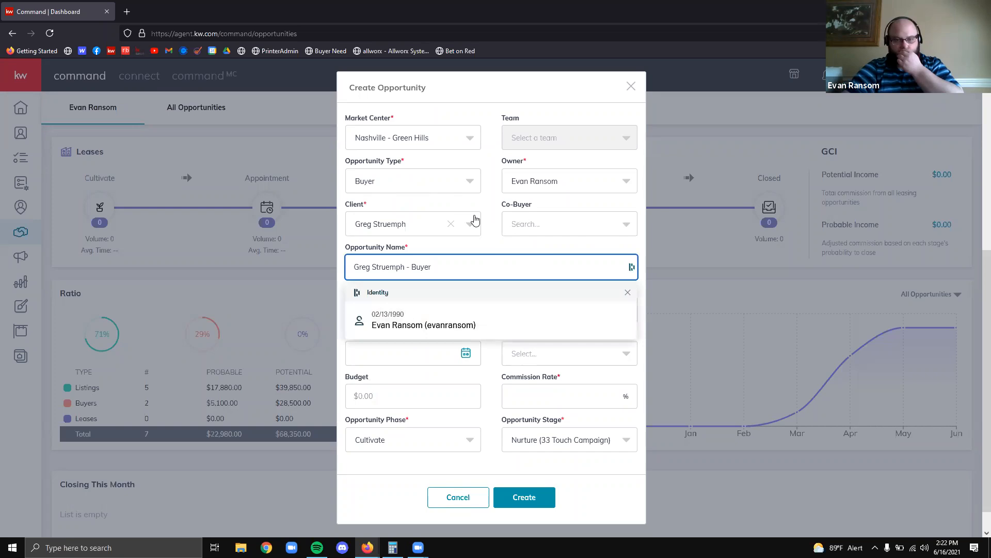
{"action": "left_click", "coordinate": [531, 225]}
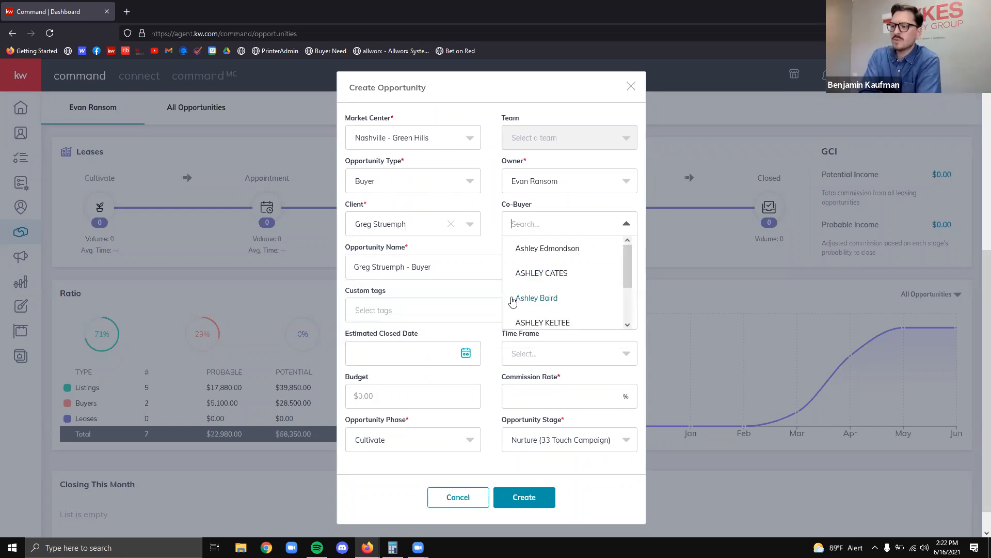
{"action": "left_click", "coordinate": [532, 298]}
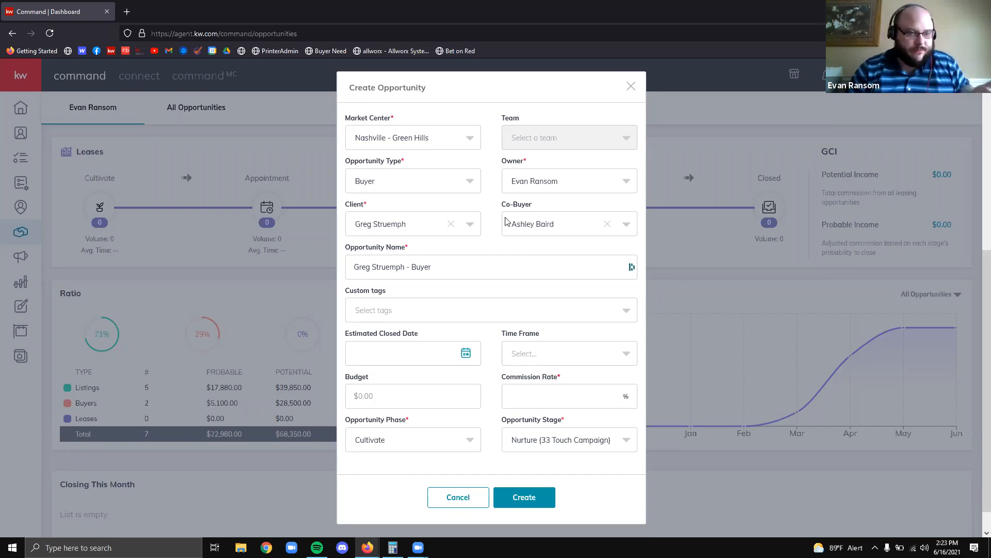
Replace the default client-name '- Buyer' opportunity name with the property's street address
{"action": "left_click", "coordinate": [494, 258]}
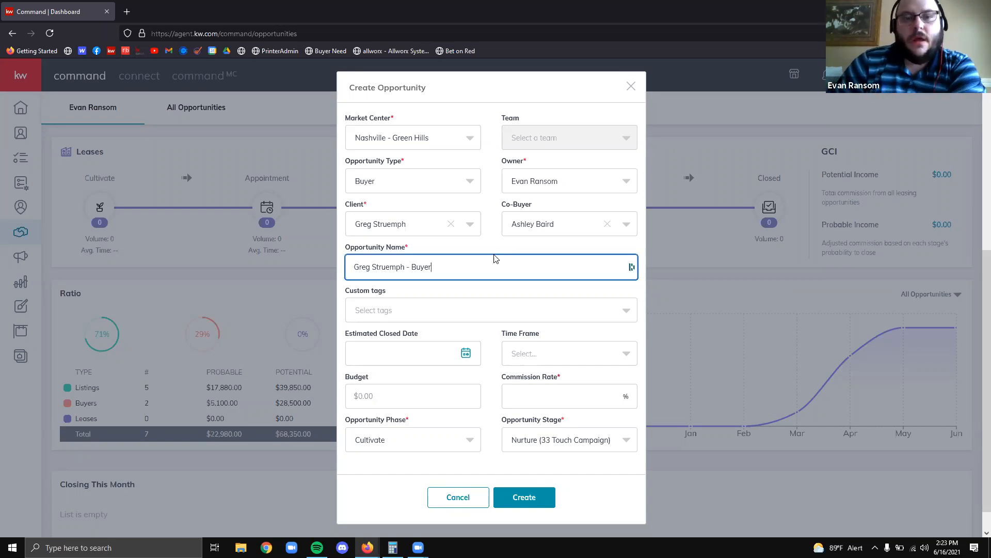
{"action": "left_click", "coordinate": [485, 252]}
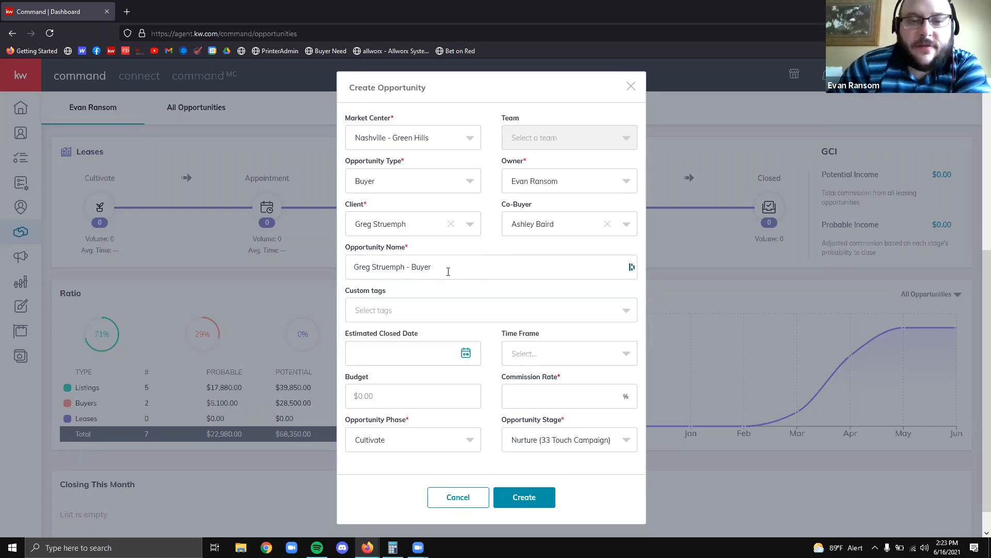
{"action": "triple_click", "coordinate": [447, 268]}
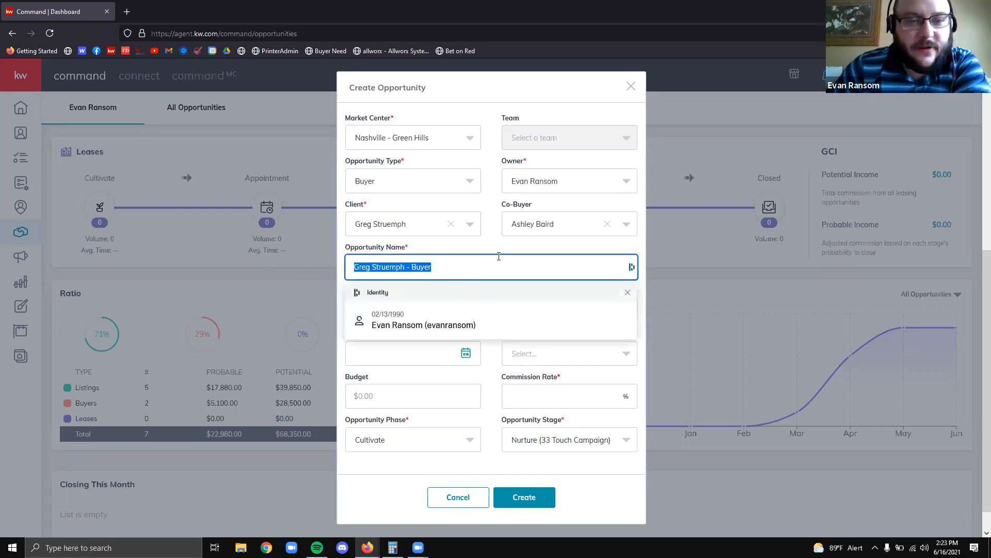
{"action": "left_click", "coordinate": [498, 249]}
{"action": "triple_click", "coordinate": [404, 270]}
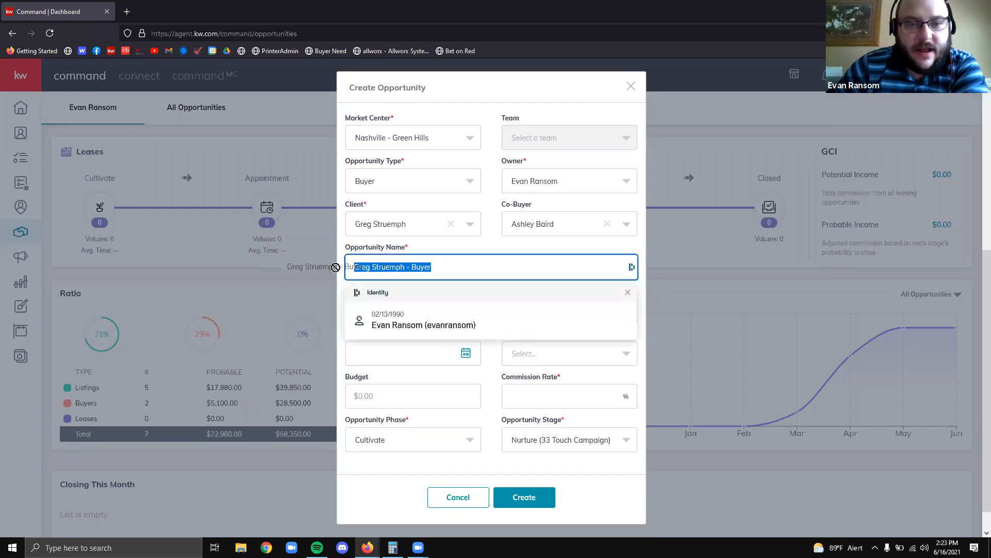
{"action": "left_click", "coordinate": [405, 266]}
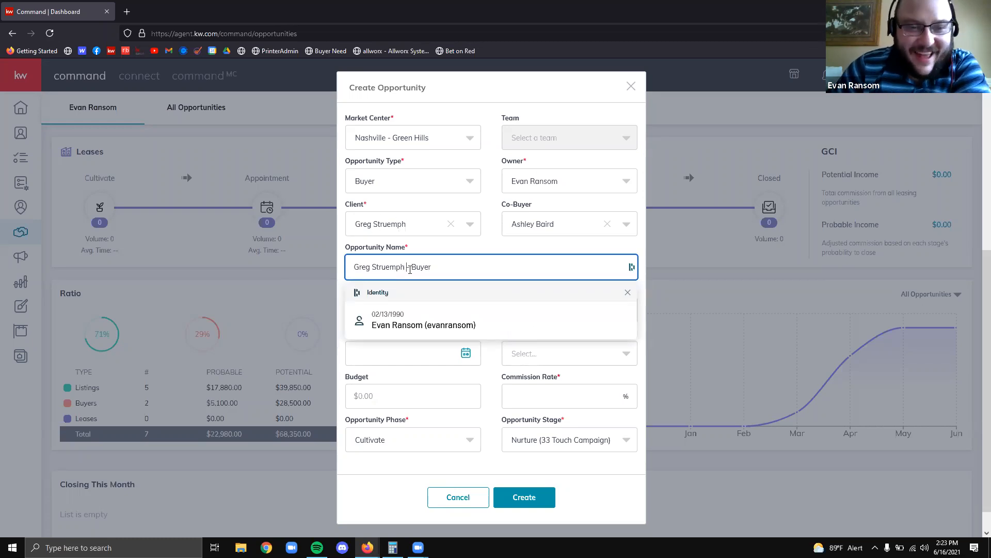
{"action": "left_click", "coordinate": [413, 267]}
{"action": "double_click", "coordinate": [419, 267]}
{"action": "left_click", "coordinate": [506, 266]}
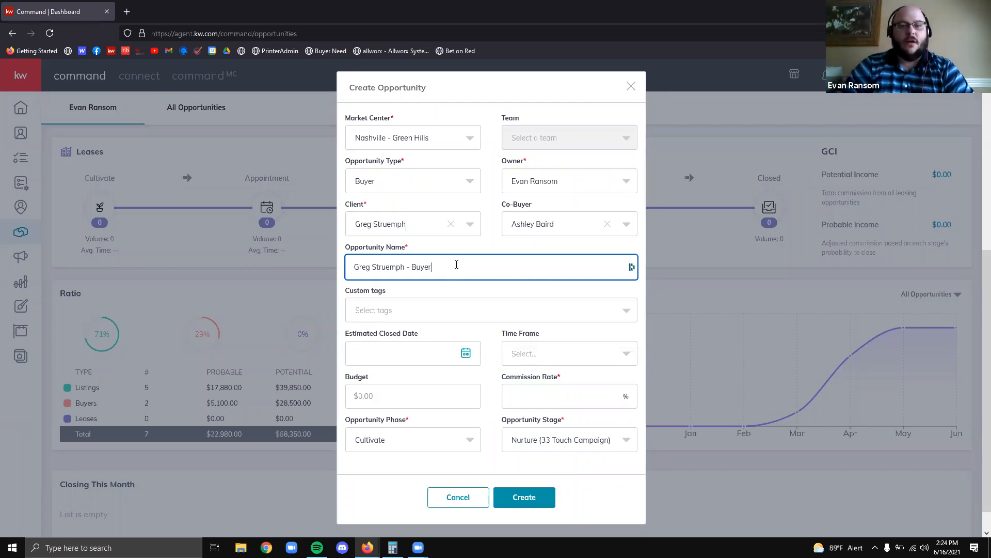
{"action": "key", "text": "ctrl+a"}
{"action": "key", "text": "BackSpace"}
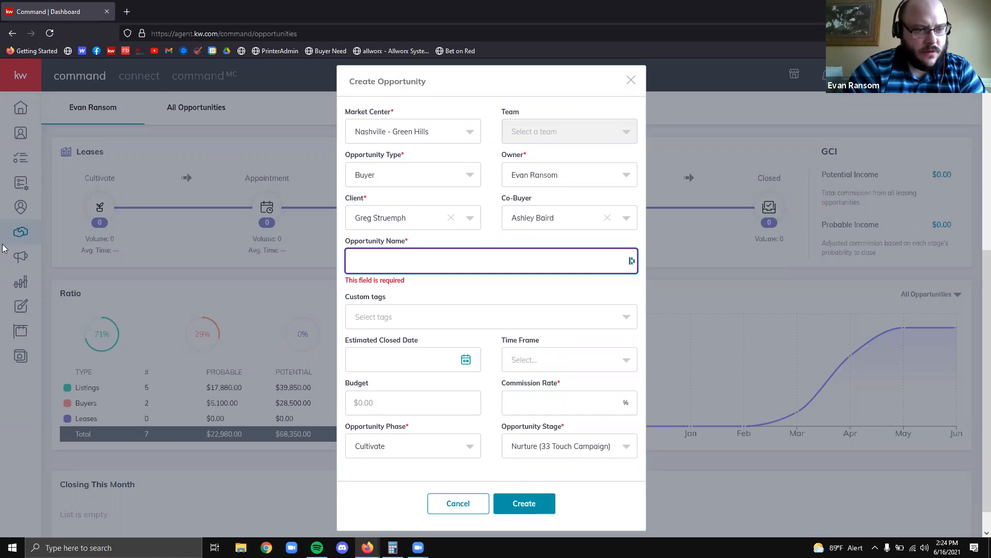
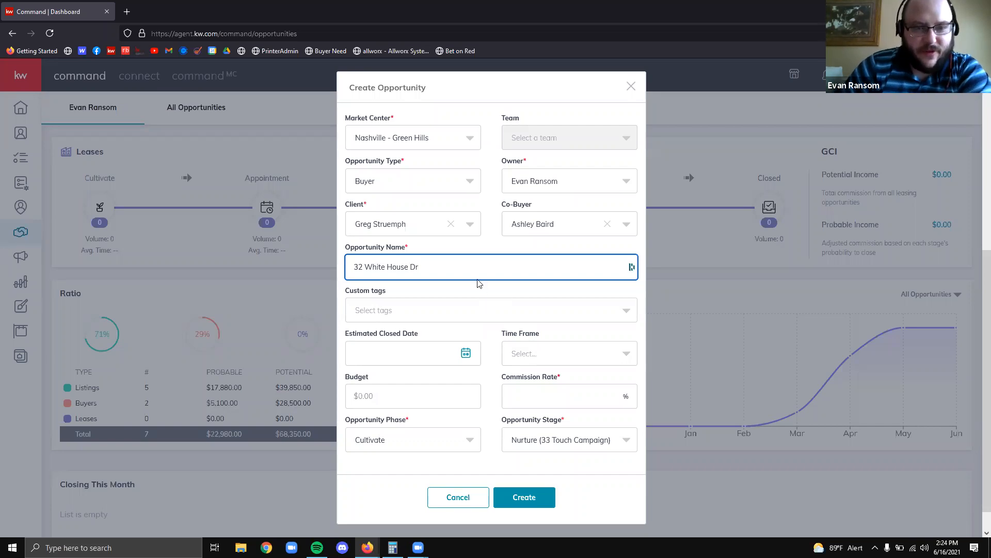
{"action": "left_click", "coordinate": [442, 253]}
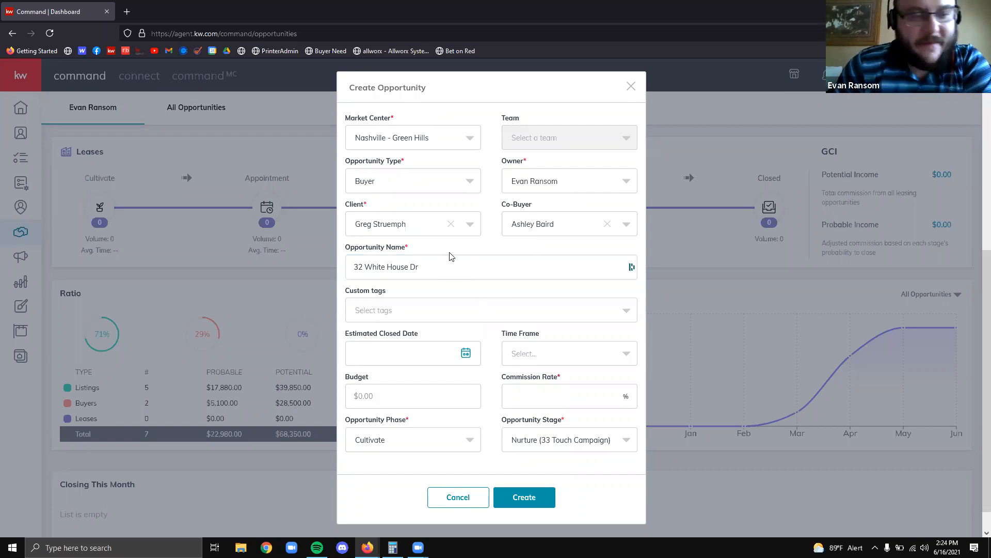
{"action": "scroll", "coordinate": [500, 261], "scroll_direction": "down", "scroll_amount": 1}
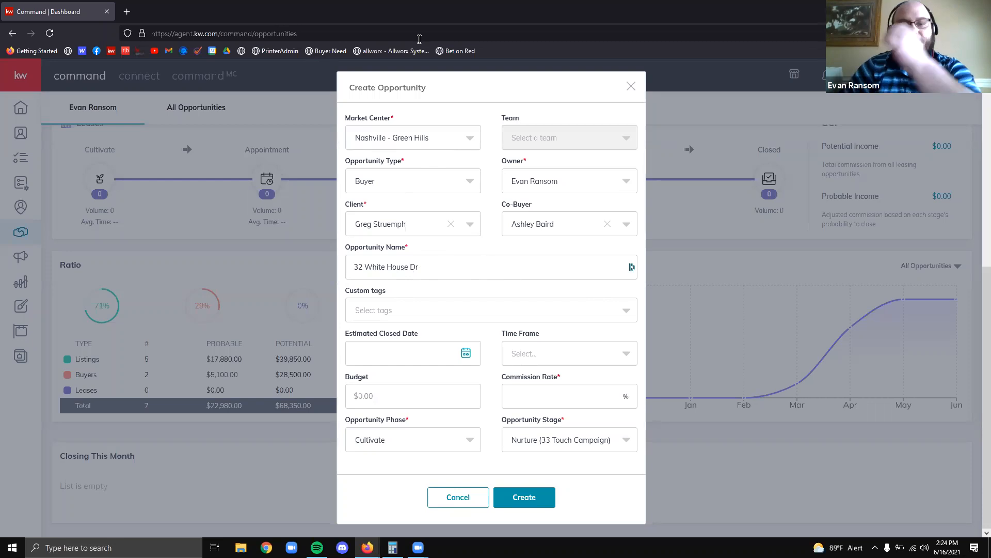
{"action": "left_click", "coordinate": [495, 271]}
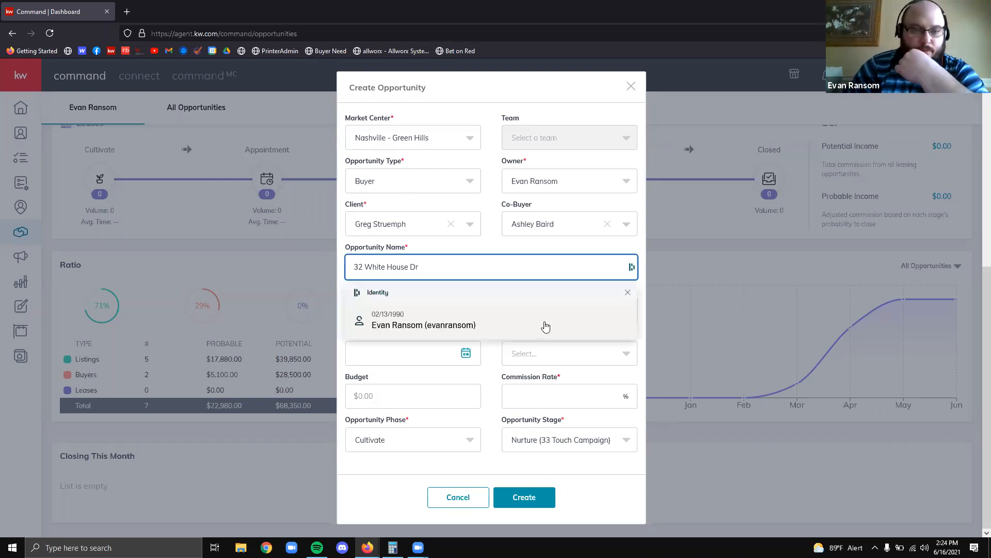
{"action": "left_click", "coordinate": [467, 252]}
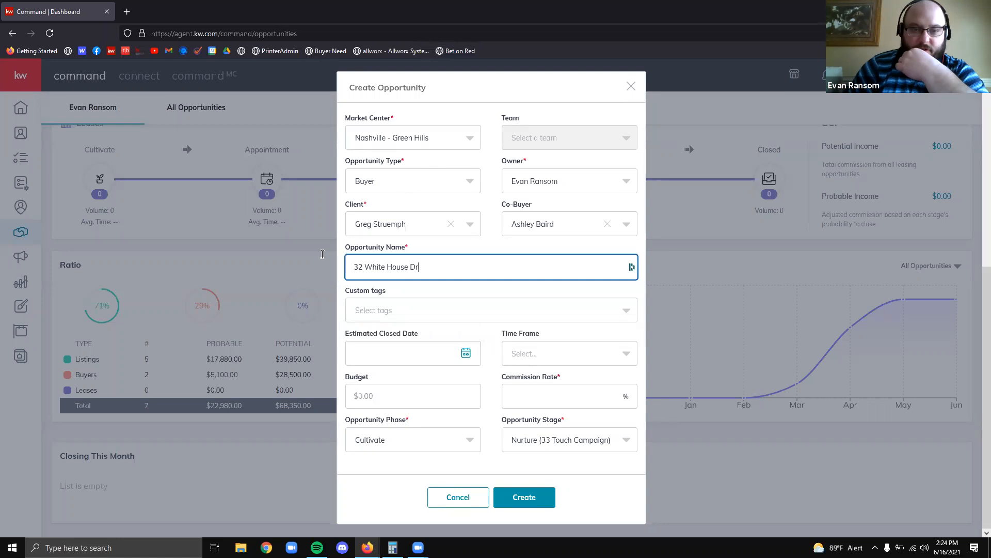
{"action": "triple_click", "coordinate": [447, 261]}
{"action": "left_click", "coordinate": [505, 247]}
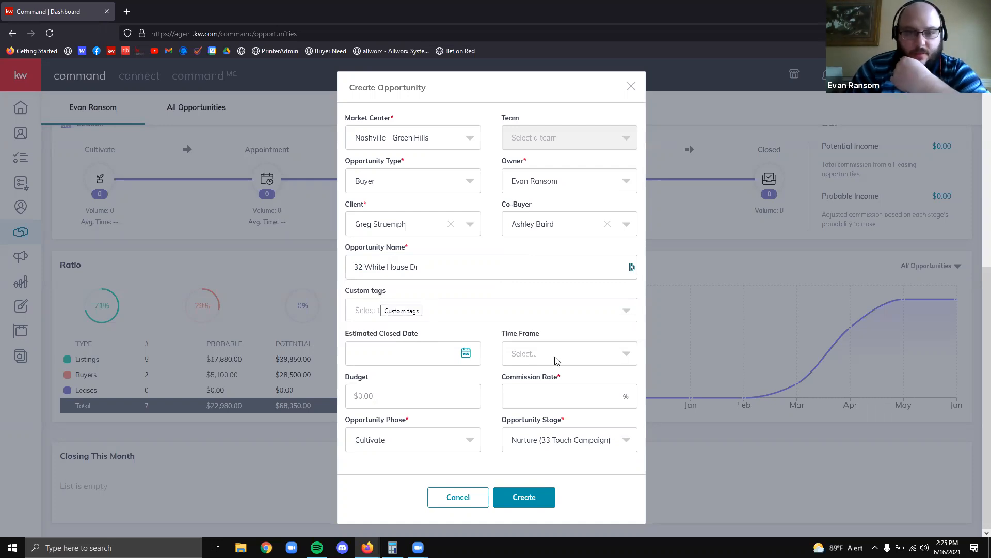
{"action": "left_click_drag", "start_coordinate": [386, 291], "coordinate": [347, 292]}
{"action": "left_click", "coordinate": [391, 299]}
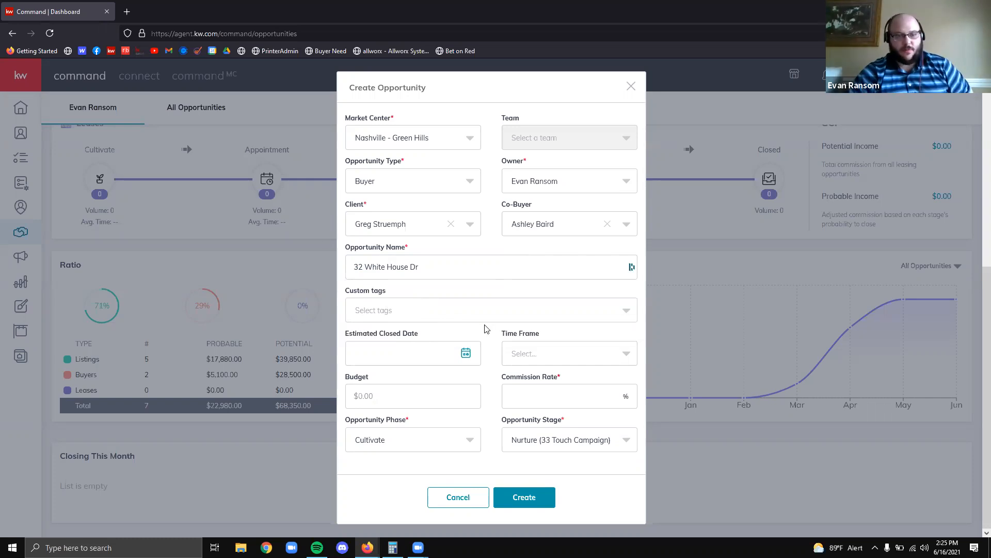
Search the custom tags for 'sphe', 'Buyer' and 'Luxu', clearing each search
{"action": "left_click", "coordinate": [370, 316]}
{"action": "type", "text": "sphe"}
{"action": "key", "text": "BackSpace"}
{"action": "key", "text": "BackSpace"}
{"action": "key", "text": "BackSpace"}
{"action": "key", "text": "BackSpace"}
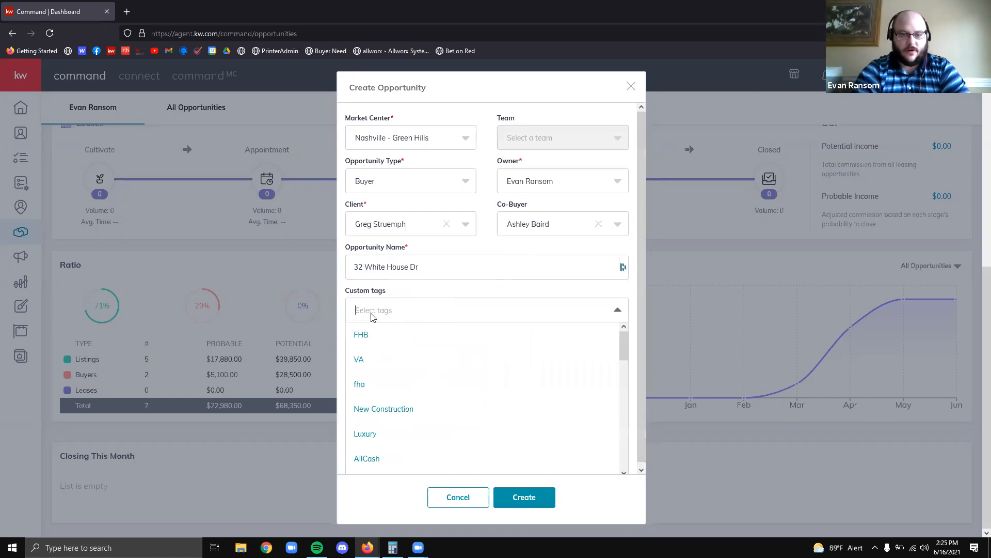
{"action": "type", "text": "u"}
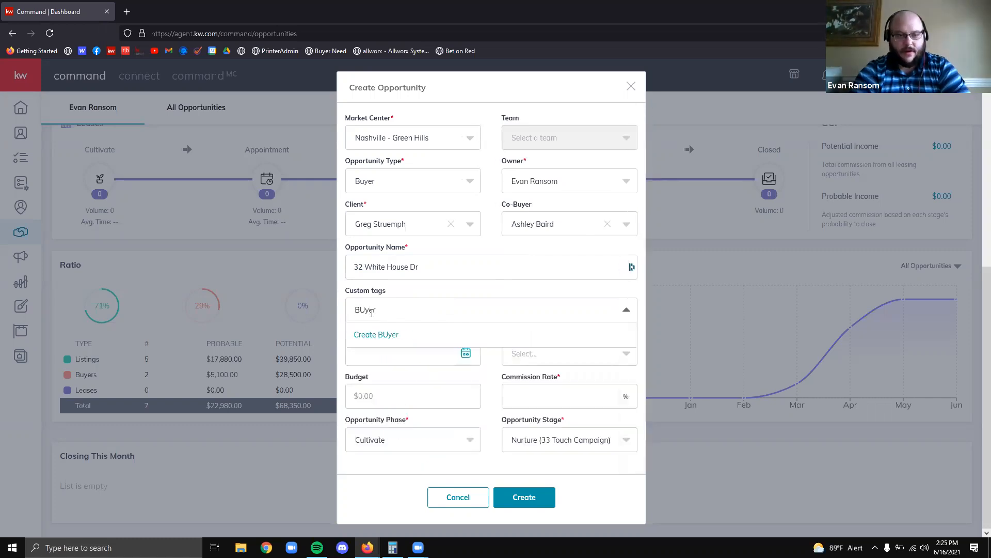
{"action": "type", "text": "yer"}
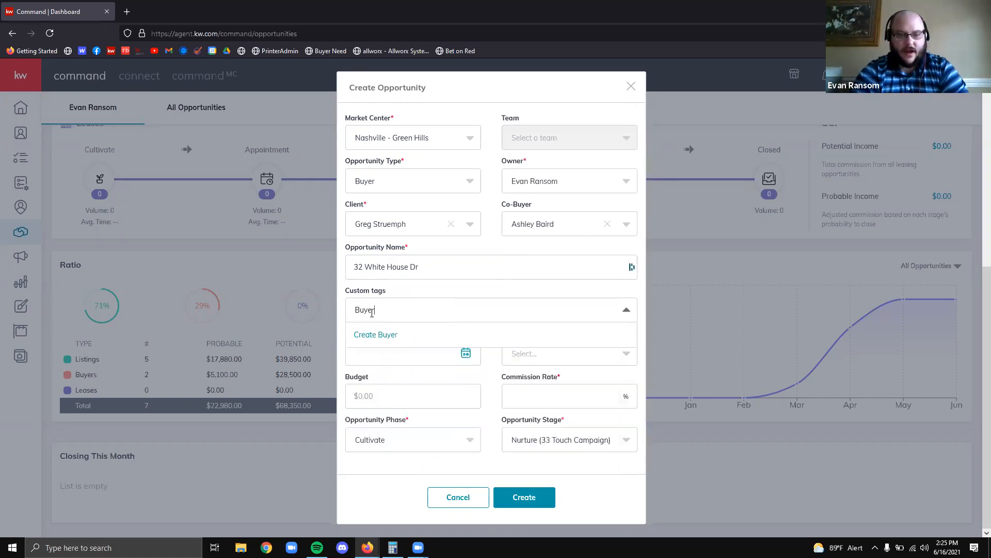
{"action": "left_click", "coordinate": [397, 312]}
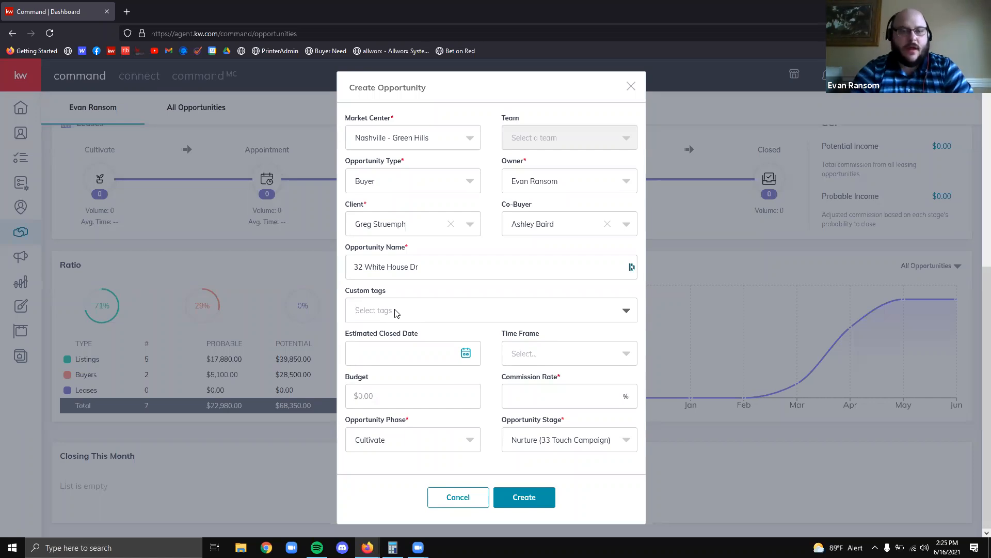
{"action": "type", "text": "Luxury"}
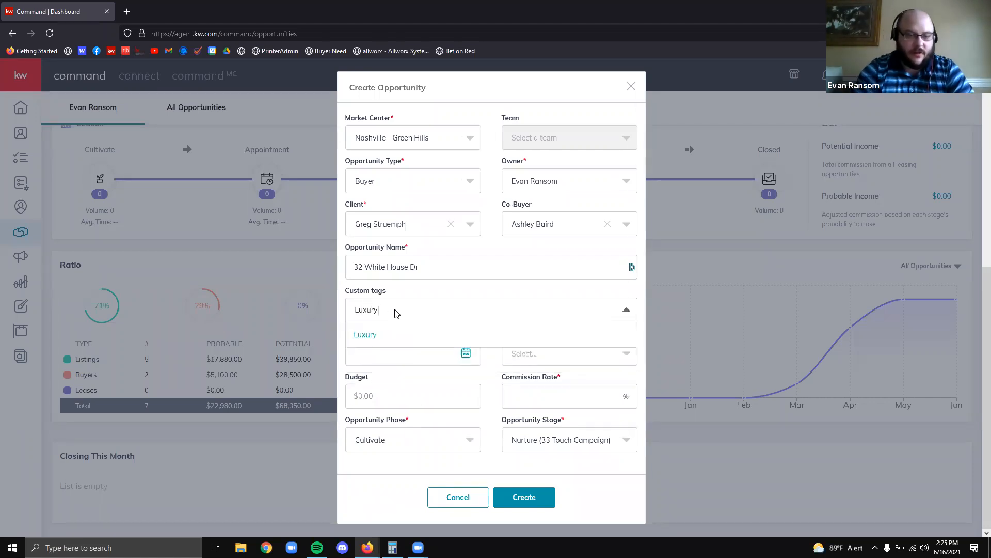
{"action": "key", "text": "ctrl+a"}
{"action": "key", "text": "BackSpace"}
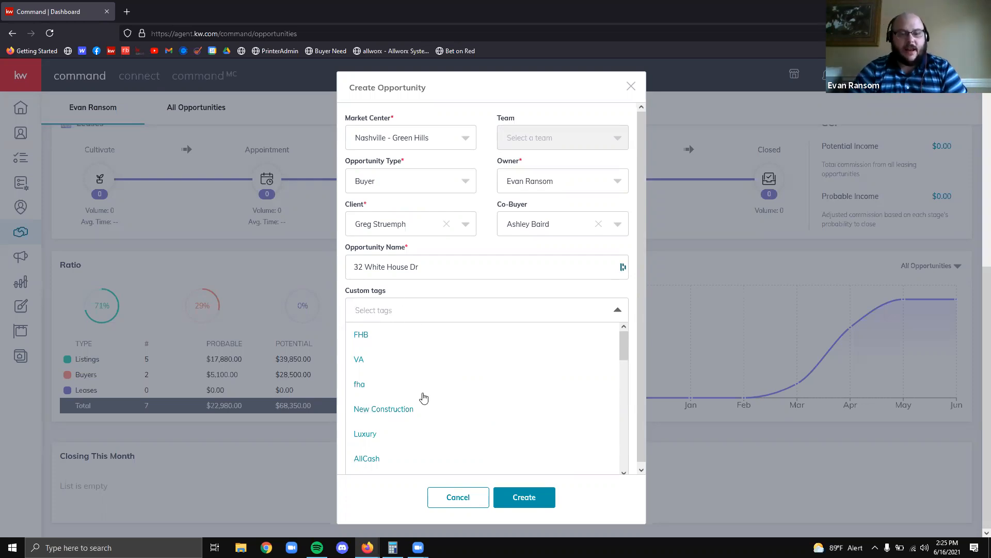
Scroll through the custom tags list and add the Rudy Title tag
{"action": "scroll", "coordinate": [413, 408], "scroll_direction": "down", "scroll_amount": 5}
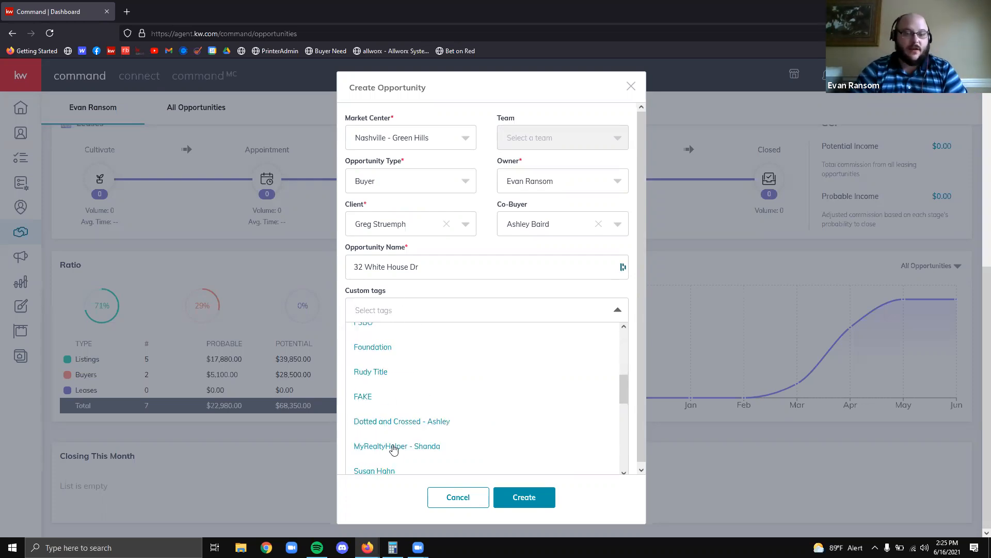
{"action": "scroll", "coordinate": [430, 447], "scroll_direction": "down", "scroll_amount": 3}
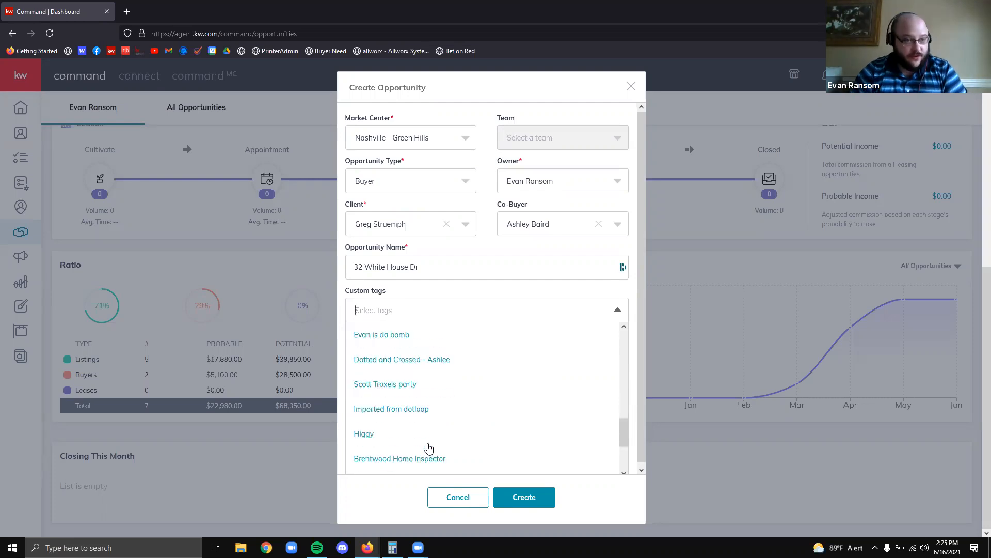
{"action": "scroll", "coordinate": [433, 385], "scroll_direction": "up", "scroll_amount": 1}
{"action": "scroll", "coordinate": [433, 384], "scroll_direction": "up", "scroll_amount": 2}
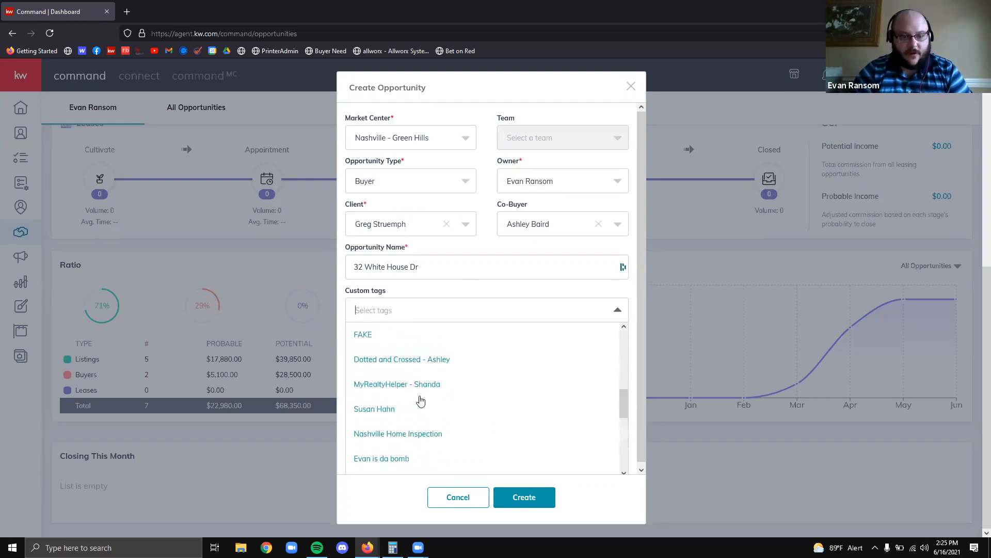
{"action": "scroll", "coordinate": [408, 437], "scroll_direction": "down", "scroll_amount": 2}
{"action": "scroll", "coordinate": [407, 438], "scroll_direction": "up", "scroll_amount": 2}
{"action": "scroll", "coordinate": [406, 437], "scroll_direction": "up", "scroll_amount": 3}
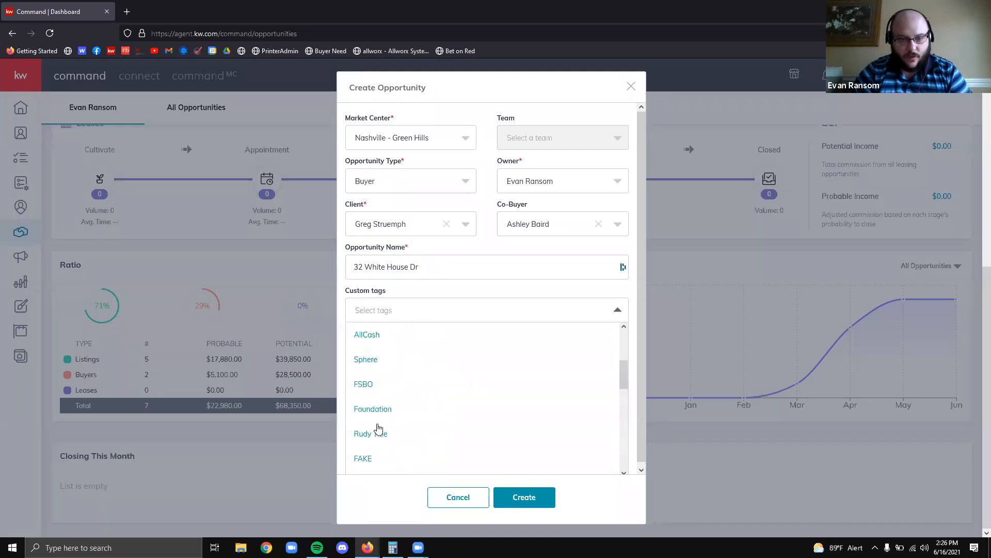
{"action": "left_click", "coordinate": [378, 432]}
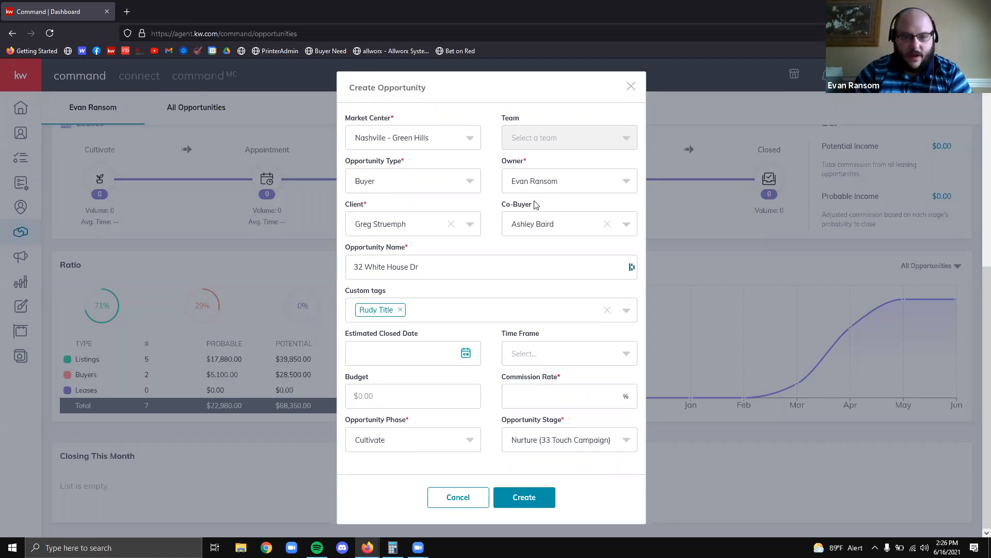
Browse the custom tags list again and close it without adding another tag
{"action": "left_click", "coordinate": [519, 314]}
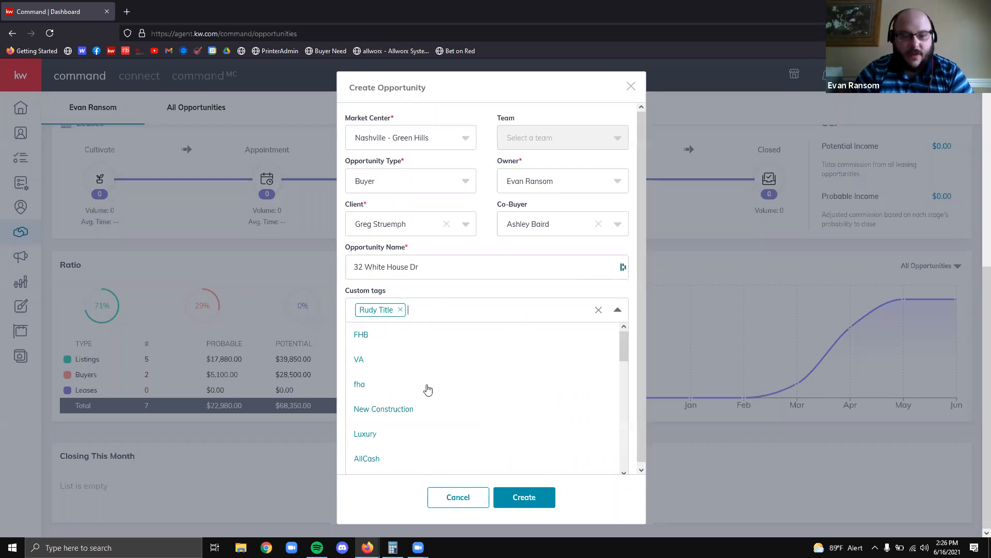
{"action": "scroll", "coordinate": [378, 371], "scroll_direction": "down", "scroll_amount": 2}
{"action": "scroll", "coordinate": [379, 387], "scroll_direction": "up", "scroll_amount": 2}
{"action": "scroll", "coordinate": [393, 377], "scroll_direction": "down", "scroll_amount": 2}
{"action": "scroll", "coordinate": [400, 370], "scroll_direction": "down", "scroll_amount": 10}
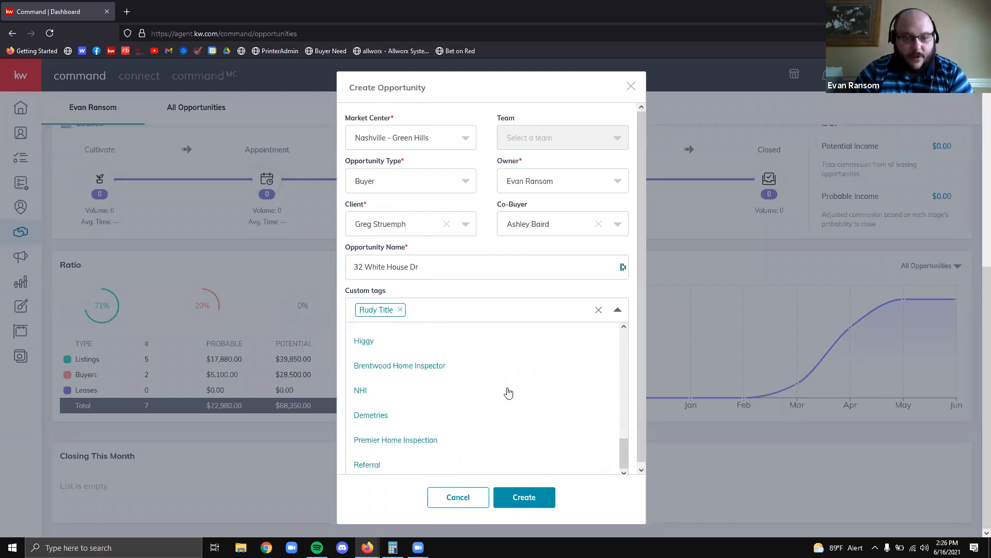
{"action": "left_click", "coordinate": [434, 288]}
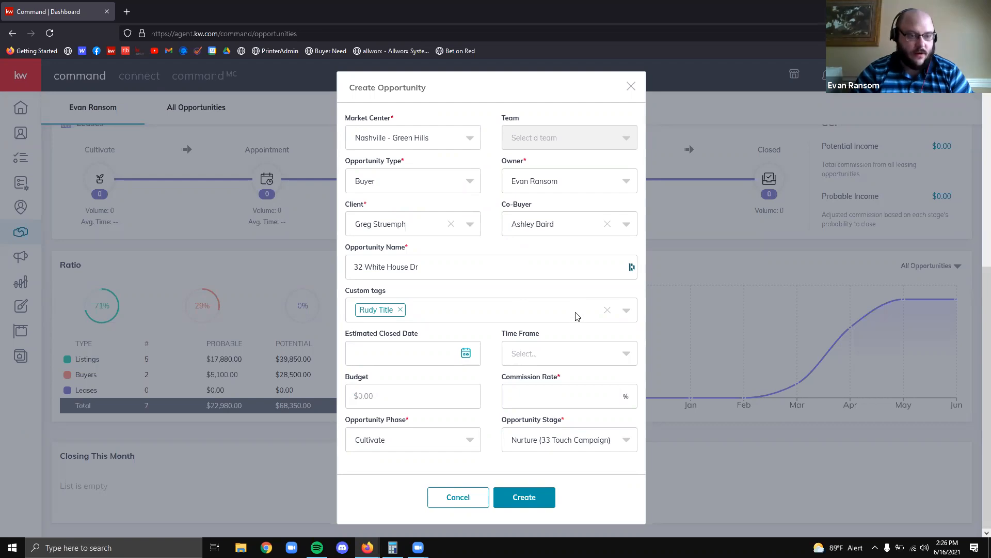
Remove the Rudy Title tag, leaving Custom tags empty
{"action": "left_click", "coordinate": [500, 313]}
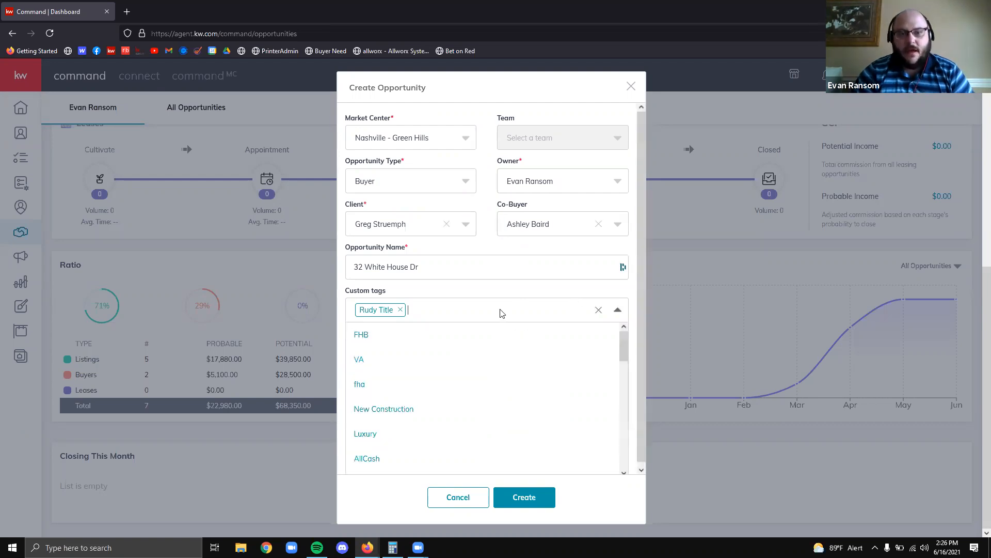
{"action": "key", "text": "BackSpace"}
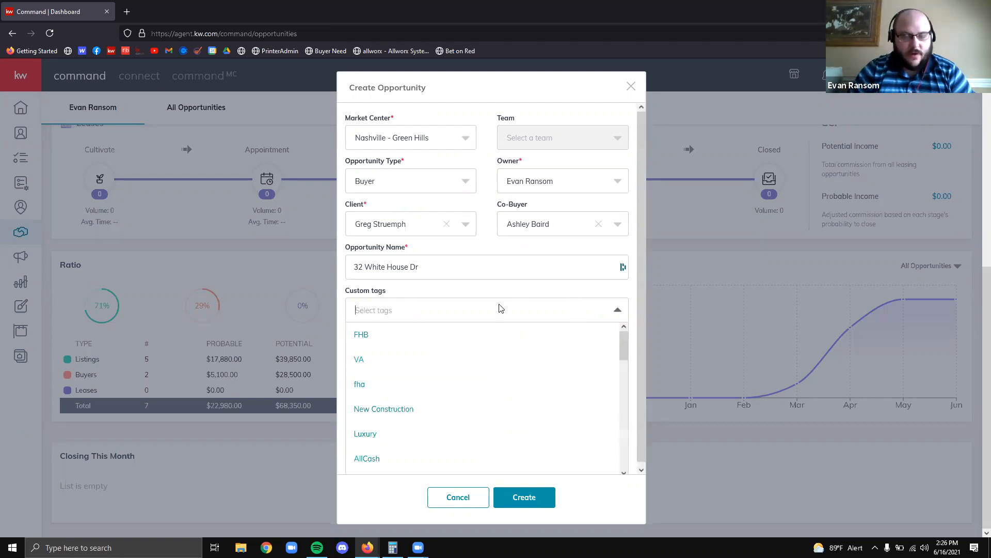
{"action": "left_click", "coordinate": [445, 294]}
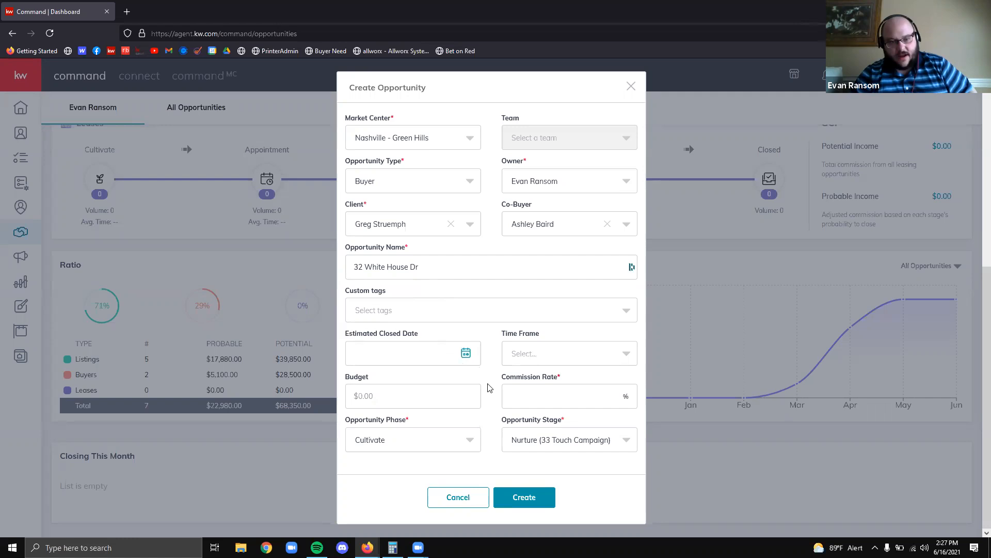
Enter 3 as the opportunity's Commission Rate percentage
{"action": "left_click", "coordinate": [597, 394]}
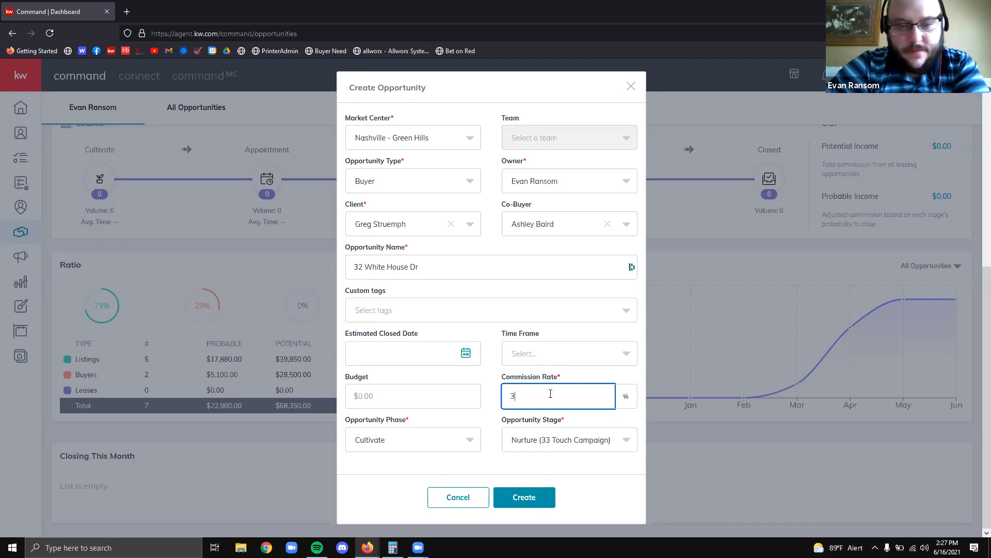
{"action": "key", "text": "BackSpace"}
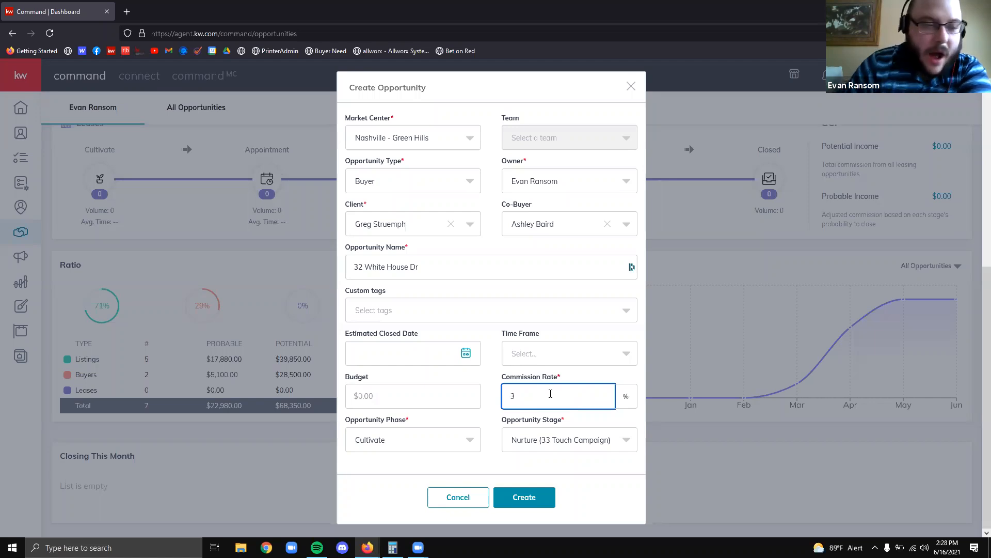
{"action": "left_click", "coordinate": [553, 289]}
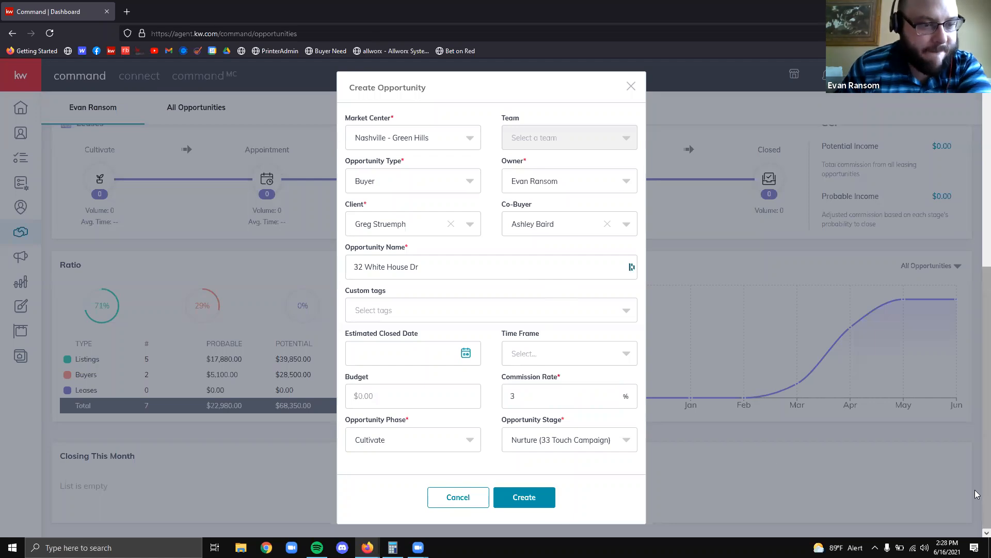
{"action": "scroll", "coordinate": [597, 289], "scroll_direction": "up", "scroll_amount": 1}
{"action": "scroll", "coordinate": [581, 358], "scroll_direction": "down", "scroll_amount": 1}
Enter a budget of 2,500,000 by typing 250,000 and appending a 0
{"action": "left_click", "coordinate": [424, 396]}
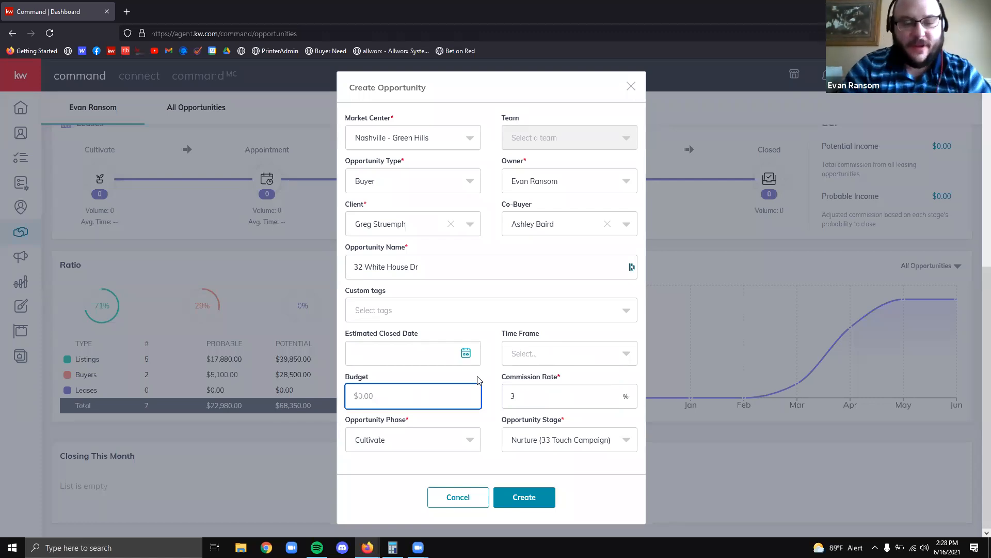
{"action": "type", "text": "250,000"}
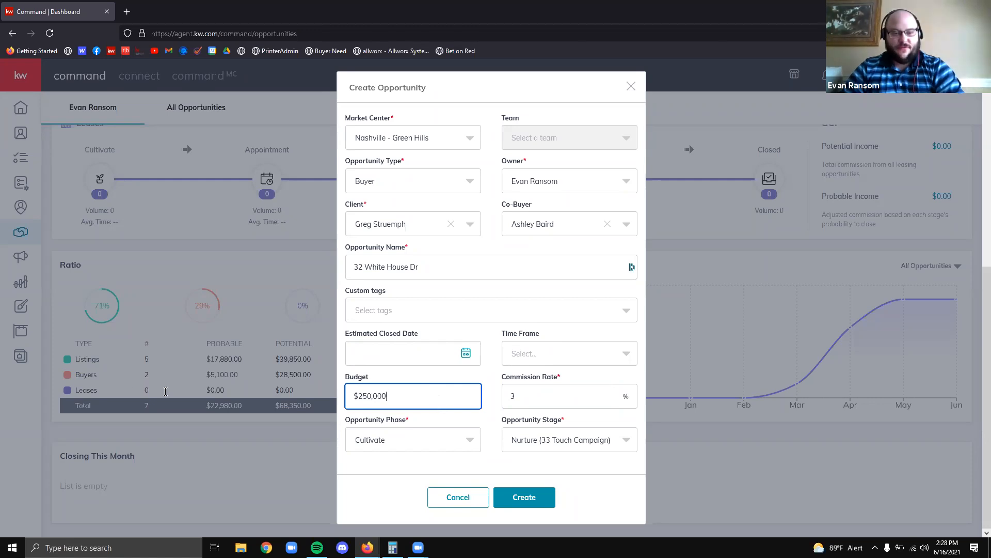
{"action": "left_click_drag", "start_coordinate": [438, 406], "coordinate": [352, 407]}
{"action": "left_click", "coordinate": [396, 402]}
{"action": "type", "text": "0"}
{"action": "left_click", "coordinate": [493, 383]}
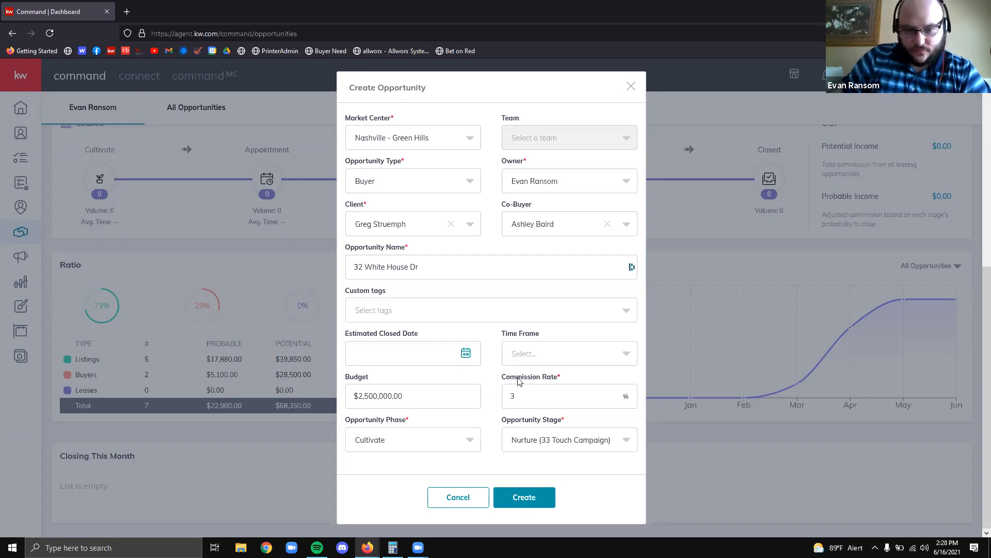
Tab between Budget and Commission Rate, leaving the $2,500,000.00 budget unchanged
{"action": "left_click", "coordinate": [424, 401]}
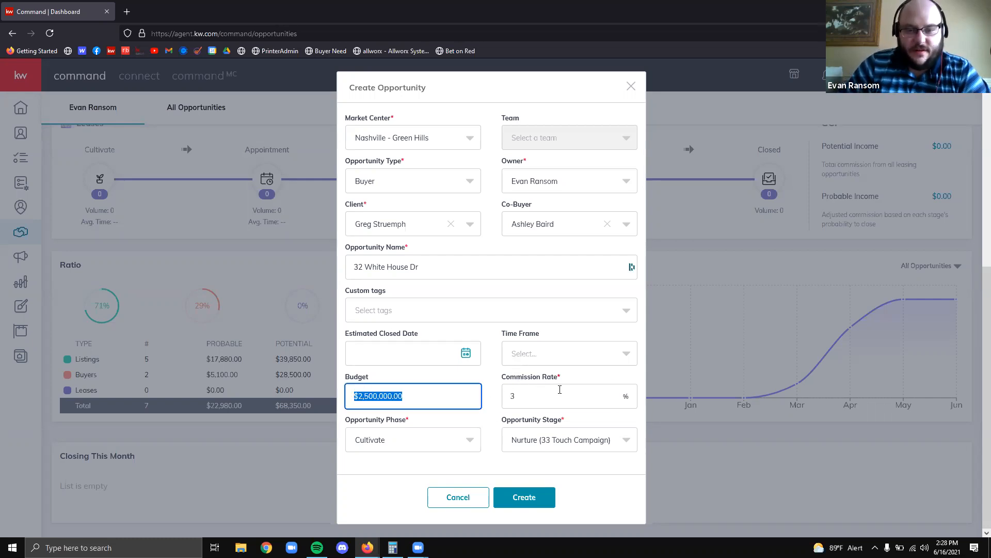
{"action": "key", "text": "Tab"}
{"action": "key", "text": "shift+Tab"}
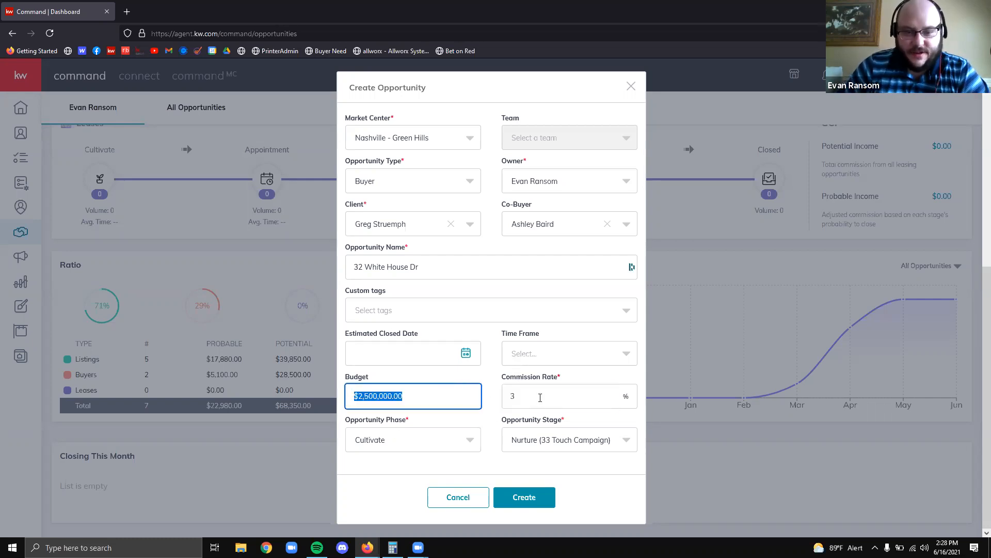
{"action": "key", "text": "Tab"}
{"action": "key", "text": "shift+Tab"}
{"action": "key", "text": "Tab"}
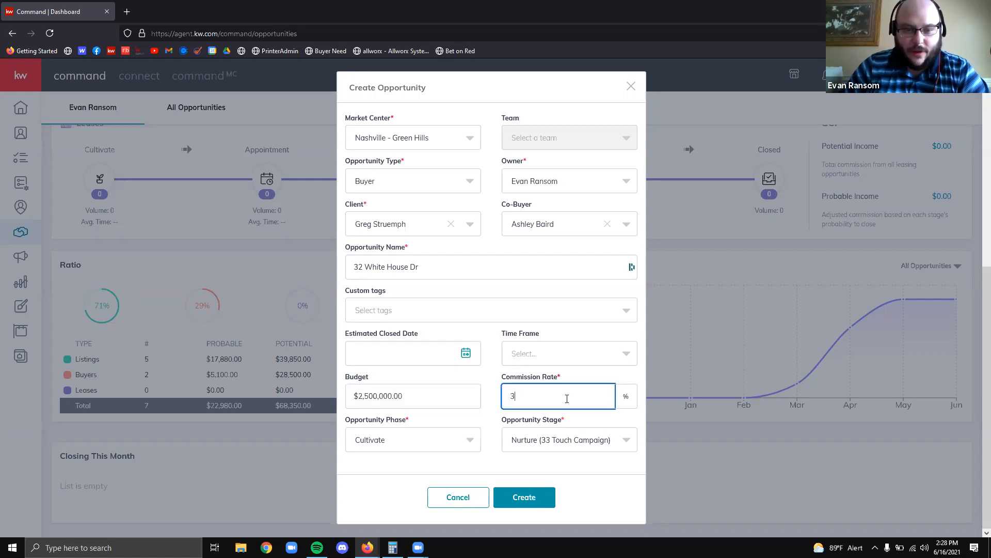
{"action": "left_click", "coordinate": [367, 389]}
{"action": "double_click", "coordinate": [367, 389]}
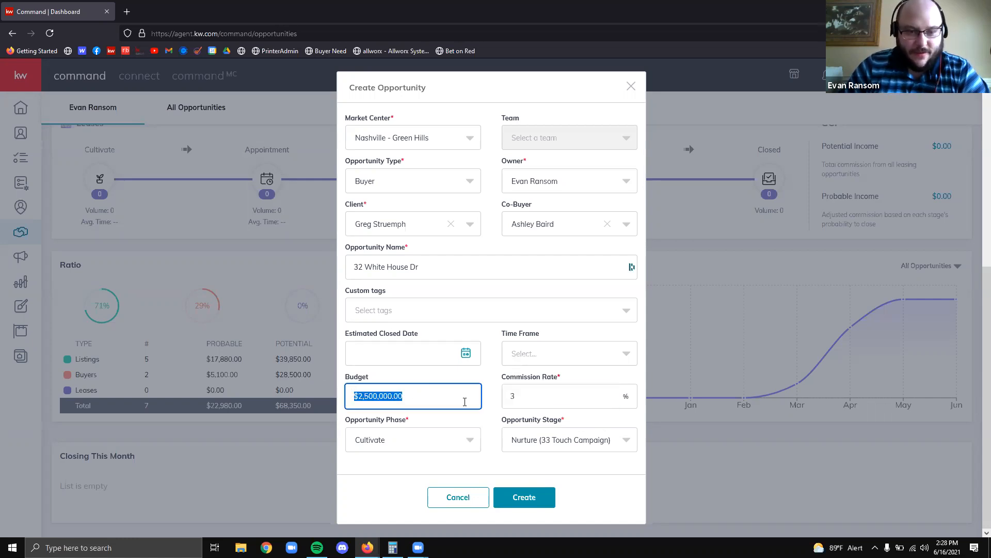
{"action": "left_click", "coordinate": [491, 408]}
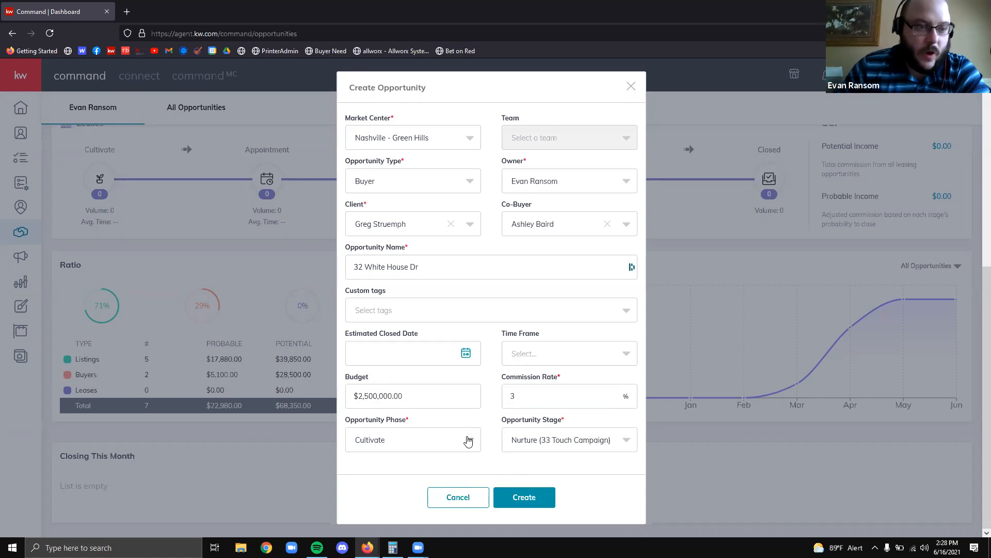
Choose Appointment in Opportunity Phase and Kept in Opportunity Stage
{"action": "left_click", "coordinate": [420, 434]}
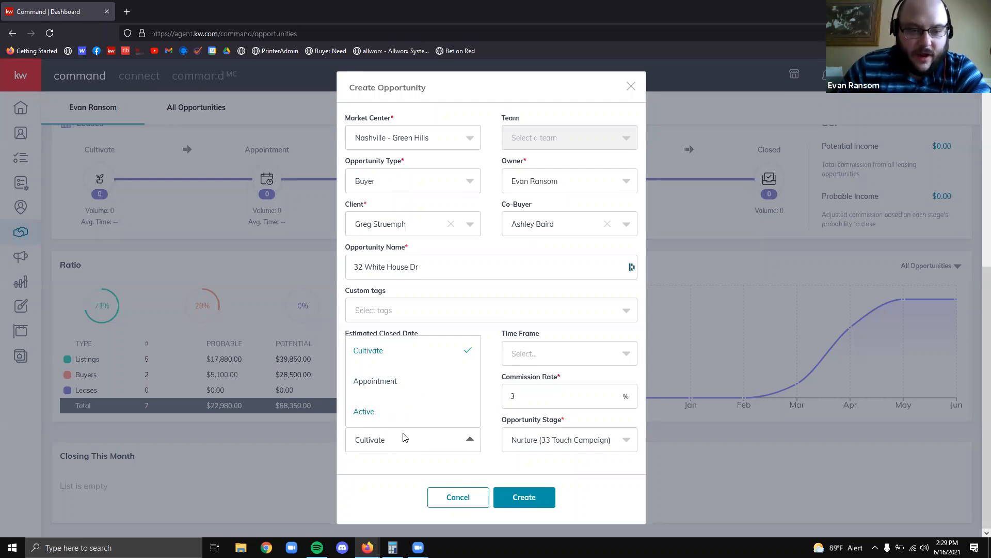
{"action": "left_click", "coordinate": [493, 437]}
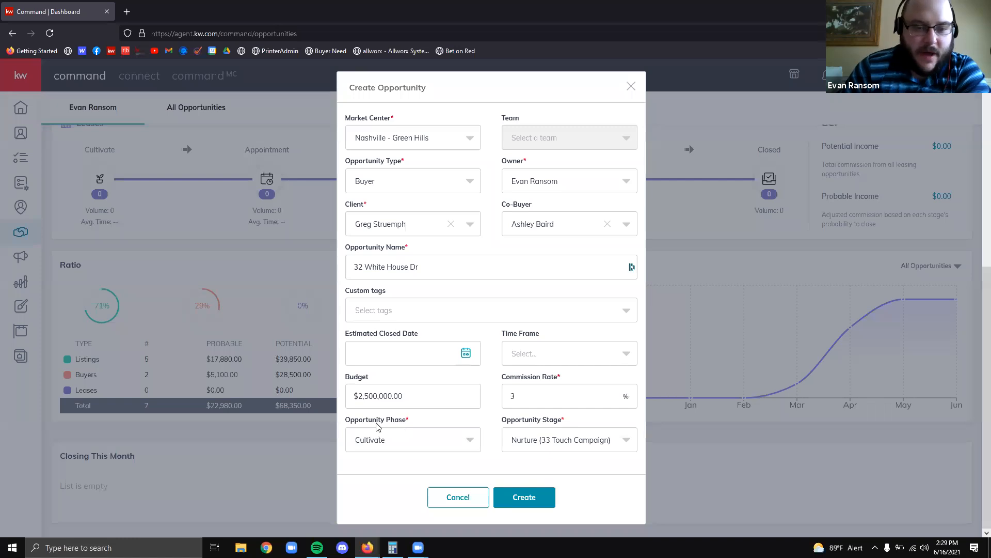
{"action": "left_click", "coordinate": [547, 443]}
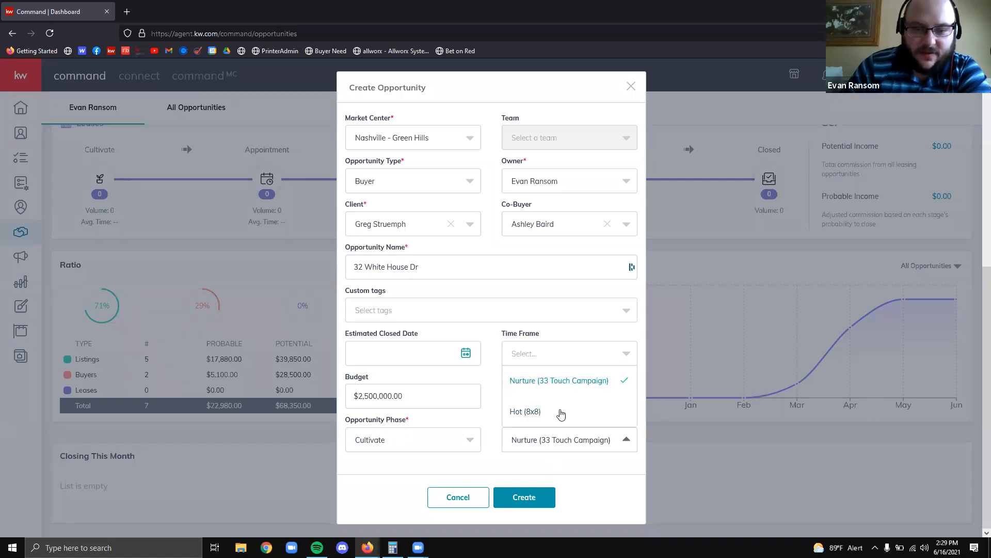
{"action": "left_click", "coordinate": [447, 439]}
{"action": "left_click", "coordinate": [404, 382]}
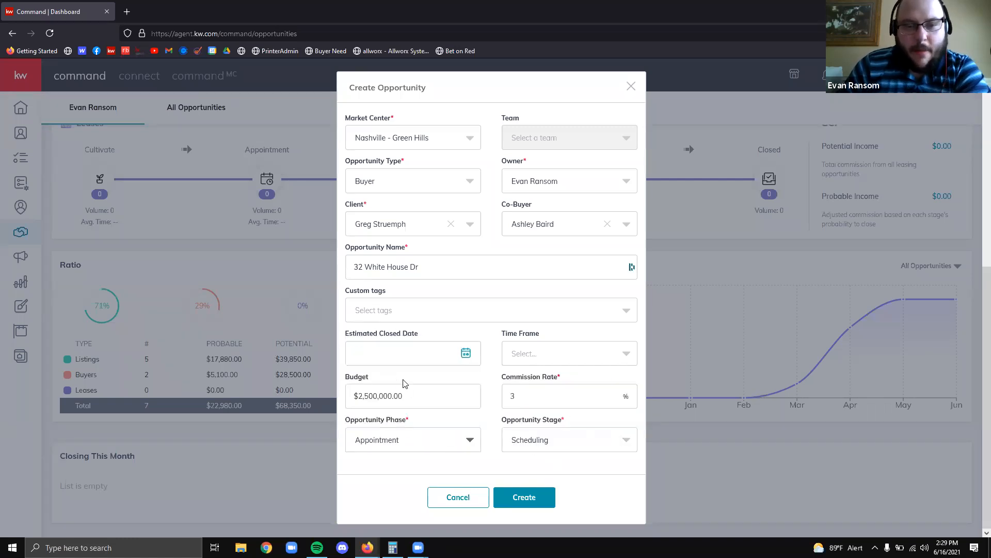
{"action": "left_click", "coordinate": [542, 443]}
{"action": "left_click", "coordinate": [536, 386]}
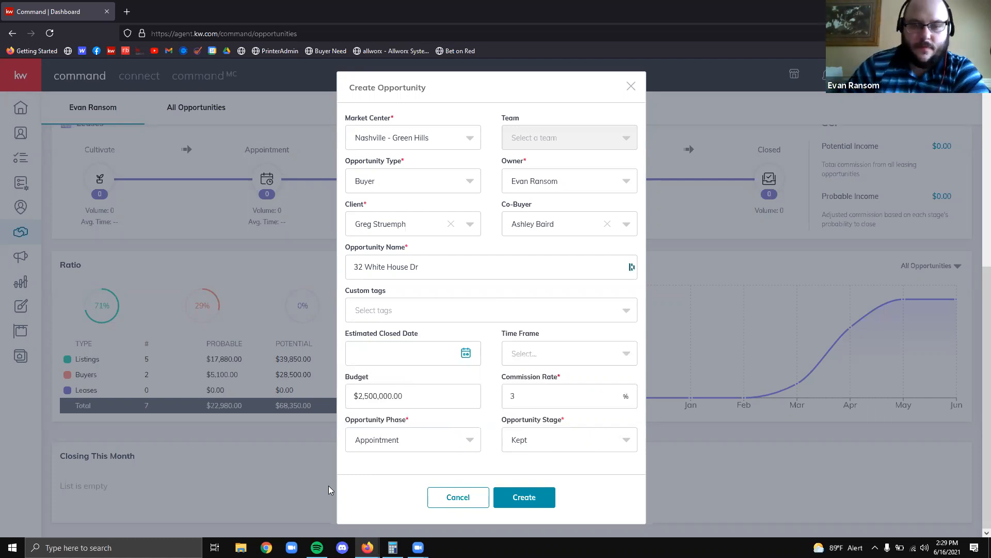
Create the Buyer opportunity from the completed Create Opportunity form
{"action": "scroll", "coordinate": [537, 382], "scroll_direction": "up", "scroll_amount": 4}
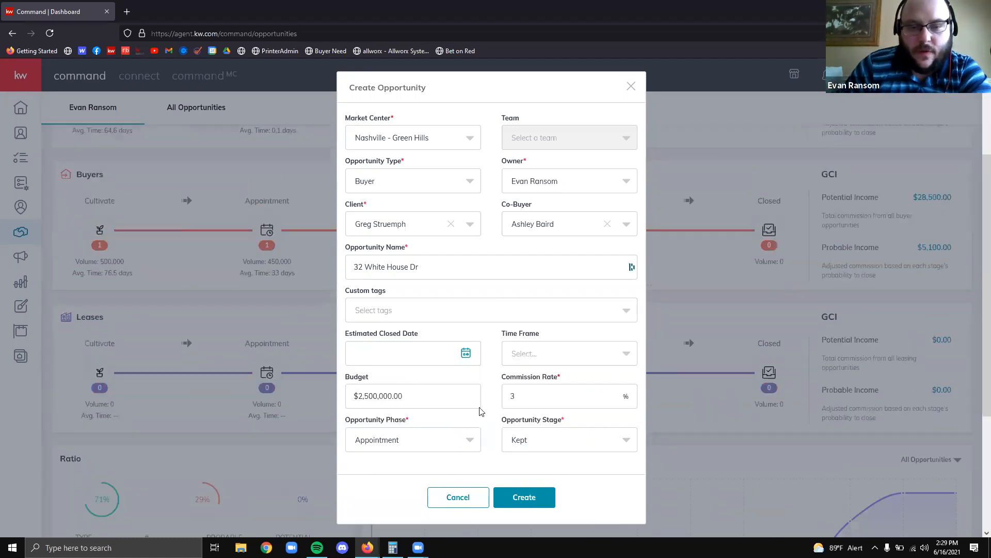
{"action": "scroll", "coordinate": [480, 412], "scroll_direction": "down", "scroll_amount": 1}
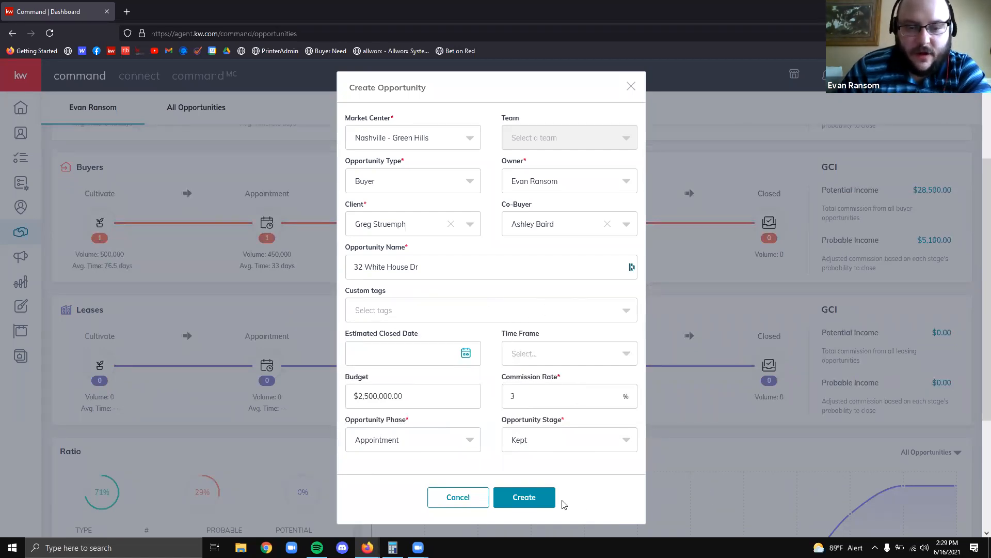
{"action": "left_click", "coordinate": [544, 498]}
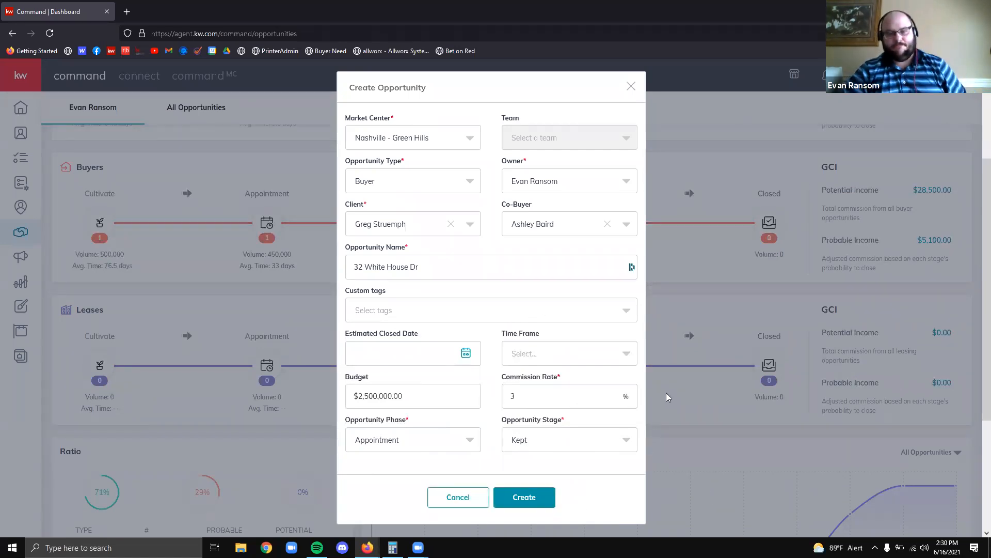
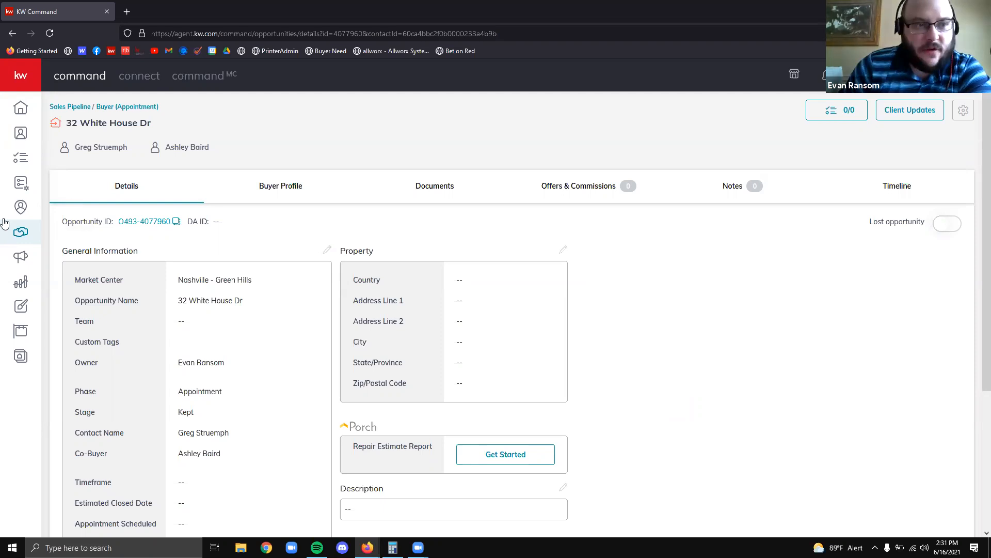
Leave the opportunity details and return to the Opportunities pipeline dashboard with its GCI figures
{"action": "left_click", "coordinate": [102, 116]}
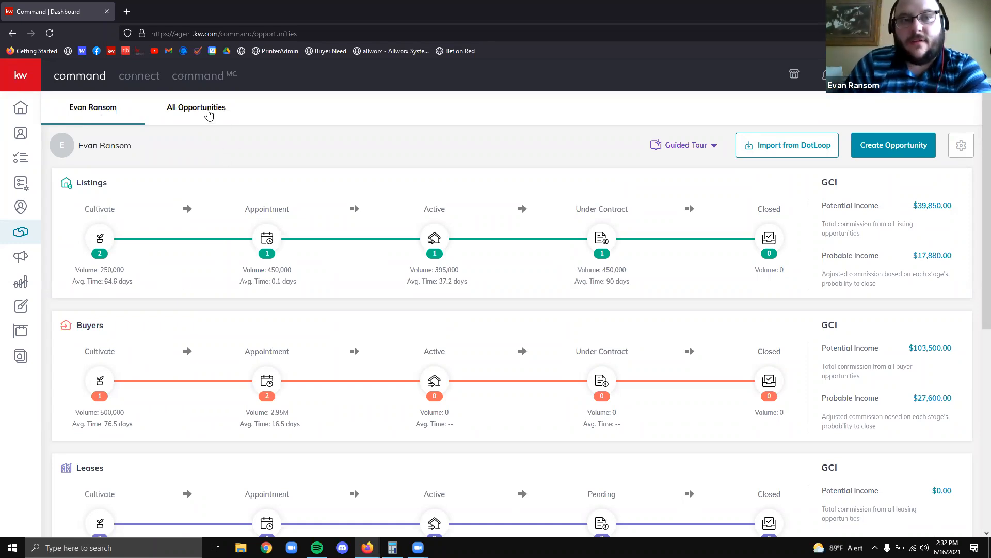
{"action": "left_click", "coordinate": [208, 109]}
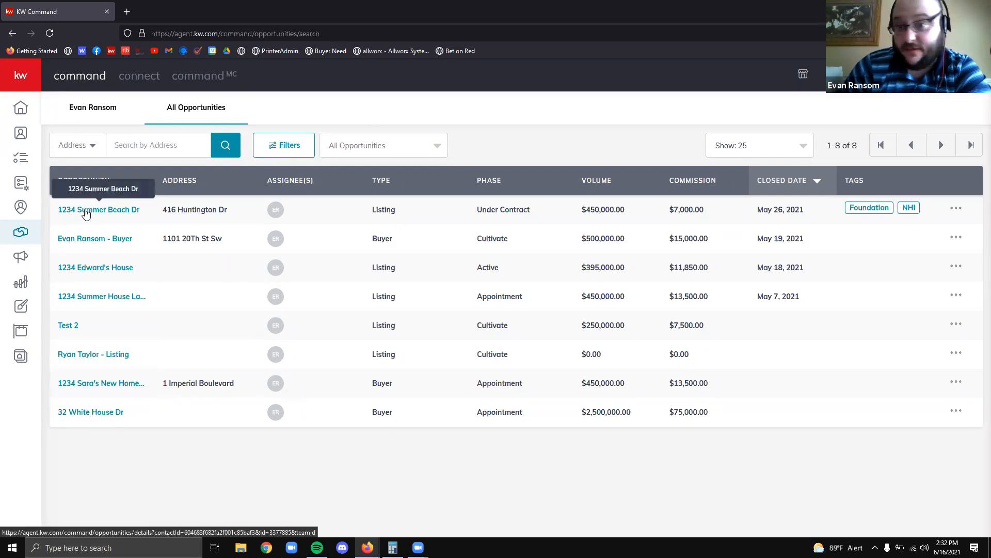
{"action": "left_click", "coordinate": [84, 119]}
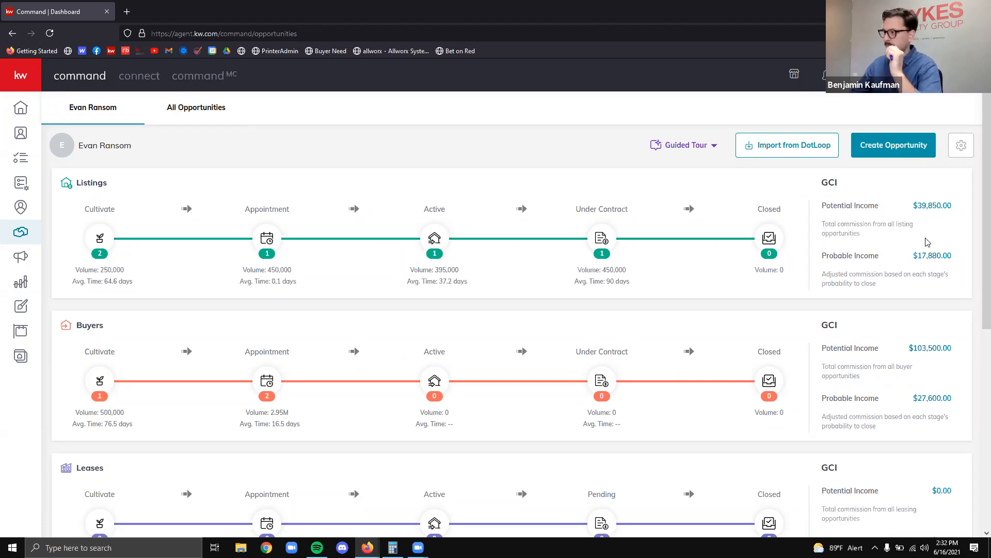
Scroll the dashboard and open the Buyers Appointment board with its two Kept opportunities
{"action": "scroll", "coordinate": [552, 202], "scroll_direction": "down", "scroll_amount": 1}
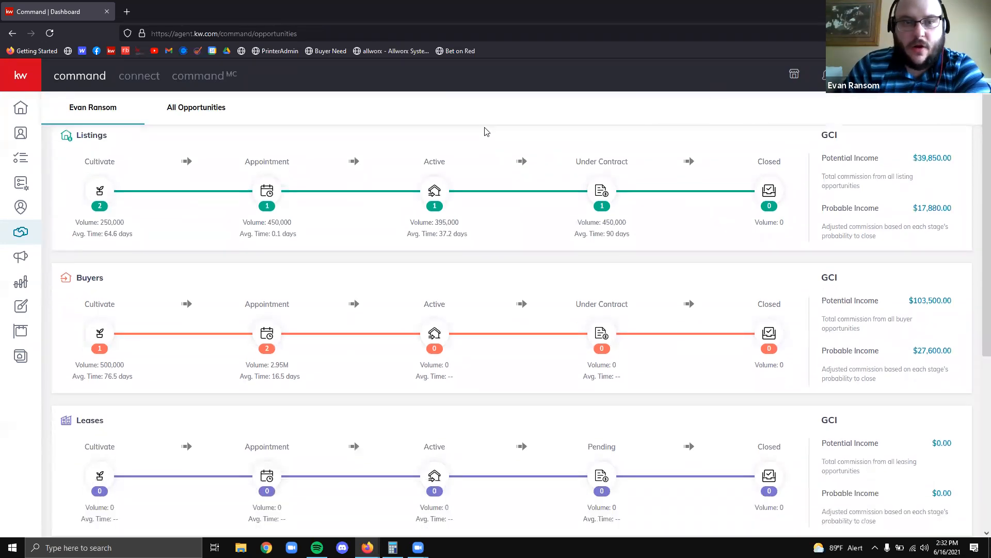
{"action": "mouse_move", "coordinate": [212, 133]}
{"action": "left_mouse_down"}
{"action": "mouse_move", "coordinate": [410, 496]}
{"action": "mouse_move", "coordinate": [334, 494]}
{"action": "left_mouse_up"}
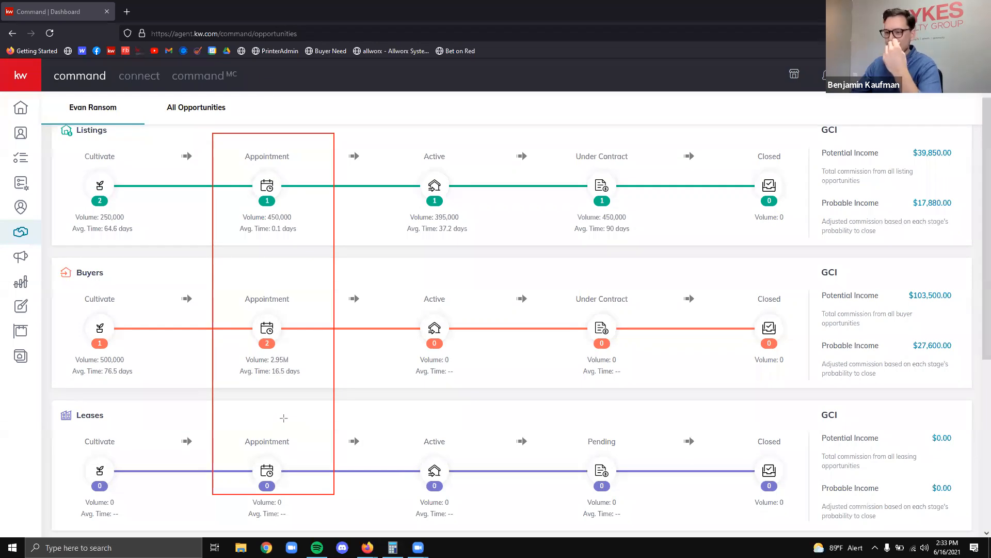
{"action": "mouse_move", "coordinate": [46, 254]}
{"action": "left_mouse_down"}
{"action": "mouse_move", "coordinate": [537, 391]}
{"action": "mouse_move", "coordinate": [936, 458]}
{"action": "mouse_move", "coordinate": [906, 404]}
{"action": "left_mouse_up"}
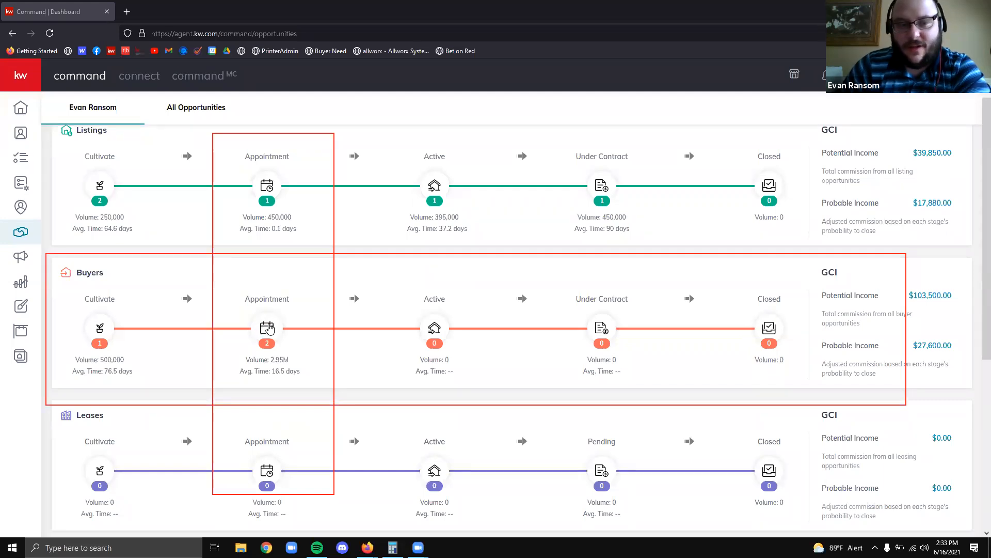
{"action": "left_click", "coordinate": [266, 328]}
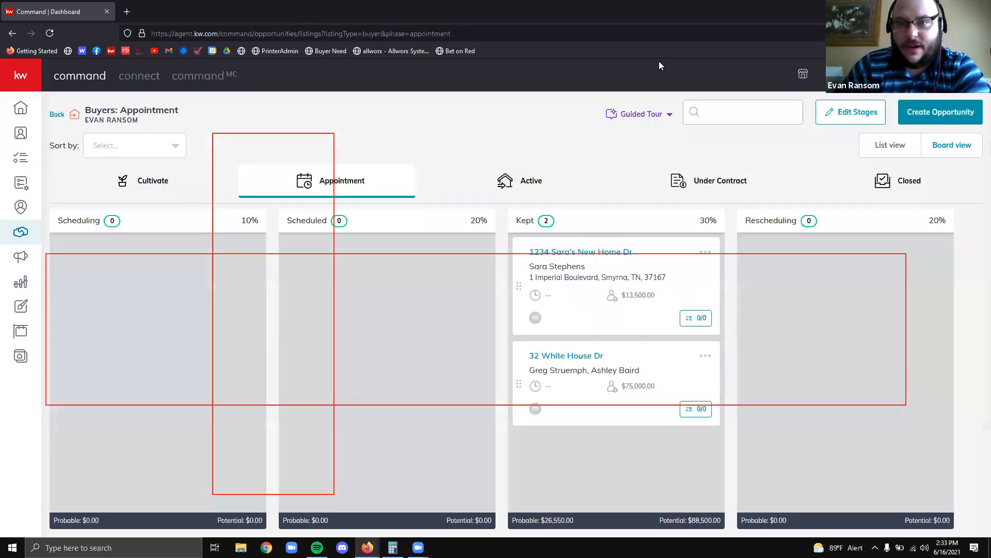
{"action": "left_click", "coordinate": [658, 62]}
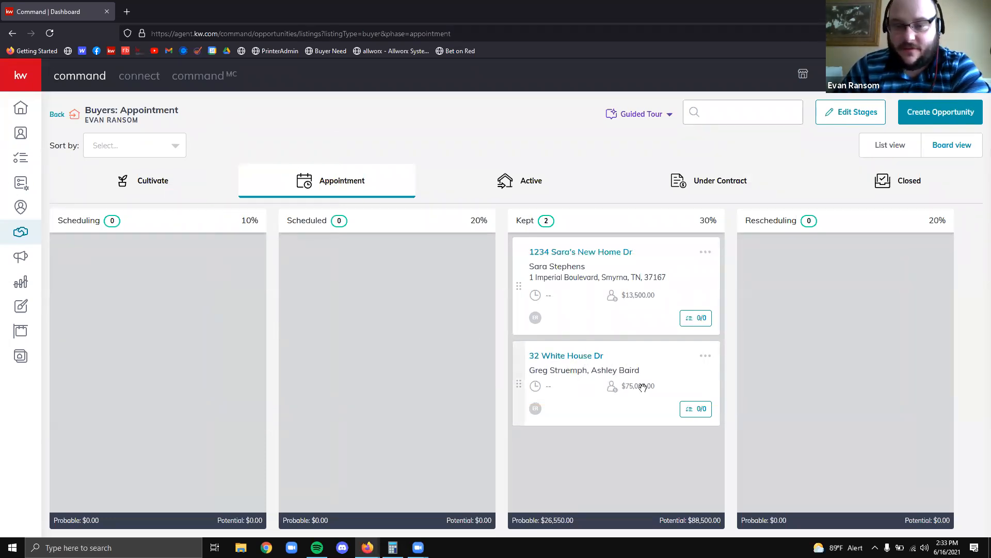
{"action": "left_click", "coordinate": [567, 357]}
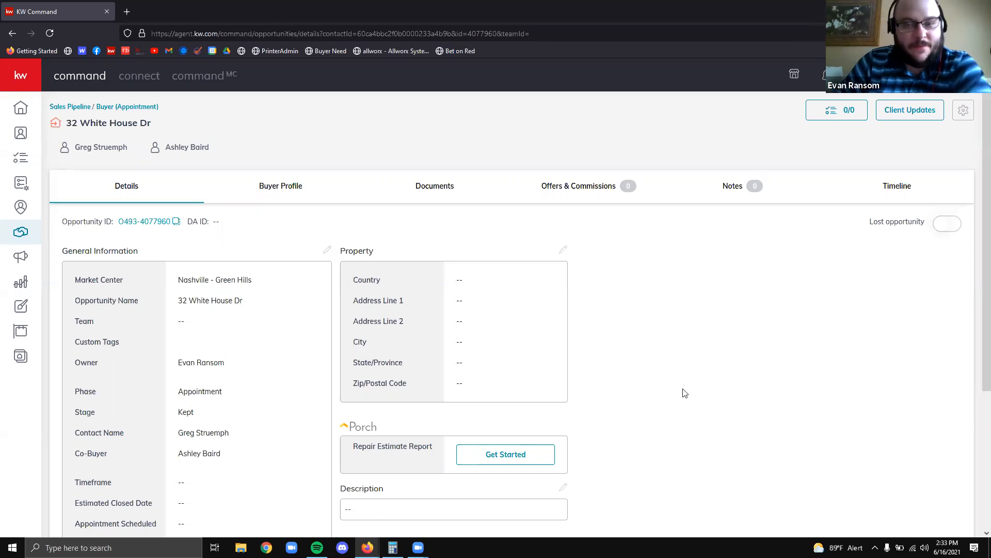
{"action": "scroll", "coordinate": [689, 407], "scroll_direction": "down", "scroll_amount": 3}
{"action": "scroll", "coordinate": [671, 377], "scroll_direction": "up", "scroll_amount": 3}
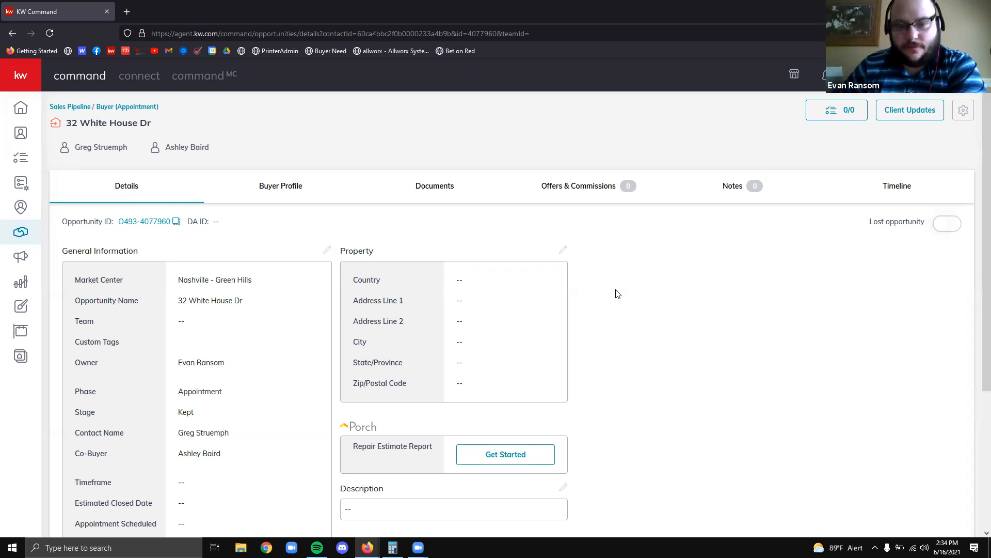
{"action": "scroll", "coordinate": [618, 294], "scroll_direction": "down", "scroll_amount": 4}
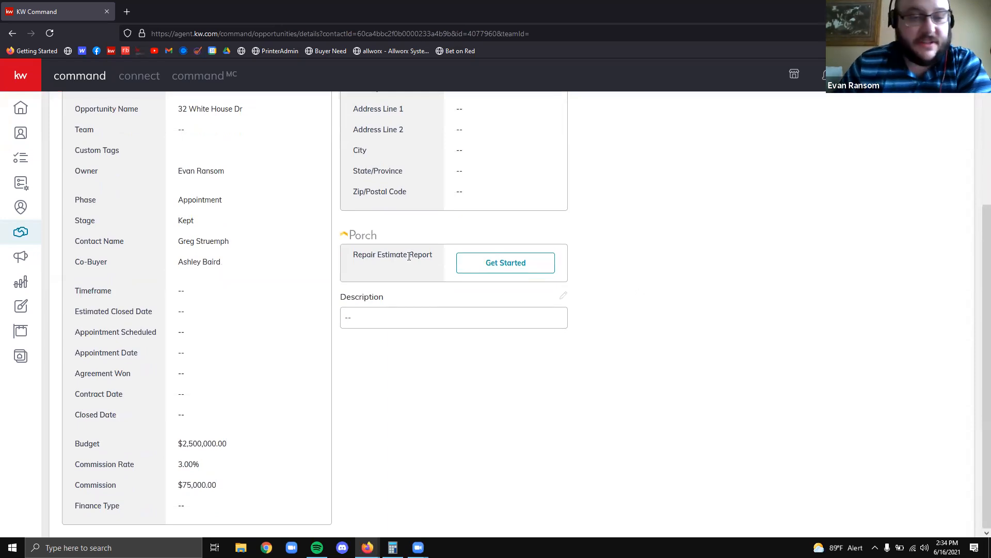
{"action": "scroll", "coordinate": [110, 290], "scroll_direction": "up", "scroll_amount": 4}
{"action": "scroll", "coordinate": [155, 274], "scroll_direction": "down", "scroll_amount": 2}
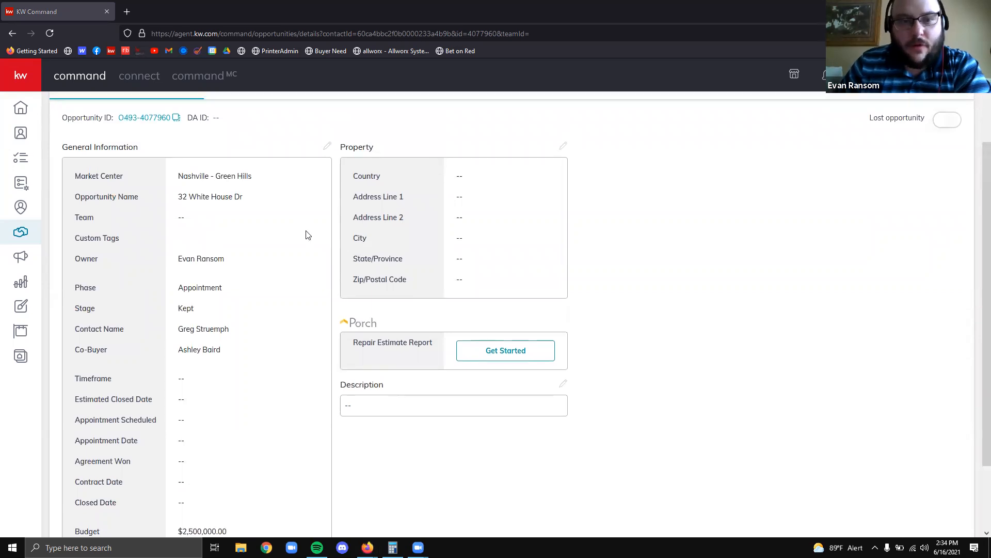
{"action": "scroll", "coordinate": [304, 227], "scroll_direction": "up", "scroll_amount": 2}
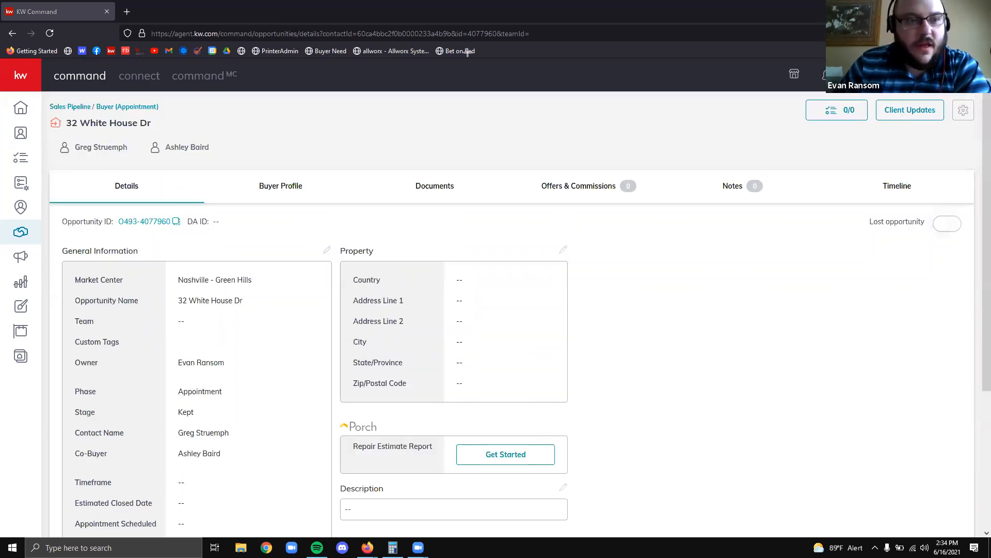
{"action": "mouse_move", "coordinate": [47, 165]}
{"action": "left_mouse_down"}
{"action": "mouse_move", "coordinate": [843, 257]}
{"action": "mouse_move", "coordinate": [864, 208]}
{"action": "left_mouse_up"}
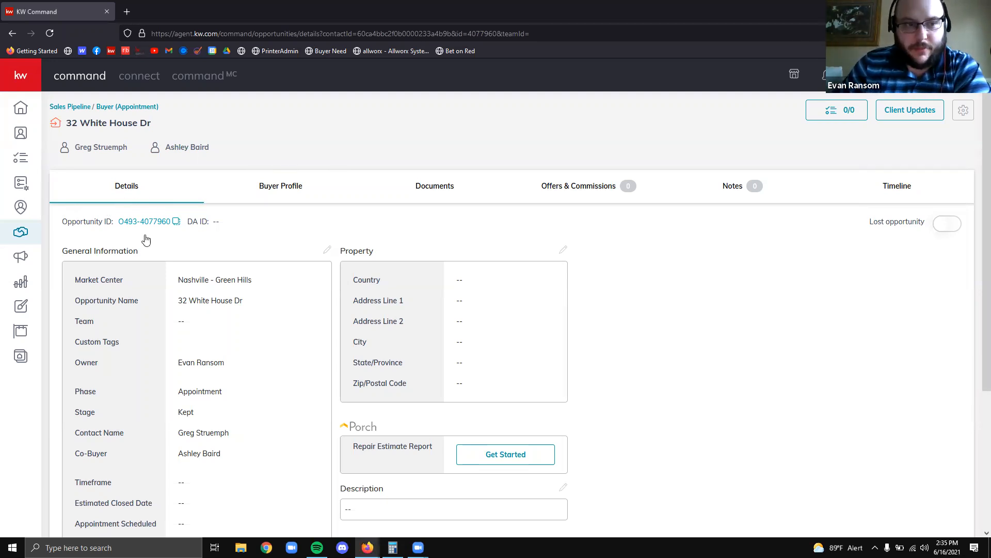
{"action": "scroll", "coordinate": [254, 396], "scroll_direction": "down", "scroll_amount": 2}
{"action": "scroll", "coordinate": [254, 393], "scroll_direction": "down", "scroll_amount": 2}
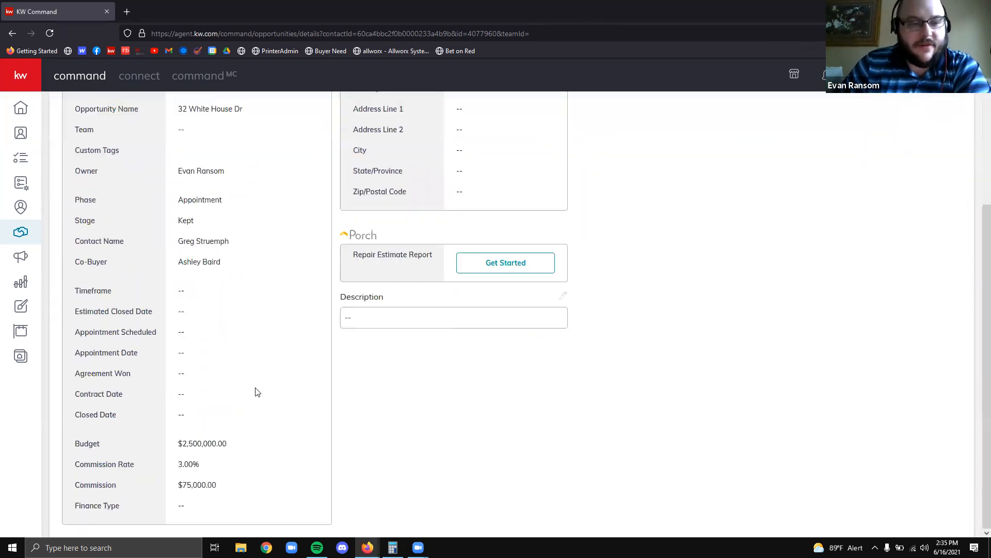
{"action": "scroll", "coordinate": [262, 377], "scroll_direction": "up", "scroll_amount": 4}
{"action": "left_click", "coordinate": [328, 250]}
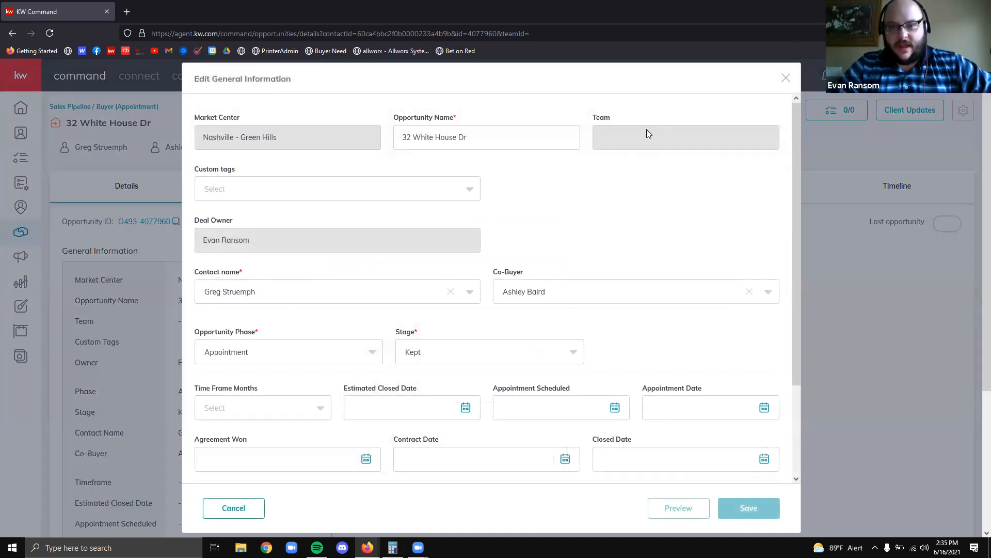
{"action": "double_click", "coordinate": [316, 240]}
{"action": "left_click", "coordinate": [649, 176]}
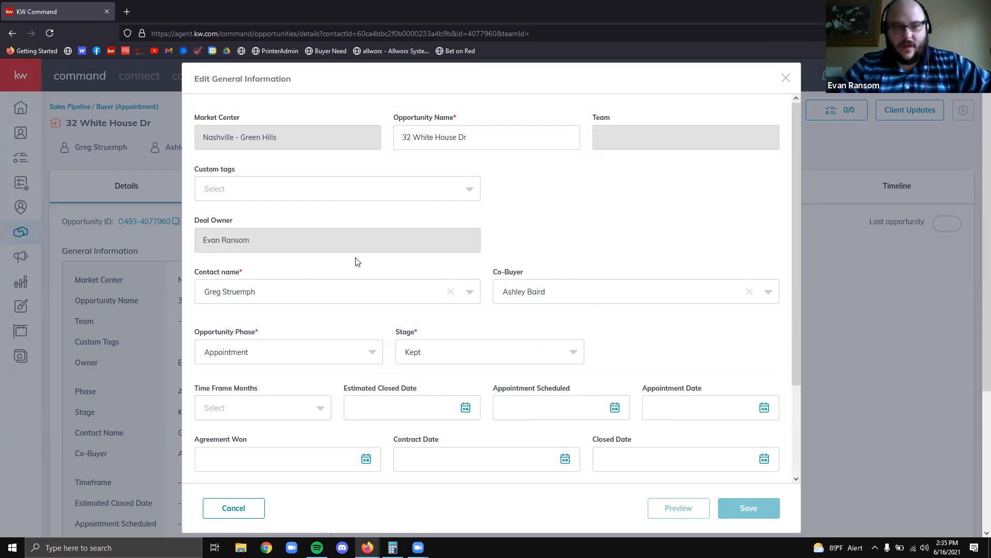
{"action": "scroll", "coordinate": [290, 195], "scroll_direction": "down", "scroll_amount": 2}
{"action": "scroll", "coordinate": [338, 244], "scroll_direction": "up", "scroll_amount": 2}
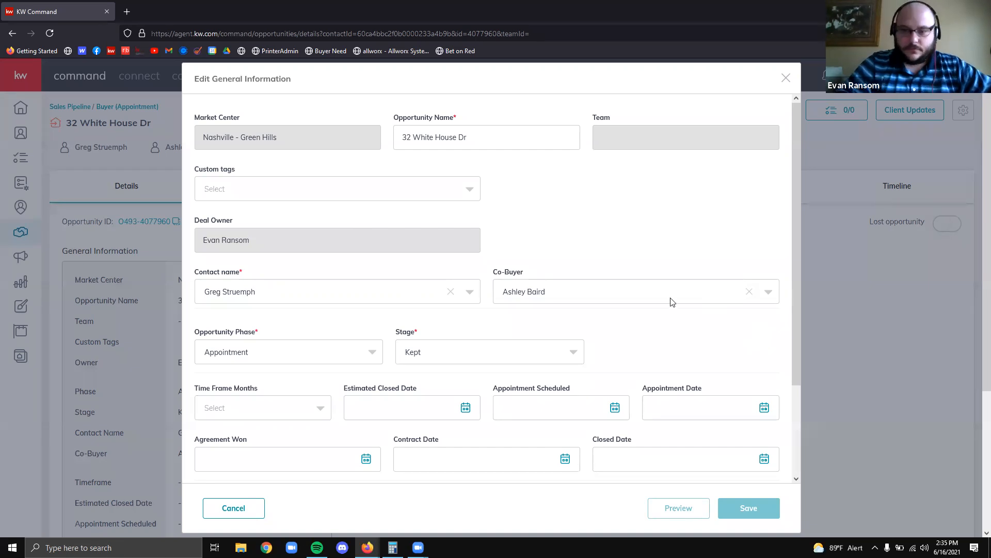
{"action": "scroll", "coordinate": [581, 331], "scroll_direction": "down", "scroll_amount": 2}
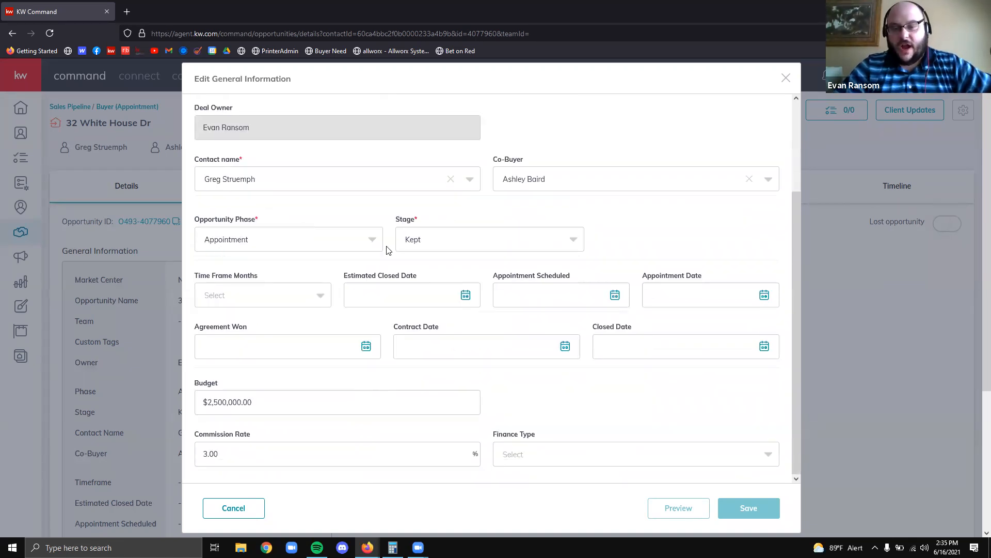
Review the Opportunity Phase options, leaving the phase at Appointment
{"action": "left_click", "coordinate": [354, 248]}
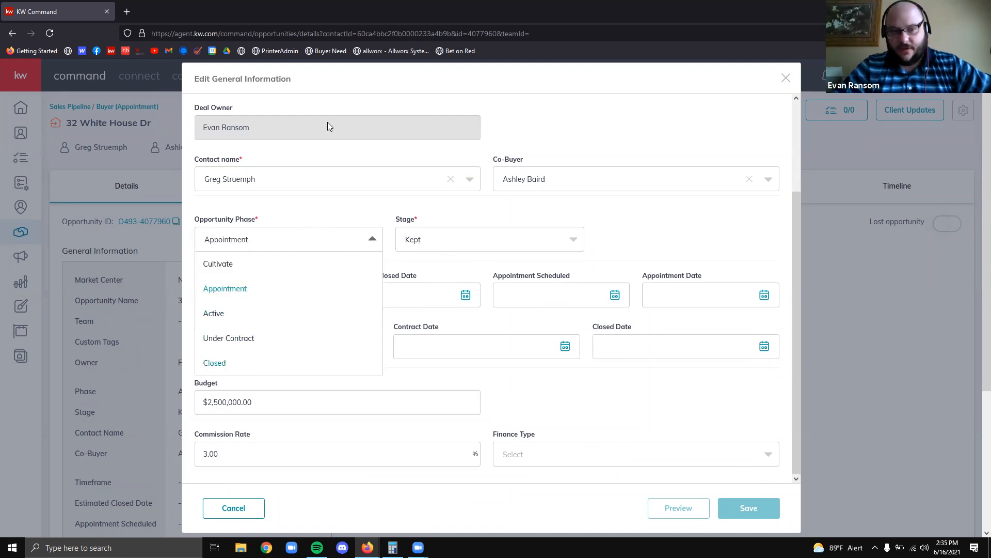
{"action": "left_click", "coordinate": [708, 235]}
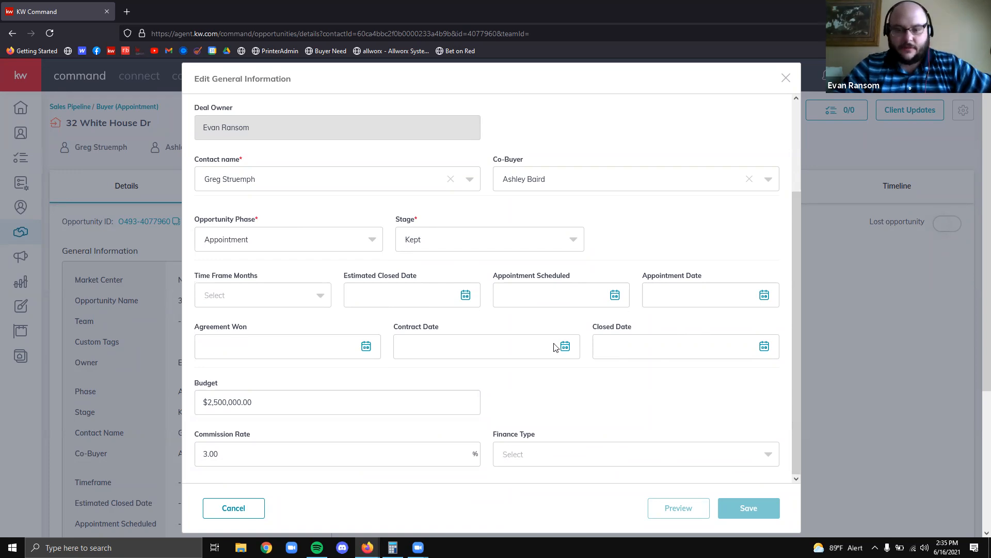
{"action": "scroll", "coordinate": [421, 341], "scroll_direction": "down", "scroll_amount": 2}
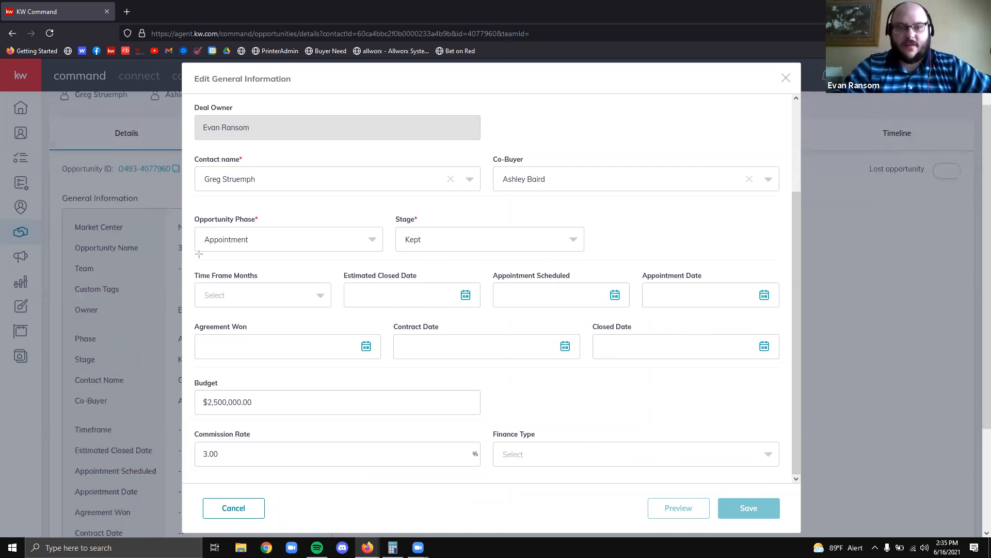
{"action": "mouse_move", "coordinate": [190, 262]}
{"action": "left_mouse_down"}
{"action": "mouse_move", "coordinate": [813, 384]}
{"action": "mouse_move", "coordinate": [791, 375]}
{"action": "left_mouse_up"}
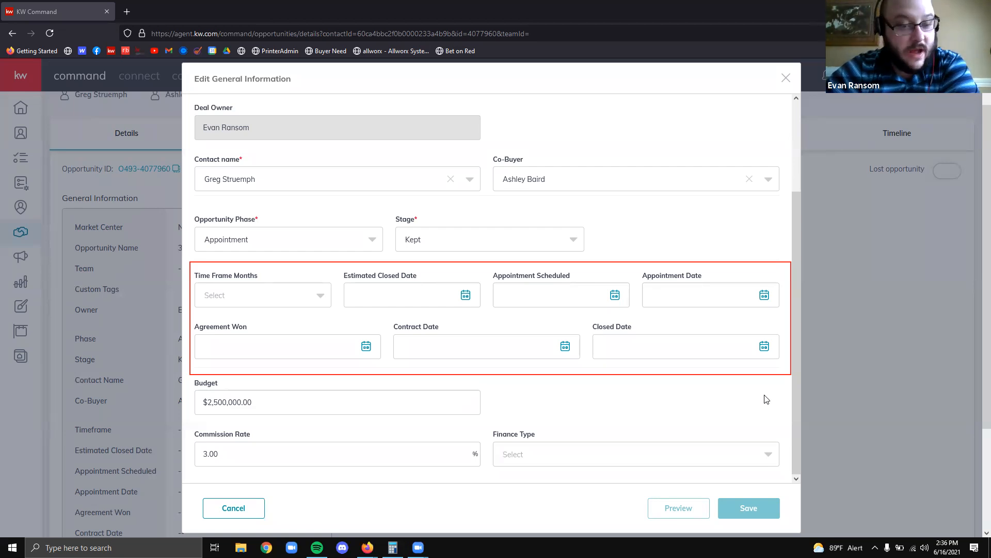
Open and dismiss the appointment date calendar without choosing a date, then review the form
{"action": "left_click", "coordinate": [703, 295]}
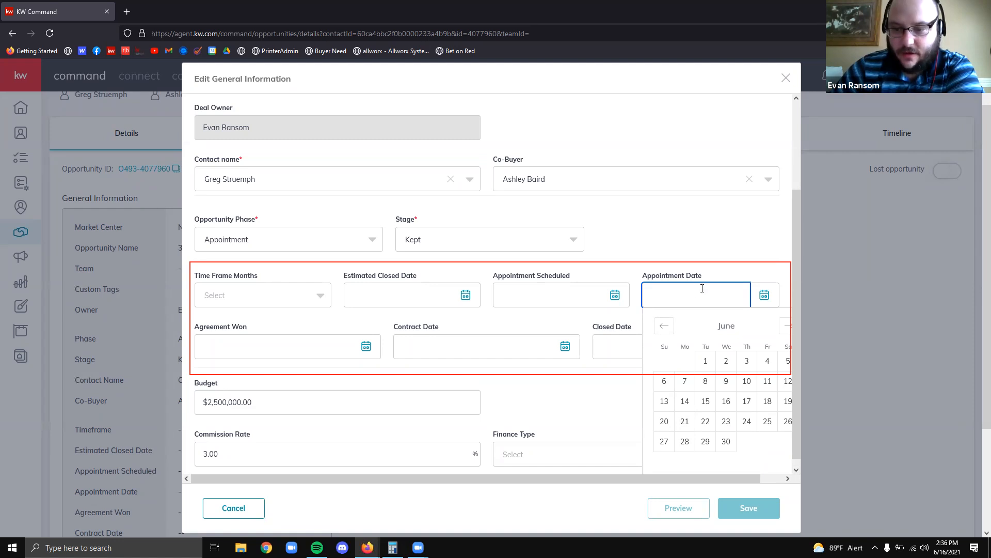
{"action": "left_click", "coordinate": [714, 240]}
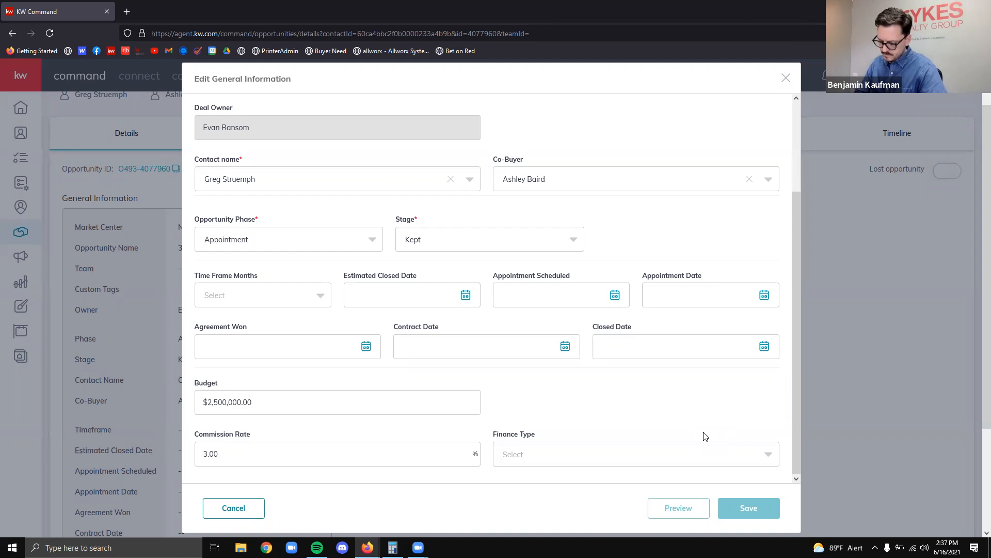
{"action": "scroll", "coordinate": [705, 436], "scroll_direction": "down", "scroll_amount": 3}
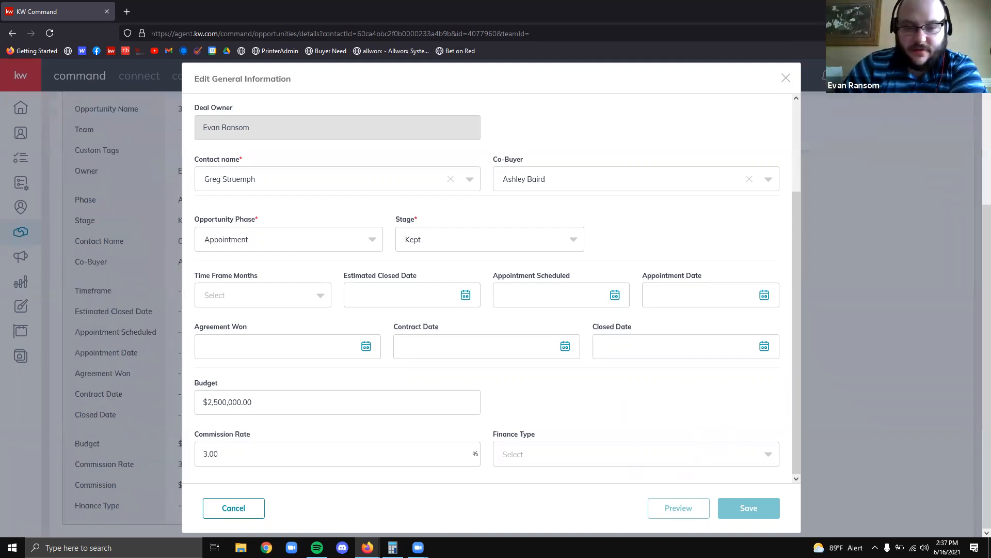
{"action": "scroll", "coordinate": [587, 458], "scroll_direction": "up", "scroll_amount": 3}
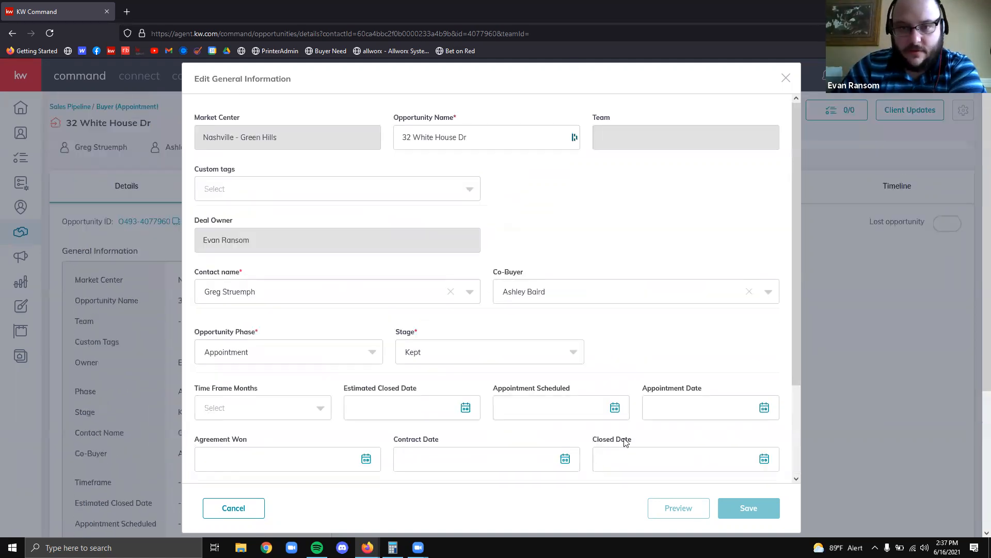
{"action": "scroll", "coordinate": [598, 377], "scroll_direction": "down", "scroll_amount": 3}
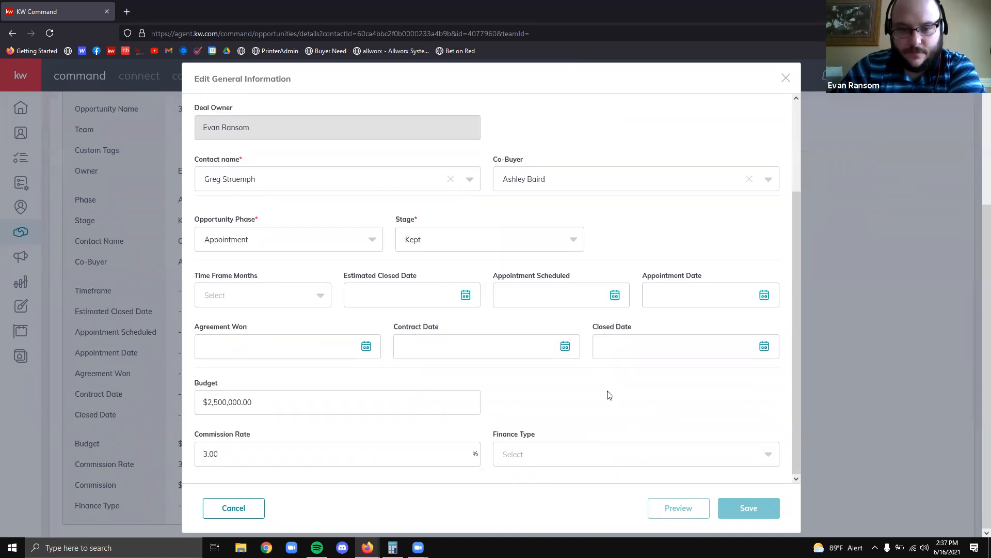
{"action": "scroll", "coordinate": [576, 388], "scroll_direction": "up", "scroll_amount": 3}
Close the edit form unsaved and highlight Listings counts: Cultivate 2, Appointment 1, Active 1
{"action": "left_click", "coordinate": [785, 78]}
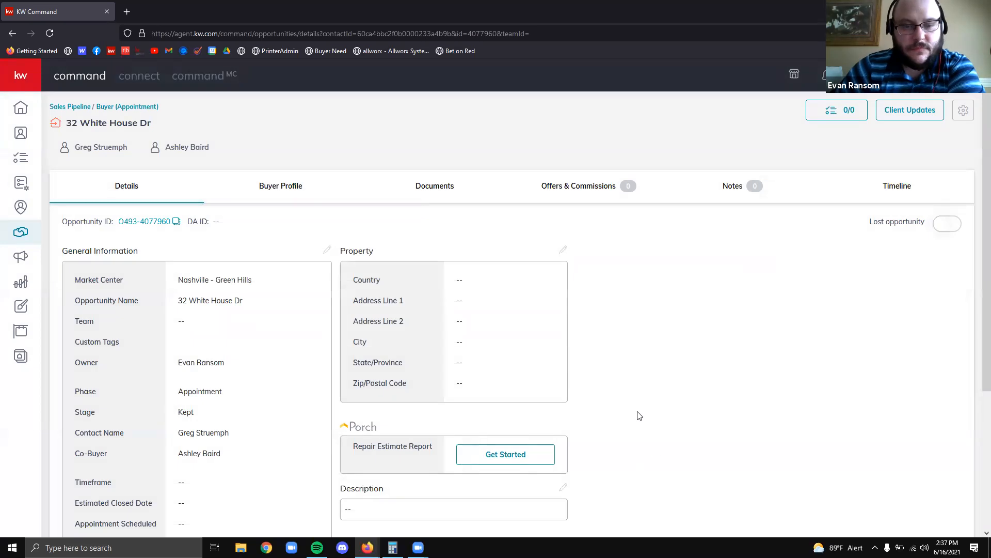
{"action": "left_click", "coordinate": [72, 106]}
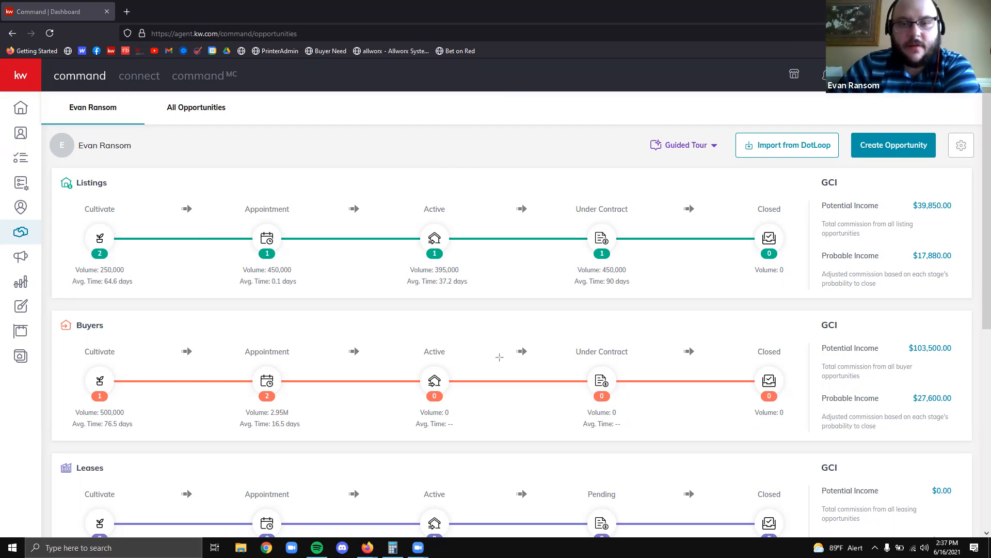
{"action": "mouse_move", "coordinate": [52, 175]}
{"action": "left_mouse_down"}
{"action": "mouse_move", "coordinate": [821, 287]}
{"action": "mouse_move", "coordinate": [820, 271]}
{"action": "left_mouse_up"}
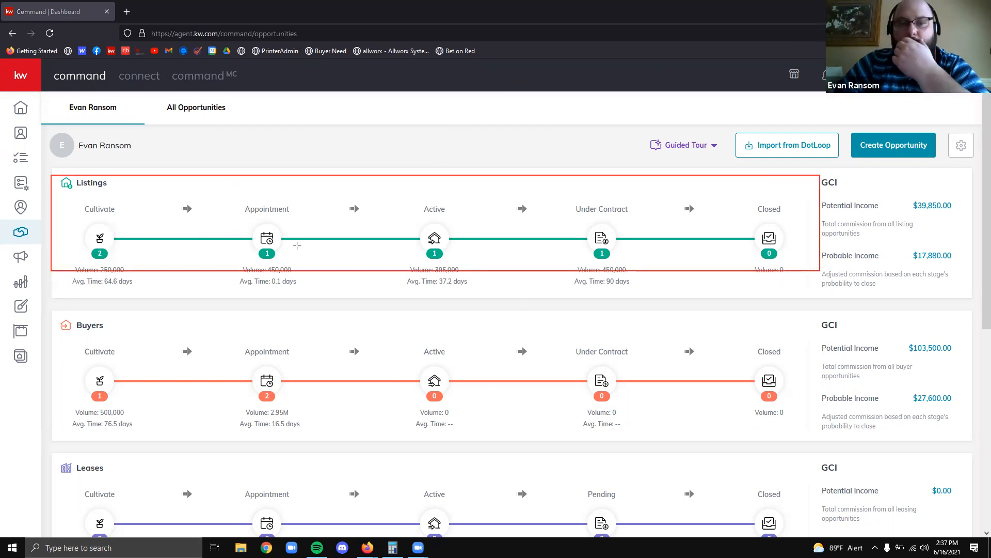
{"action": "left_click_drag", "start_coordinate": [415, 244], "coordinate": [453, 263]}
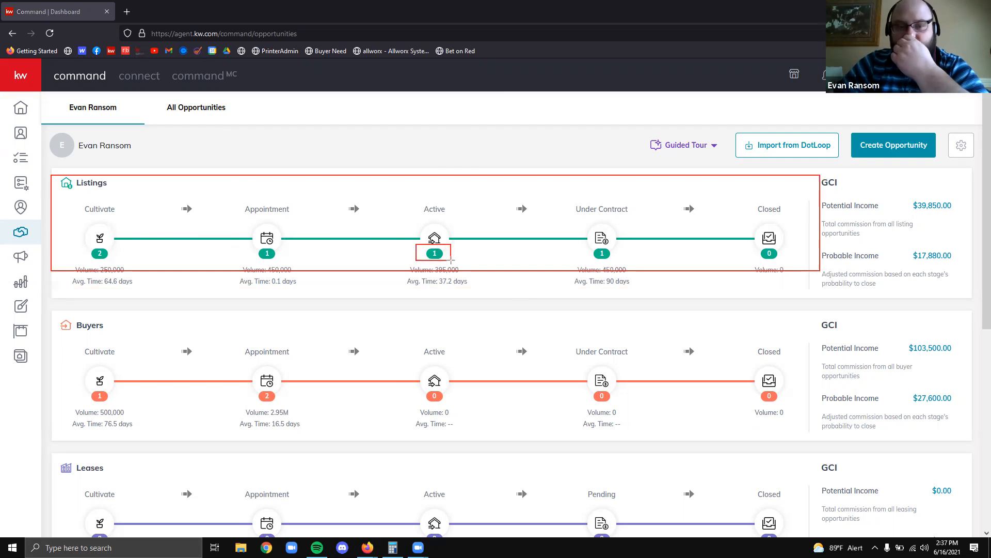
{"action": "left_click_drag", "start_coordinate": [256, 247], "coordinate": [281, 261]}
{"action": "left_click_drag", "start_coordinate": [84, 249], "coordinate": [114, 260]}
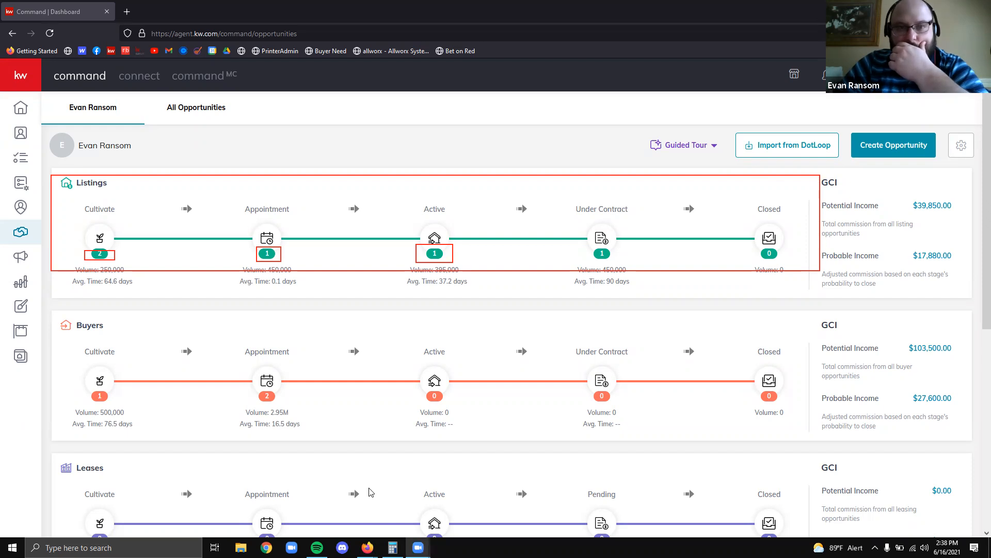
Highlight Listings GCI of $39,850.00 potential and $17,880.00 probable, then open the Active listings board
{"action": "mouse_move", "coordinate": [811, 174]}
{"action": "left_mouse_down"}
{"action": "mouse_move", "coordinate": [953, 302]}
{"action": "mouse_move", "coordinate": [972, 292]}
{"action": "left_mouse_up"}
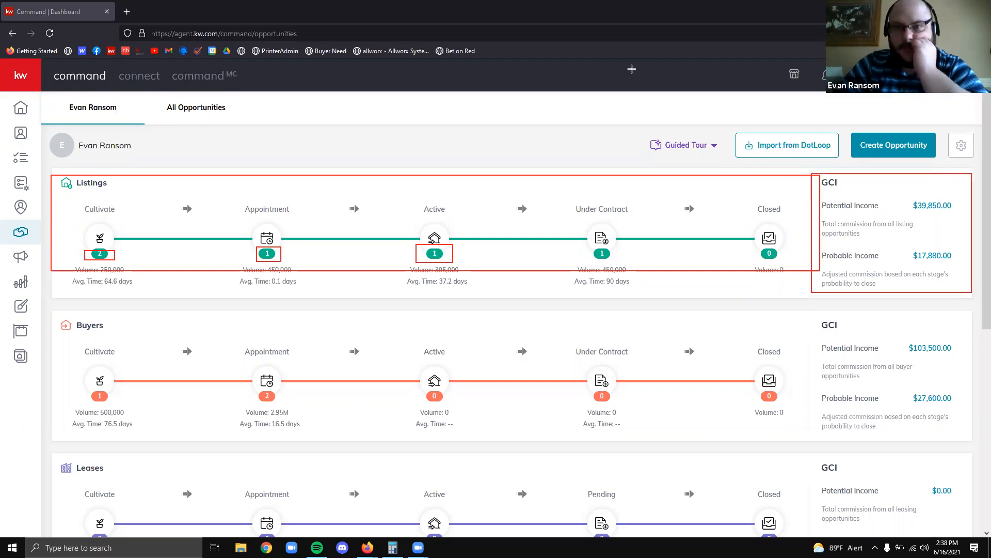
{"action": "key", "text": "e"}
{"action": "mouse_move", "coordinate": [811, 176]}
{"action": "left_mouse_down"}
{"action": "mouse_move", "coordinate": [948, 298]}
{"action": "mouse_move", "coordinate": [971, 292]}
{"action": "left_mouse_up"}
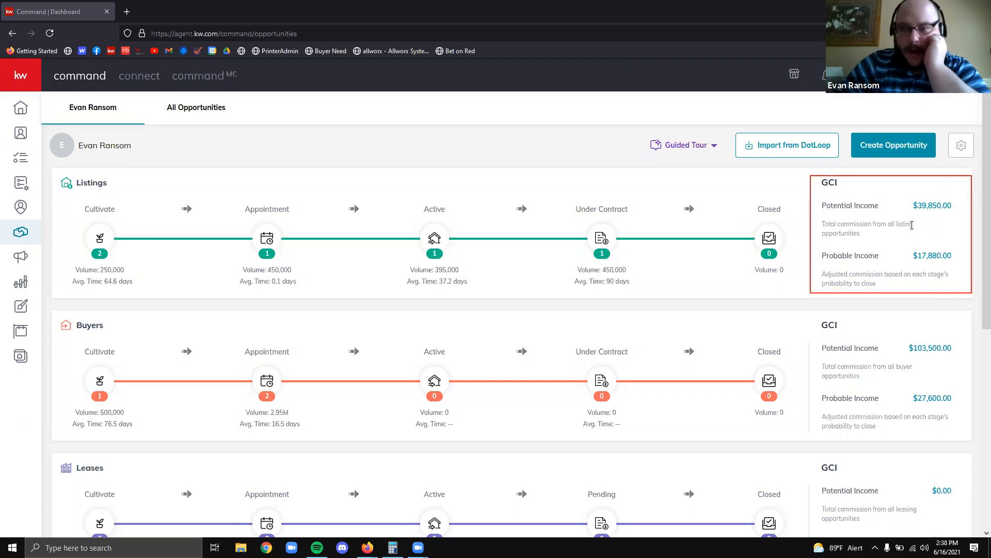
{"action": "left_click_drag", "start_coordinate": [913, 207], "coordinate": [955, 214]}
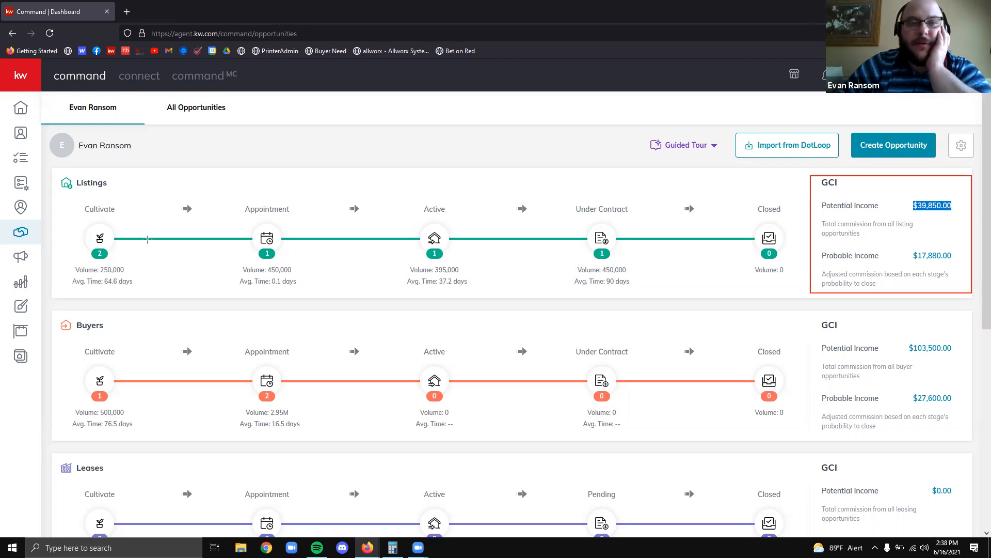
{"action": "left_click", "coordinate": [560, 168]}
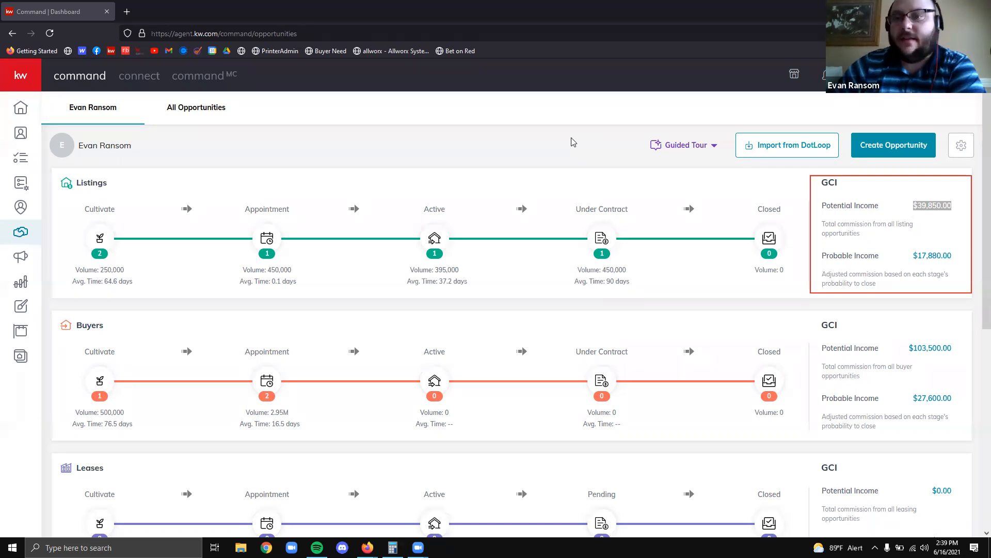
{"action": "left_click", "coordinate": [931, 235]}
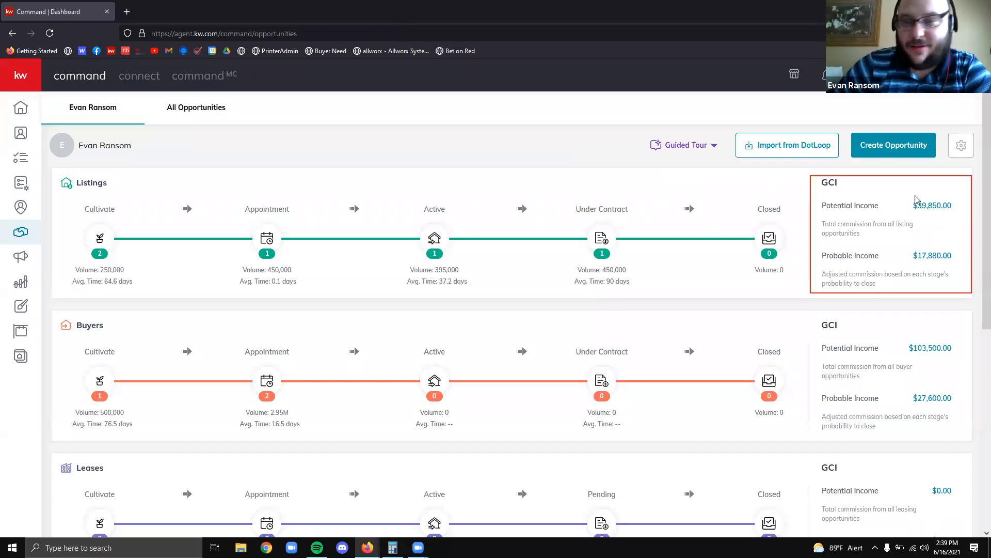
{"action": "left_click_drag", "start_coordinate": [913, 255], "coordinate": [960, 258]}
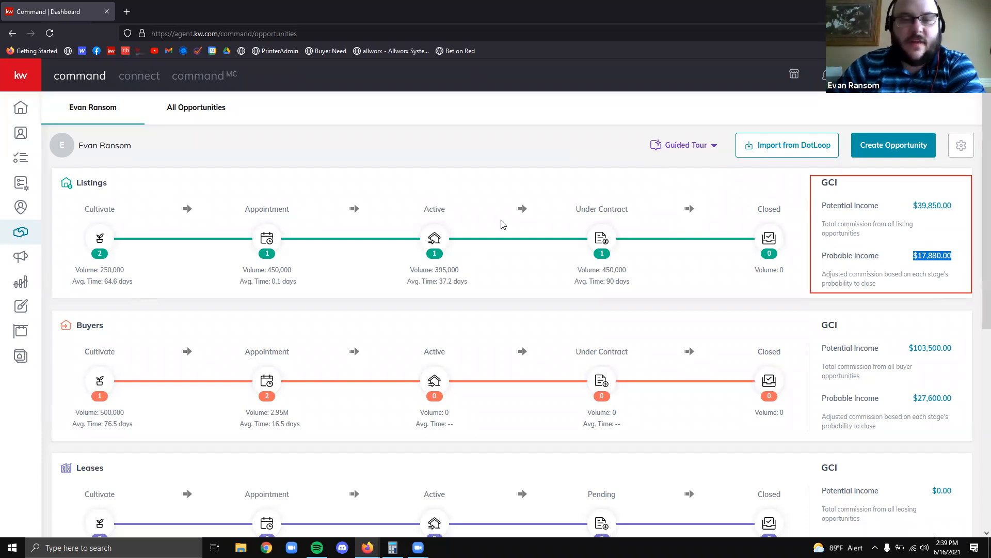
{"action": "left_click", "coordinate": [435, 238]}
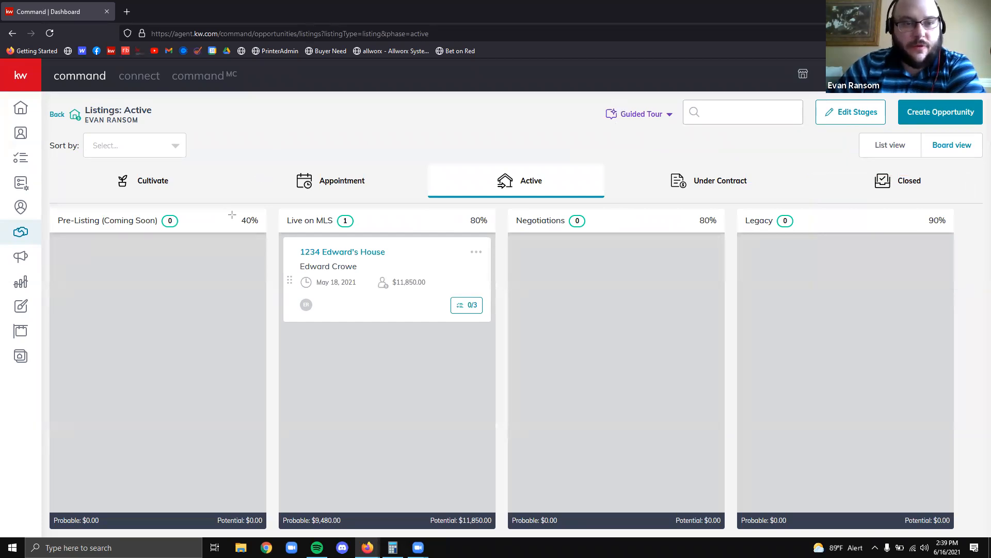
Highlight Active stage probabilities: Live on MLS 80%, Negotiations 80%, Legacy 90%
{"action": "left_click_drag", "start_coordinate": [468, 216], "coordinate": [489, 225]}
{"action": "left_click_drag", "start_coordinate": [692, 216], "coordinate": [718, 227]}
{"action": "left_click_drag", "start_coordinate": [910, 211], "coordinate": [950, 237]}
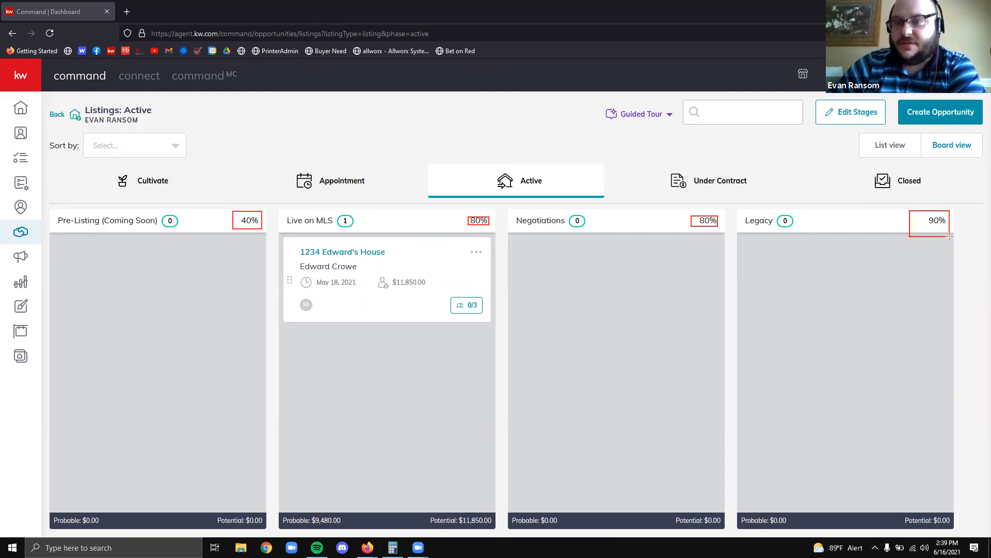
{"action": "left_click", "coordinate": [636, 102]}
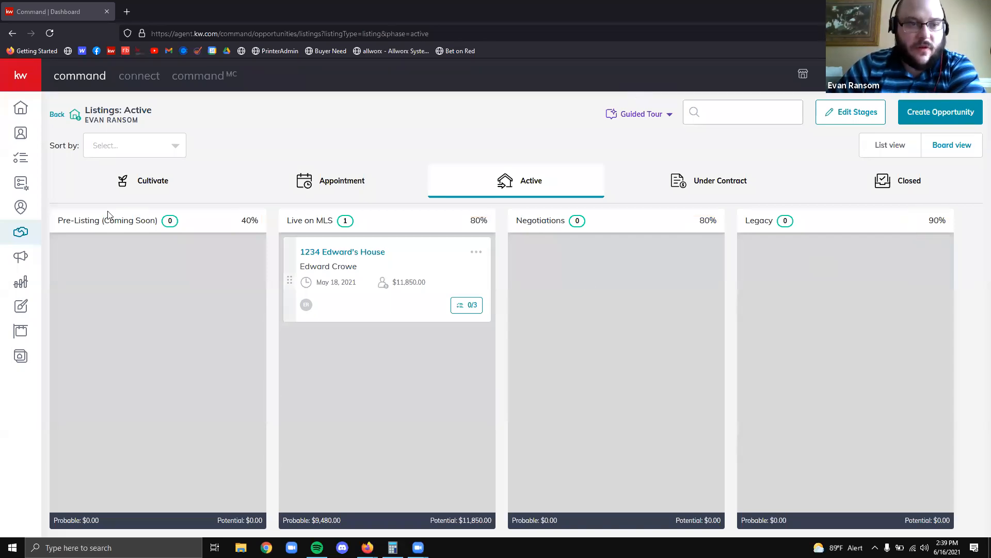
View the Cultivate and Under Contract listing stages, noting Inspections at 90%, then go back to the dashboard
{"action": "left_click", "coordinate": [156, 192]}
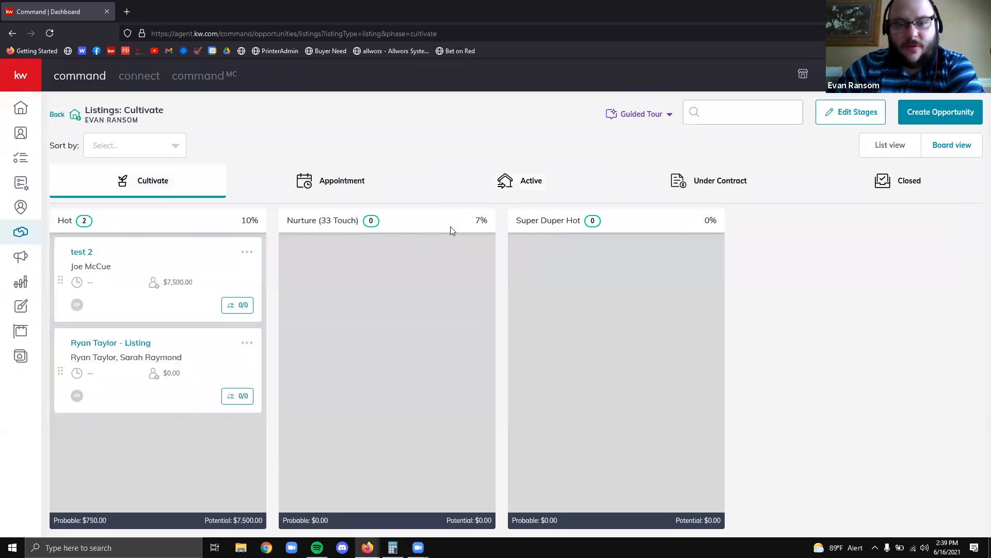
{"action": "left_click", "coordinate": [713, 180]}
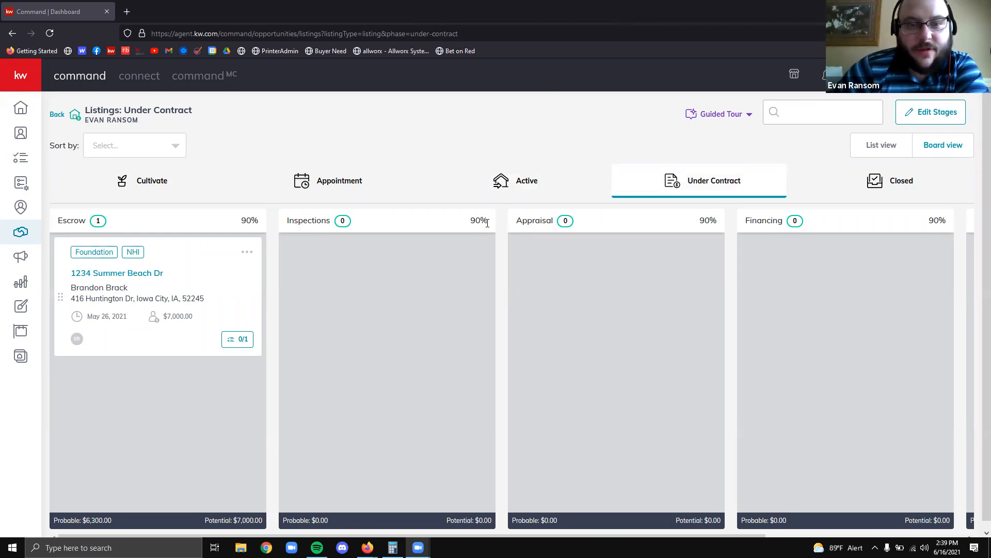
{"action": "left_click_drag", "start_coordinate": [487, 223], "coordinate": [467, 227]}
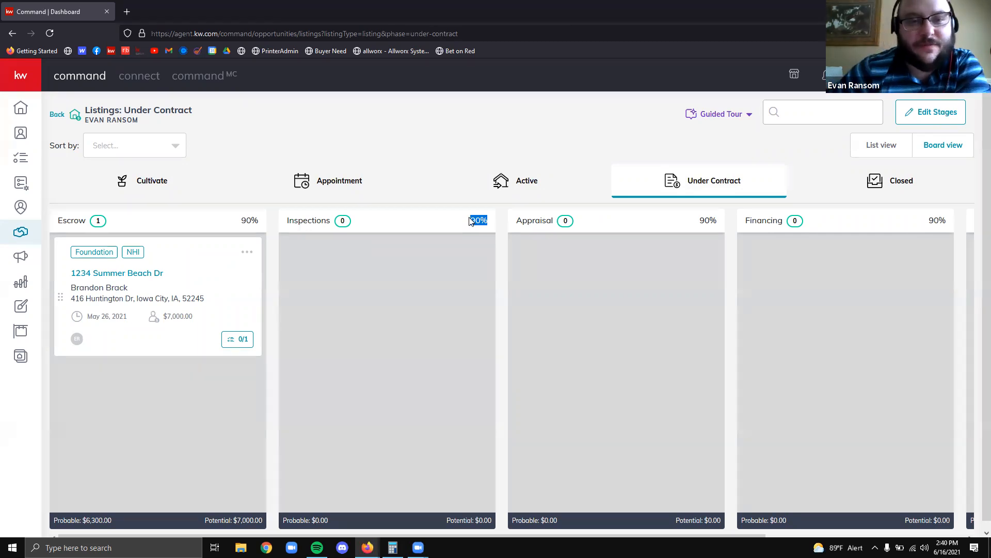
{"action": "left_click", "coordinate": [58, 115]}
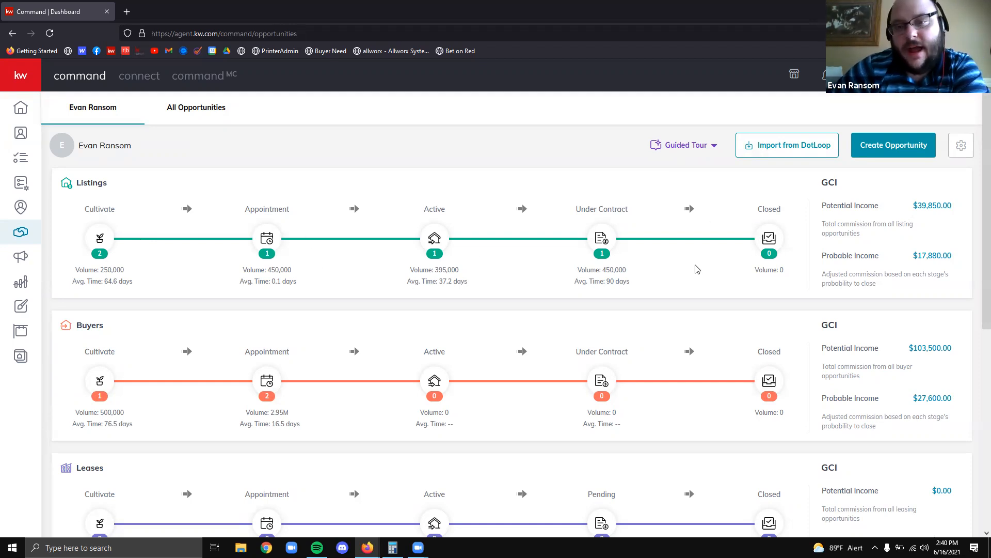
Highlight the Listings $39,850.00 Potential and $17,880.00 Probable Income values
{"action": "left_click_drag", "start_coordinate": [912, 255], "coordinate": [952, 256]}
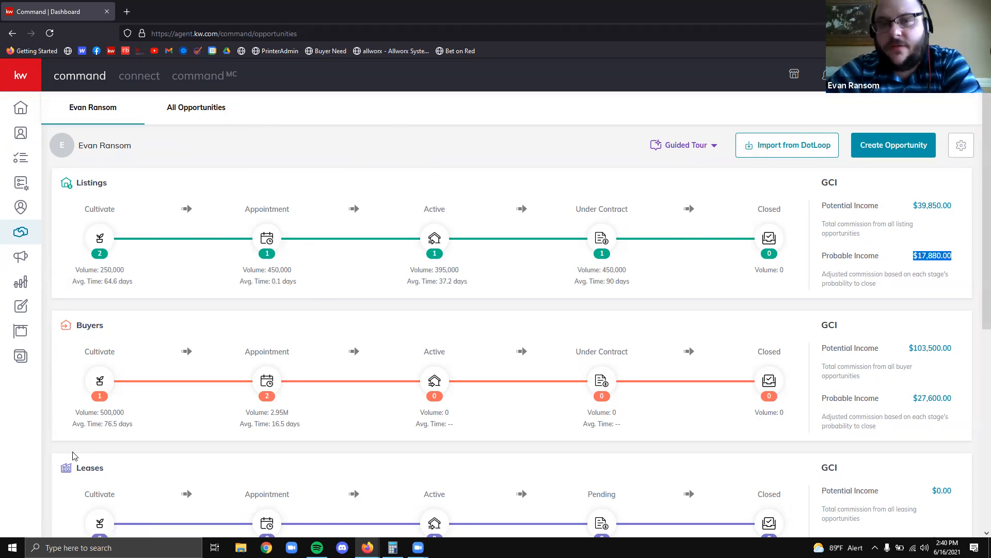
{"action": "left_click_drag", "start_coordinate": [973, 214], "coordinate": [904, 211]}
{"action": "left_click", "coordinate": [918, 237]}
{"action": "left_click_drag", "start_coordinate": [912, 255], "coordinate": [969, 268]}
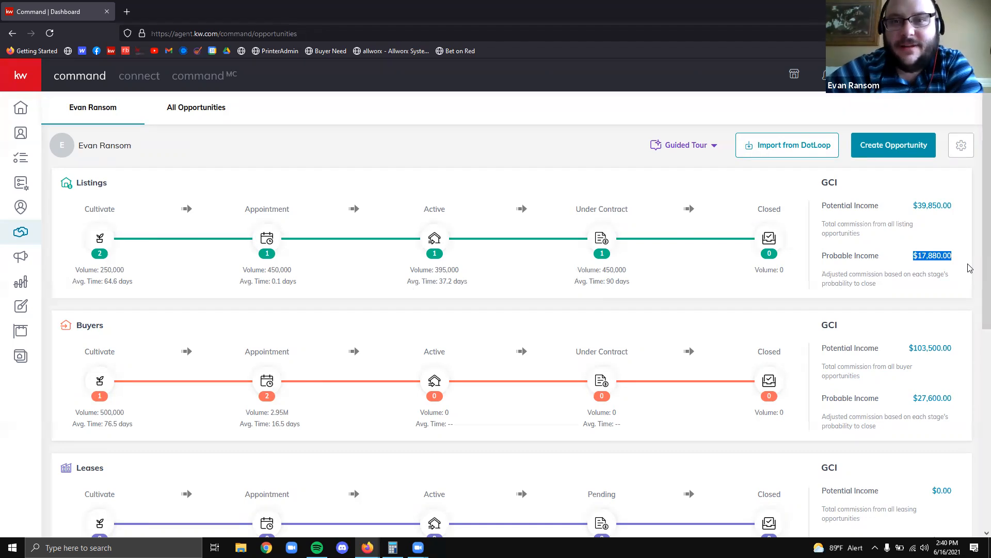
{"action": "left_click", "coordinate": [948, 241]}
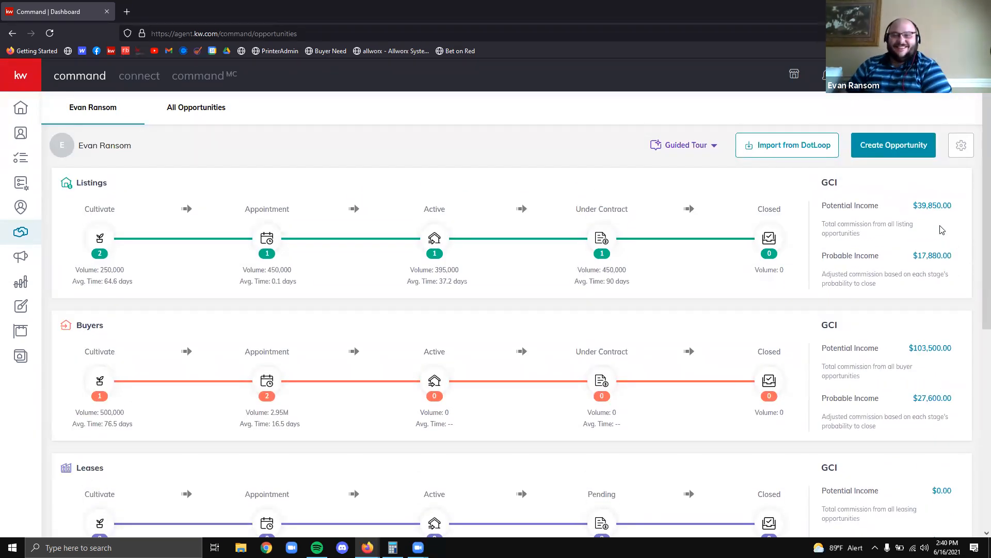
Scroll the dashboard and reopen the Active listings board showing 1234 Edward's House
{"action": "scroll", "coordinate": [657, 243], "scroll_direction": "down", "scroll_amount": 3}
{"action": "scroll", "coordinate": [659, 235], "scroll_direction": "up", "scroll_amount": 3}
{"action": "scroll", "coordinate": [677, 244], "scroll_direction": "down", "scroll_amount": 1}
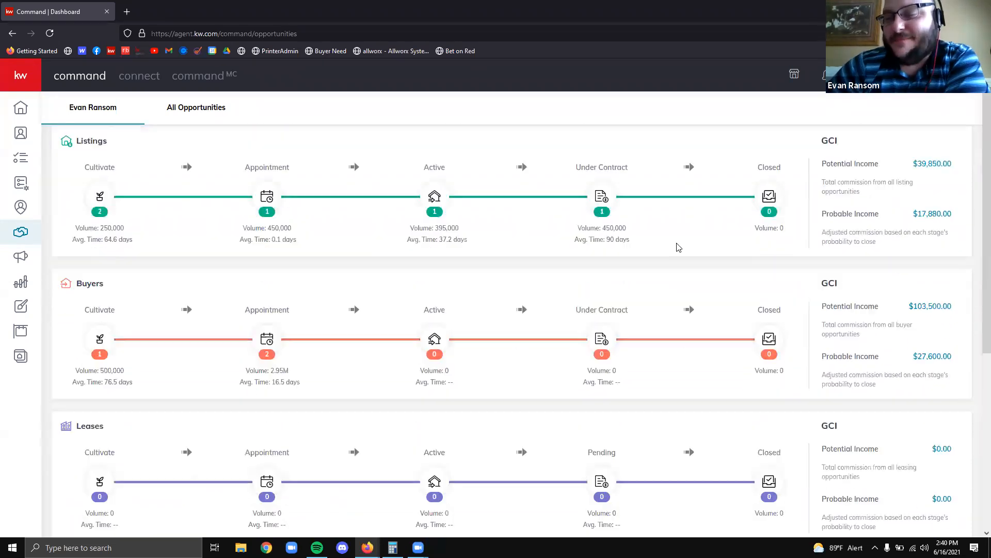
{"action": "scroll", "coordinate": [569, 268], "scroll_direction": "up", "scroll_amount": 2}
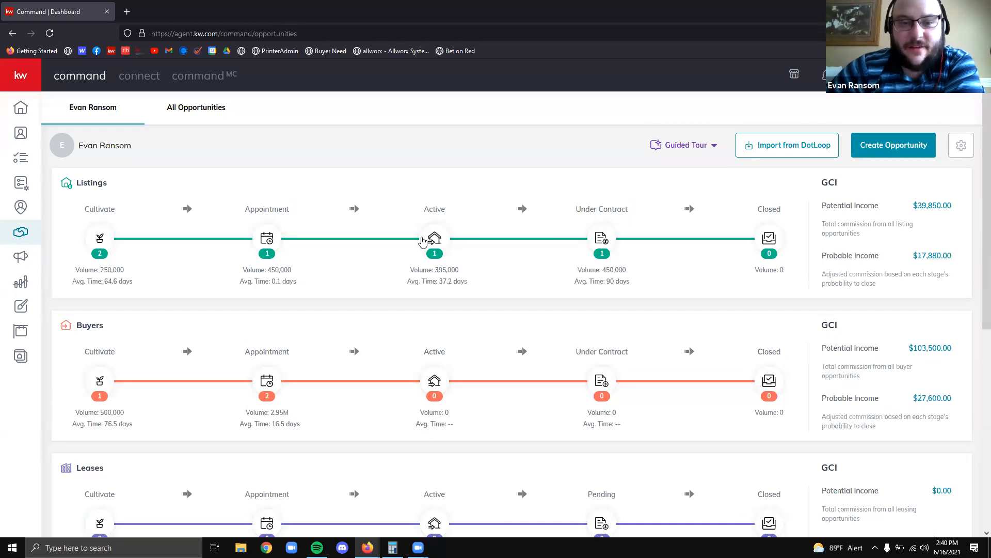
{"action": "left_click", "coordinate": [423, 240]}
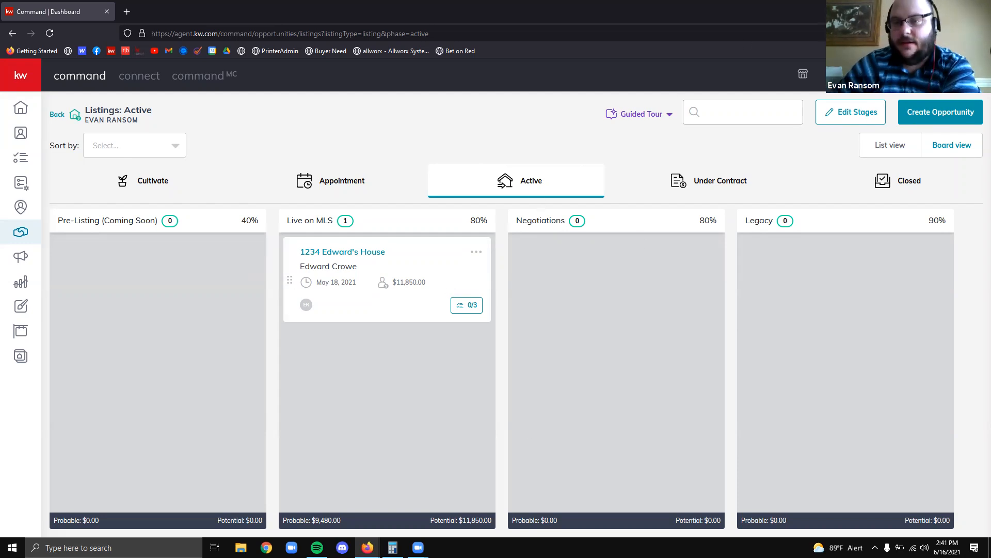
Delete the Legacy stage from the Active listing stages, leaving three stages
{"action": "left_click", "coordinate": [860, 115]}
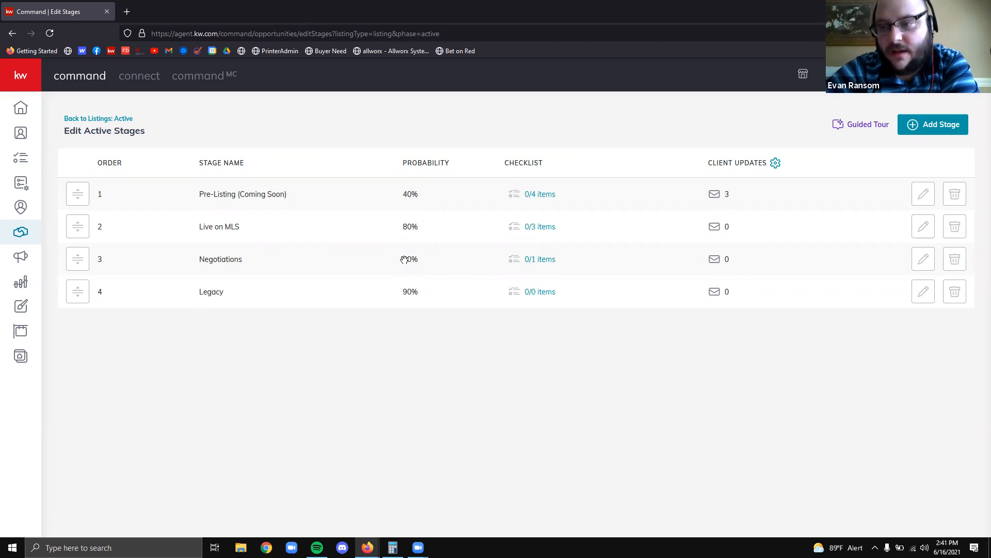
{"action": "left_click", "coordinate": [955, 291]}
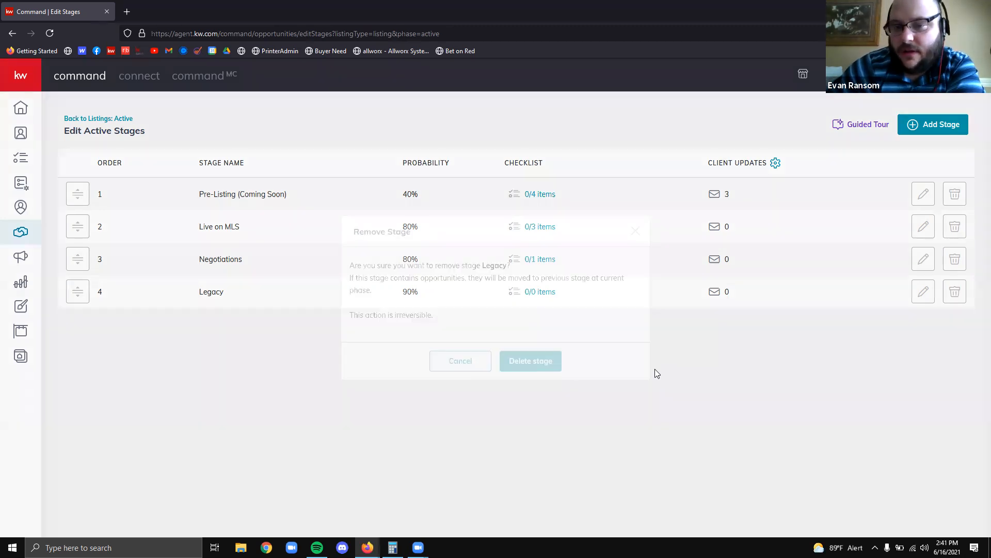
{"action": "left_click", "coordinate": [532, 361]}
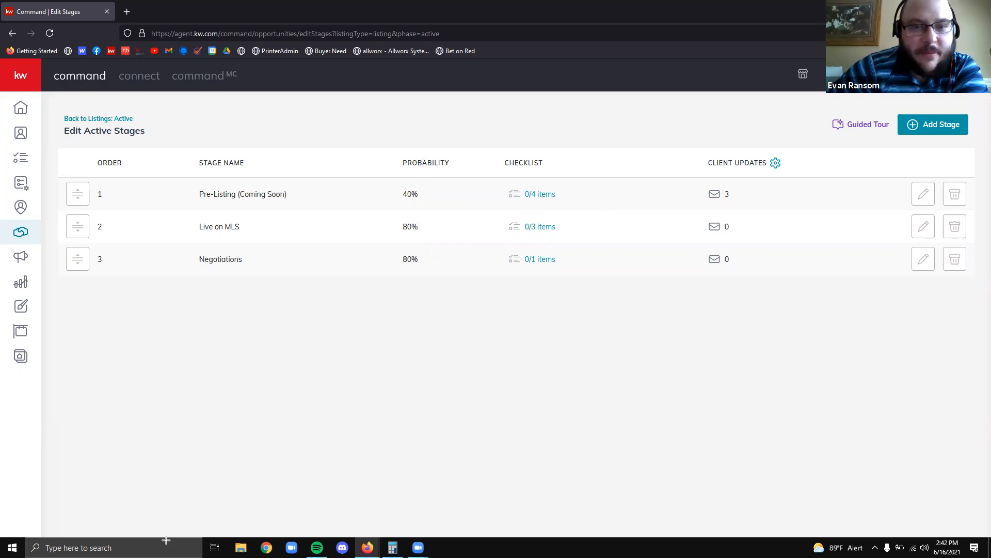
Outline the Probability and Checklist columns, then open the Pre-Listing (Coming Soon) 0/4 checklist
{"action": "left_click_drag", "start_coordinate": [371, 141], "coordinate": [467, 298]}
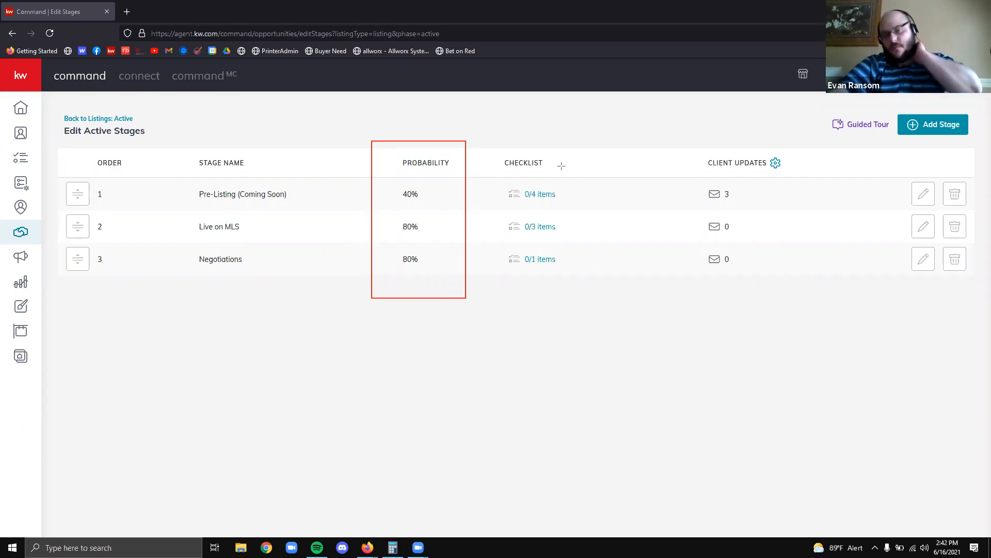
{"action": "left_click_drag", "start_coordinate": [486, 139], "coordinate": [579, 297]}
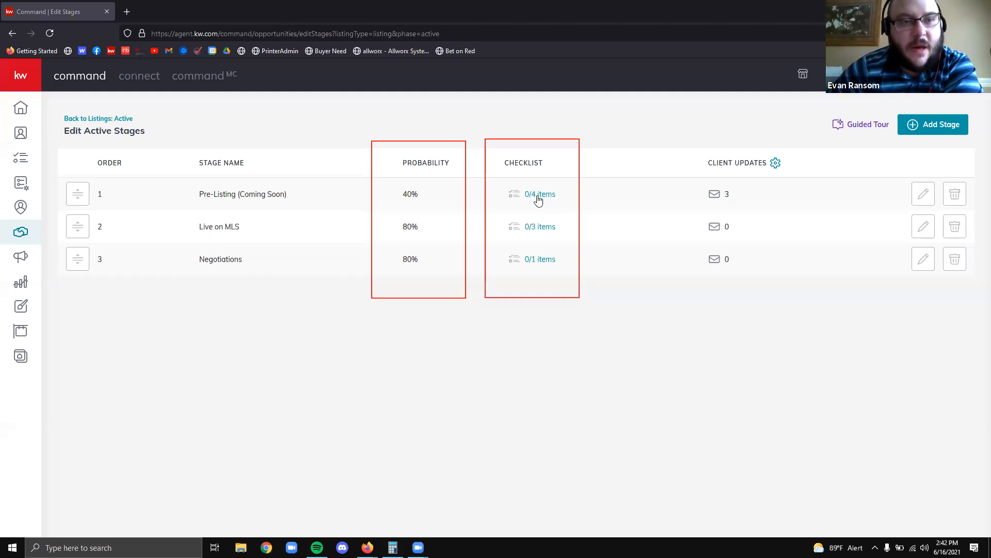
{"action": "left_click", "coordinate": [538, 198]}
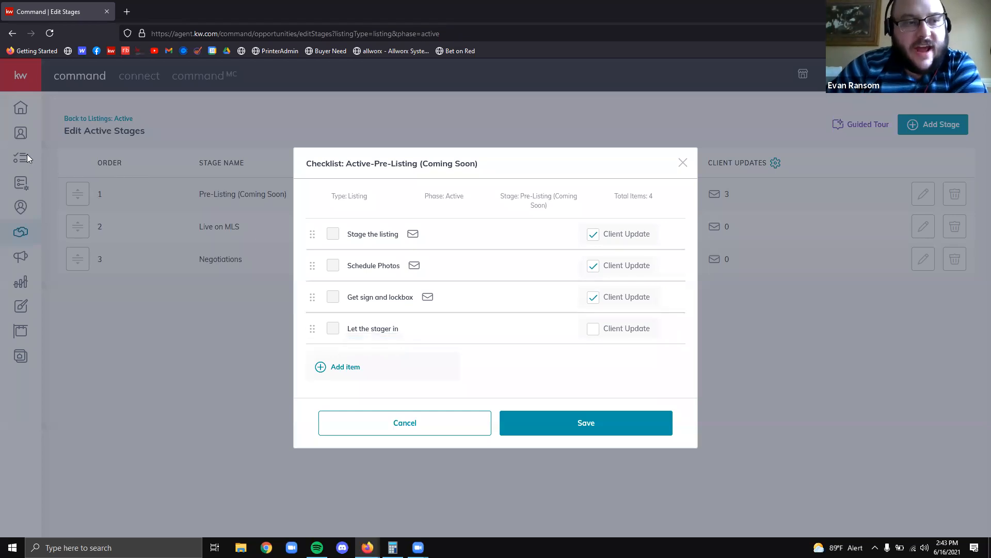
Turn on Client Update for Schedule Photos, then outline the three items that send client updates
{"action": "left_click", "coordinate": [593, 265]}
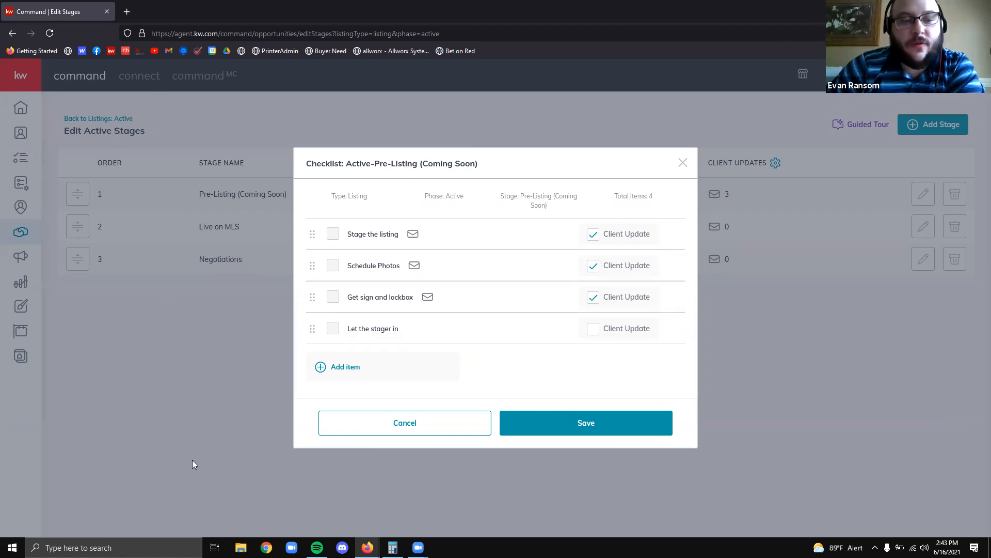
{"action": "left_click_drag", "start_coordinate": [564, 216], "coordinate": [661, 309]}
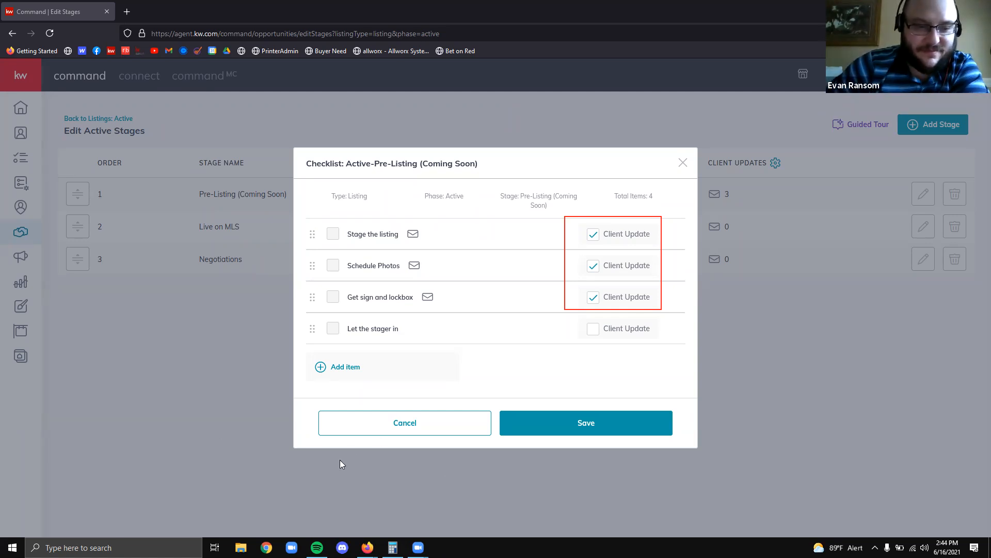
Cancel the checklist without saving, then start the Guided Tour and dismiss its Stages popup
{"action": "left_click", "coordinate": [460, 421]}
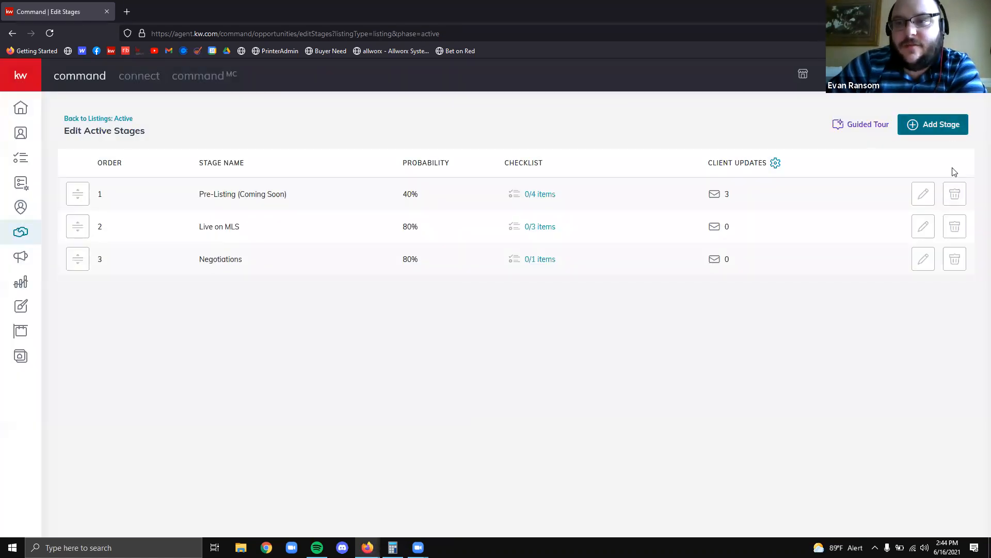
{"action": "mouse_move", "coordinate": [78, 227]}
{"action": "left_mouse_down"}
{"action": "mouse_move", "coordinate": [94, 200]}
{"action": "mouse_move", "coordinate": [84, 203]}
{"action": "mouse_move", "coordinate": [83, 228]}
{"action": "left_mouse_up"}
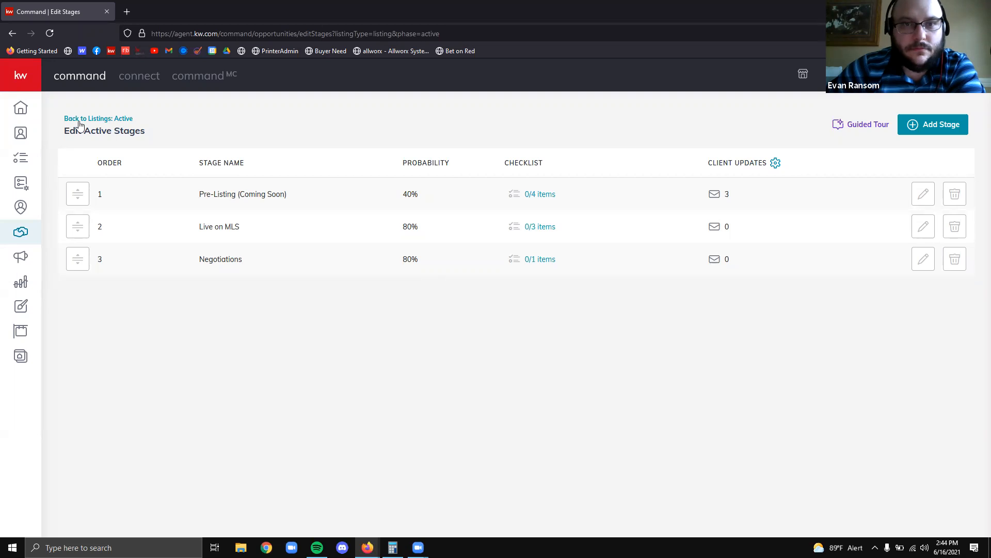
{"action": "left_click", "coordinate": [856, 126]}
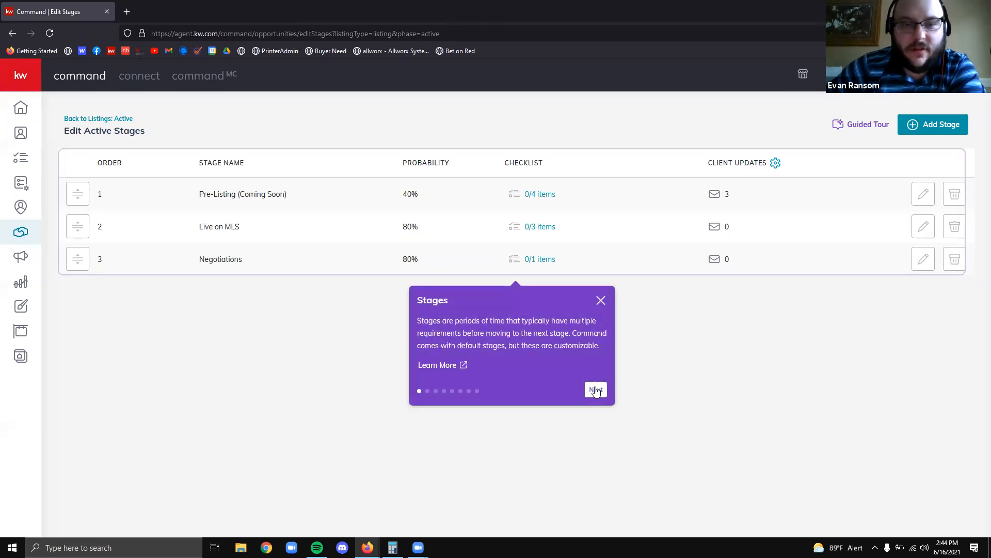
{"action": "left_click", "coordinate": [600, 301]}
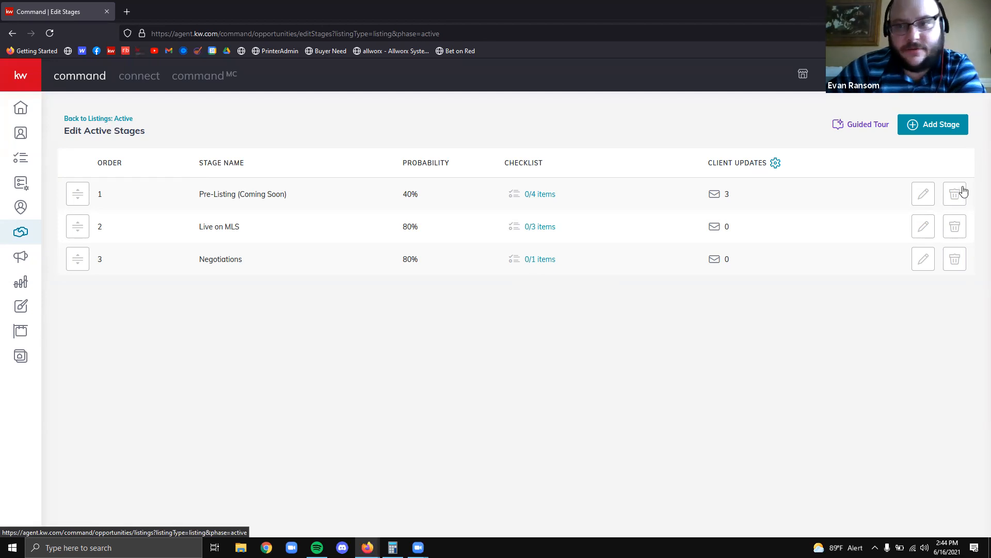
{"action": "left_click", "coordinate": [100, 120]}
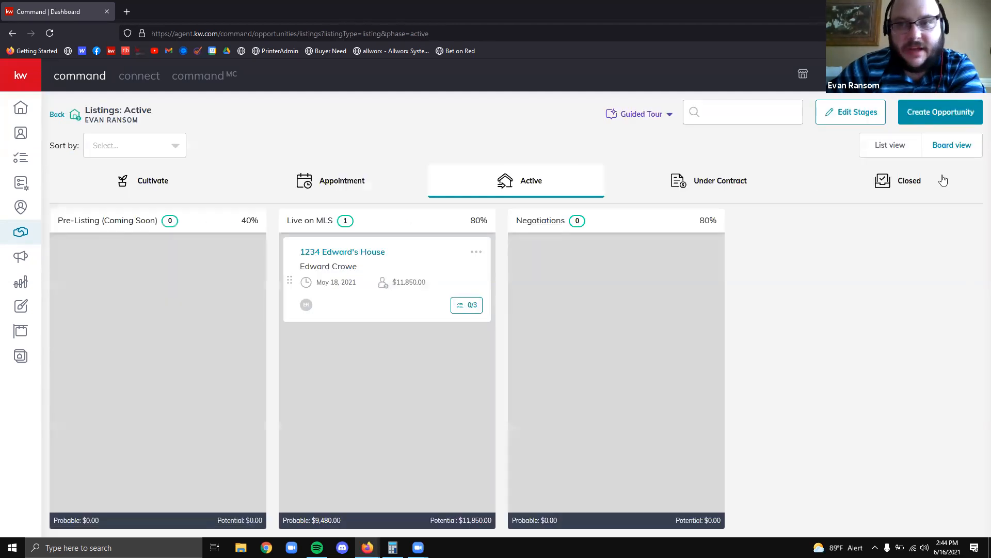
{"action": "left_click", "coordinate": [628, 115]}
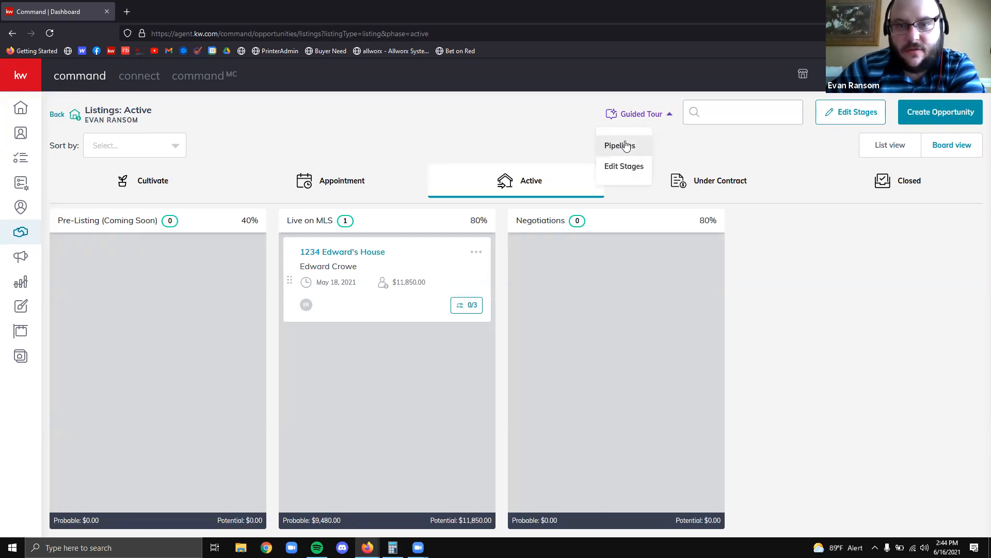
{"action": "left_click", "coordinate": [455, 134]}
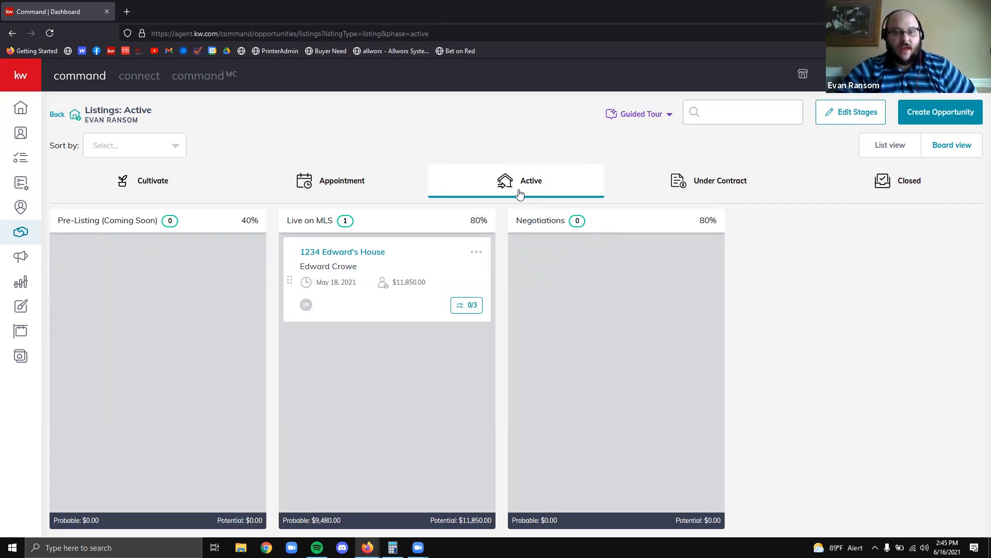
{"action": "left_click", "coordinate": [833, 119]}
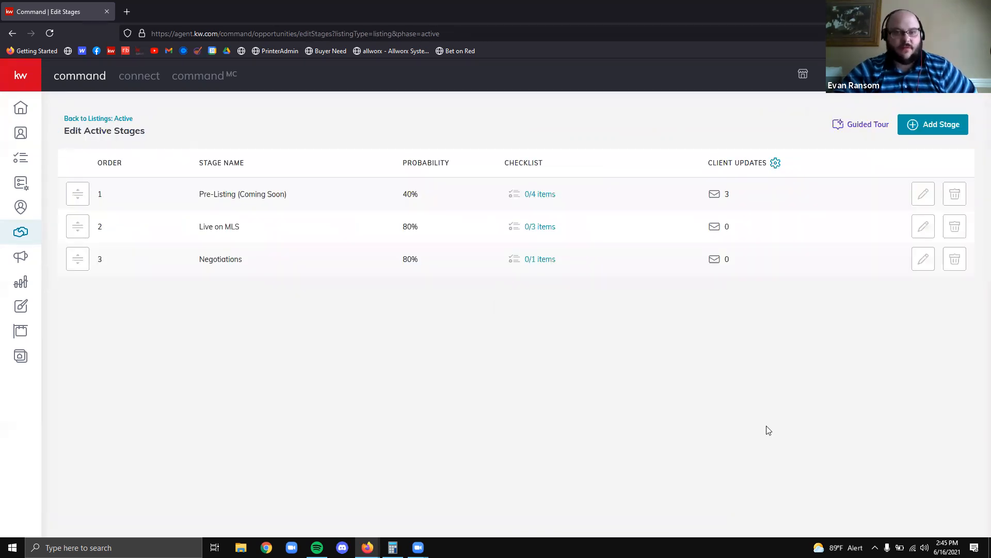
Go to the Under Contract listings, edit their stages, and open the Client Update settings
{"action": "left_click", "coordinate": [121, 118]}
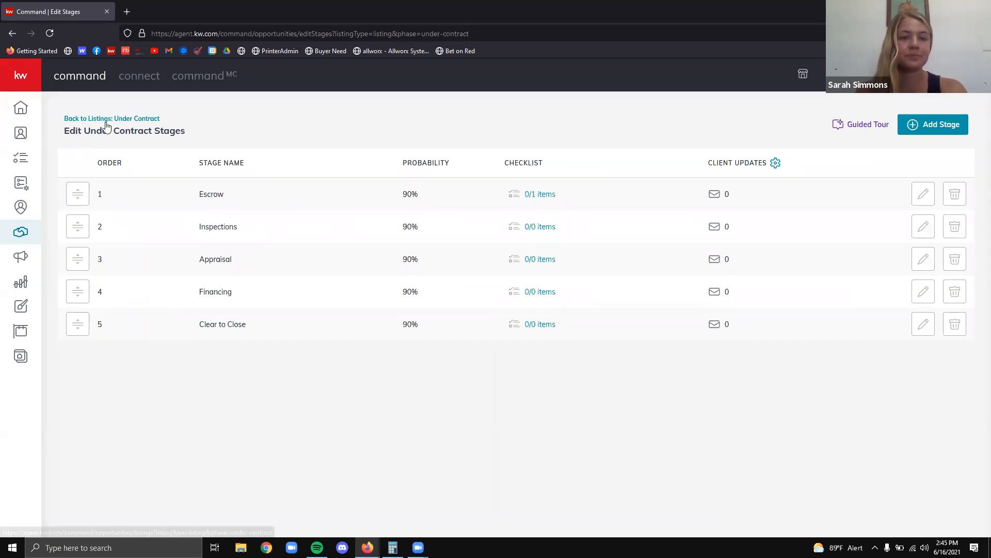
{"action": "left_click", "coordinate": [147, 121]}
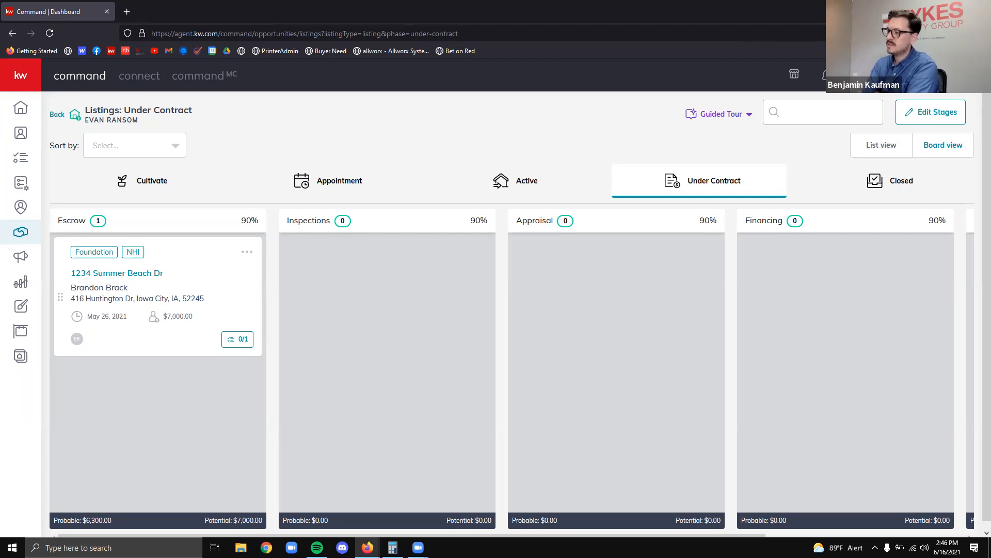
{"action": "left_click", "coordinate": [930, 122]}
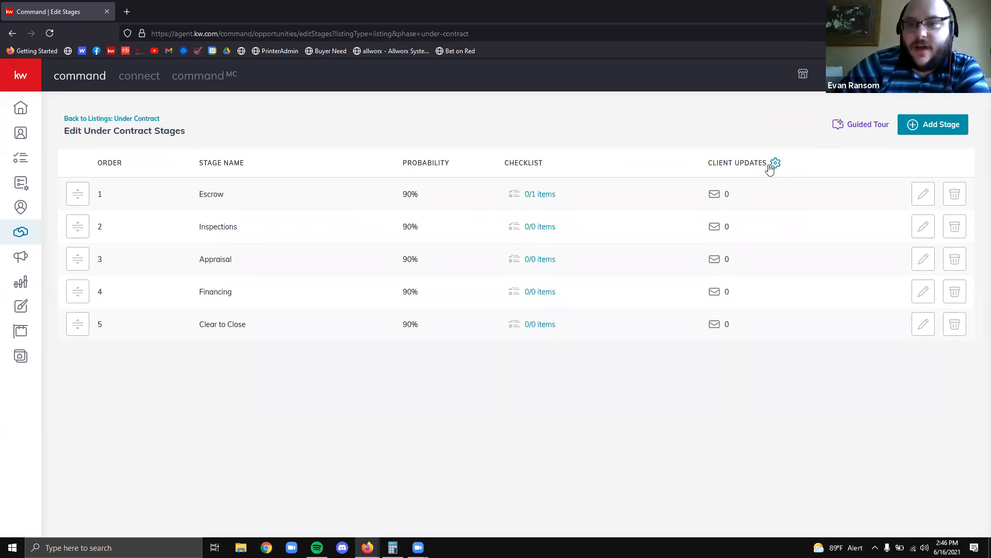
{"action": "left_click", "coordinate": [776, 163]}
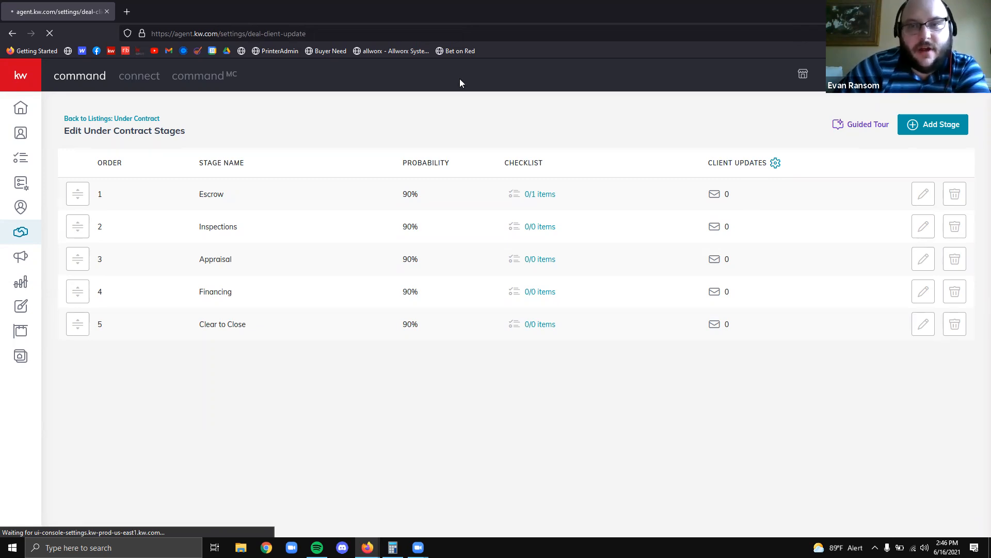
{"action": "scroll", "coordinate": [505, 215], "scroll_direction": "down", "scroll_amount": 2}
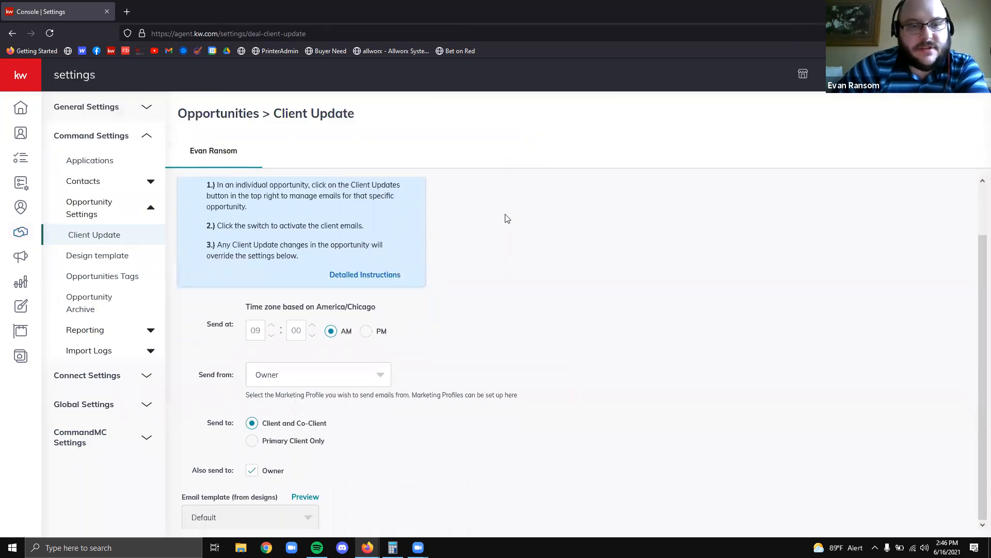
{"action": "scroll", "coordinate": [322, 205], "scroll_direction": "up", "scroll_amount": 1}
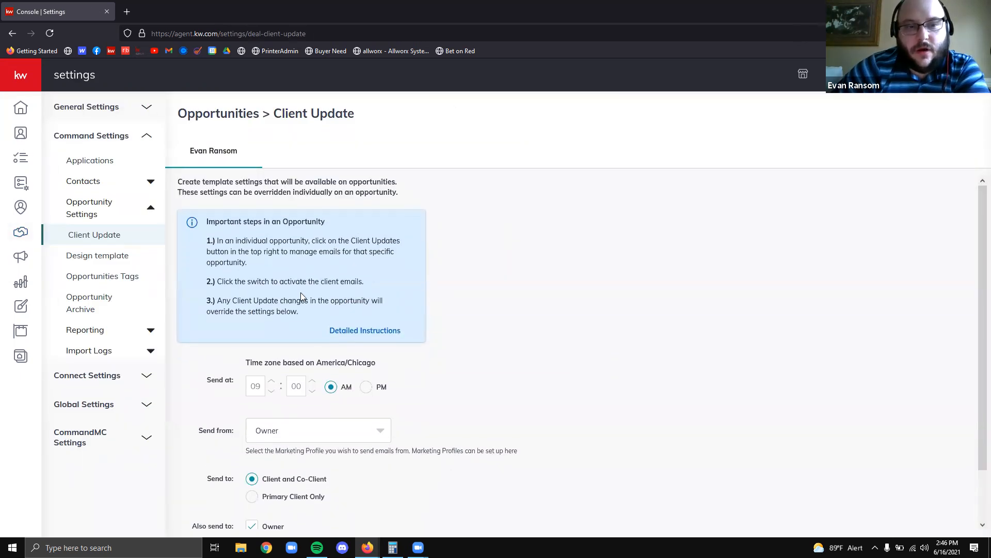
{"action": "scroll", "coordinate": [517, 274], "scroll_direction": "down", "scroll_amount": 1}
{"action": "scroll", "coordinate": [255, 278], "scroll_direction": "up", "scroll_amount": 1}
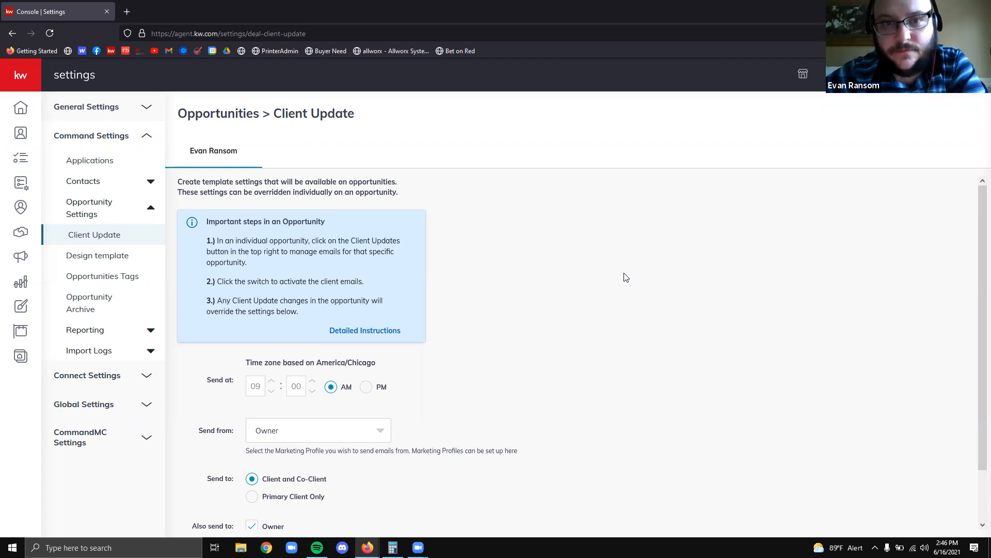
{"action": "scroll", "coordinate": [537, 263], "scroll_direction": "down", "scroll_amount": 1}
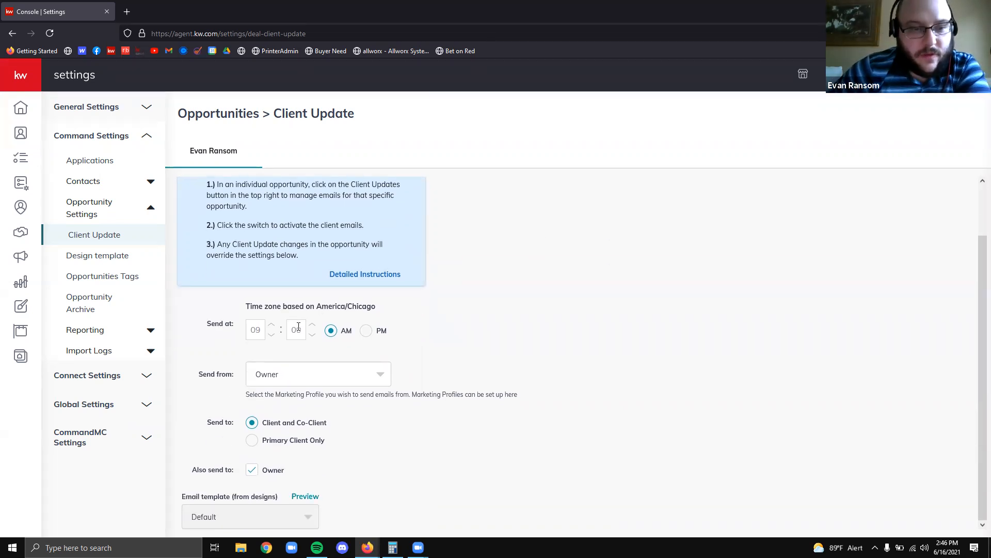
{"action": "left_click", "coordinate": [310, 376]}
{"action": "left_click", "coordinate": [589, 381]}
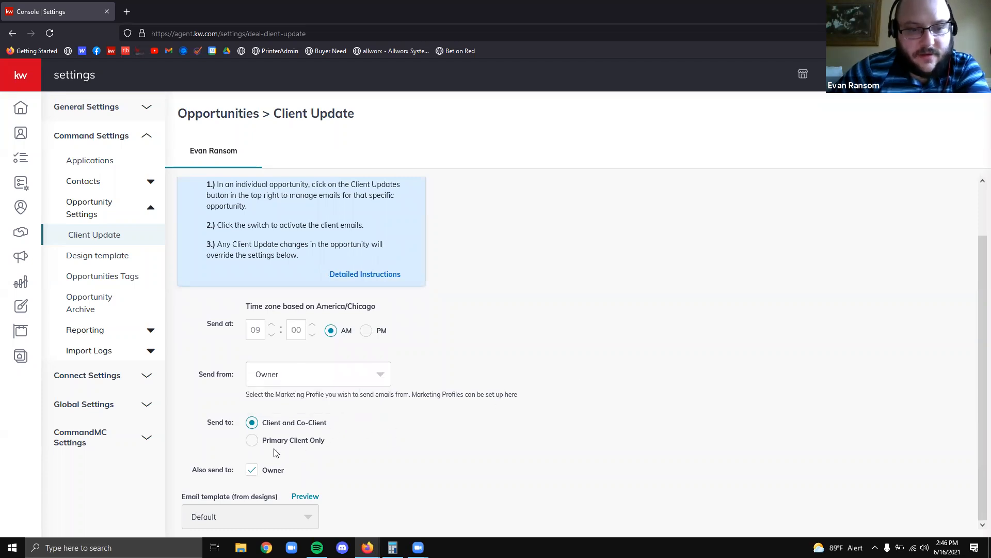
{"action": "scroll", "coordinate": [514, 377], "scroll_direction": "up", "scroll_amount": 1}
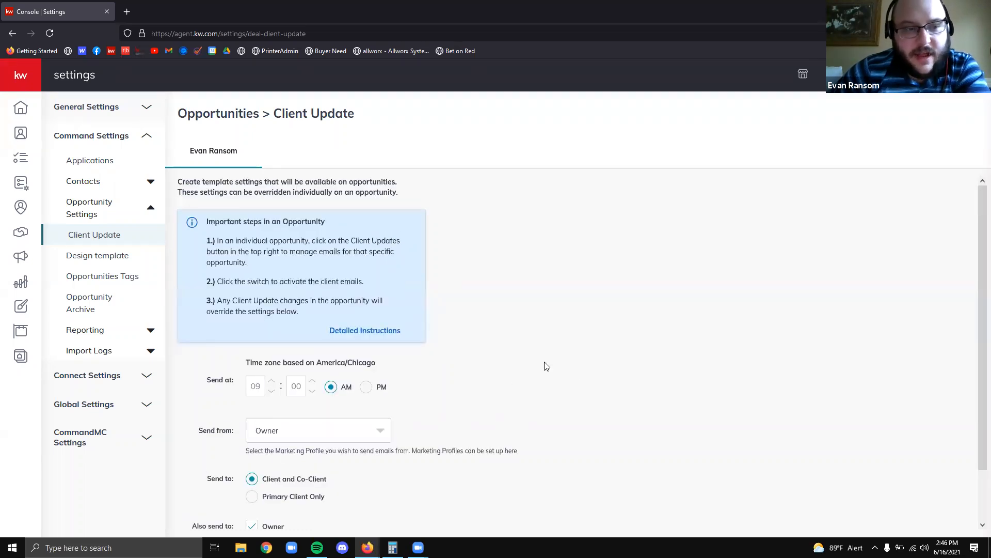
{"action": "scroll", "coordinate": [546, 365], "scroll_direction": "down", "scroll_amount": 1}
{"action": "scroll", "coordinate": [548, 409], "scroll_direction": "up", "scroll_amount": 1}
{"action": "scroll", "coordinate": [548, 410], "scroll_direction": "down", "scroll_amount": 1}
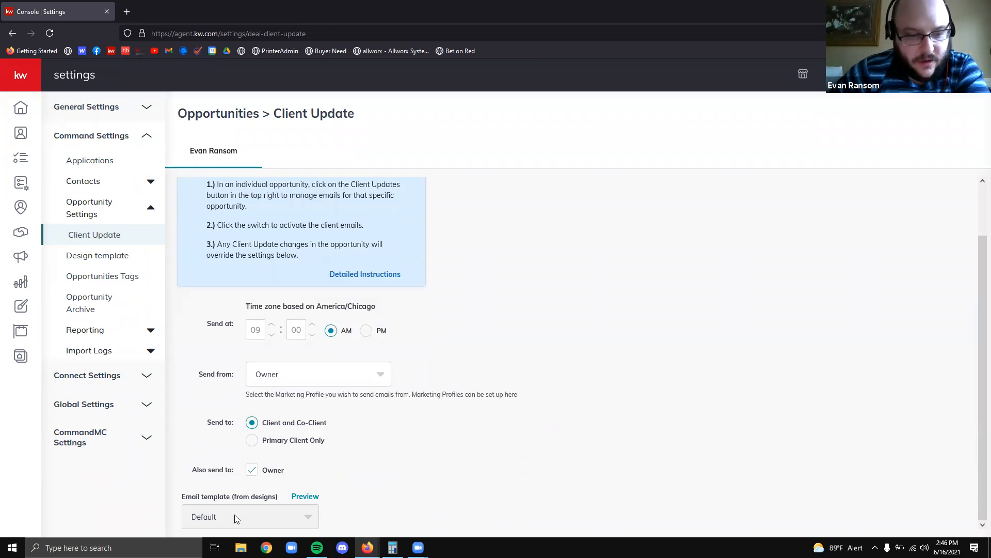
{"action": "left_click", "coordinate": [311, 497]}
{"action": "scroll", "coordinate": [429, 245], "scroll_direction": "down", "scroll_amount": 6}
{"action": "scroll", "coordinate": [413, 264], "scroll_direction": "up", "scroll_amount": 4}
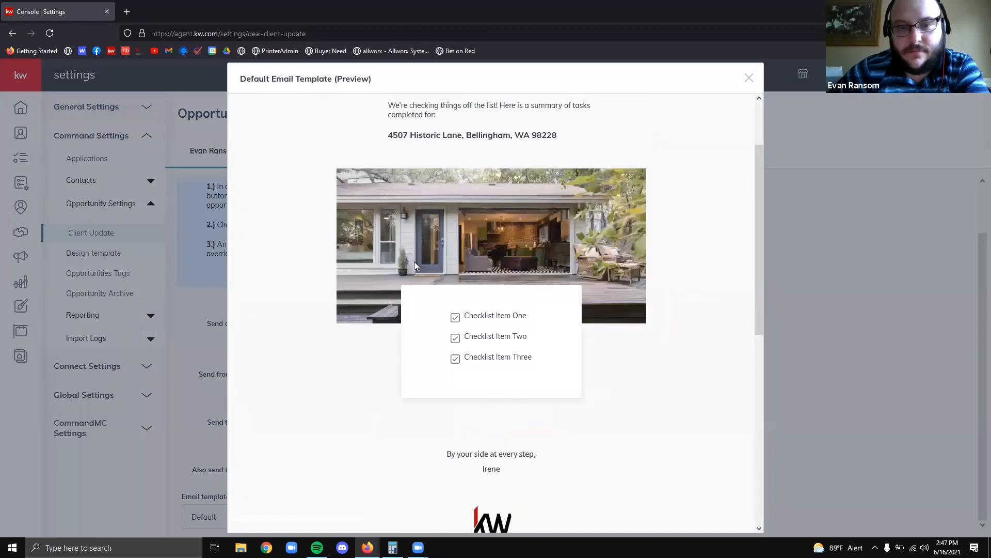
{"action": "scroll", "coordinate": [414, 264], "scroll_direction": "up", "scroll_amount": 2}
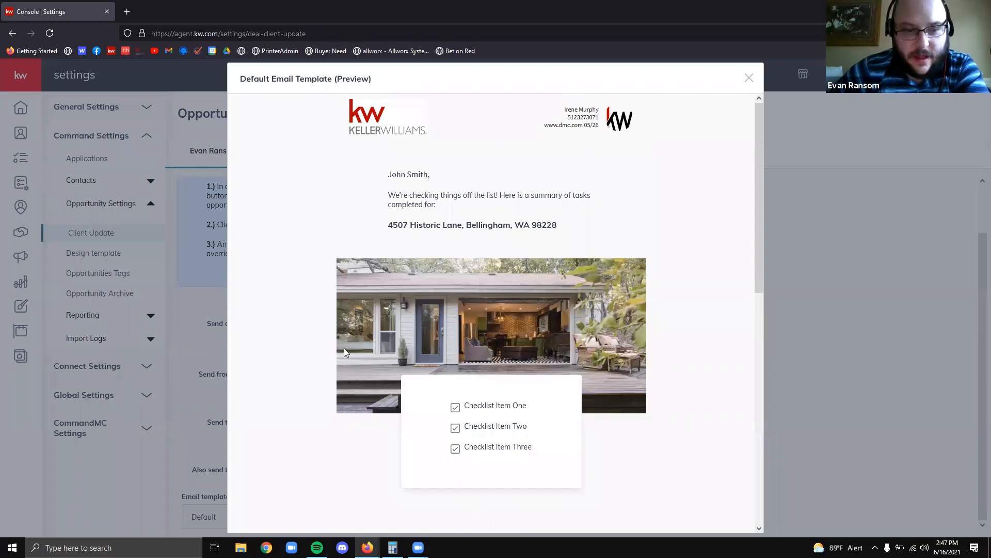
{"action": "key", "text": "Escape"}
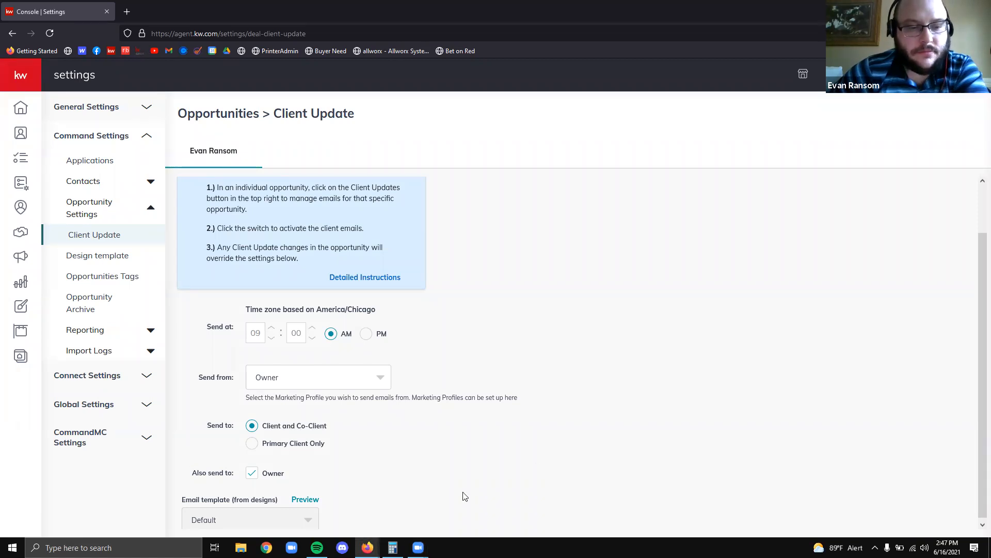
Go back twice to the Under Contract board, then return to the Opportunities dashboard
{"action": "scroll", "coordinate": [482, 395], "scroll_direction": "up", "scroll_amount": 2}
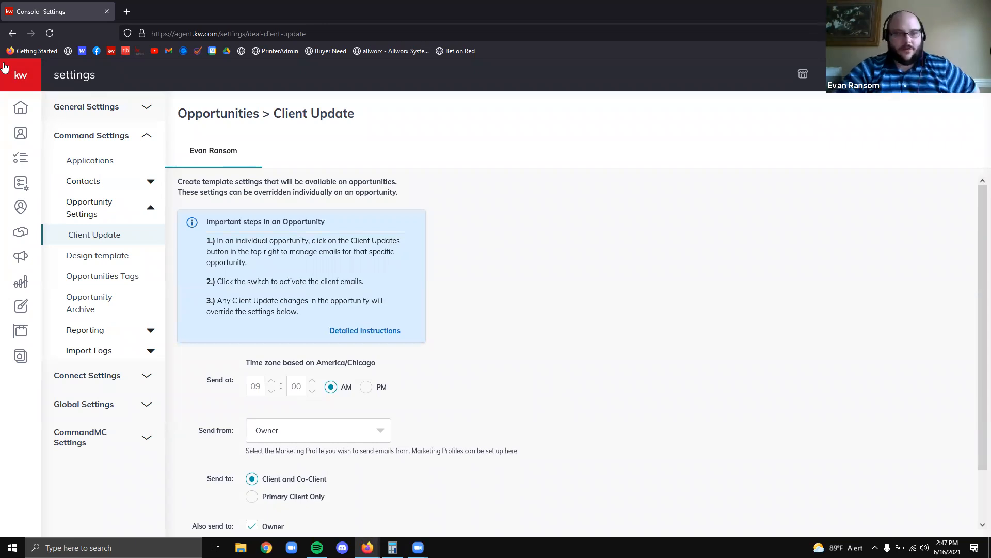
{"action": "left_click", "coordinate": [12, 37]}
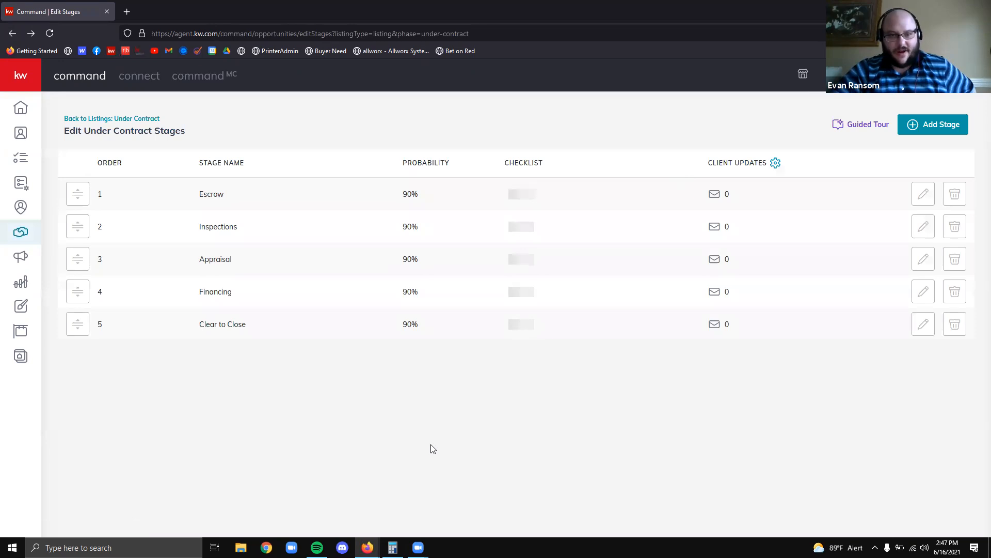
{"action": "left_click", "coordinate": [22, 34]}
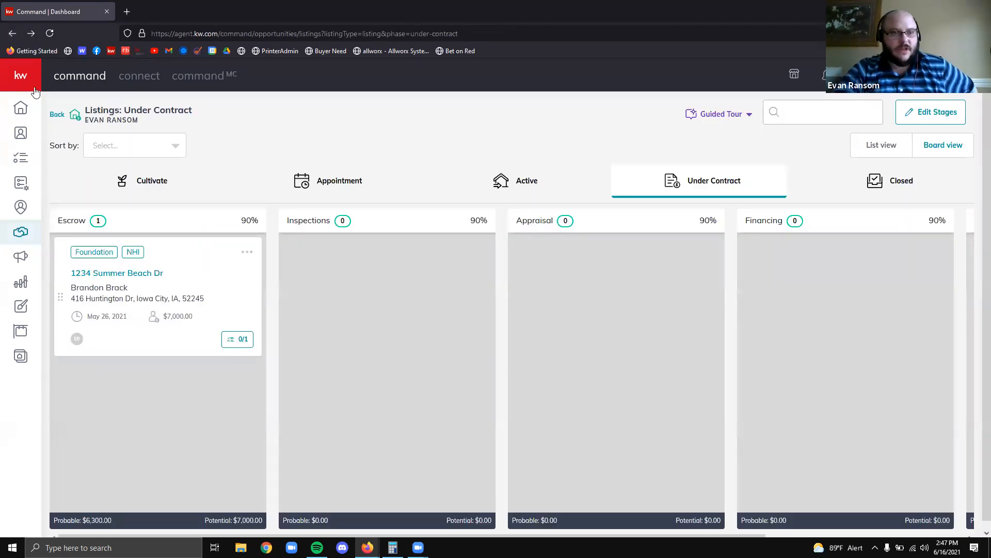
{"action": "left_click", "coordinate": [53, 114]}
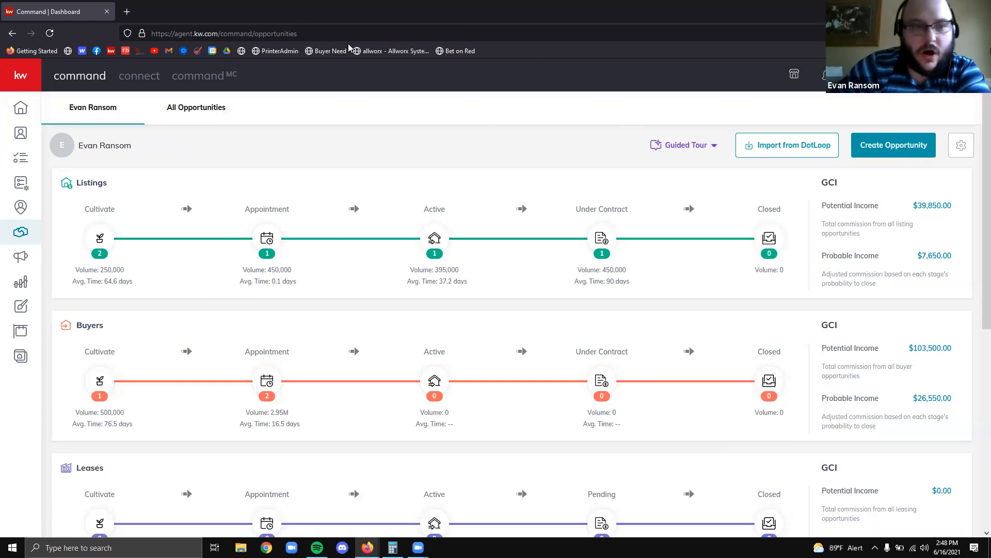
Show the All Opportunities table with all 8 opportunities, after briefly revisiting your own pipeline
{"action": "left_click", "coordinate": [221, 107]}
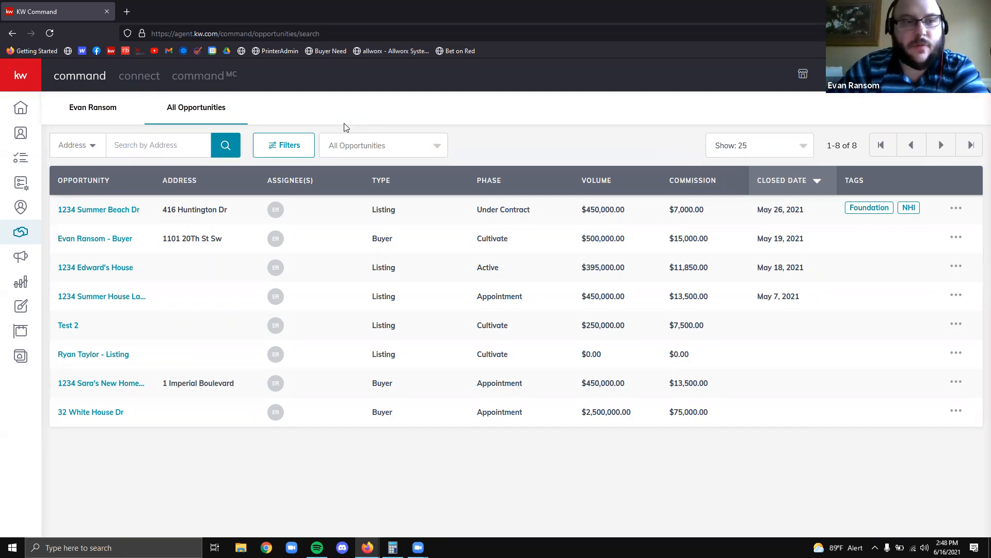
{"action": "left_click", "coordinate": [91, 107]}
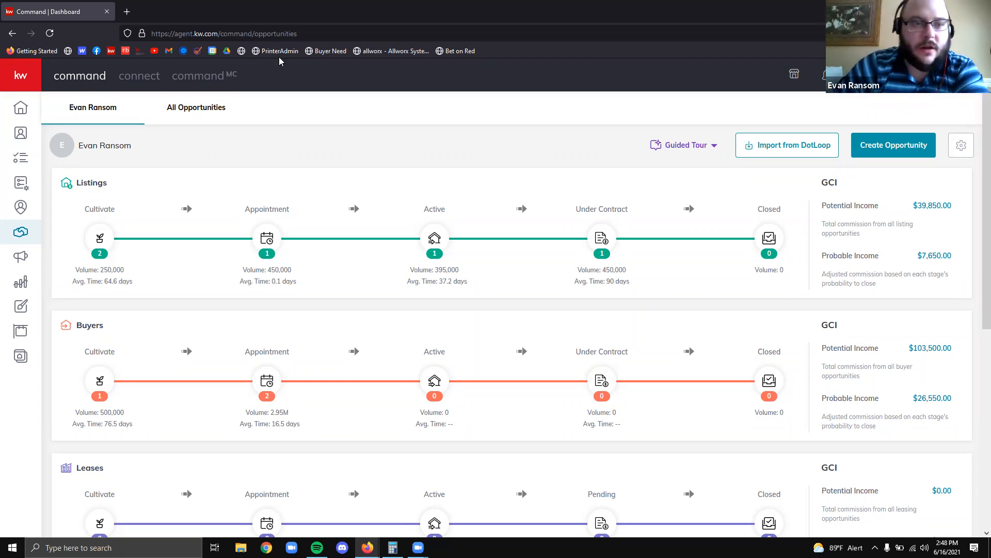
{"action": "left_click", "coordinate": [167, 110]}
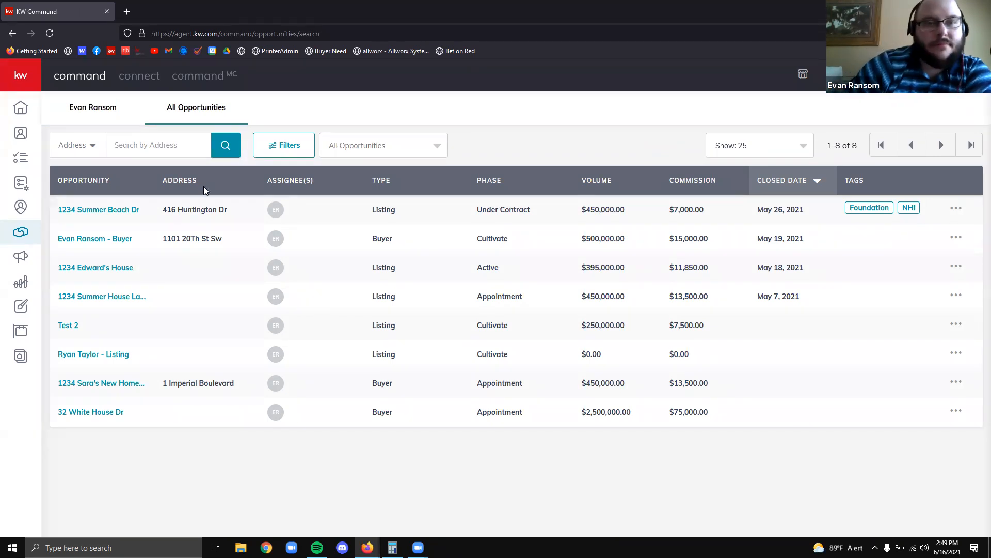
{"action": "double_click", "coordinate": [284, 153]}
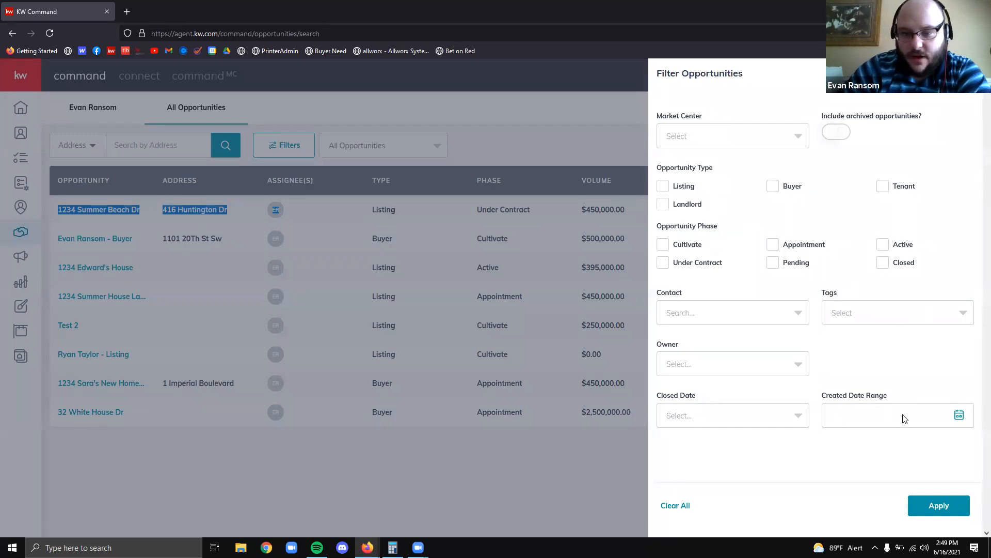
{"action": "left_click", "coordinate": [752, 425]}
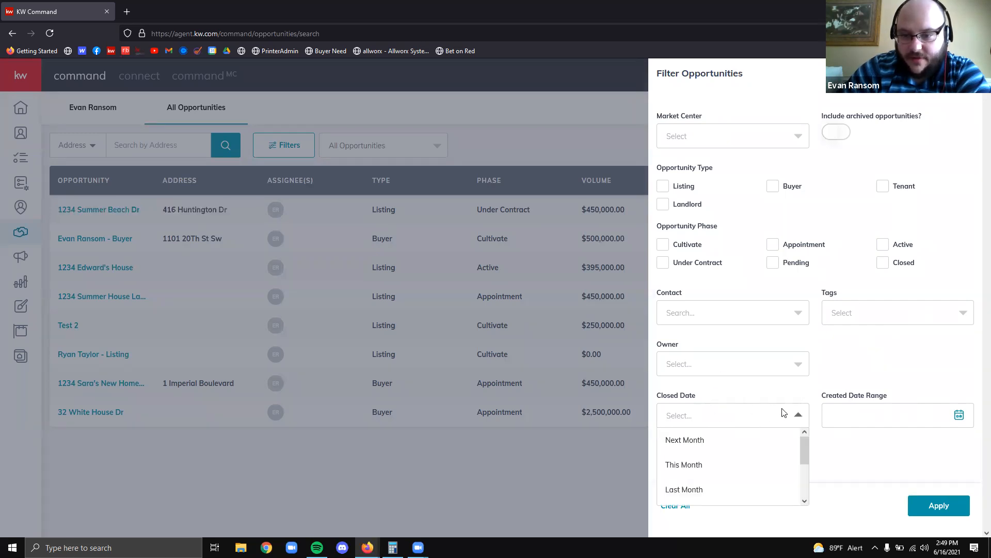
{"action": "scroll", "coordinate": [746, 454], "scroll_direction": "down", "scroll_amount": 3}
{"action": "scroll", "coordinate": [738, 467], "scroll_direction": "up", "scroll_amount": 3}
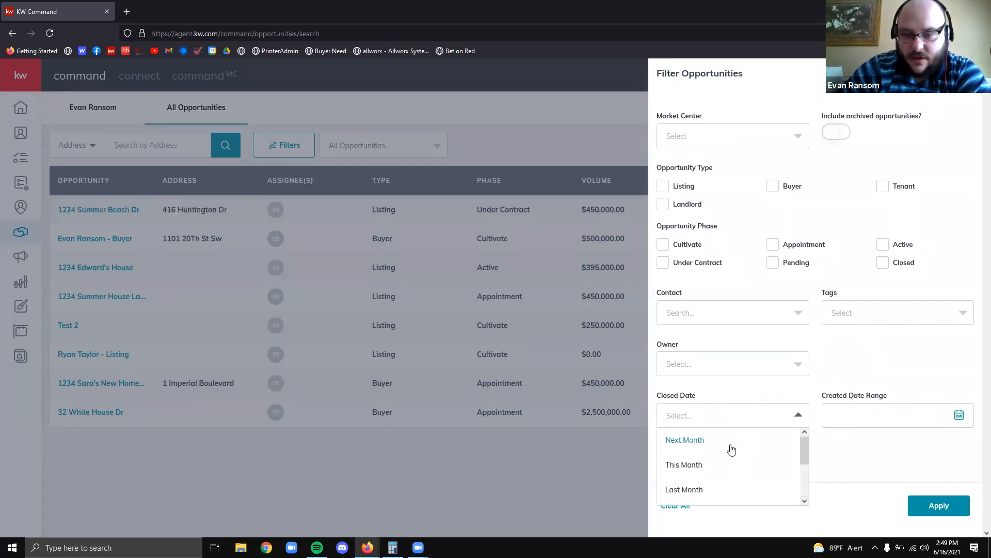
{"action": "scroll", "coordinate": [726, 481], "scroll_direction": "down", "scroll_amount": 2}
{"action": "scroll", "coordinate": [726, 483], "scroll_direction": "down", "scroll_amount": 1}
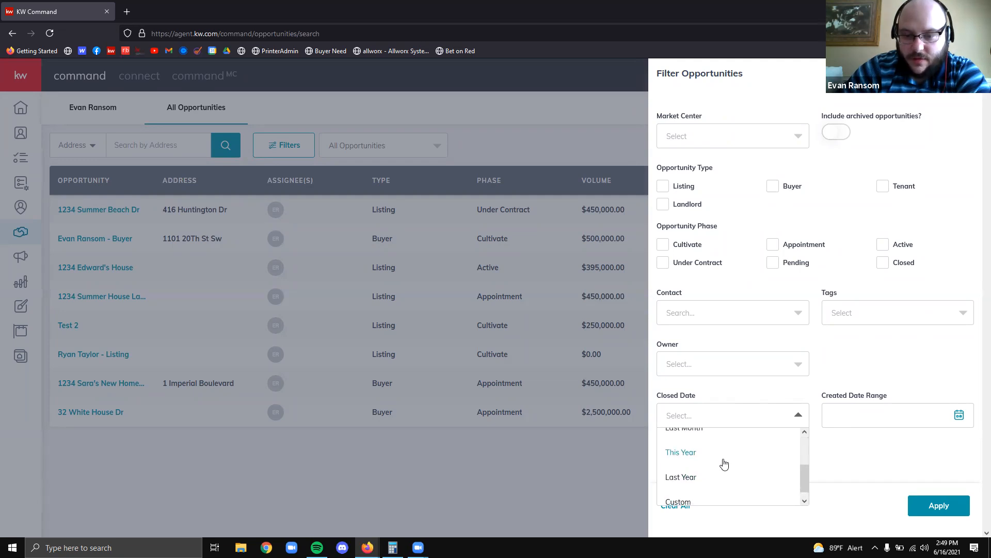
{"action": "left_click", "coordinate": [873, 367]}
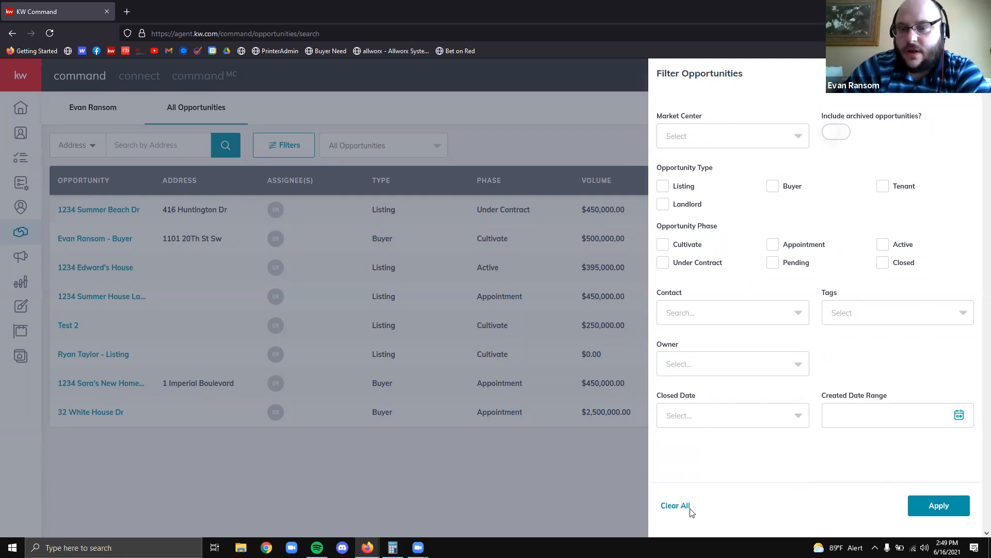
{"action": "left_click", "coordinate": [595, 503]}
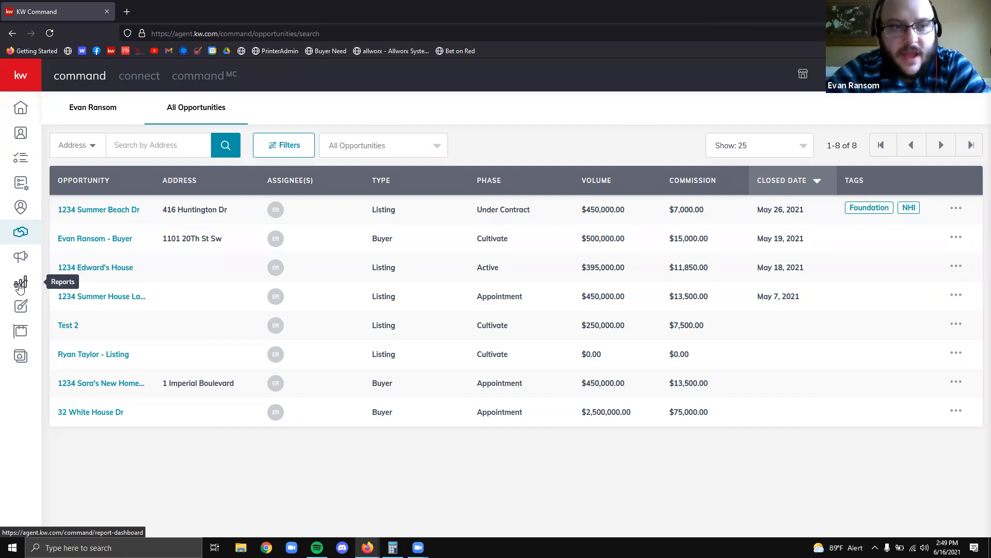
Search opportunities by Contact, looking up a client's first name
{"action": "left_click", "coordinate": [96, 147]}
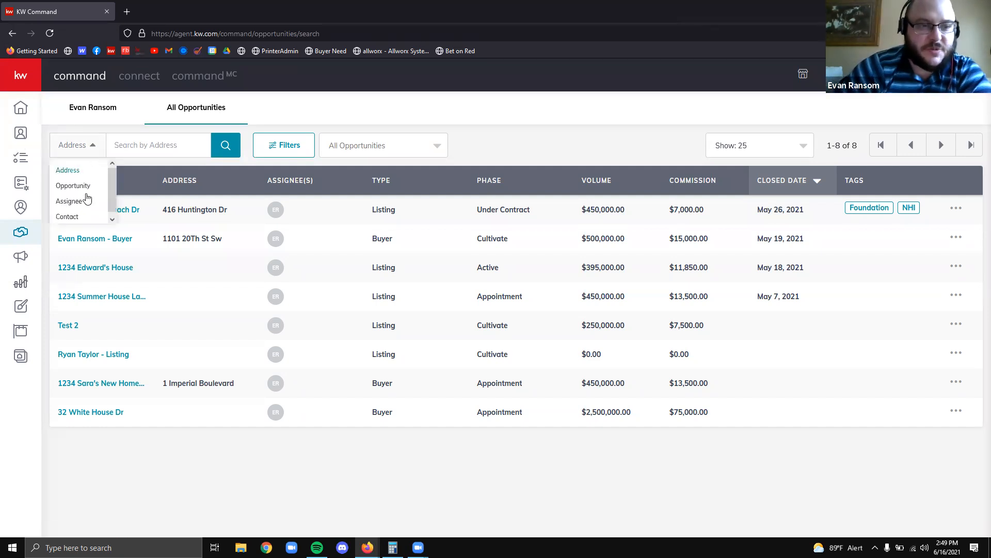
{"action": "scroll", "coordinate": [84, 214], "scroll_direction": "down", "scroll_amount": 1}
{"action": "left_click", "coordinate": [84, 213]}
{"action": "left_click", "coordinate": [157, 146]}
{"action": "type", "text": "Greg"}
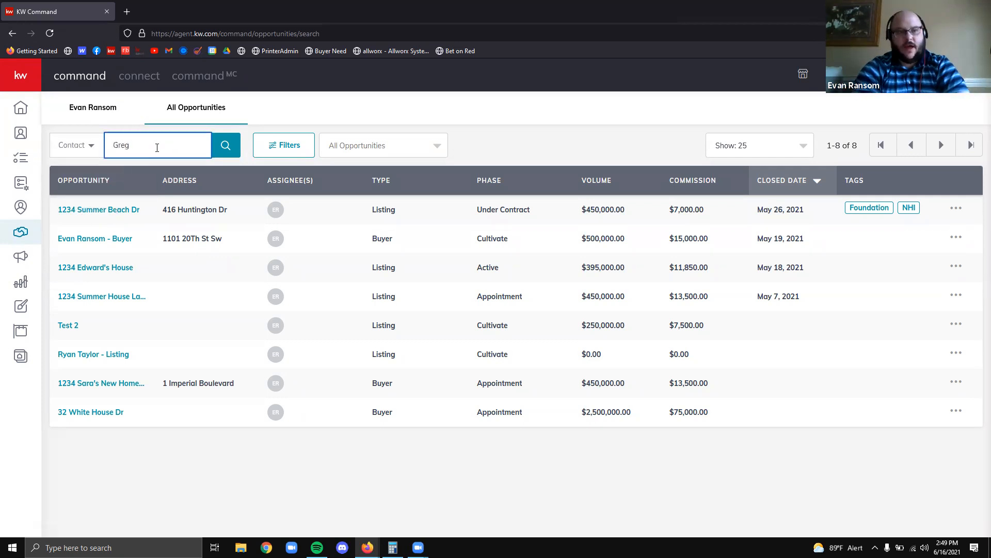
{"action": "key", "text": "Return"}
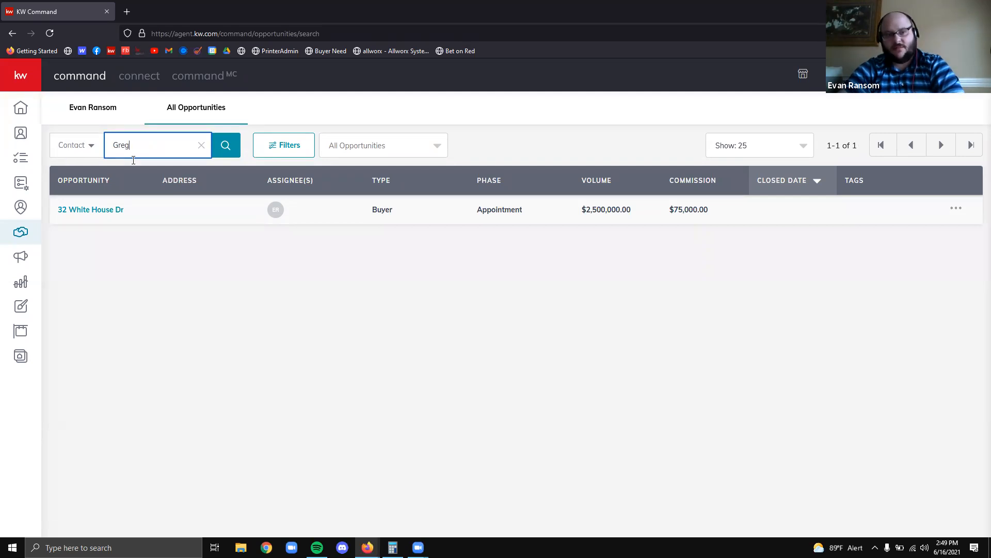
Switch the search type to Opportunity and clear the search box
{"action": "left_click", "coordinate": [91, 145]}
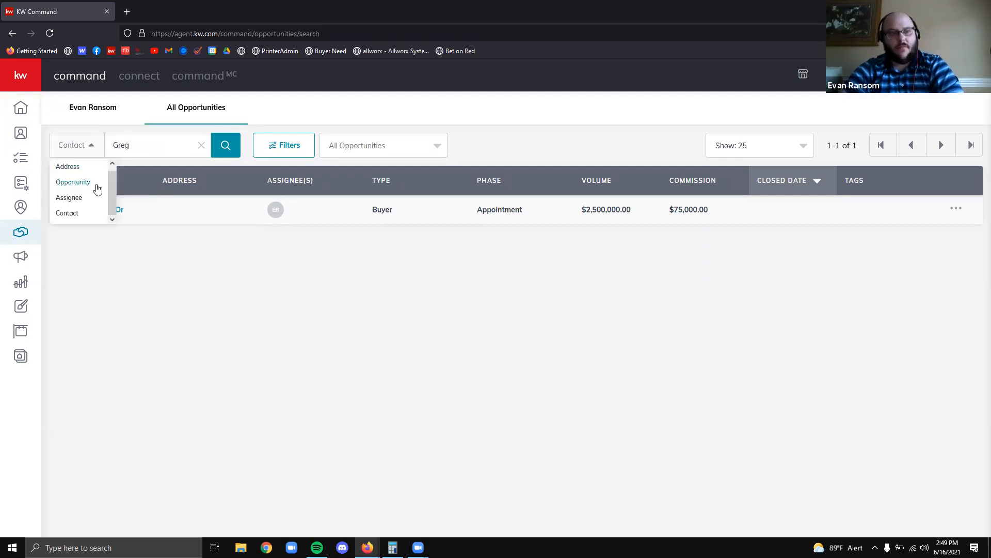
{"action": "left_click", "coordinate": [82, 185]}
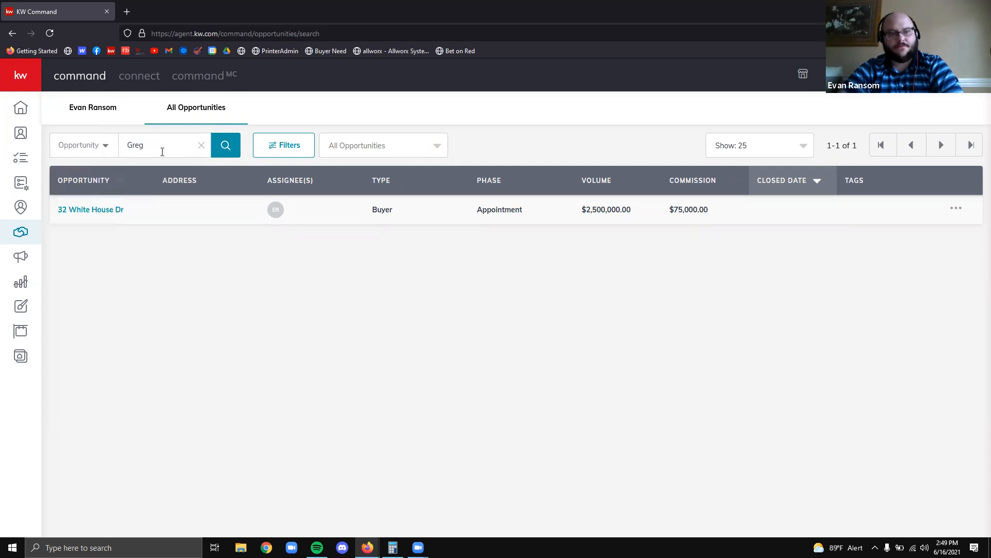
{"action": "left_click", "coordinate": [201, 146]}
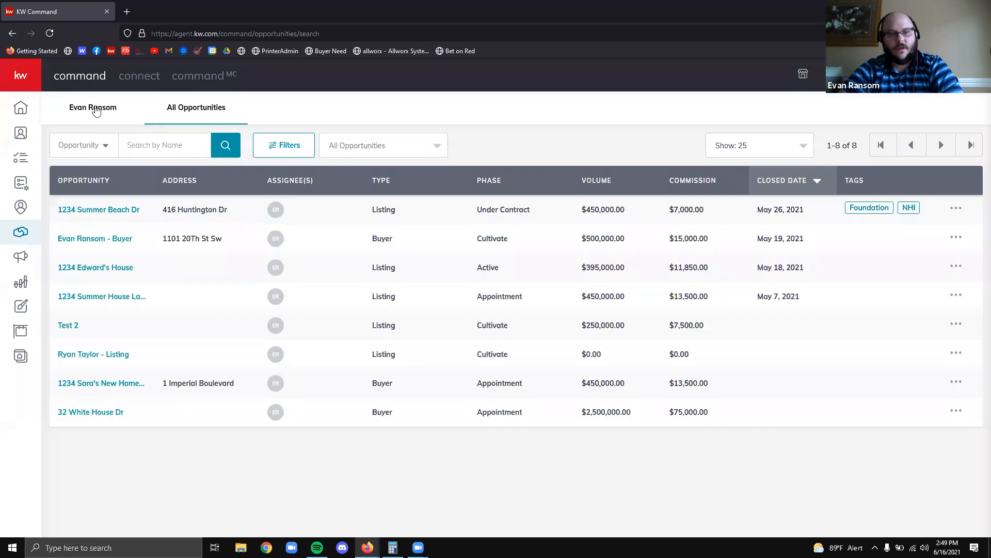
{"action": "left_click", "coordinate": [93, 107]}
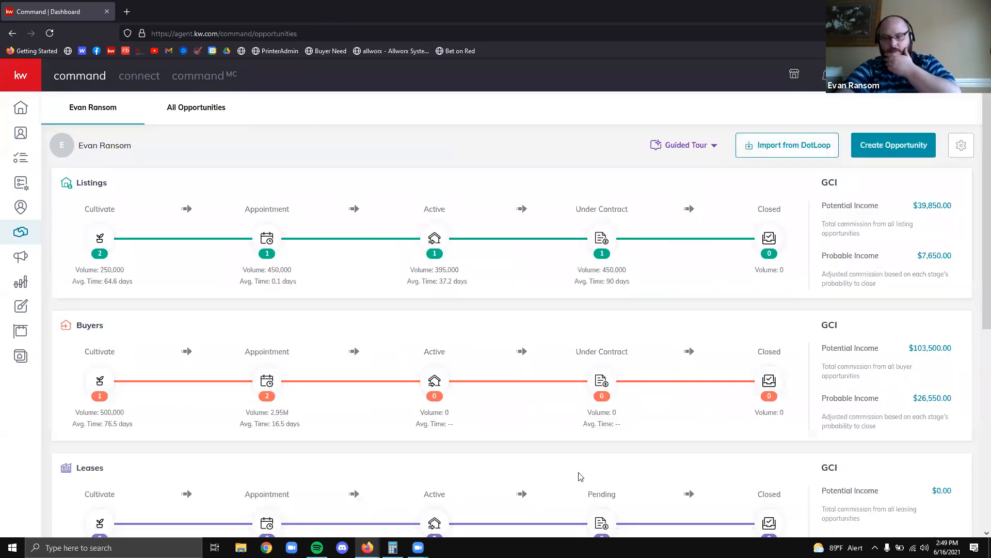
{"action": "scroll", "coordinate": [580, 475], "scroll_direction": "down", "scroll_amount": 6}
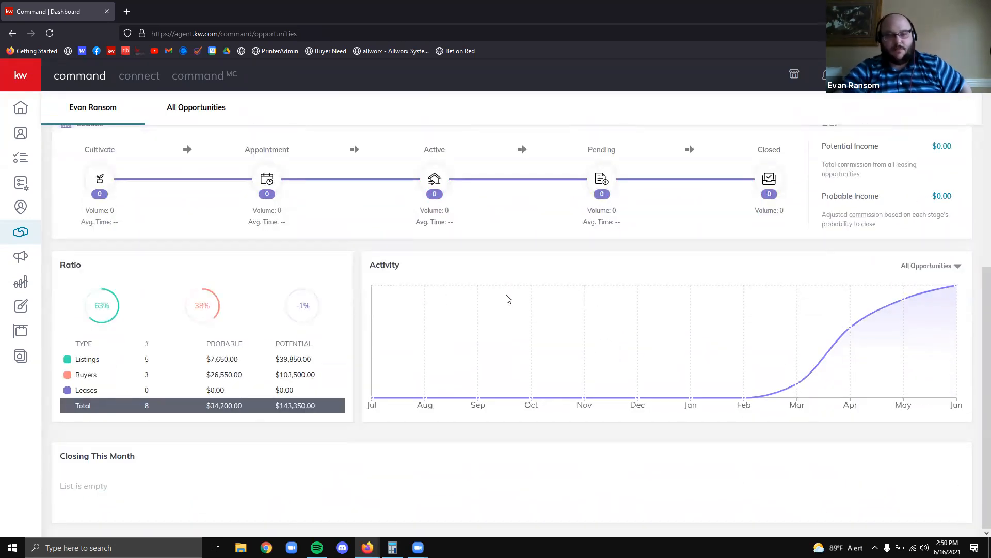
{"action": "scroll", "coordinate": [297, 454], "scroll_direction": "up", "scroll_amount": 1}
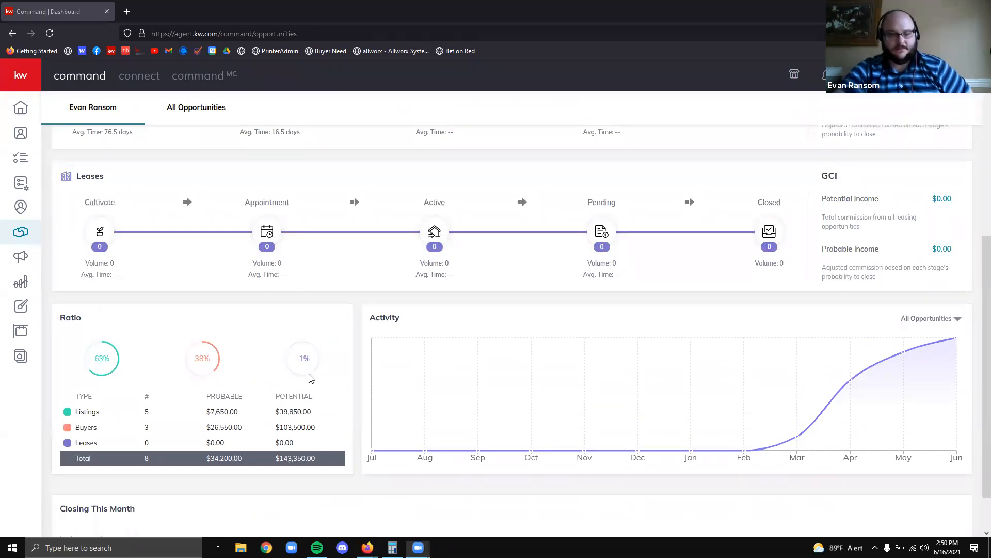
{"action": "scroll", "coordinate": [311, 378], "scroll_direction": "down", "scroll_amount": 2}
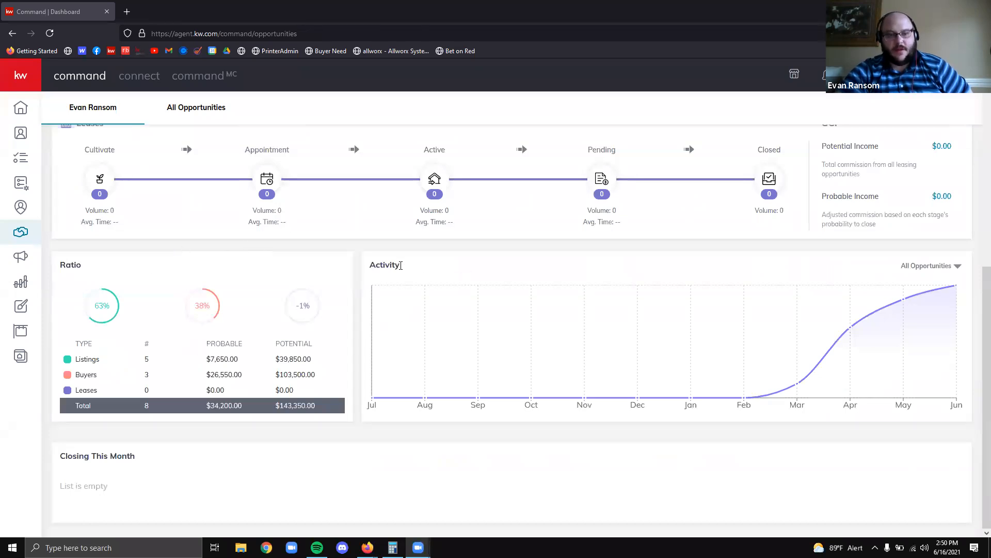
{"action": "mouse_move", "coordinate": [870, 339]}
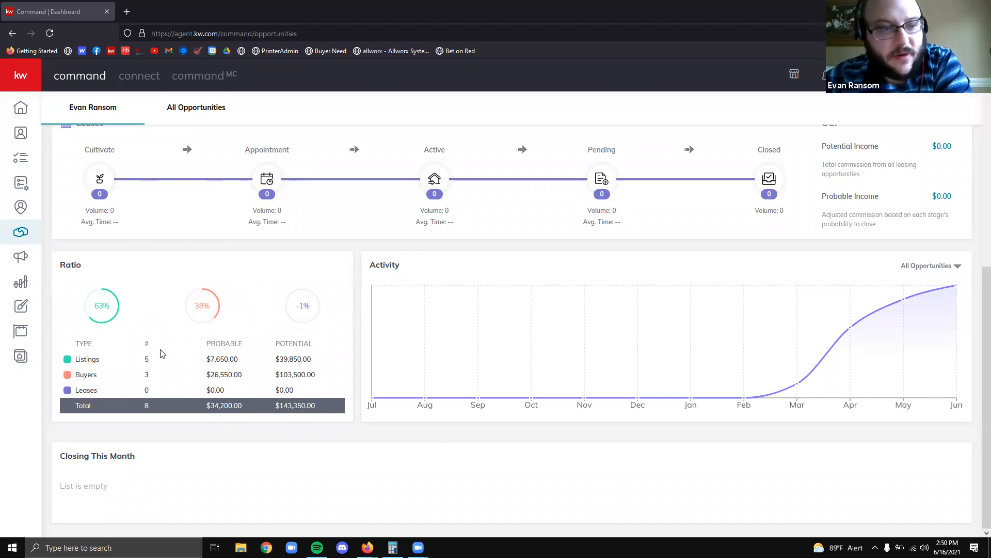
{"action": "left_click_drag", "start_coordinate": [208, 365], "coordinate": [247, 377]}
{"action": "left_click_drag", "start_coordinate": [322, 408], "coordinate": [204, 421]}
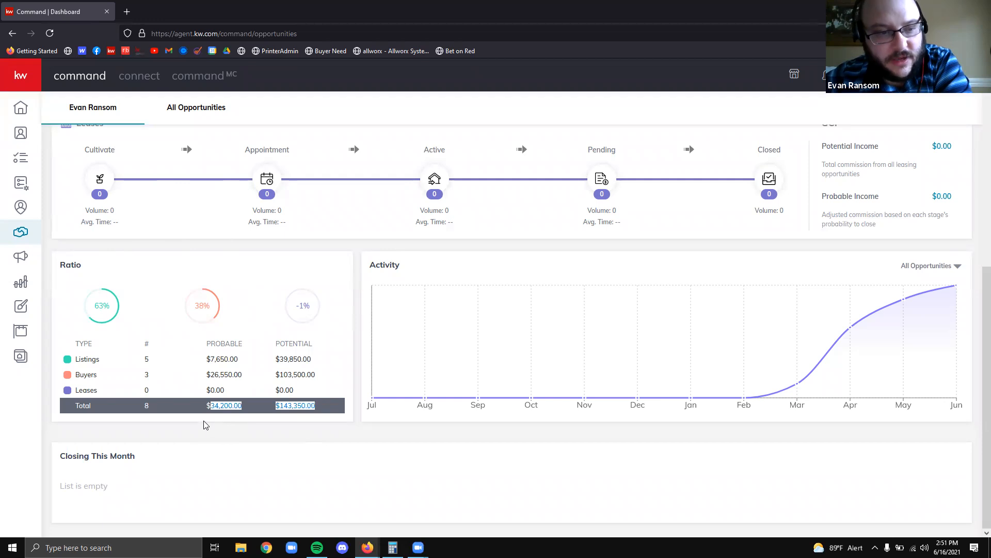
{"action": "left_click", "coordinate": [204, 421]}
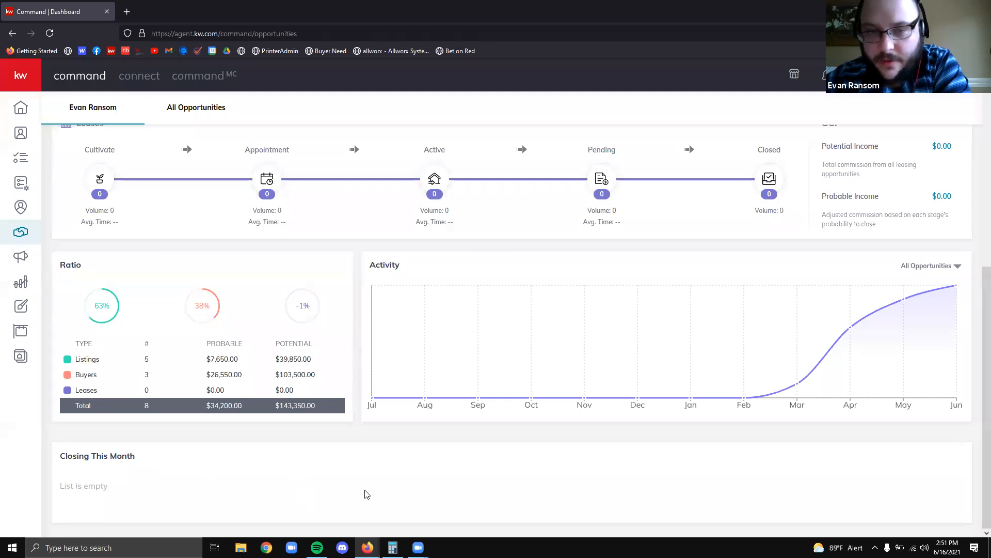
{"action": "scroll", "coordinate": [366, 494], "scroll_direction": "up", "scroll_amount": 7}
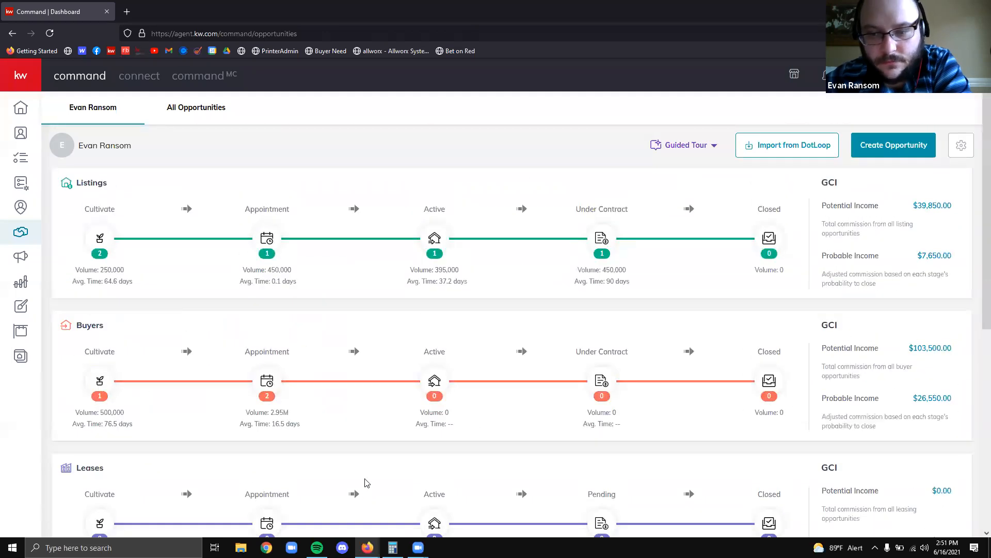
{"action": "scroll", "coordinate": [366, 470], "scroll_direction": "down", "scroll_amount": 7}
{"action": "scroll", "coordinate": [366, 467], "scroll_direction": "up", "scroll_amount": 7}
{"action": "scroll", "coordinate": [365, 467], "scroll_direction": "down", "scroll_amount": 4}
{"action": "scroll", "coordinate": [367, 454], "scroll_direction": "up", "scroll_amount": 4}
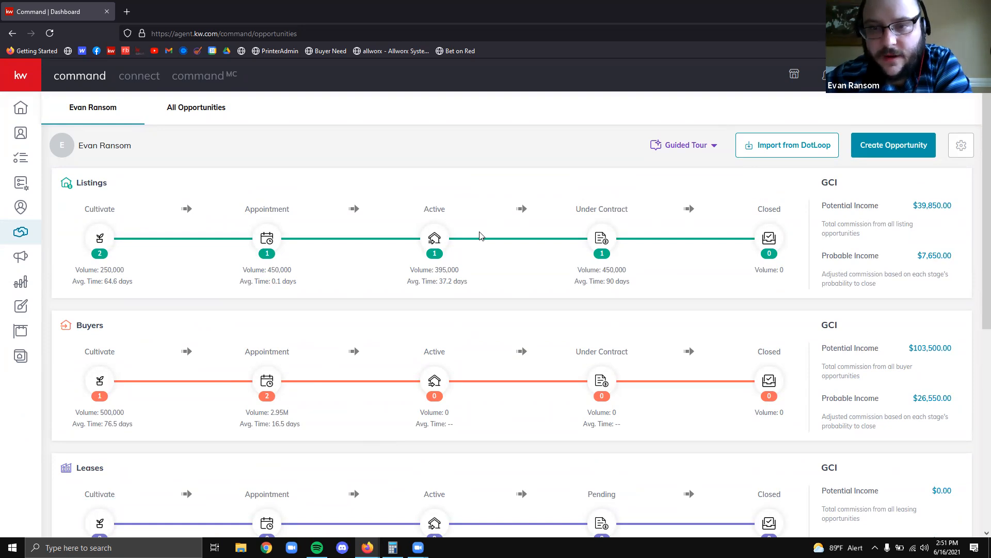
Open the Active listings board and go to the Live on MLS listing's details
{"action": "left_click", "coordinate": [434, 238]}
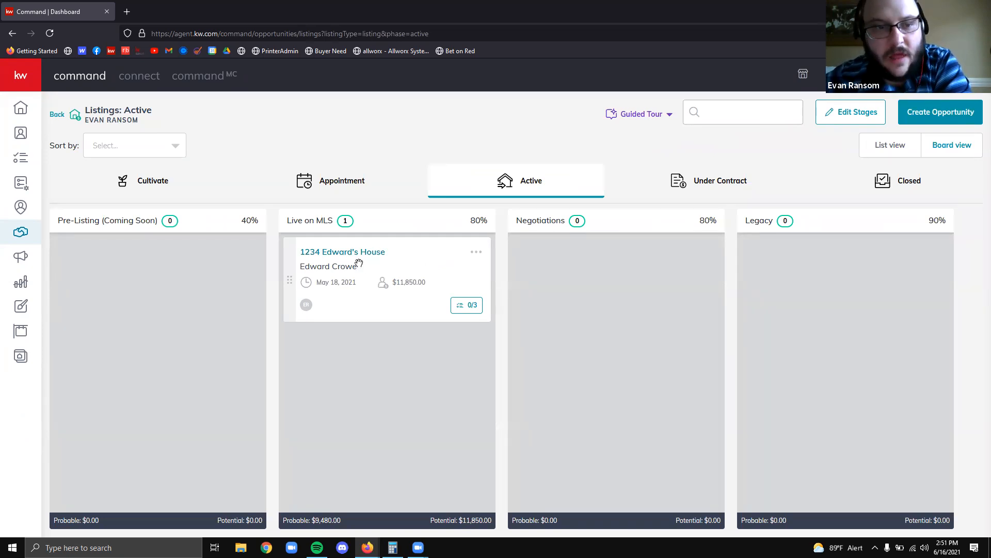
{"action": "mouse_move", "coordinate": [371, 264]}
{"action": "left_mouse_down"}
{"action": "mouse_move", "coordinate": [348, 315]}
{"action": "mouse_move", "coordinate": [369, 282]}
{"action": "left_mouse_up"}
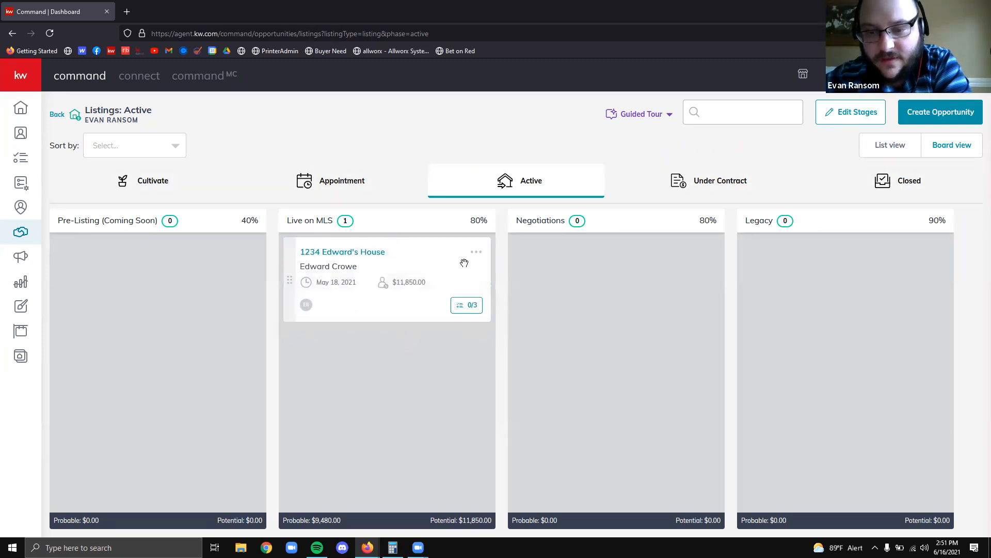
{"action": "left_click", "coordinate": [475, 253]}
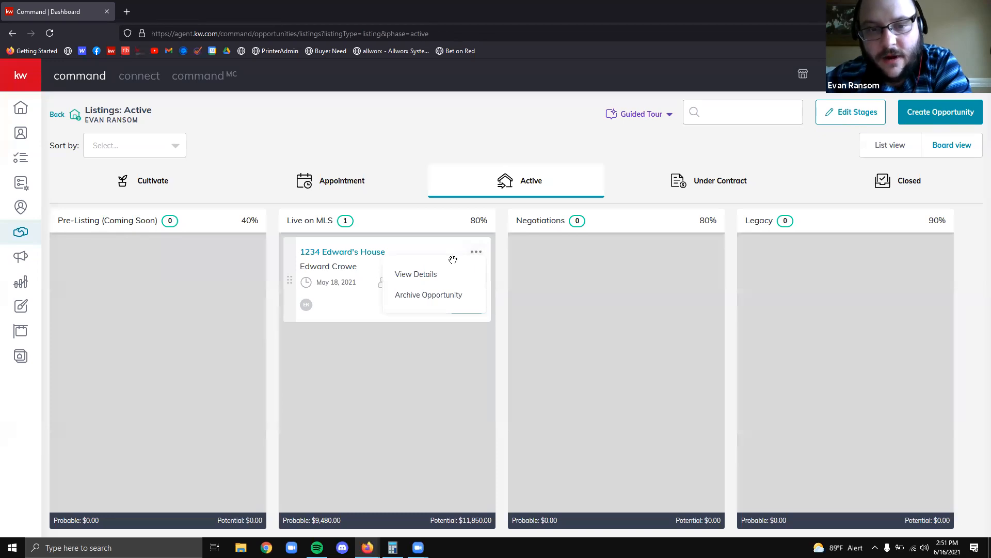
{"action": "left_click", "coordinate": [424, 416]}
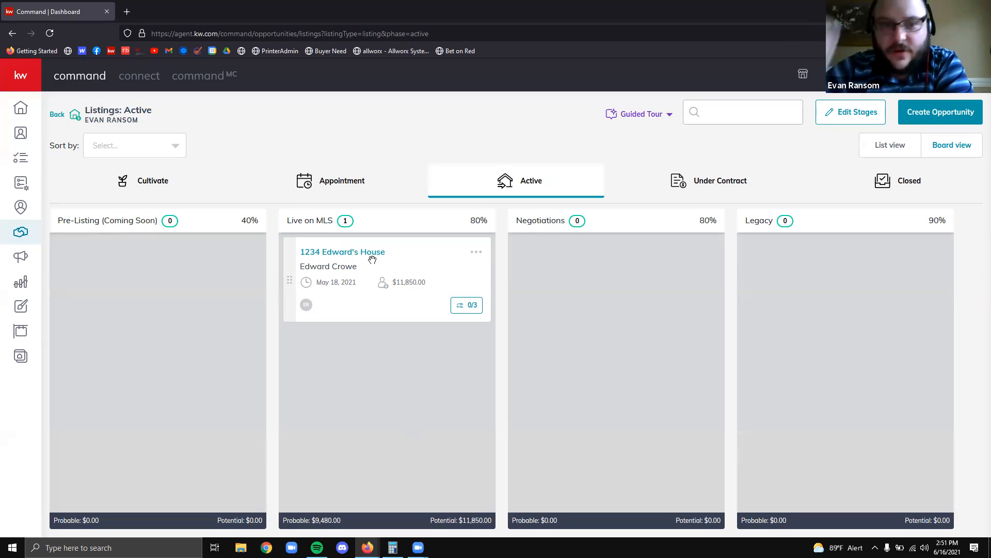
{"action": "left_click", "coordinate": [324, 253]}
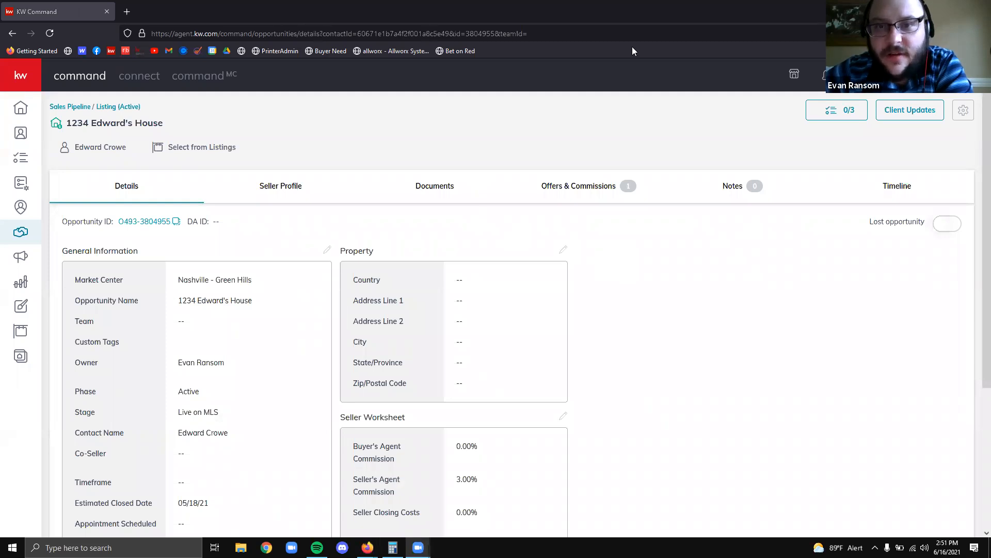
Review the listing's Details tab, highlighting its Lost opportunity label
{"action": "left_click_drag", "start_coordinate": [848, 208], "coordinate": [971, 249]}
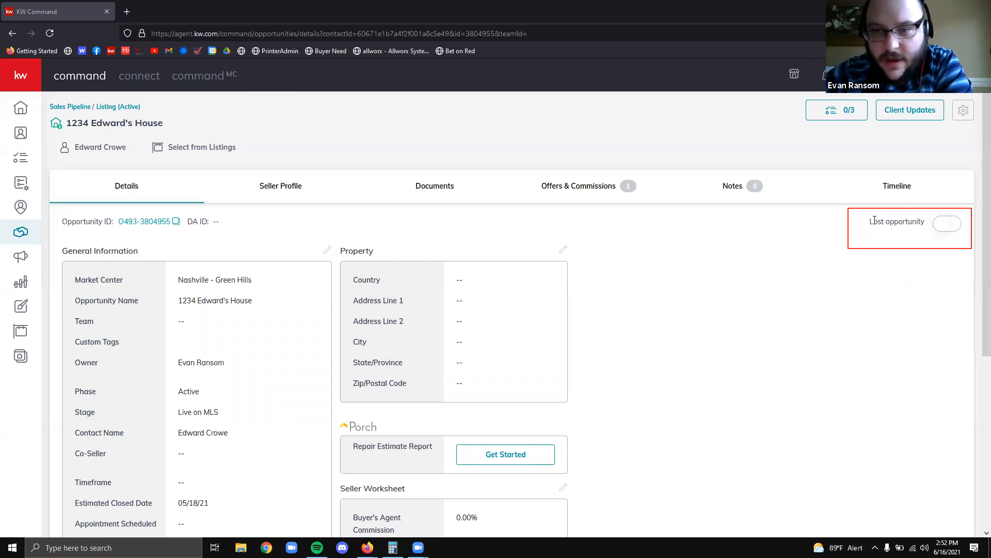
{"action": "left_click_drag", "start_coordinate": [865, 223], "coordinate": [927, 235]}
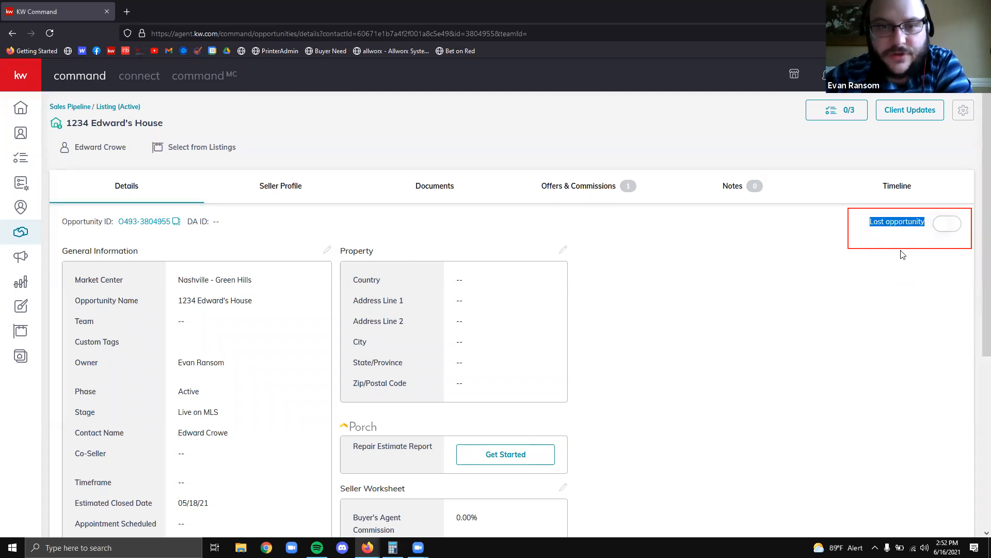
{"action": "left_click", "coordinate": [882, 276]}
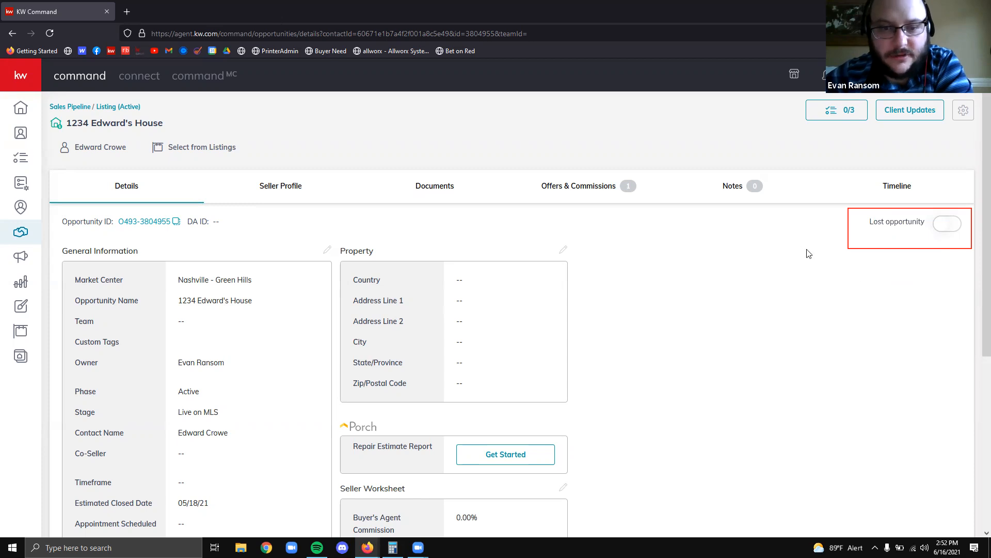
{"action": "scroll", "coordinate": [764, 265], "scroll_direction": "down", "scroll_amount": 2}
{"action": "scroll", "coordinate": [753, 269], "scroll_direction": "down", "scroll_amount": 3}
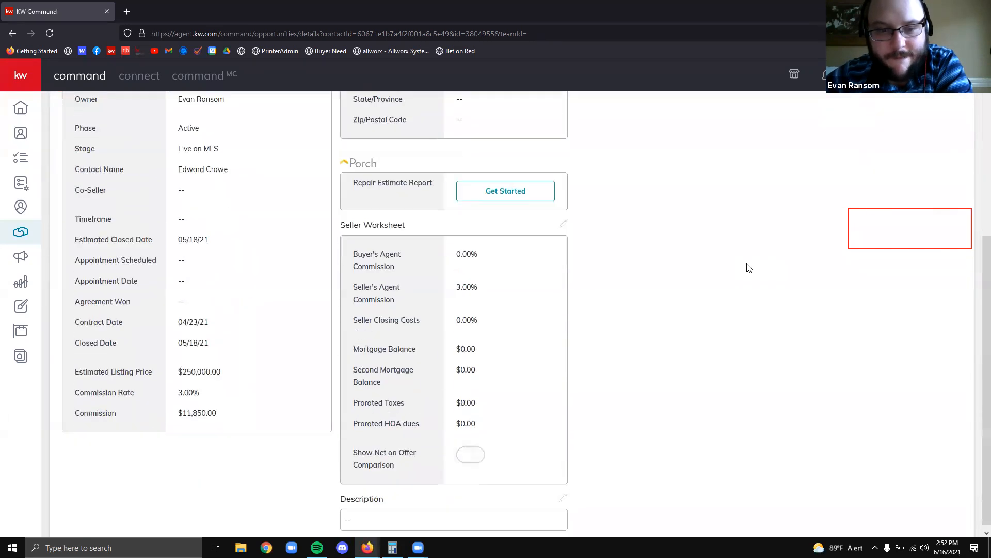
{"action": "scroll", "coordinate": [749, 268], "scroll_direction": "up", "scroll_amount": 5}
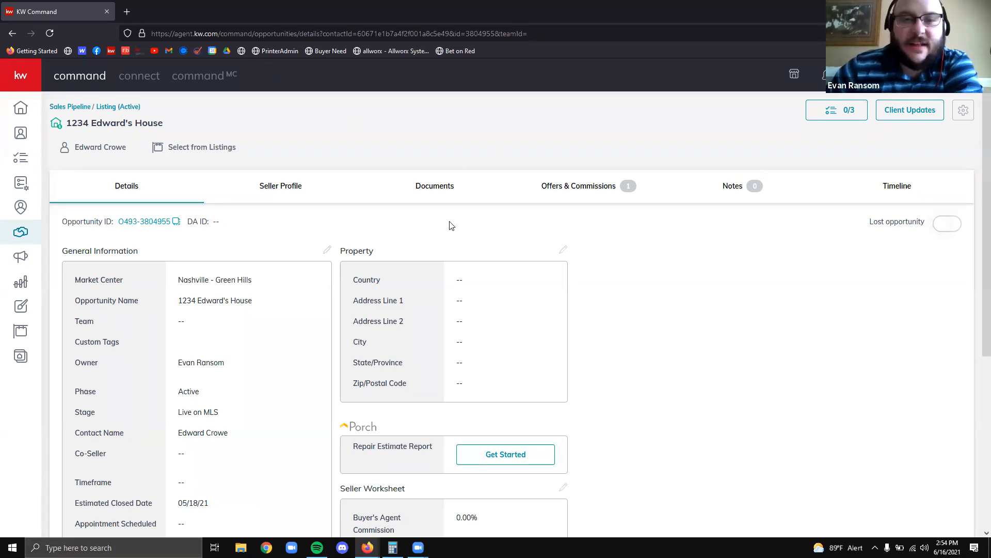
Check the Documents tab, return to the Opportunities dashboard, and open account Settings
{"action": "left_click", "coordinate": [424, 186]}
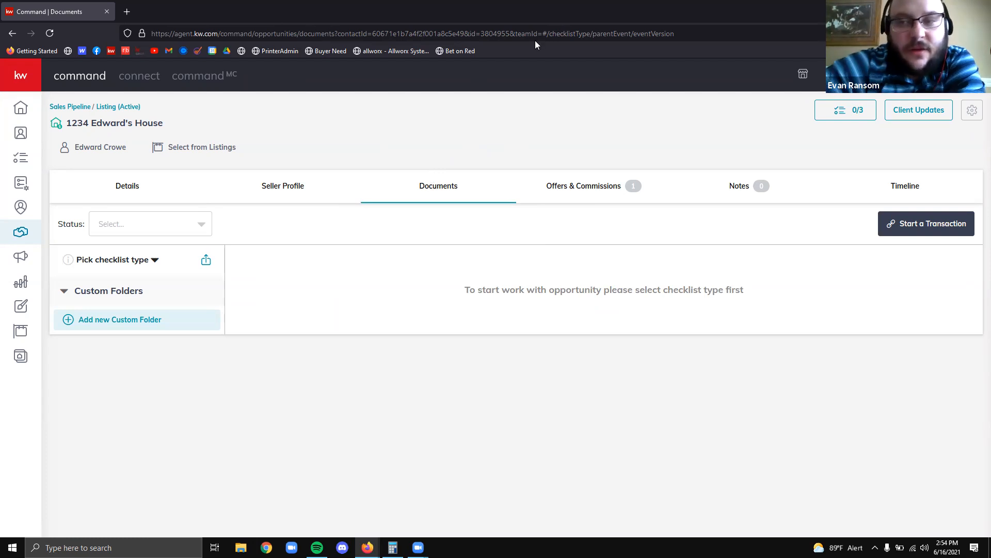
{"action": "left_click", "coordinate": [71, 106]}
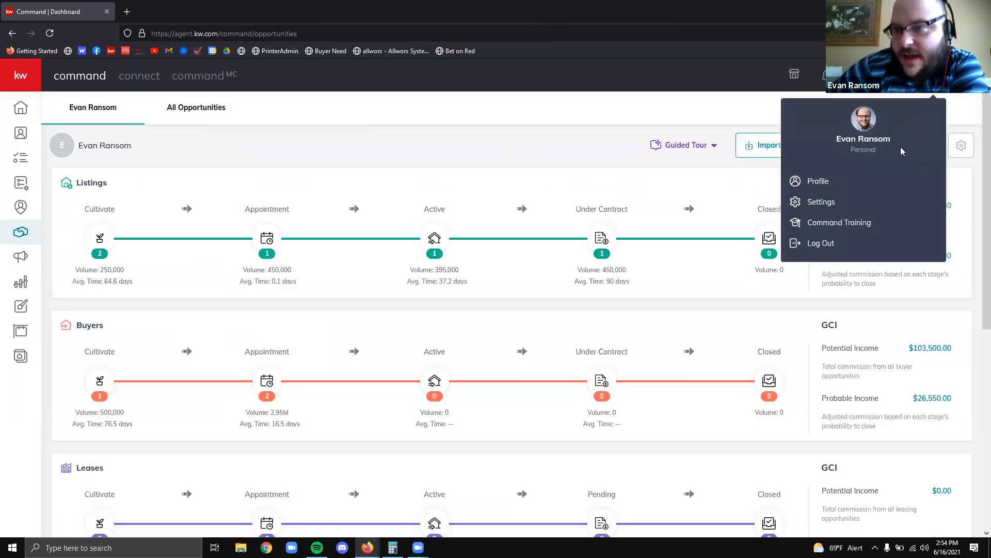
{"action": "left_click", "coordinate": [824, 202]}
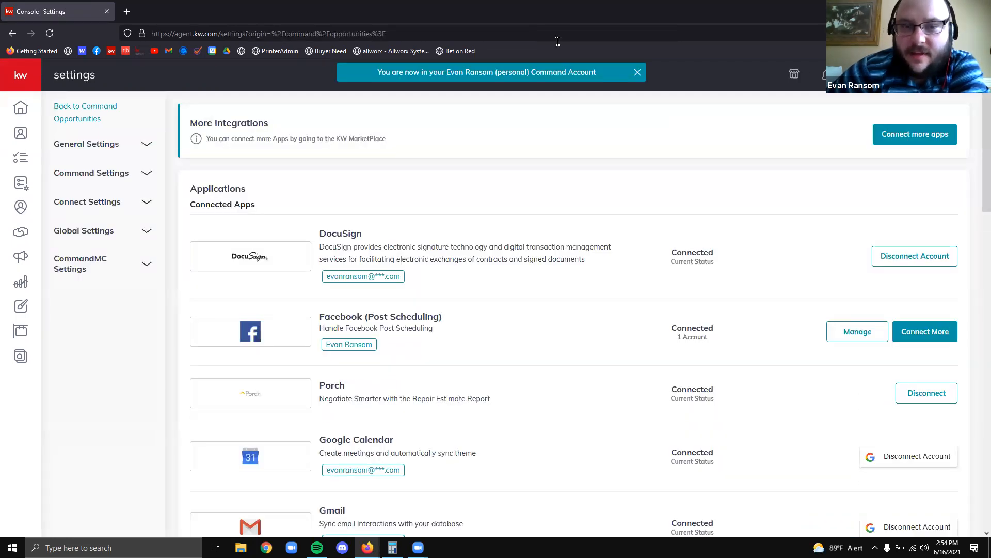
Mark DocuSign's Connected status and linked account in the Connected Apps list
{"action": "mouse_move", "coordinate": [178, 203]}
{"action": "left_mouse_down"}
{"action": "mouse_move", "coordinate": [989, 308]}
{"action": "mouse_move", "coordinate": [974, 296]}
{"action": "left_mouse_up"}
{"action": "left_click_drag", "start_coordinate": [650, 231], "coordinate": [745, 280]}
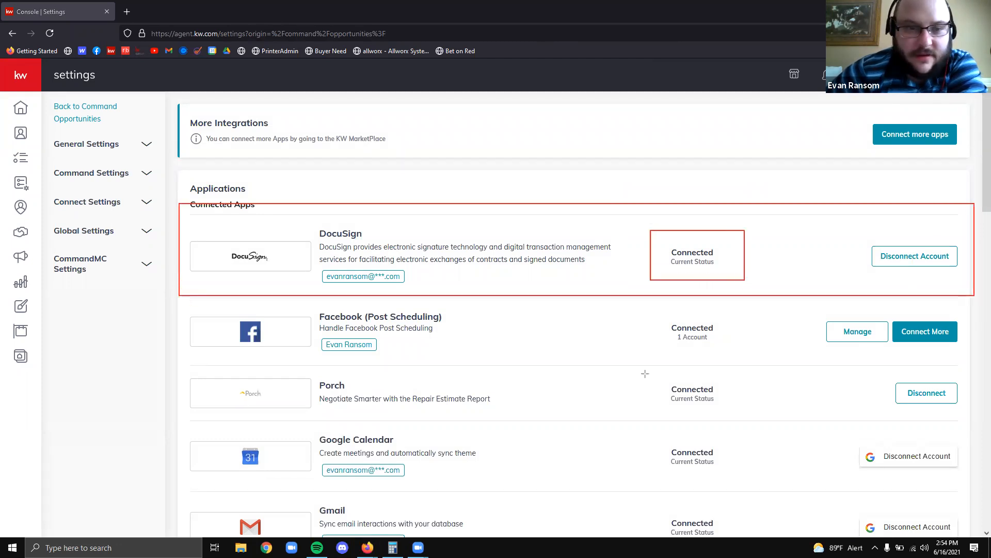
{"action": "left_click_drag", "start_coordinate": [319, 266], "coordinate": [411, 287]}
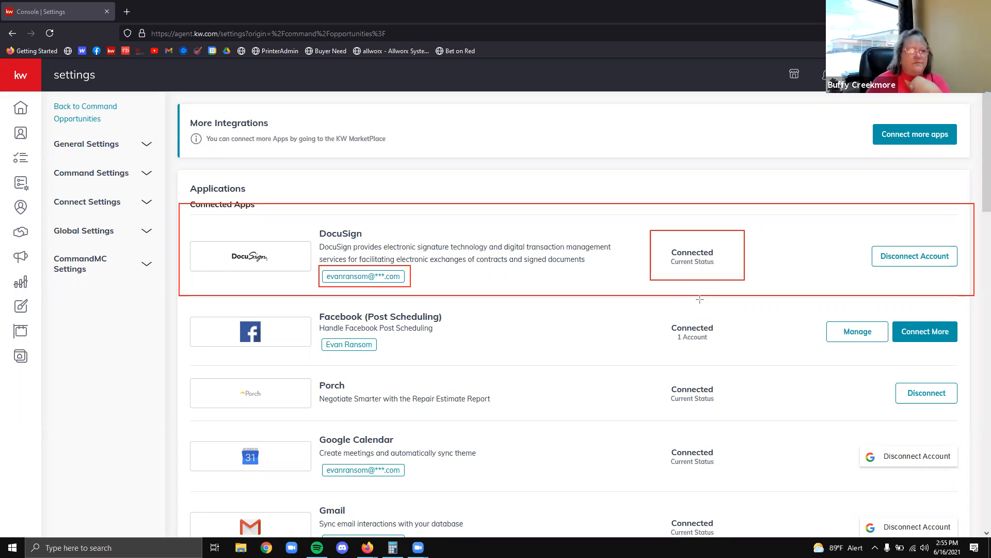
{"action": "left_click", "coordinate": [934, 75]}
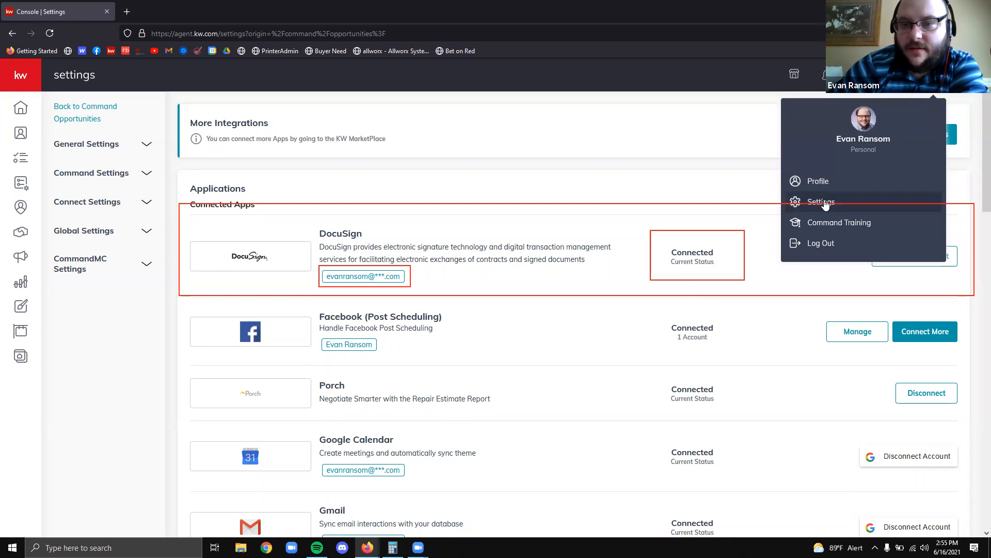
{"action": "left_click", "coordinate": [579, 167]}
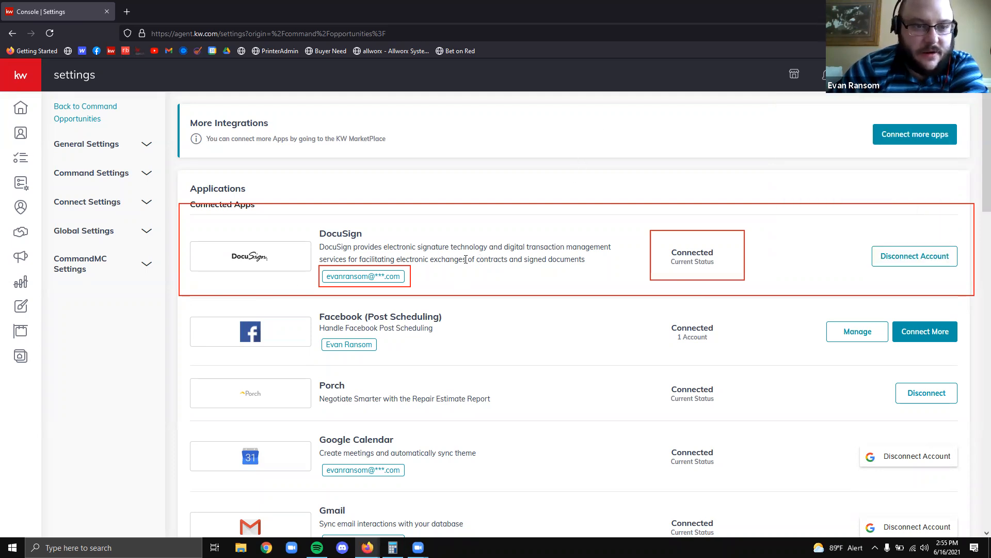
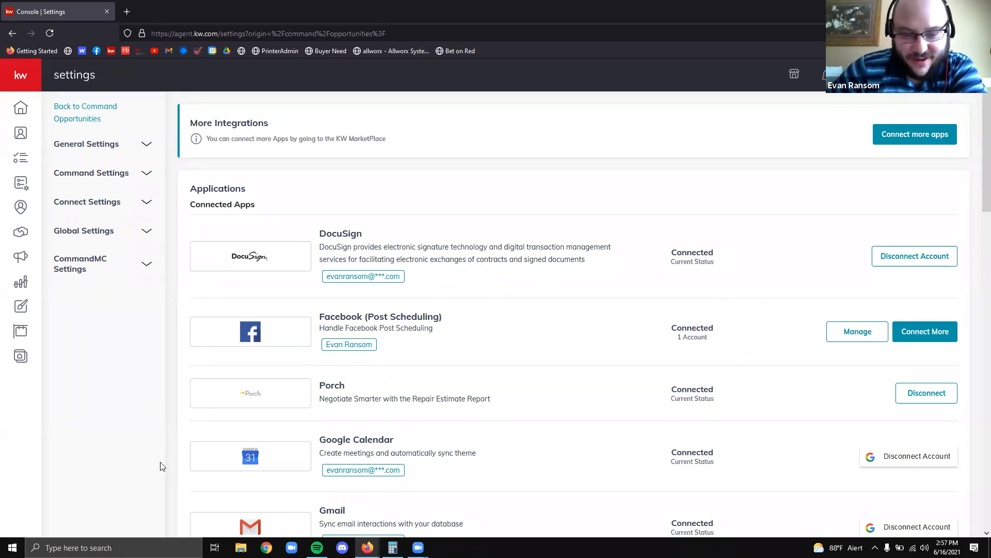
Leave Settings for the Opportunities dashboard with its Listings, Buyers and Leases pipelines
{"action": "scroll", "coordinate": [283, 418], "scroll_direction": "down", "scroll_amount": 3}
{"action": "scroll", "coordinate": [317, 410], "scroll_direction": "up", "scroll_amount": 3}
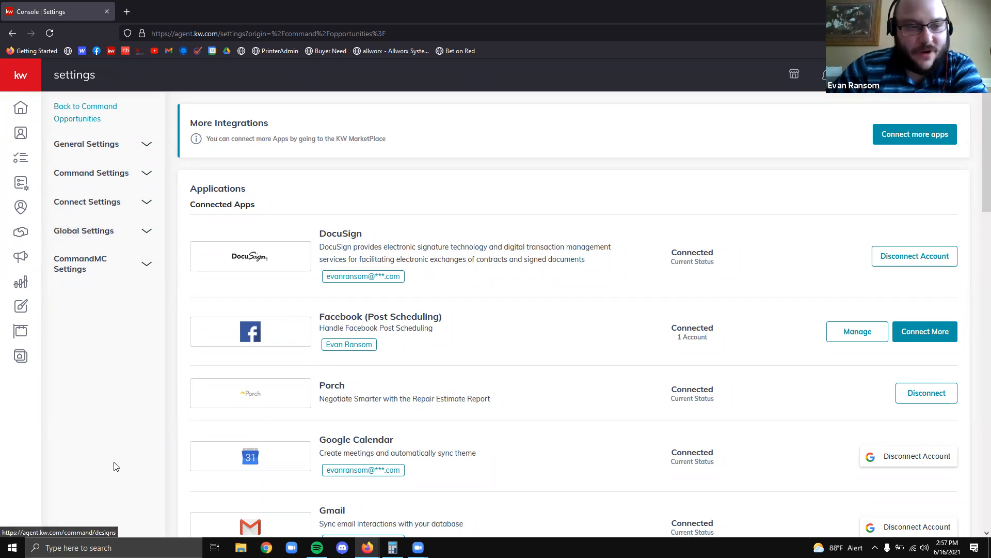
{"action": "left_click", "coordinate": [26, 235]}
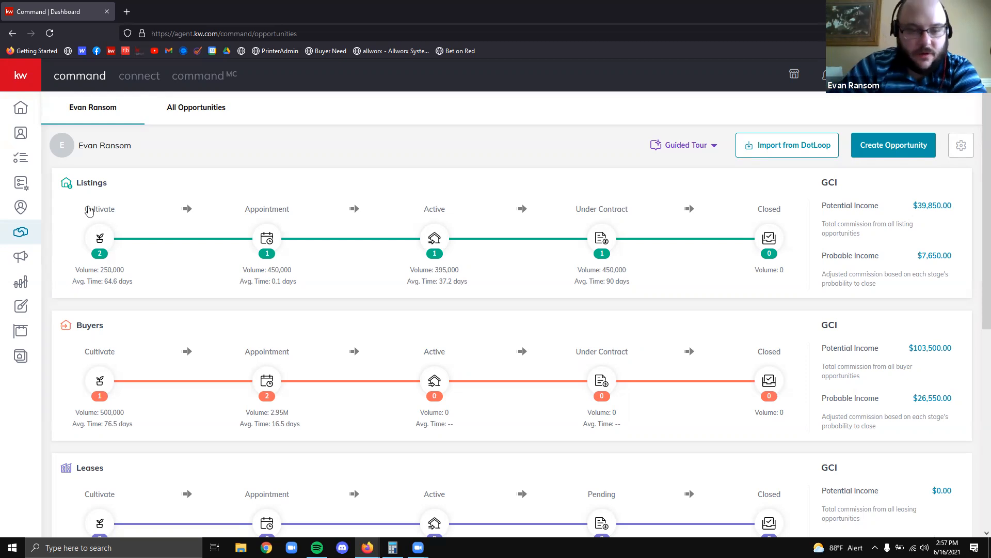
{"action": "left_click", "coordinate": [267, 382]}
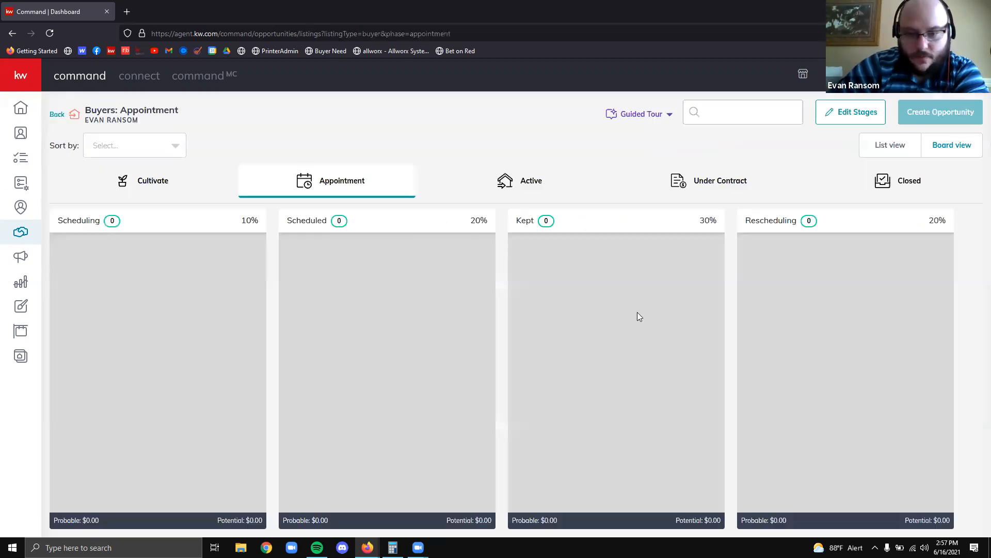
{"action": "left_click", "coordinate": [567, 356]}
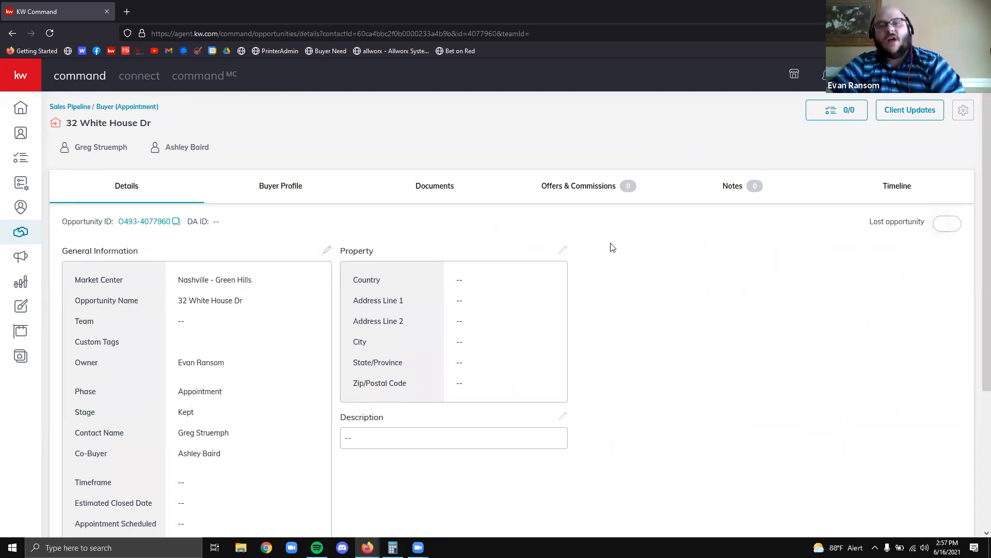
{"action": "left_click", "coordinate": [448, 191]}
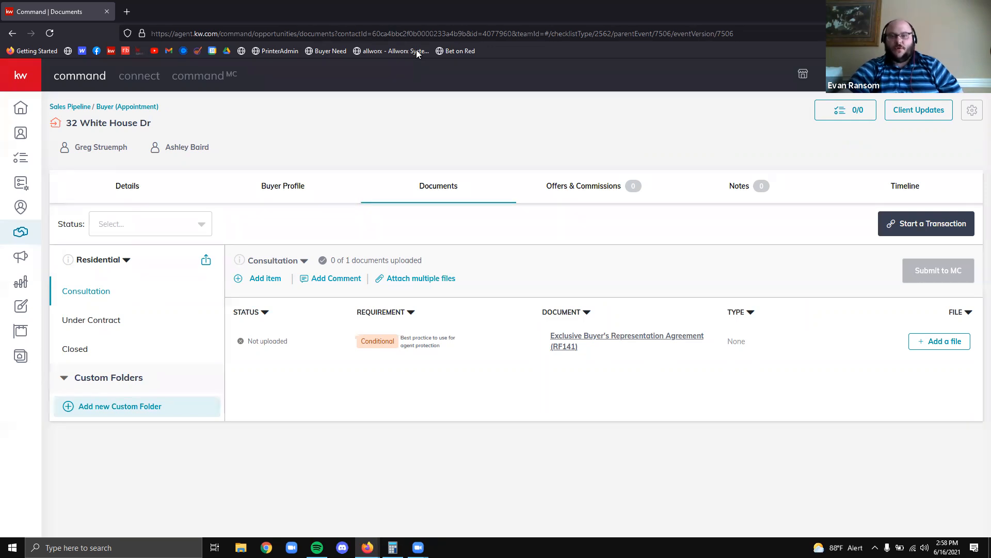
Outline the RF141 document row and the three checklist folders
{"action": "mouse_move", "coordinate": [223, 318]}
{"action": "left_mouse_down"}
{"action": "mouse_move", "coordinate": [431, 363]}
{"action": "mouse_move", "coordinate": [930, 394]}
{"action": "mouse_move", "coordinate": [987, 372]}
{"action": "left_mouse_up"}
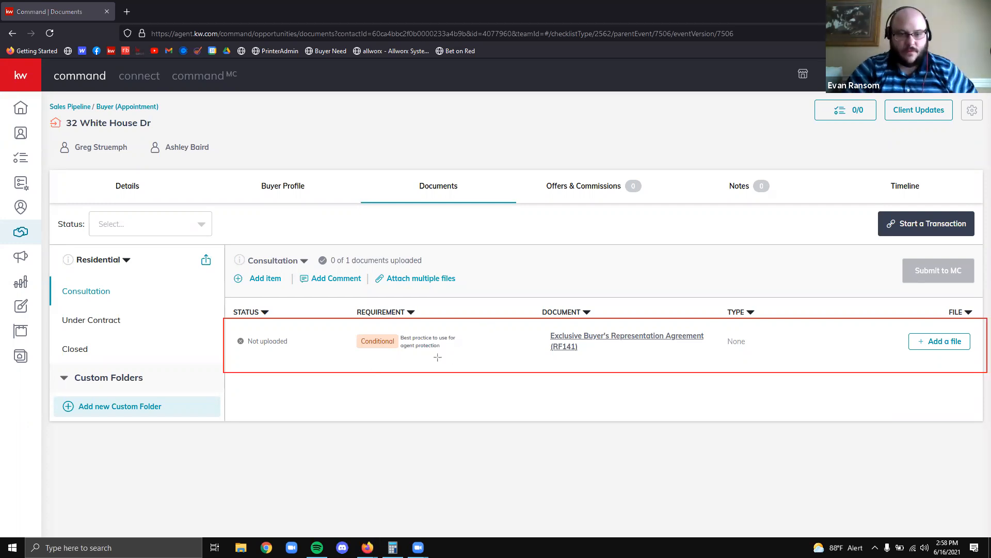
{"action": "left_click_drag", "start_coordinate": [44, 269], "coordinate": [105, 294]}
{"action": "left_click_drag", "start_coordinate": [213, 347], "coordinate": [228, 369]}
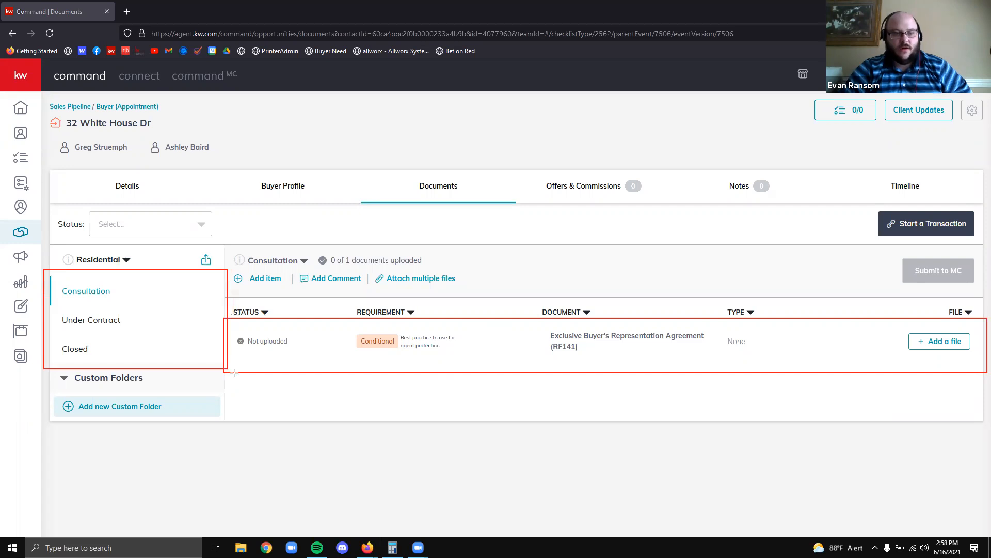
Preview the Under Contract and Closed checklists, then open the RF141 agreement from Consultation
{"action": "left_click", "coordinate": [100, 321]}
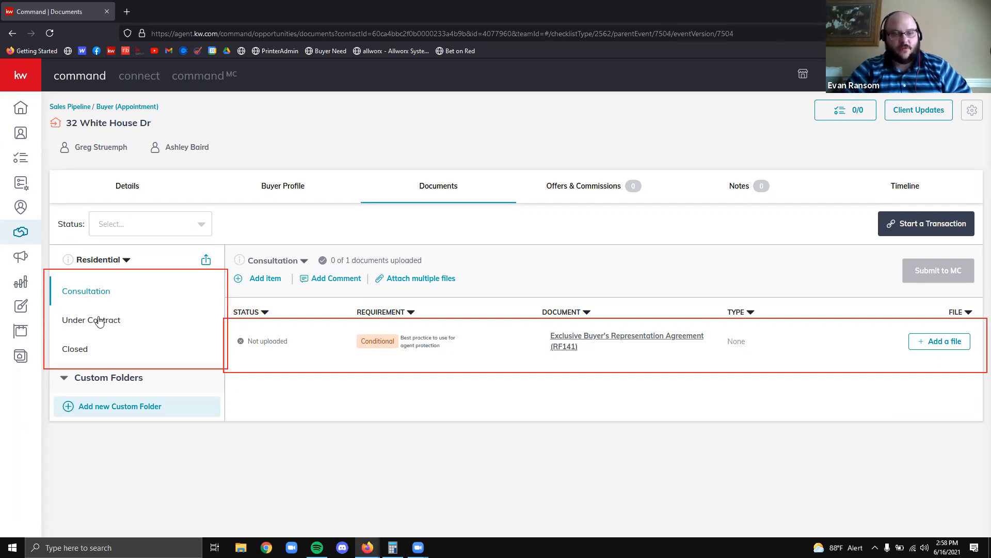
{"action": "left_click", "coordinate": [100, 322]}
{"action": "left_click", "coordinate": [132, 351]}
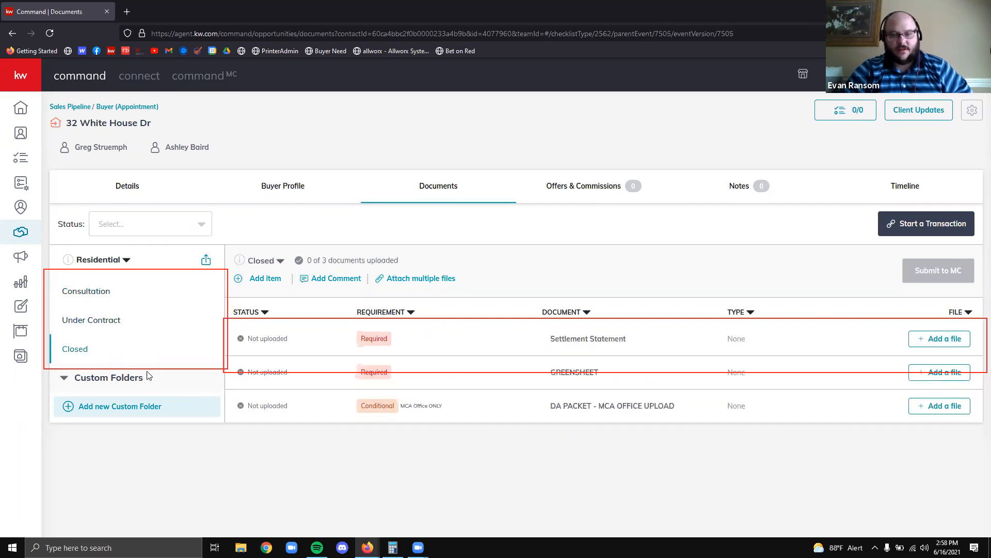
{"action": "left_click", "coordinate": [121, 316]}
{"action": "left_click", "coordinate": [120, 295]}
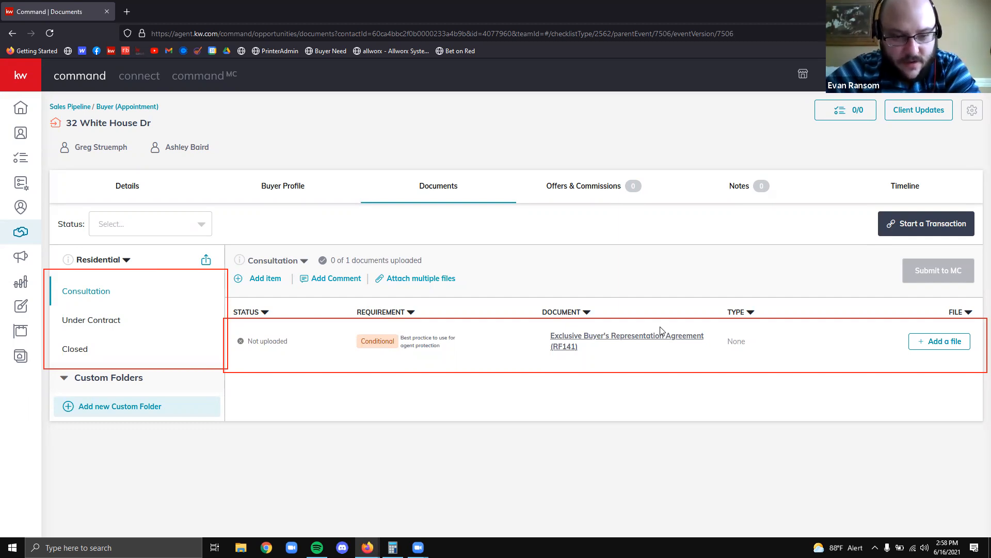
{"action": "left_click", "coordinate": [610, 329]}
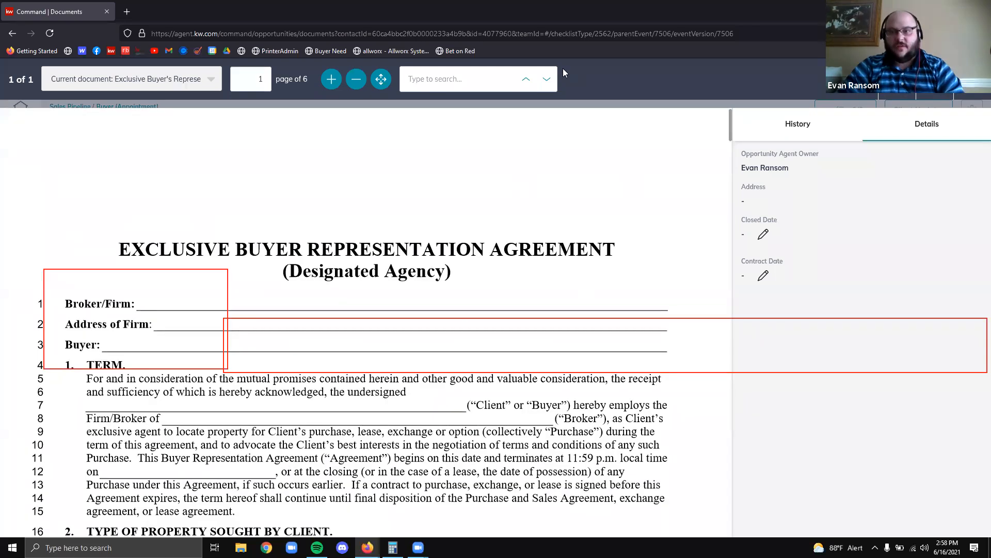
Scroll through the 6-page RF141 form, then close the document viewer
{"action": "scroll", "coordinate": [472, 337], "scroll_direction": "down", "scroll_amount": 1}
{"action": "scroll", "coordinate": [473, 337], "scroll_direction": "down", "scroll_amount": 5}
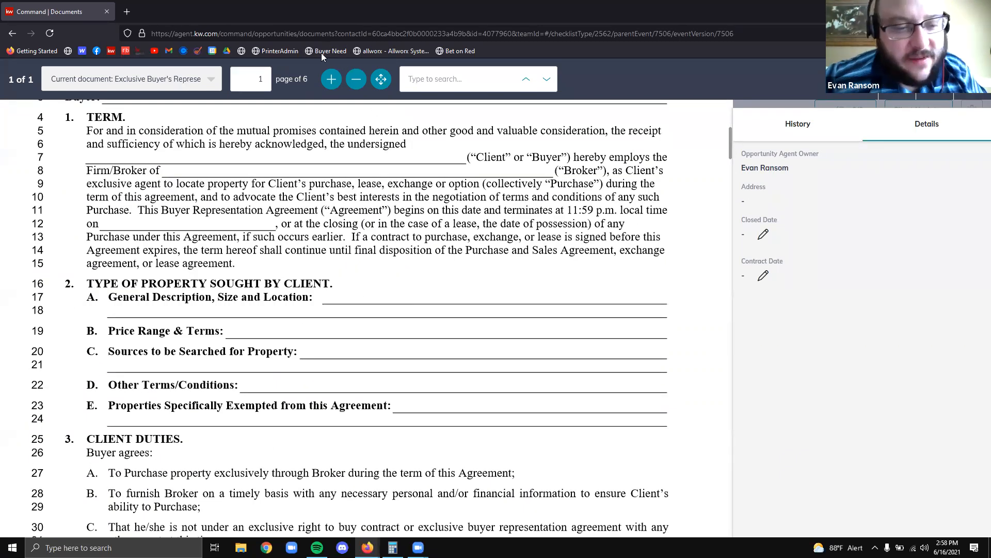
{"action": "scroll", "coordinate": [489, 321], "scroll_direction": "up", "scroll_amount": 5}
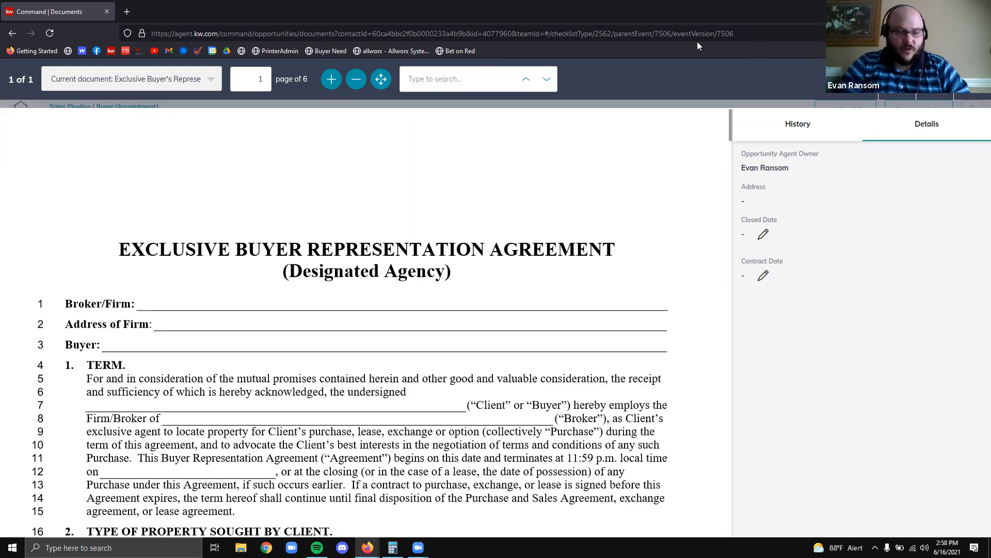
{"action": "key", "text": "Escape"}
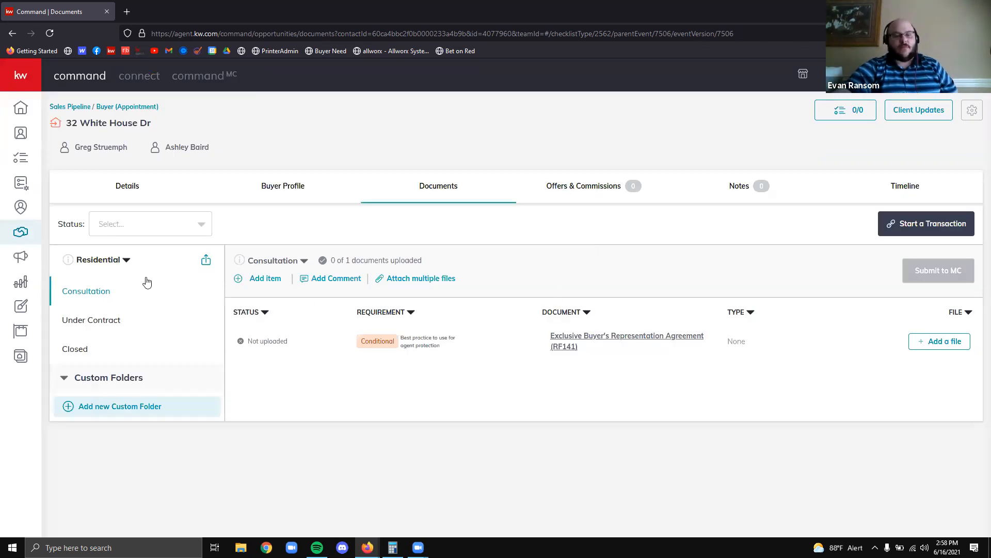
Browse the 25-document Under Contract checklist including RF 401, and highlight Start a Transaction
{"action": "left_click", "coordinate": [101, 321]}
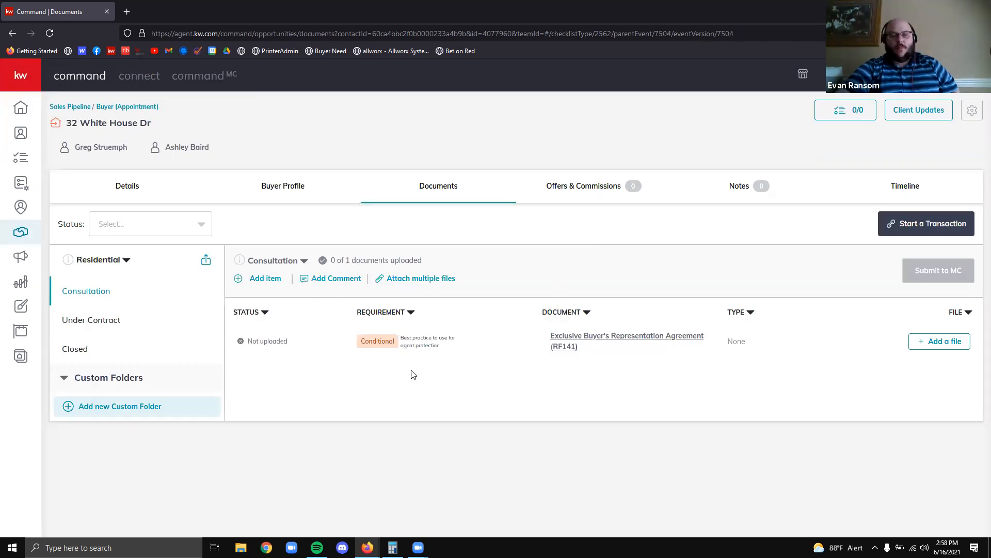
{"action": "scroll", "coordinate": [730, 300], "scroll_direction": "down", "scroll_amount": 6}
{"action": "scroll", "coordinate": [730, 282], "scroll_direction": "down", "scroll_amount": 5}
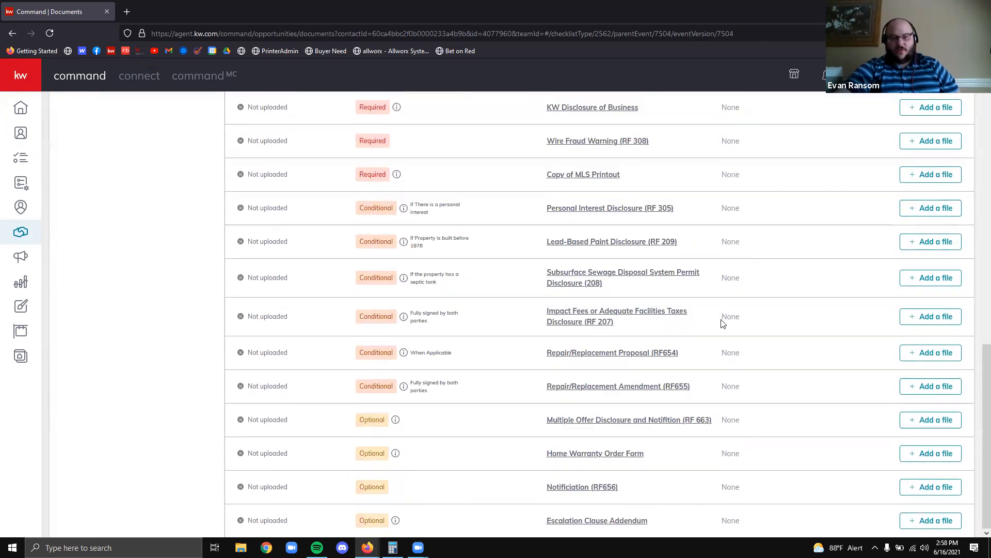
{"action": "scroll", "coordinate": [577, 299], "scroll_direction": "up", "scroll_amount": 13}
{"action": "scroll", "coordinate": [487, 324], "scroll_direction": "down", "scroll_amount": 4}
{"action": "scroll", "coordinate": [465, 310], "scroll_direction": "up", "scroll_amount": 4}
{"action": "scroll", "coordinate": [420, 287], "scroll_direction": "down", "scroll_amount": 1}
{"action": "scroll", "coordinate": [429, 258], "scroll_direction": "up", "scroll_amount": 1}
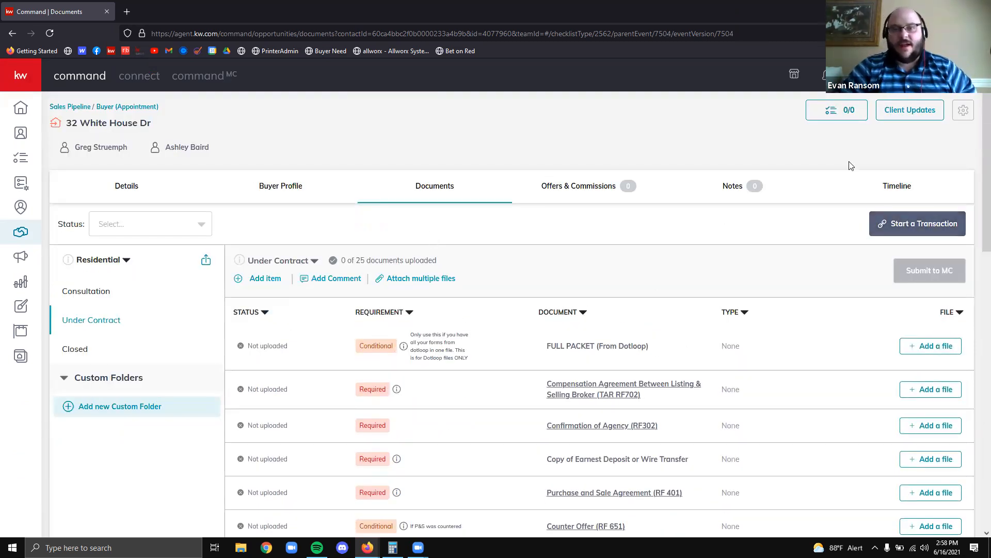
{"action": "left_click_drag", "start_coordinate": [866, 209], "coordinate": [970, 243]}
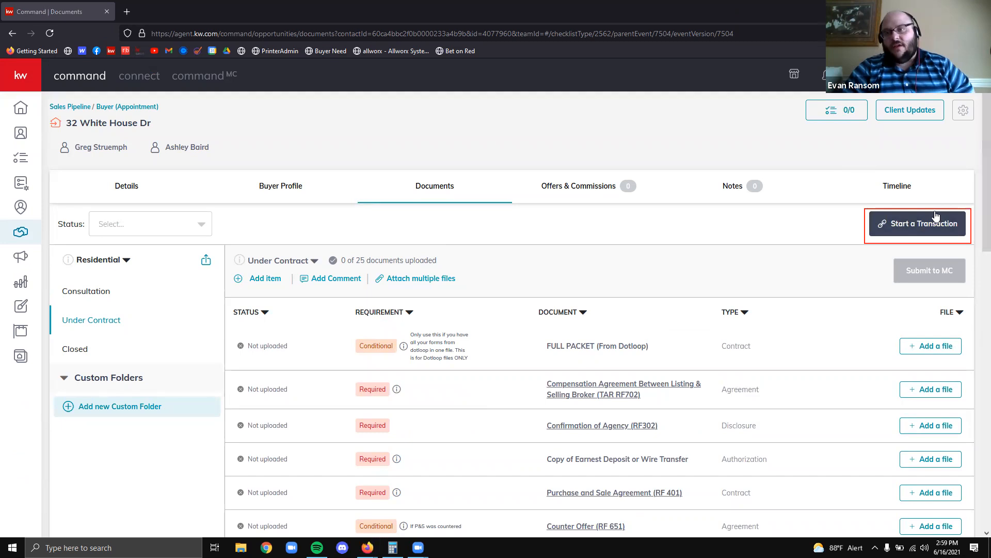
Start a transaction and allow Firefox's blocked pop-up so DocuSign Rooms opens
{"action": "left_click", "coordinate": [917, 223]}
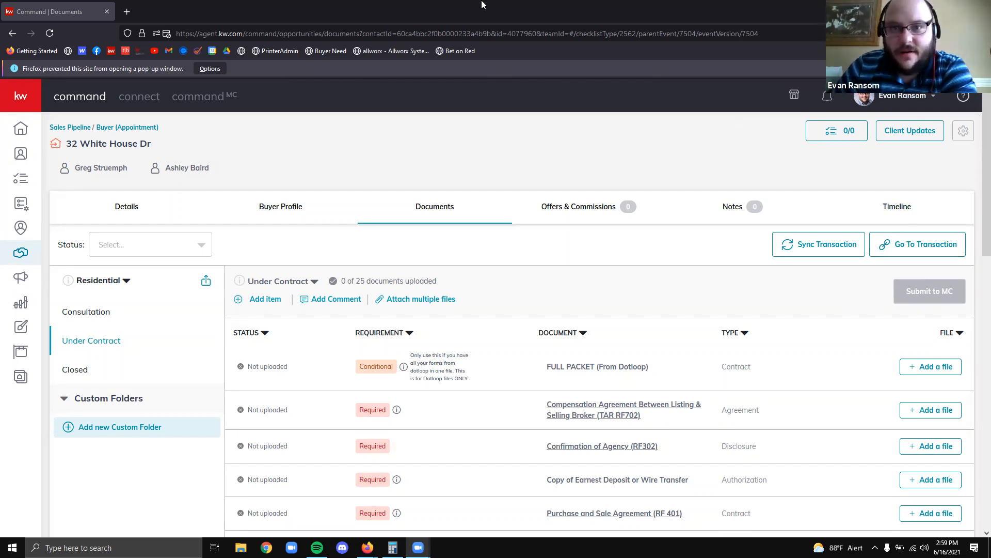
{"action": "left_click_drag", "start_coordinate": [7, 58], "coordinate": [238, 83]}
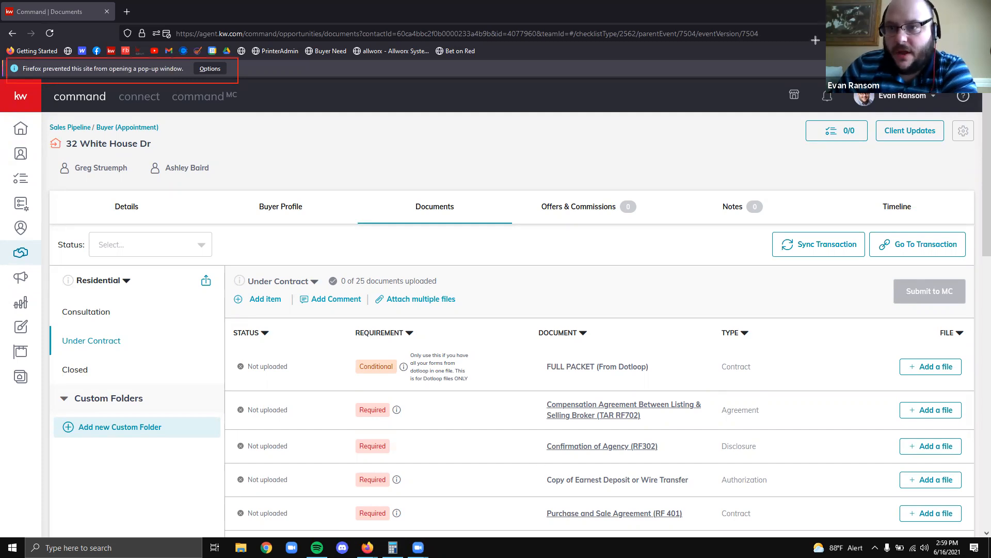
{"action": "left_click_drag", "start_coordinate": [785, 15], "coordinate": [976, 72]}
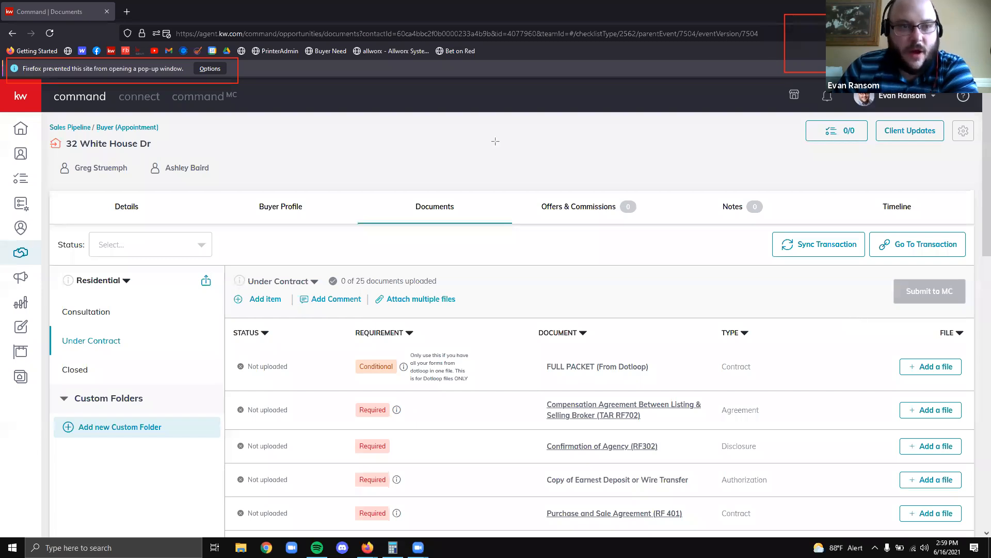
{"action": "left_click", "coordinate": [210, 68]}
{"action": "left_click", "coordinate": [354, 230]}
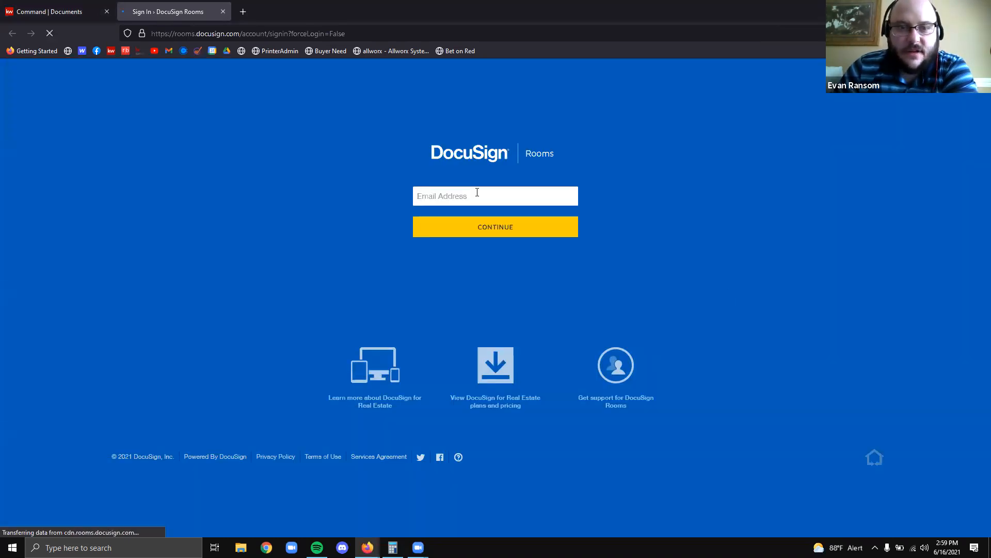
Log in to DocuSign Rooms using the saved account e-mail and password
{"action": "left_click", "coordinate": [477, 192]}
{"action": "type", "text": "EvanRansom"}
{"action": "left_click", "coordinate": [572, 196]}
{"action": "left_click", "coordinate": [493, 245]}
{"action": "left_click", "coordinate": [484, 231]}
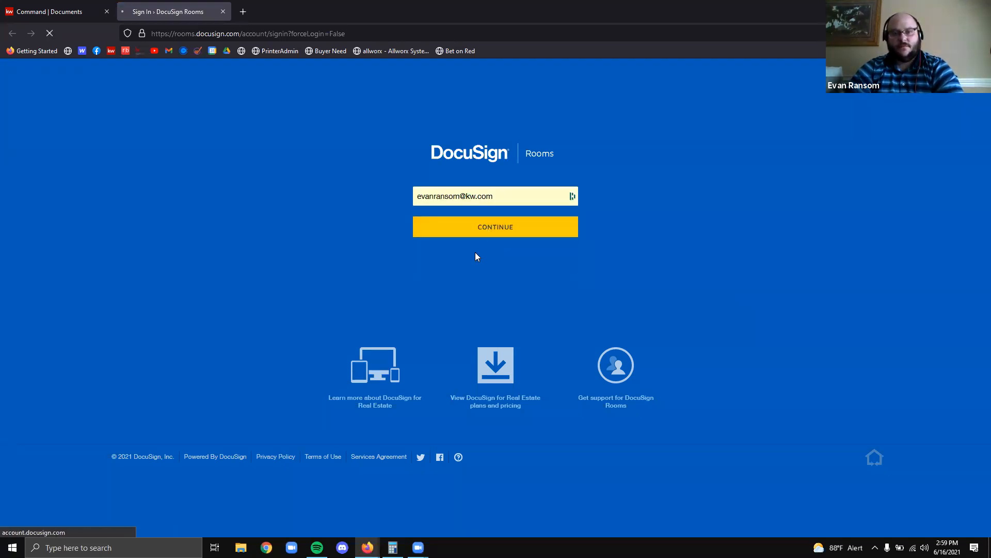
{"action": "left_click", "coordinate": [465, 239]}
{"action": "left_click", "coordinate": [465, 284]}
{"action": "key", "text": "Return"}
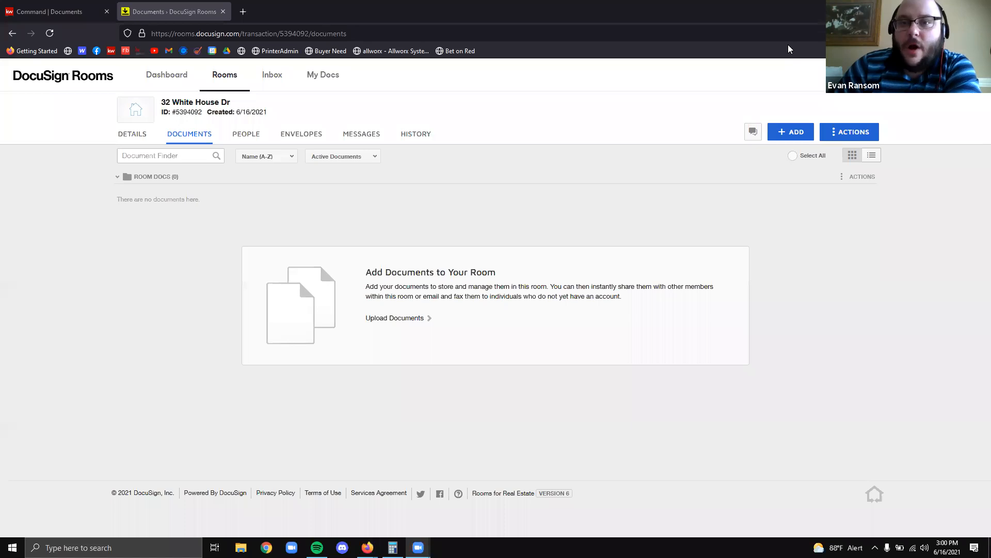
{"action": "mouse_move", "coordinate": [161, 96]}
{"action": "left_mouse_down"}
{"action": "mouse_move", "coordinate": [260, 127]}
{"action": "mouse_move", "coordinate": [283, 122]}
{"action": "left_mouse_up"}
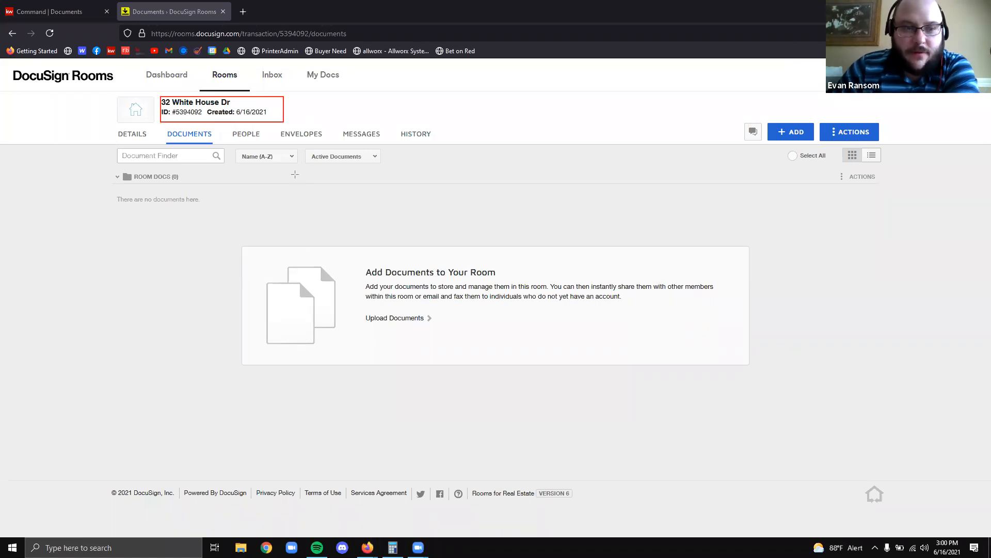
{"action": "left_click", "coordinate": [132, 135]}
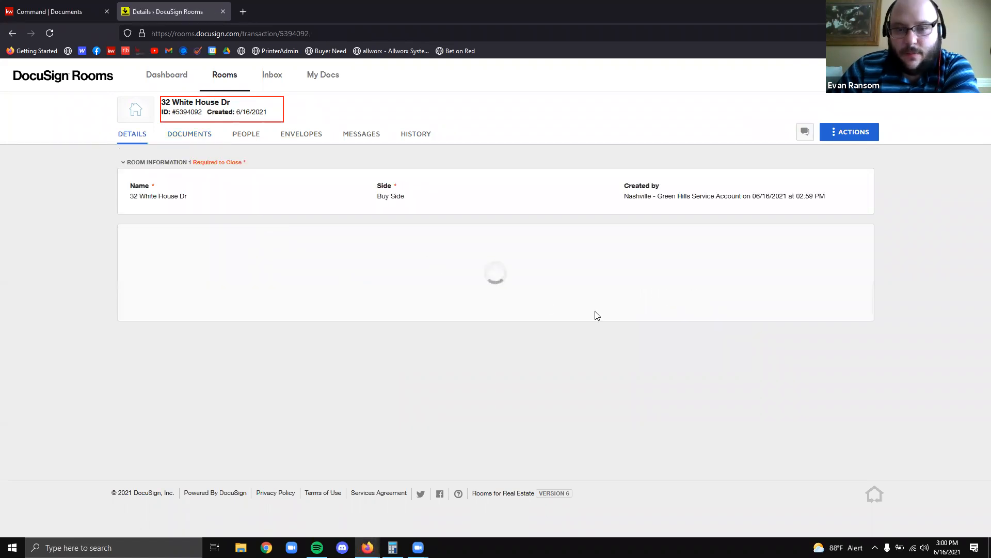
{"action": "scroll", "coordinate": [739, 268], "scroll_direction": "down", "scroll_amount": 7}
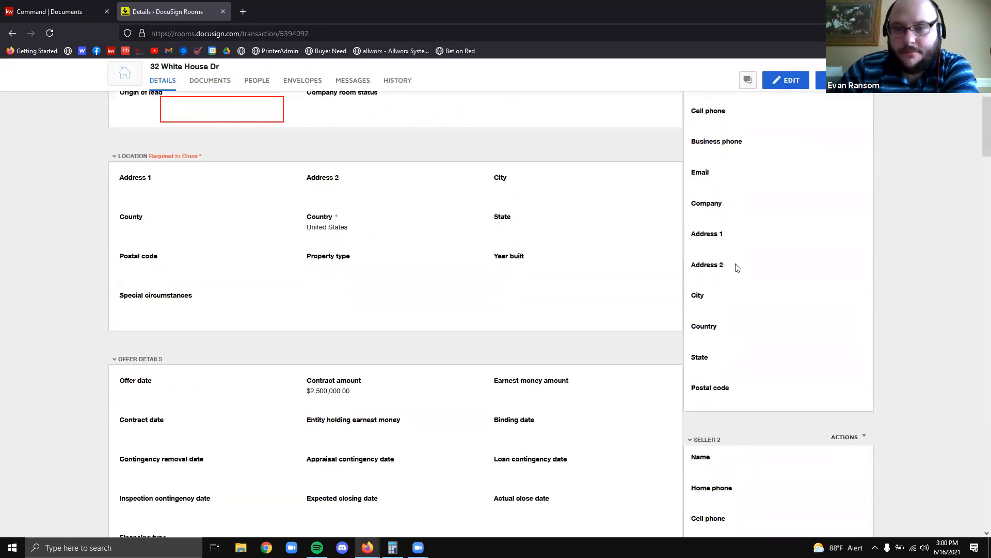
{"action": "scroll", "coordinate": [740, 268], "scroll_direction": "down", "scroll_amount": 8}
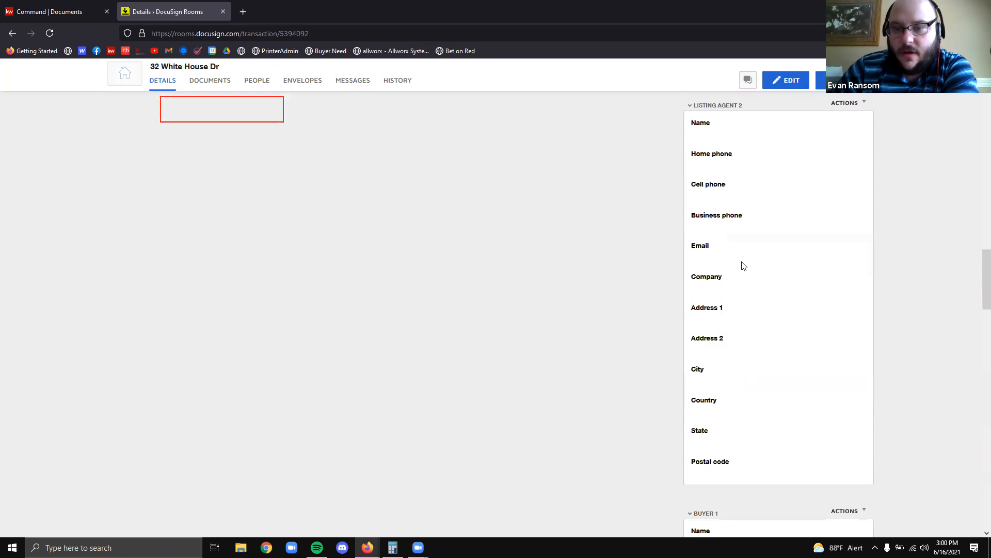
{"action": "scroll", "coordinate": [749, 265], "scroll_direction": "up", "scroll_amount": 3}
{"action": "scroll", "coordinate": [746, 253], "scroll_direction": "down", "scroll_amount": 4}
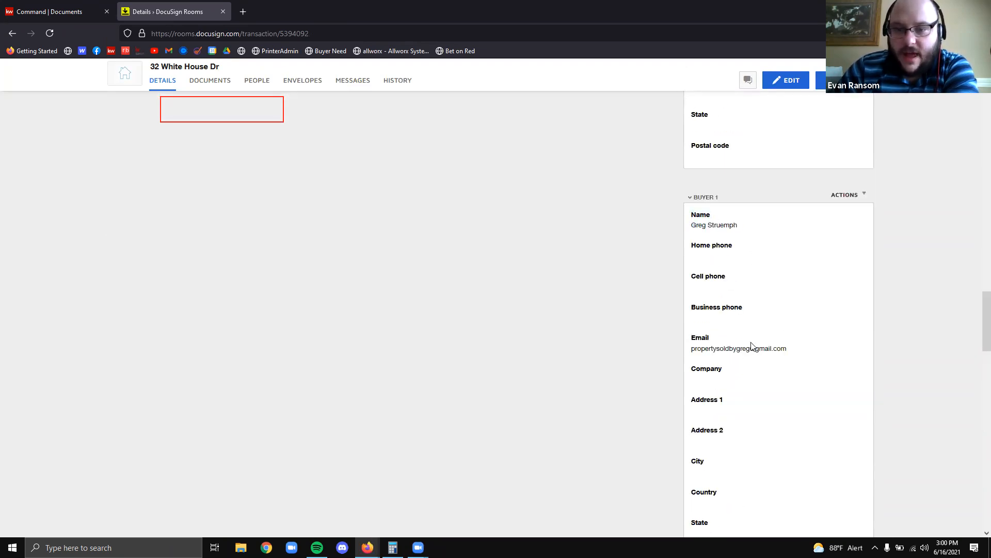
{"action": "left_click_drag", "start_coordinate": [787, 349], "coordinate": [689, 354]}
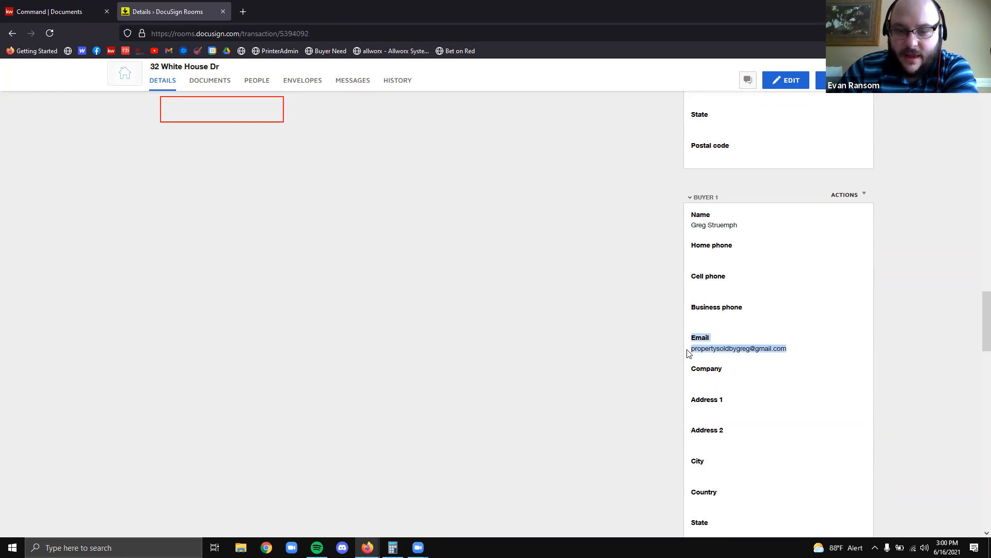
{"action": "scroll", "coordinate": [695, 333], "scroll_direction": "down", "scroll_amount": 1}
{"action": "scroll", "coordinate": [695, 331], "scroll_direction": "down", "scroll_amount": 8}
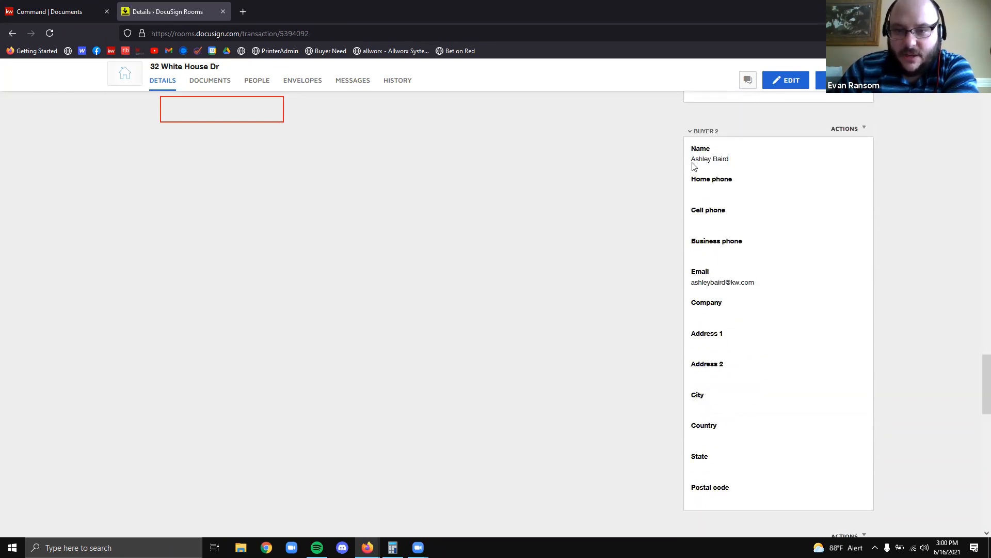
{"action": "left_click_drag", "start_coordinate": [691, 157], "coordinate": [729, 160]}
{"action": "left_click_drag", "start_coordinate": [765, 286], "coordinate": [691, 266]}
{"action": "left_click", "coordinate": [494, 238]}
{"action": "scroll", "coordinate": [382, 207], "scroll_direction": "down", "scroll_amount": 5}
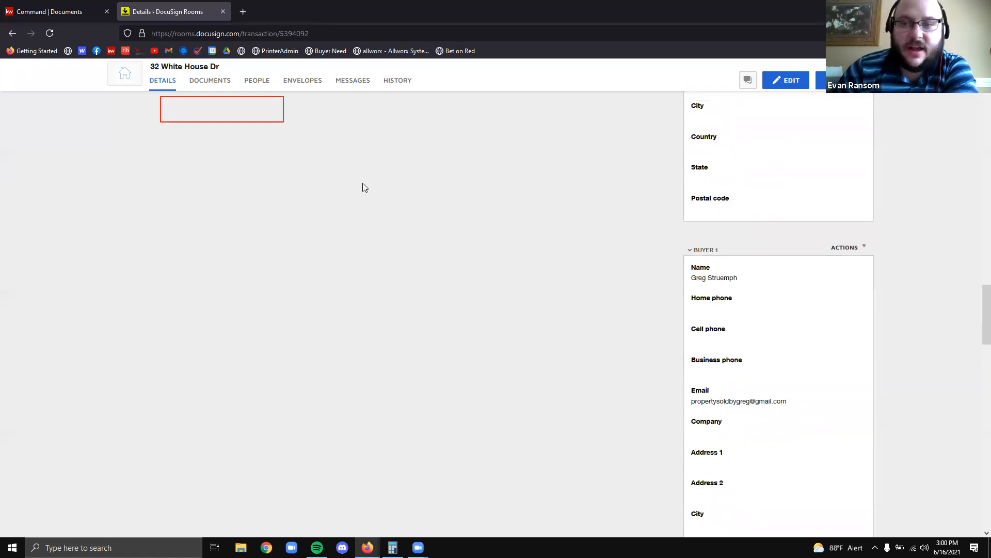
{"action": "scroll", "coordinate": [388, 218], "scroll_direction": "up", "scroll_amount": 15}
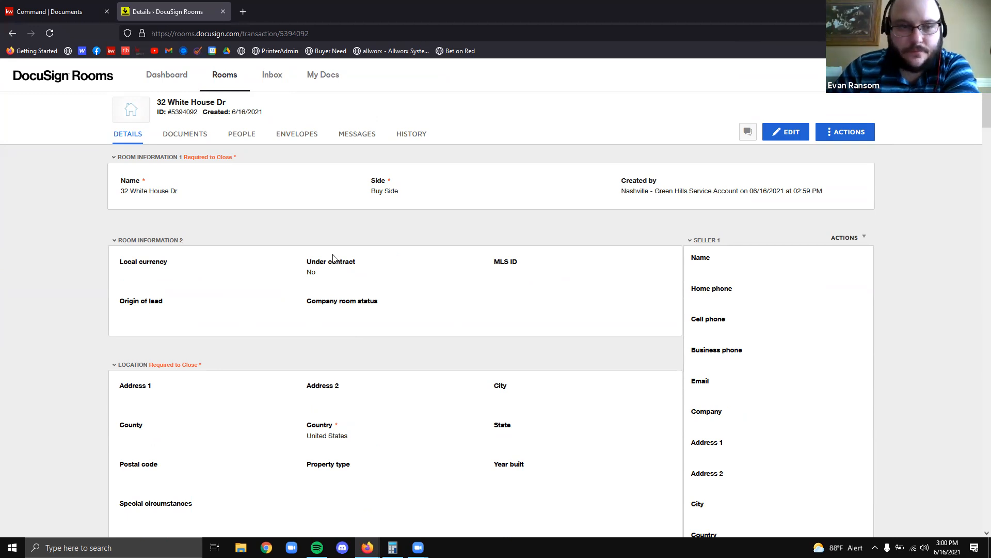
{"action": "left_click", "coordinate": [248, 134]}
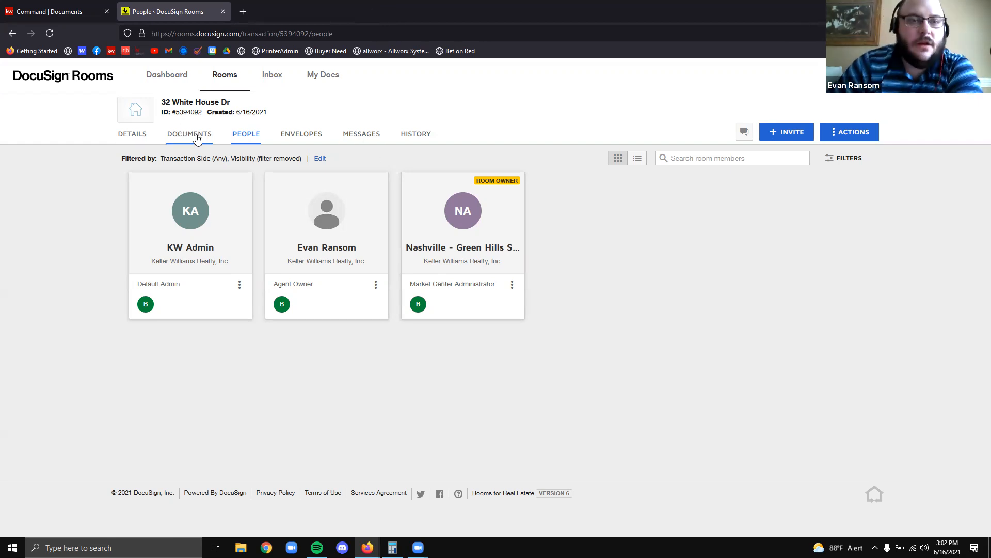
{"action": "left_click", "coordinate": [137, 136]}
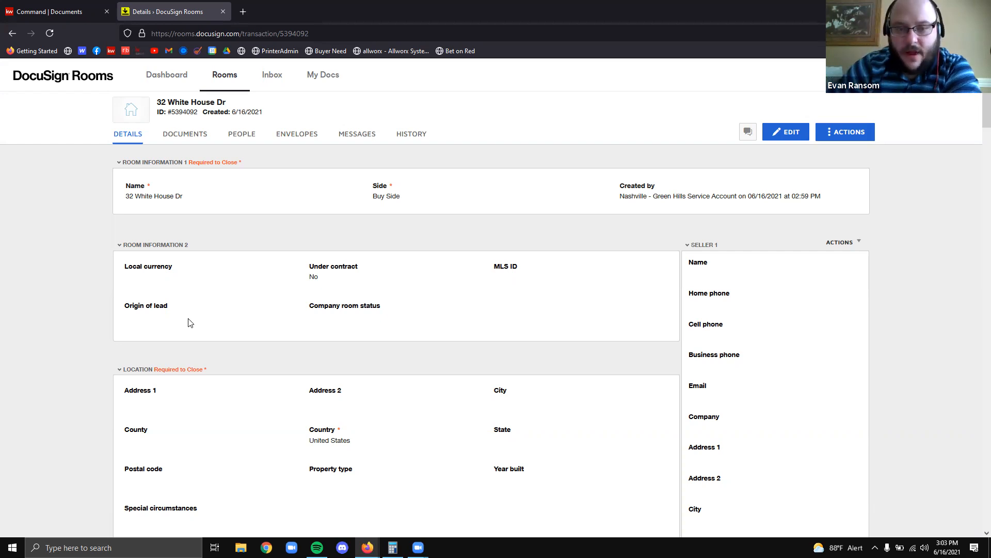
{"action": "scroll", "coordinate": [605, 264], "scroll_direction": "down", "scroll_amount": 2}
{"action": "scroll", "coordinate": [605, 264], "scroll_direction": "up", "scroll_amount": 2}
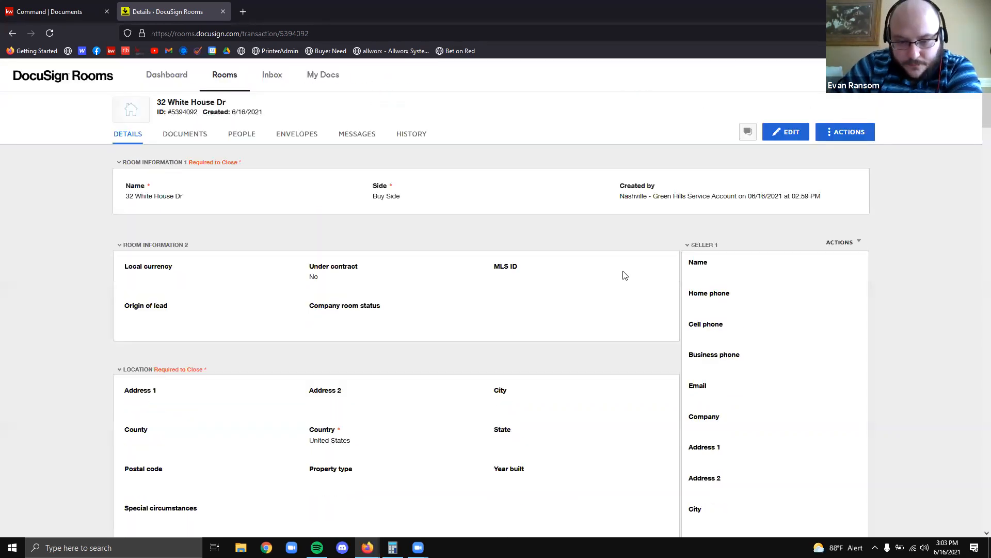
{"action": "scroll", "coordinate": [562, 250], "scroll_direction": "down", "scroll_amount": 1}
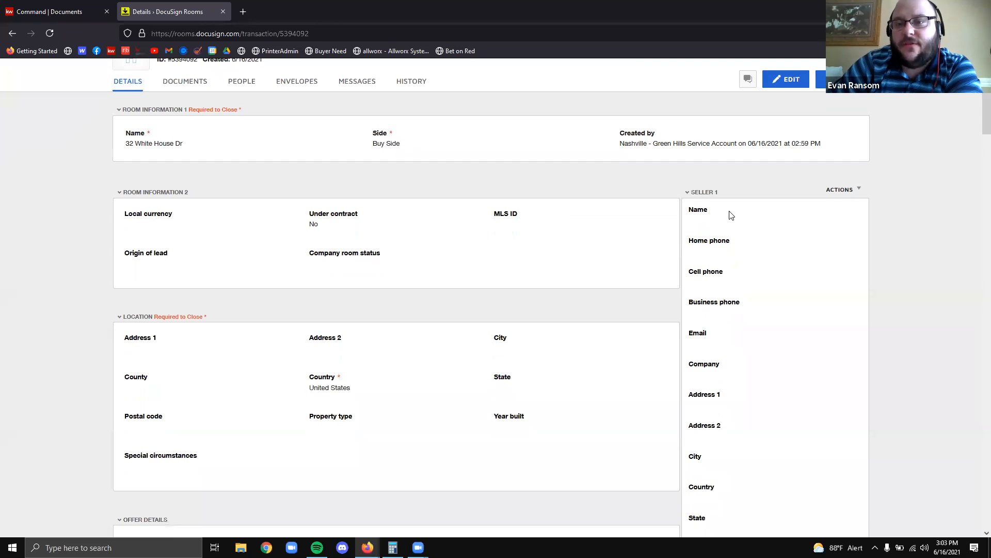
{"action": "mouse_move", "coordinate": [678, 176]}
{"action": "left_mouse_down"}
{"action": "mouse_move", "coordinate": [879, 423]}
{"action": "mouse_move", "coordinate": [905, 537]}
{"action": "mouse_move", "coordinate": [886, 524]}
{"action": "left_mouse_up"}
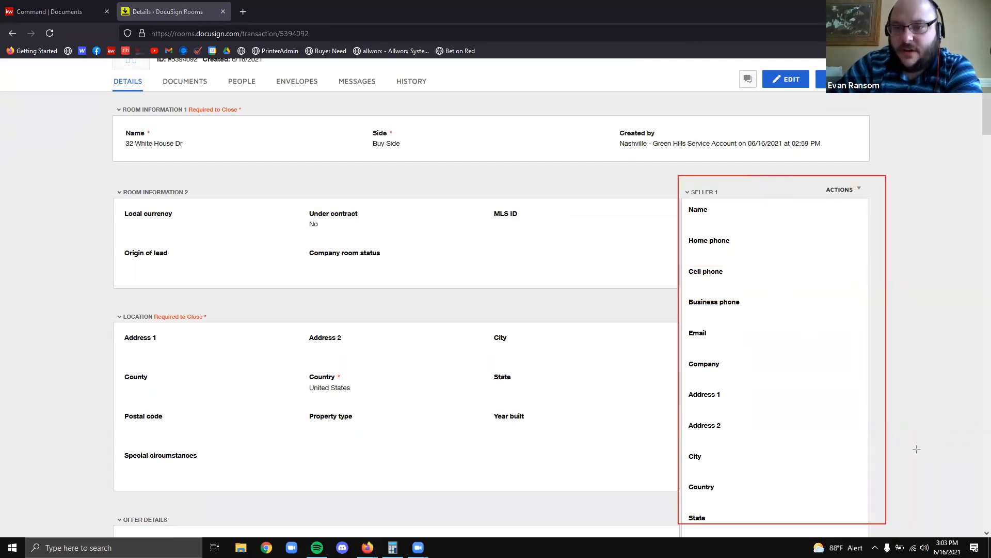
{"action": "scroll", "coordinate": [912, 258], "scroll_direction": "down", "scroll_amount": 3}
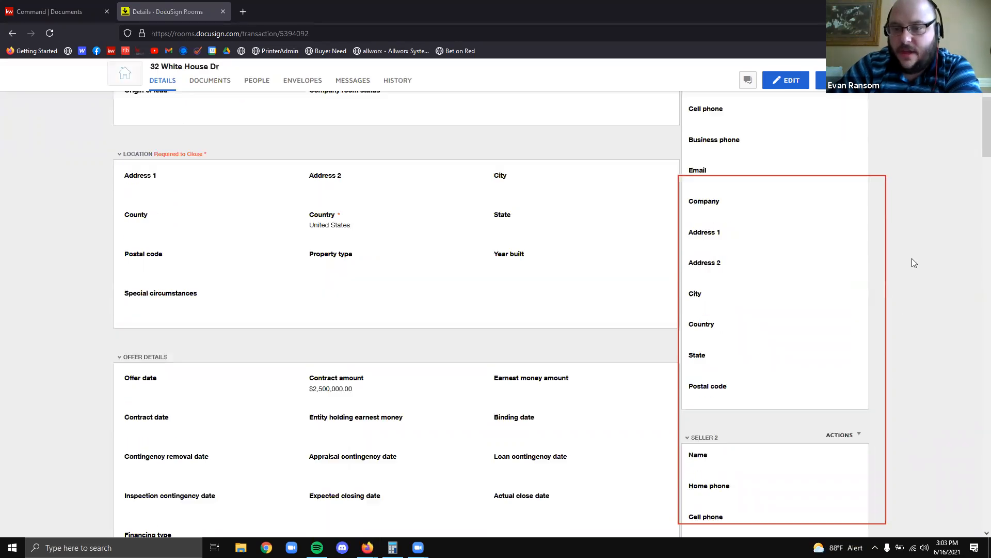
{"action": "scroll", "coordinate": [912, 259], "scroll_direction": "down", "scroll_amount": 10}
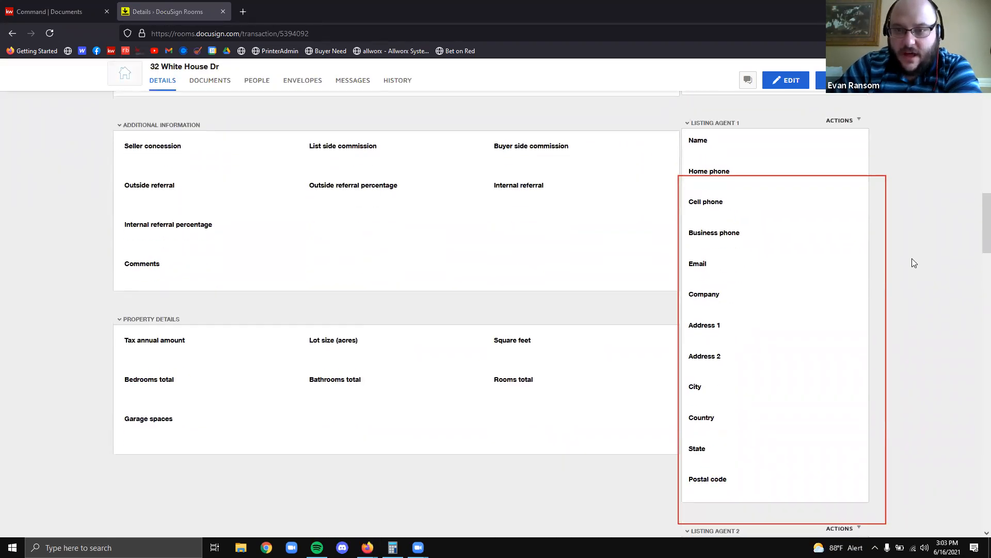
{"action": "scroll", "coordinate": [912, 259], "scroll_direction": "down", "scroll_amount": 10}
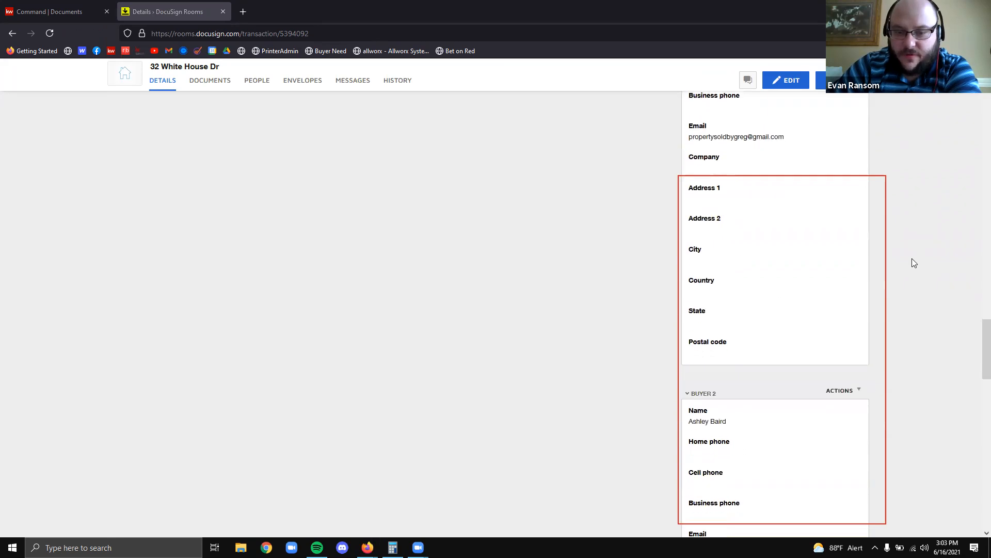
{"action": "scroll", "coordinate": [912, 258], "scroll_direction": "down", "scroll_amount": 11}
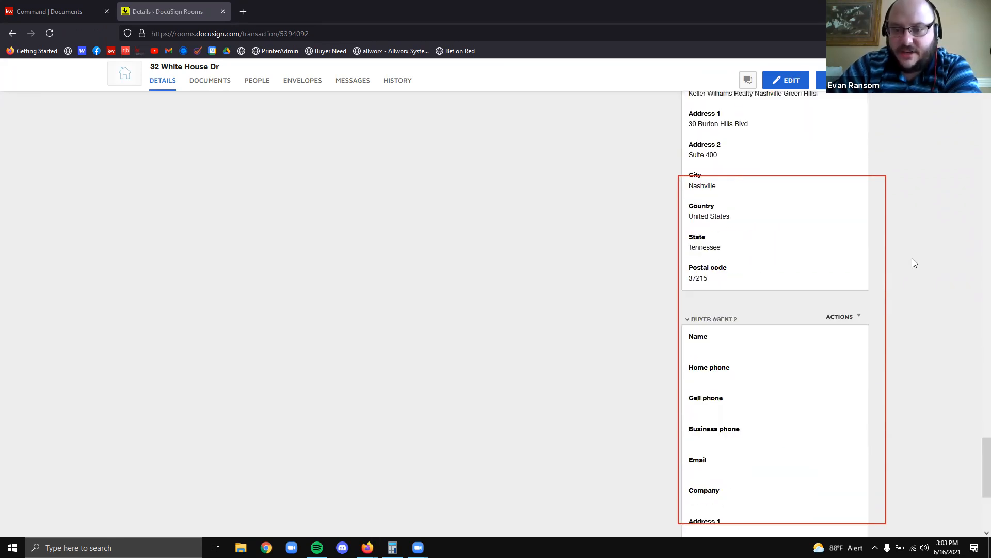
{"action": "scroll", "coordinate": [912, 258], "scroll_direction": "up", "scroll_amount": 5}
{"action": "scroll", "coordinate": [915, 256], "scroll_direction": "up", "scroll_amount": 12}
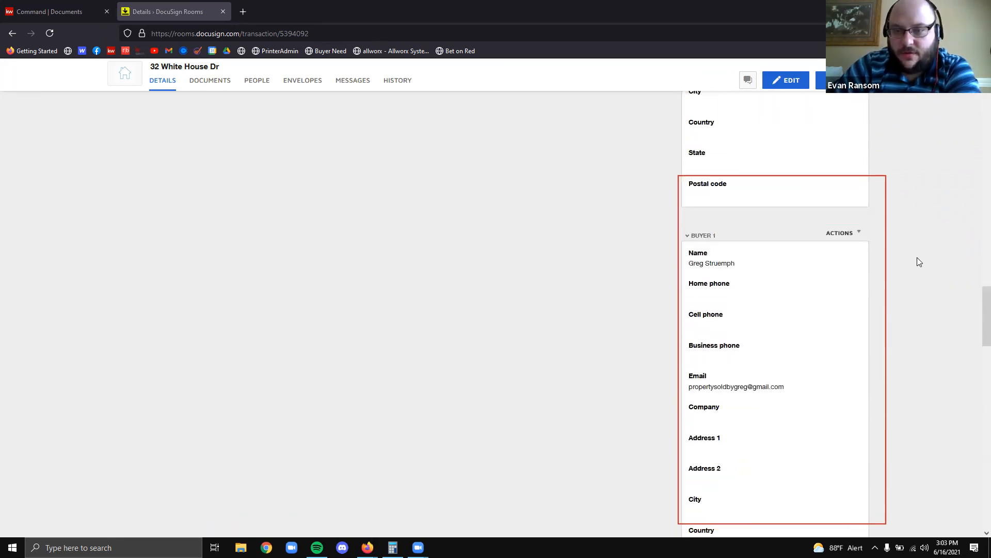
{"action": "scroll", "coordinate": [917, 257], "scroll_direction": "up", "scroll_amount": 8}
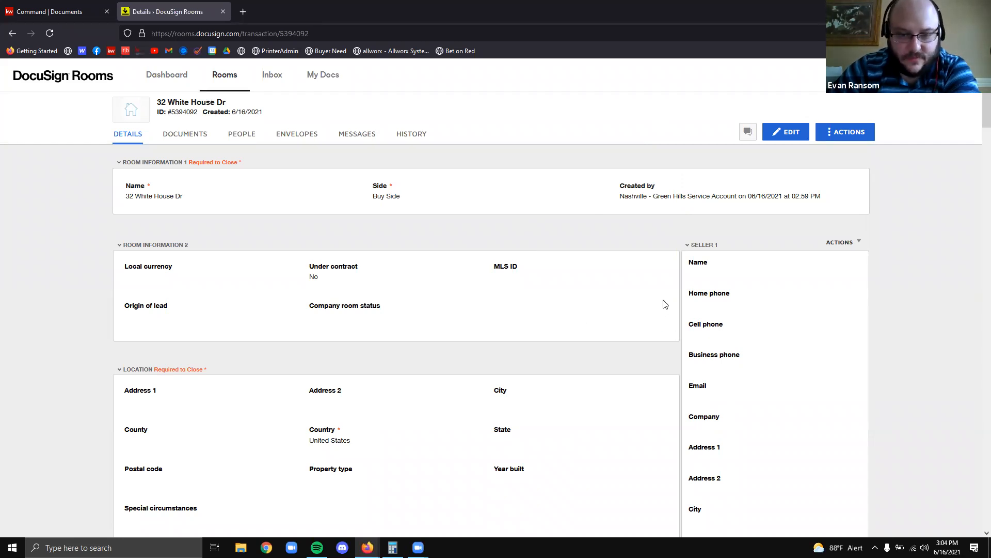
{"action": "scroll", "coordinate": [662, 302], "scroll_direction": "down", "scroll_amount": 2}
{"action": "scroll", "coordinate": [650, 276], "scroll_direction": "up", "scroll_amount": 2}
{"action": "scroll", "coordinate": [637, 277], "scroll_direction": "down", "scroll_amount": 2}
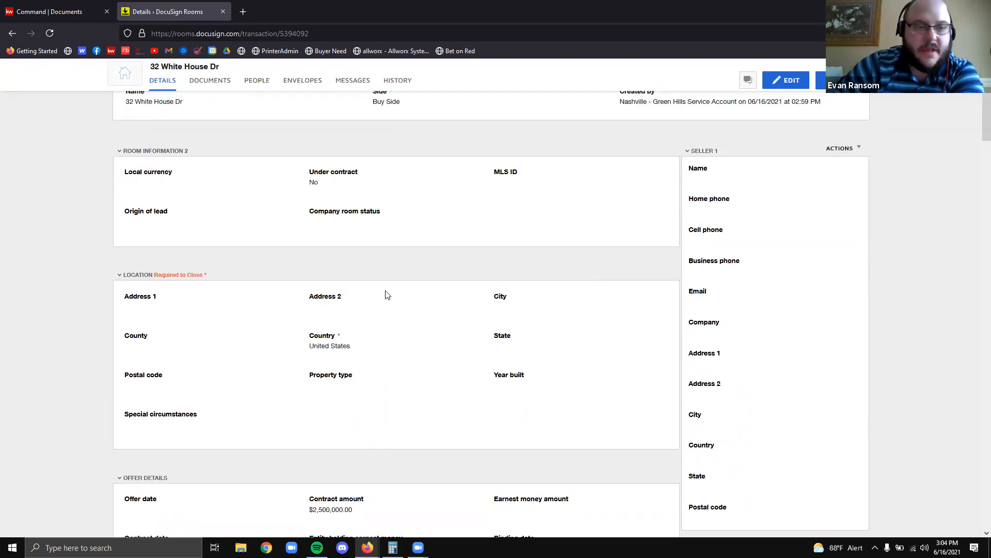
{"action": "scroll", "coordinate": [702, 193], "scroll_direction": "up", "scroll_amount": 1}
{"action": "scroll", "coordinate": [701, 193], "scroll_direction": "up", "scroll_amount": 1}
{"action": "scroll", "coordinate": [475, 357], "scroll_direction": "down", "scroll_amount": 3}
{"action": "scroll", "coordinate": [545, 345], "scroll_direction": "up", "scroll_amount": 3}
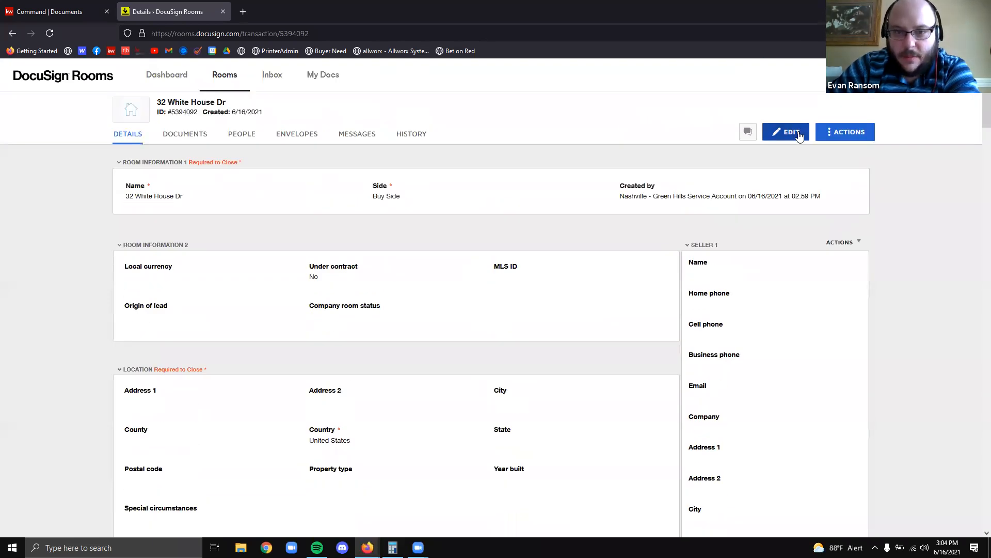
Edit the room details and enter the property's street address and unit number
{"action": "left_click", "coordinate": [802, 133]}
{"action": "scroll", "coordinate": [539, 356], "scroll_direction": "down", "scroll_amount": 3}
{"action": "scroll", "coordinate": [587, 314], "scroll_direction": "up", "scroll_amount": 3}
{"action": "scroll", "coordinate": [443, 290], "scroll_direction": "down", "scroll_amount": 3}
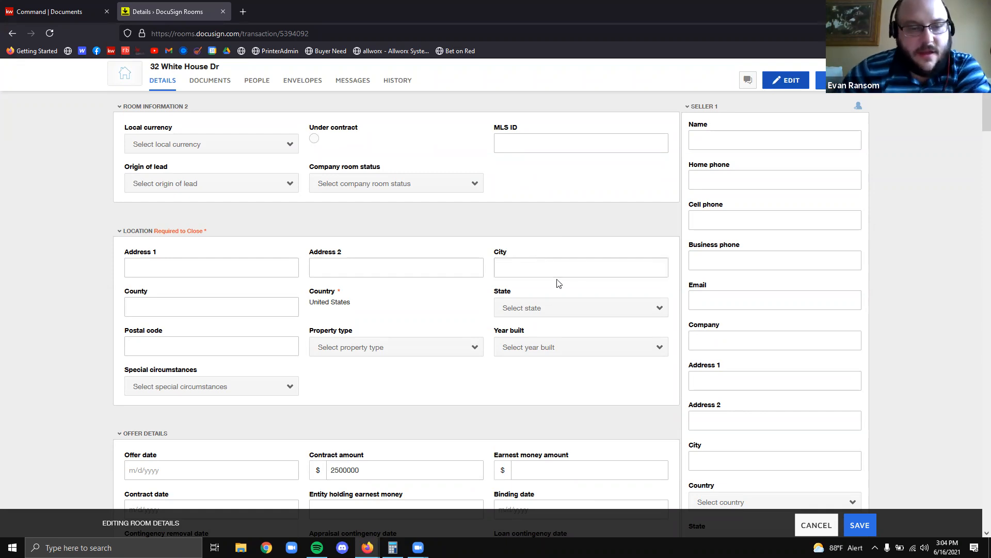
{"action": "left_click", "coordinate": [170, 270]}
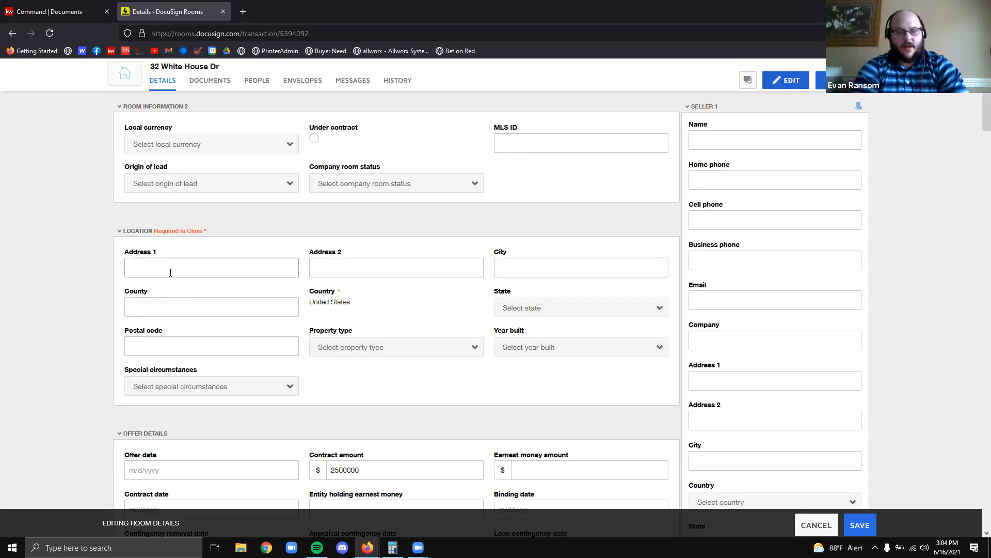
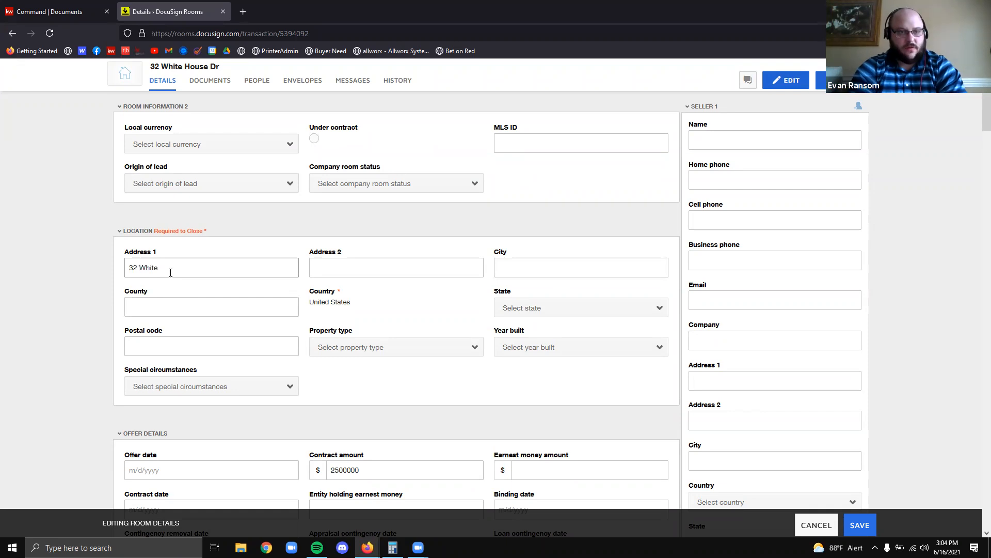
{"action": "key", "text": "Tab"}
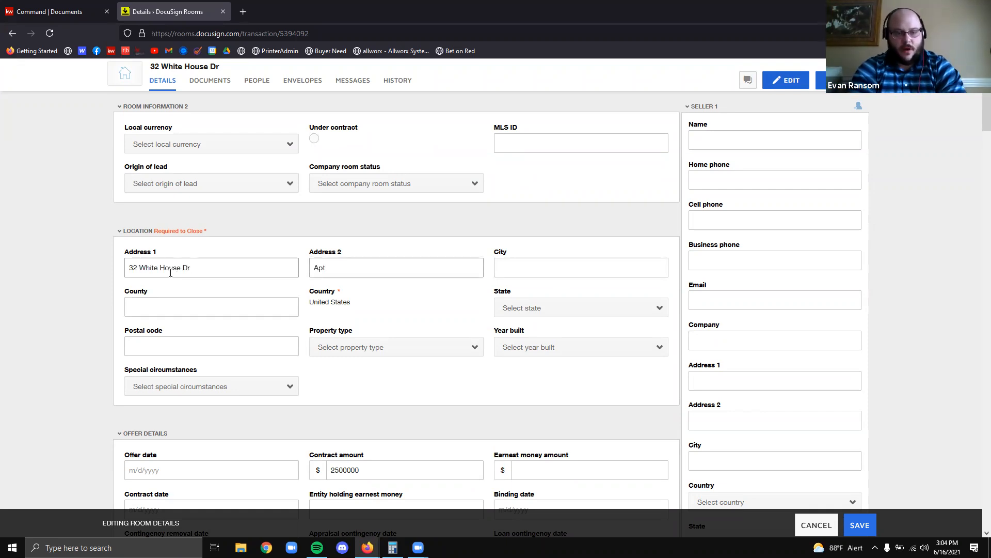
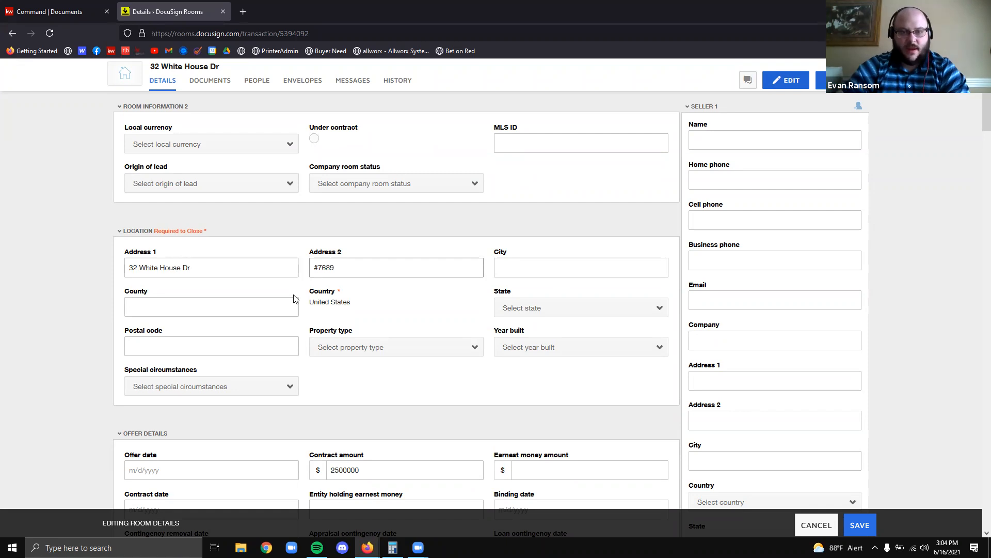
Set city to Malibu, state to Tennessee and postal code 123456
{"action": "scroll", "coordinate": [469, 355], "scroll_direction": "down", "scroll_amount": 4}
{"action": "scroll", "coordinate": [475, 362], "scroll_direction": "up", "scroll_amount": 4}
{"action": "scroll", "coordinate": [498, 368], "scroll_direction": "down", "scroll_amount": 4}
{"action": "scroll", "coordinate": [504, 351], "scroll_direction": "up", "scroll_amount": 5}
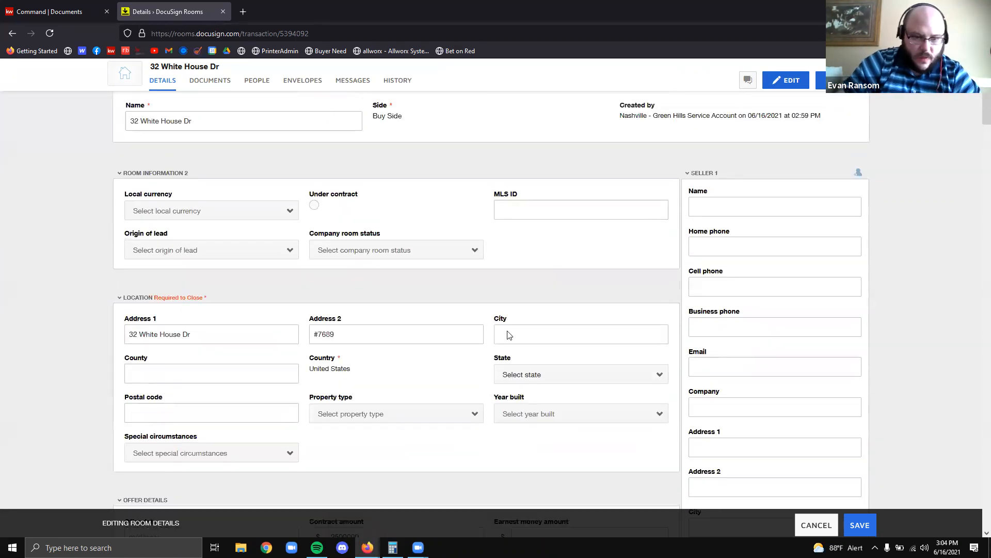
{"action": "scroll", "coordinate": [560, 371], "scroll_direction": "up", "scroll_amount": 2}
{"action": "scroll", "coordinate": [556, 365], "scroll_direction": "down", "scroll_amount": 4}
{"action": "scroll", "coordinate": [523, 348], "scroll_direction": "up", "scroll_amount": 4}
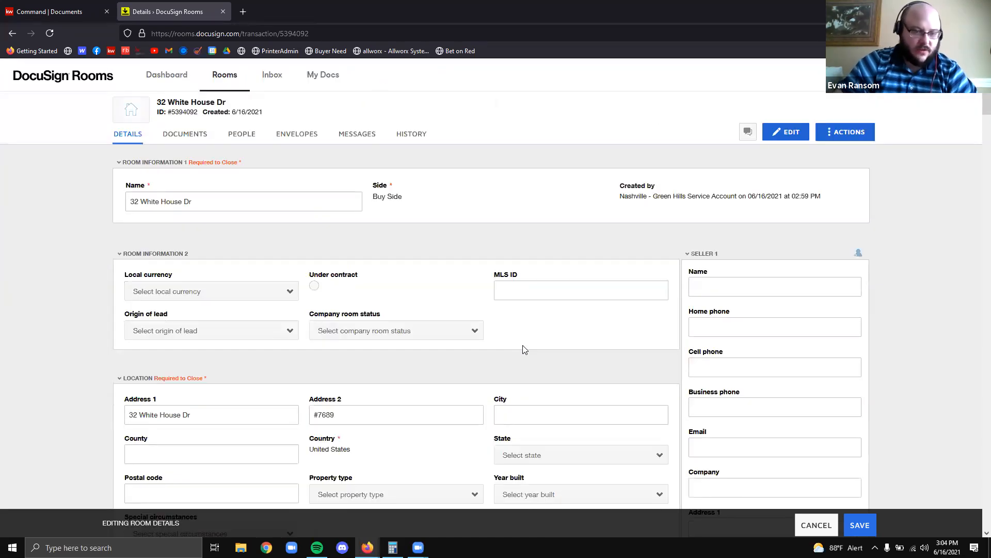
{"action": "scroll", "coordinate": [523, 350], "scroll_direction": "down", "scroll_amount": 3}
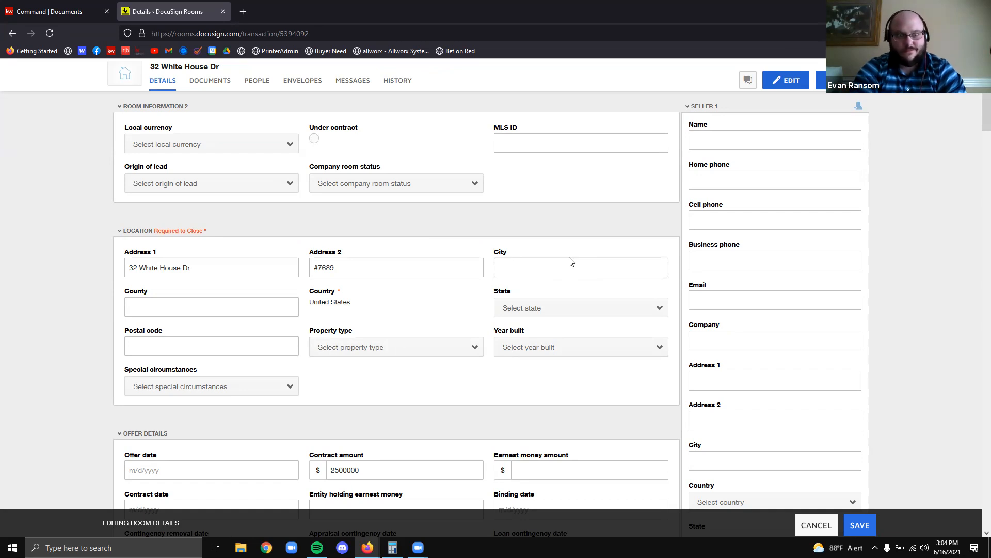
{"action": "type", "text": "Malibu"}
{"action": "key", "text": "Tab"}
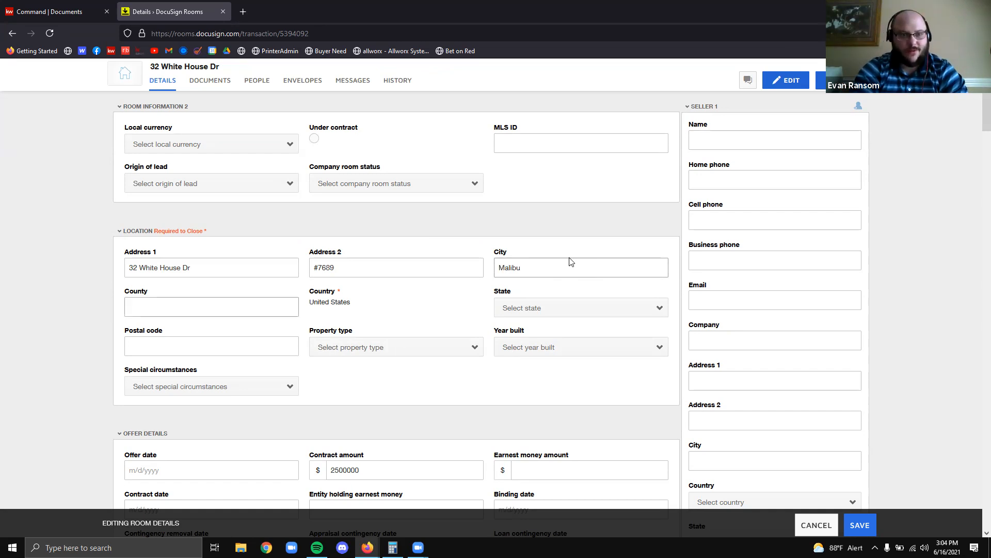
{"action": "left_click", "coordinate": [533, 305]}
{"action": "scroll", "coordinate": [562, 214], "scroll_direction": "down", "scroll_amount": 3}
{"action": "scroll", "coordinate": [562, 214], "scroll_direction": "down", "scroll_amount": 10}
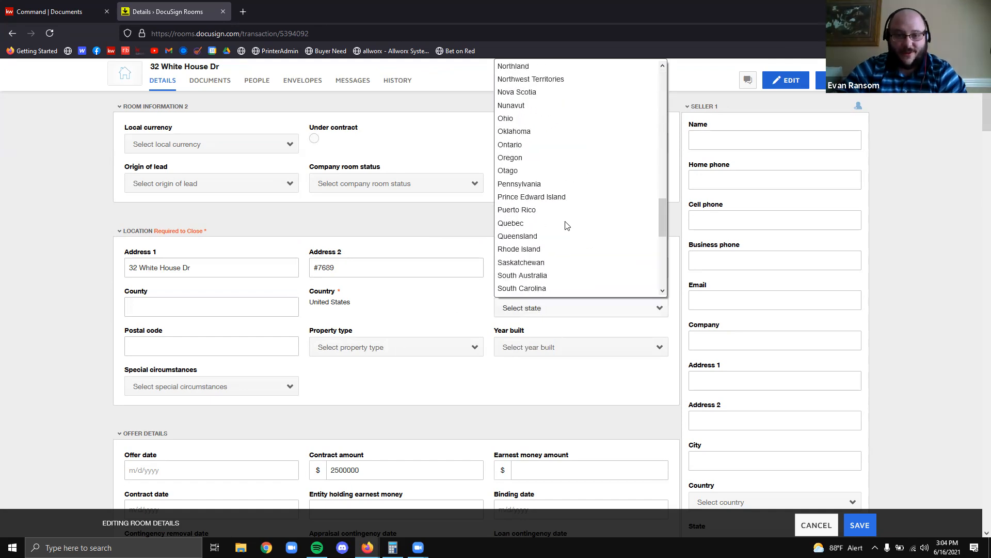
{"action": "left_click", "coordinate": [561, 249]}
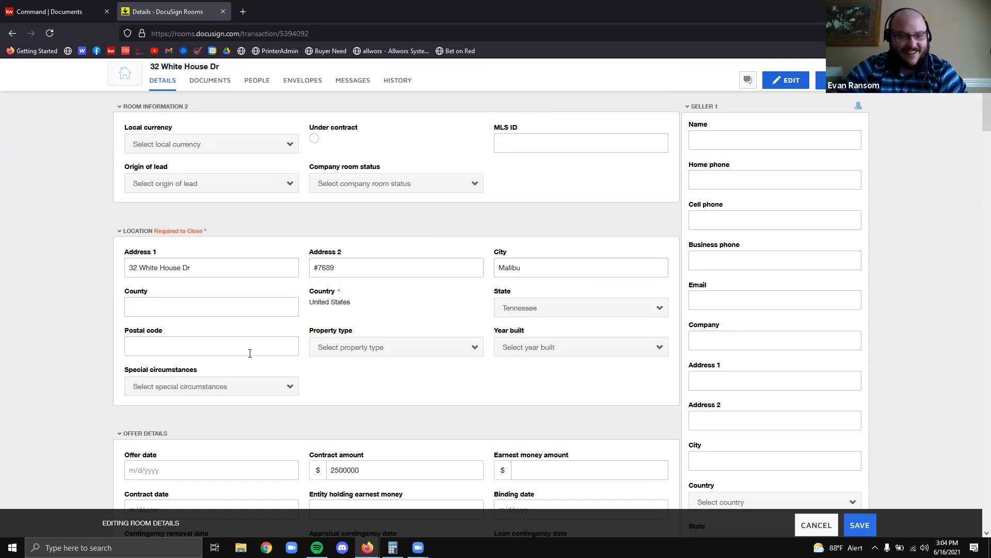
{"action": "left_click", "coordinate": [242, 350]}
{"action": "type", "text": "123456"}
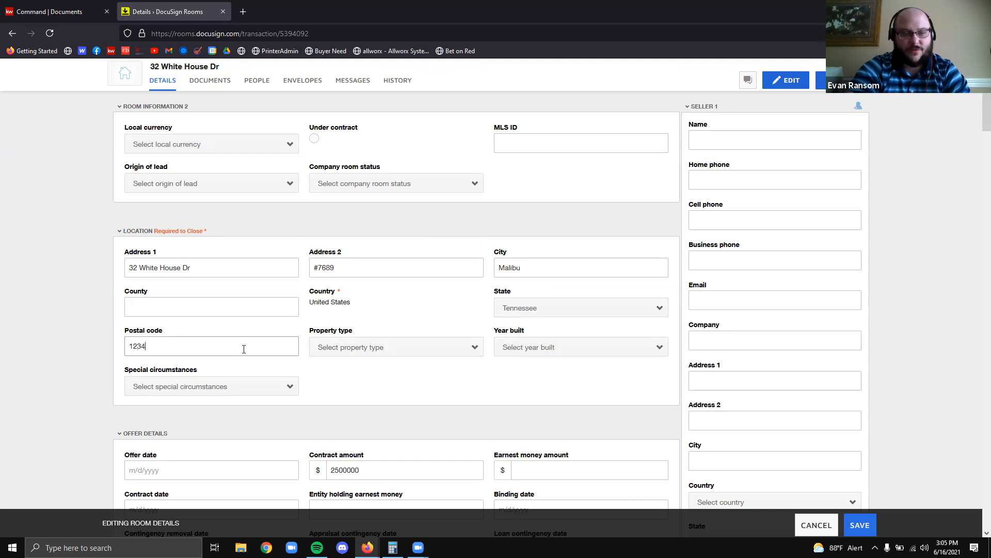
{"action": "left_click", "coordinate": [78, 311]}
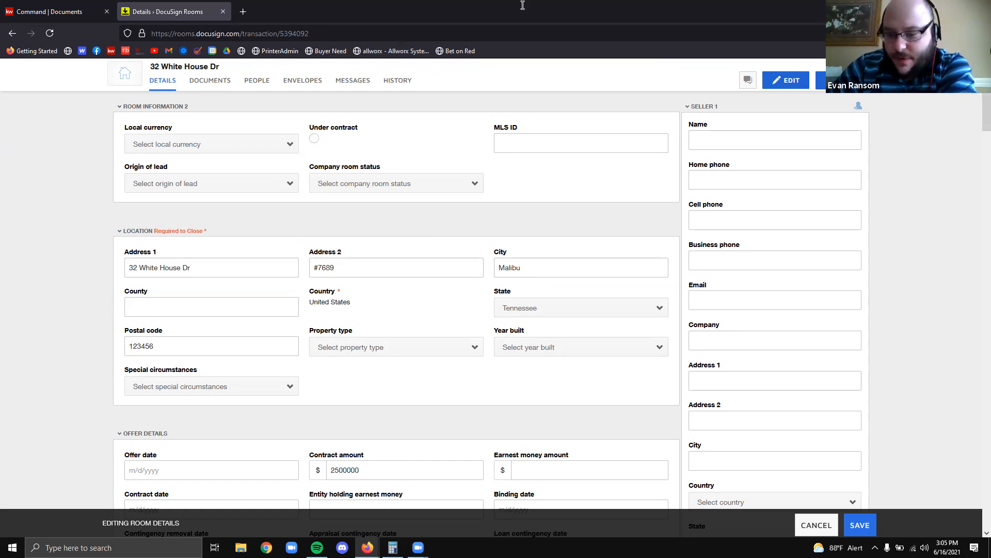
Save the room's location details, review them, and go to the room's Documents page
{"action": "left_click", "coordinate": [868, 530]}
{"action": "scroll", "coordinate": [331, 291], "scroll_direction": "down", "scroll_amount": 3}
{"action": "scroll", "coordinate": [355, 288], "scroll_direction": "up", "scroll_amount": 4}
{"action": "scroll", "coordinate": [532, 217], "scroll_direction": "down", "scroll_amount": 9}
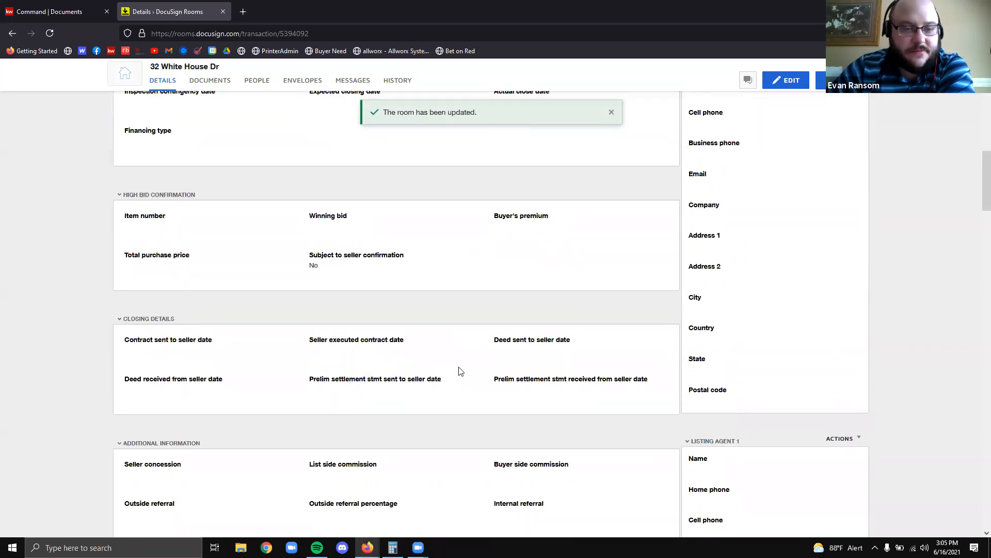
{"action": "scroll", "coordinate": [461, 371], "scroll_direction": "down", "scroll_amount": 7}
{"action": "scroll", "coordinate": [454, 374], "scroll_direction": "up", "scroll_amount": 11}
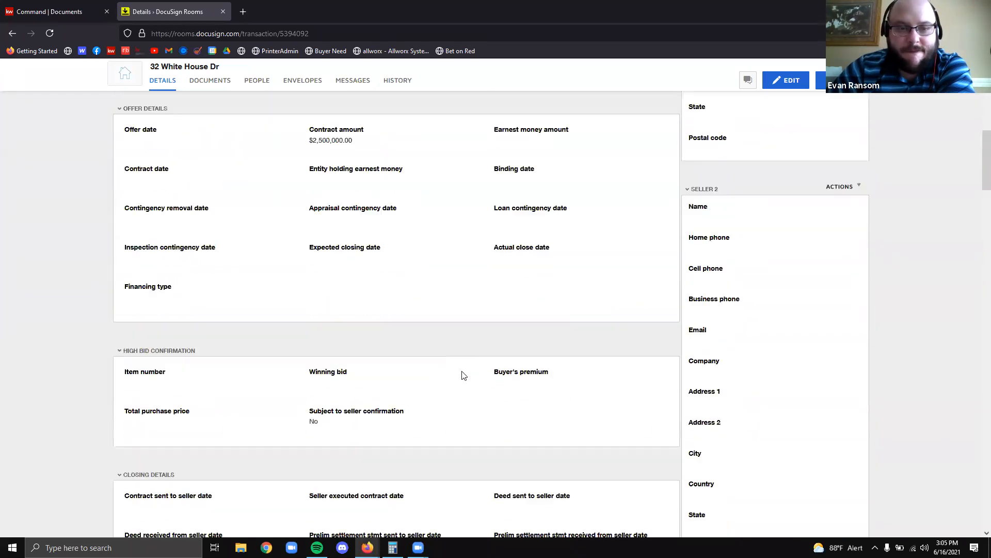
{"action": "scroll", "coordinate": [464, 375], "scroll_direction": "up", "scroll_amount": 3}
{"action": "left_click_drag", "start_coordinate": [367, 301], "coordinate": [305, 290]}
{"action": "left_click", "coordinate": [518, 298]}
{"action": "scroll", "coordinate": [519, 301], "scroll_direction": "down", "scroll_amount": 3}
{"action": "scroll", "coordinate": [519, 301], "scroll_direction": "up", "scroll_amount": 5}
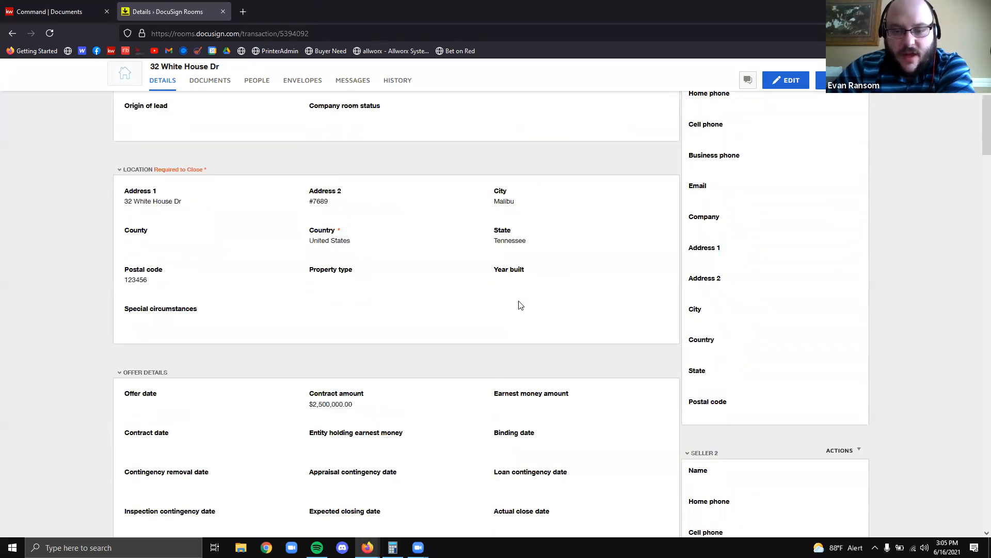
{"action": "scroll", "coordinate": [521, 304], "scroll_direction": "up", "scroll_amount": 5}
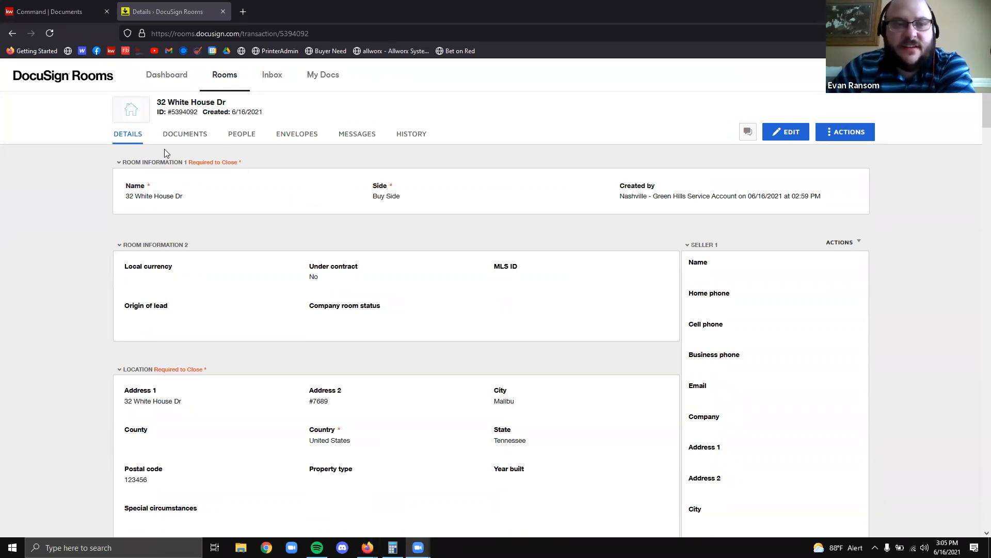
{"action": "left_click", "coordinate": [187, 147]}
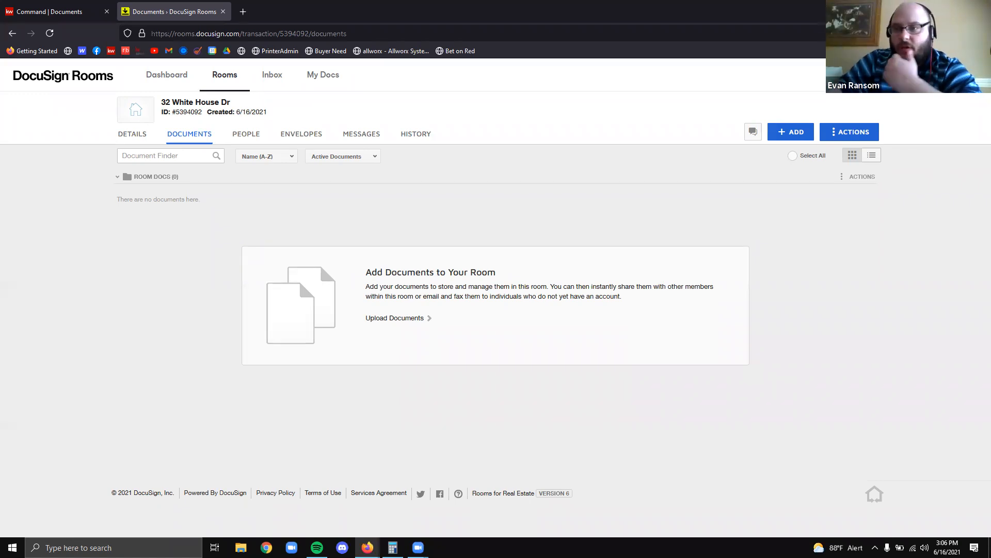
Open personal Preferences from the account menu and view the Integrations settings
{"action": "left_click", "coordinate": [972, 75]}
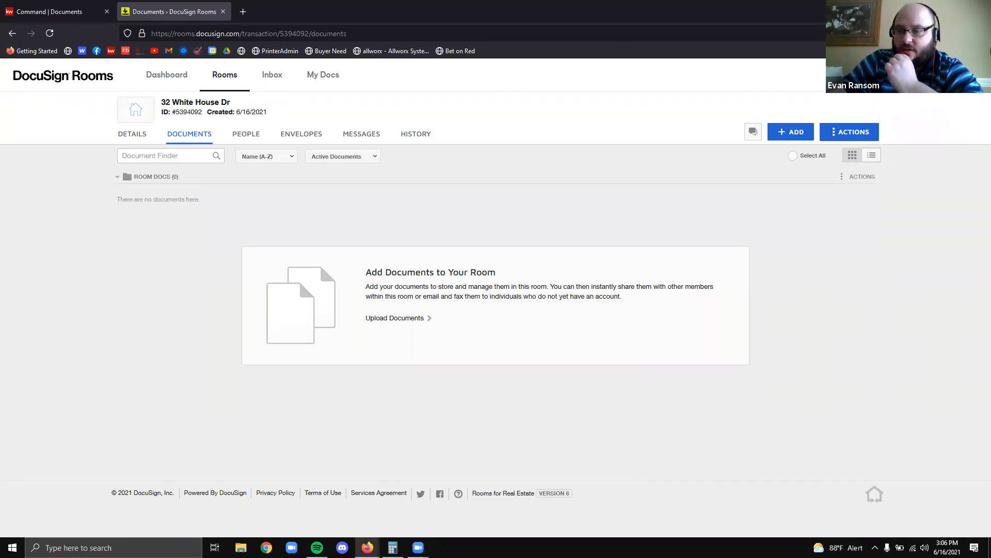
{"action": "mouse_move", "coordinate": [969, 75]}
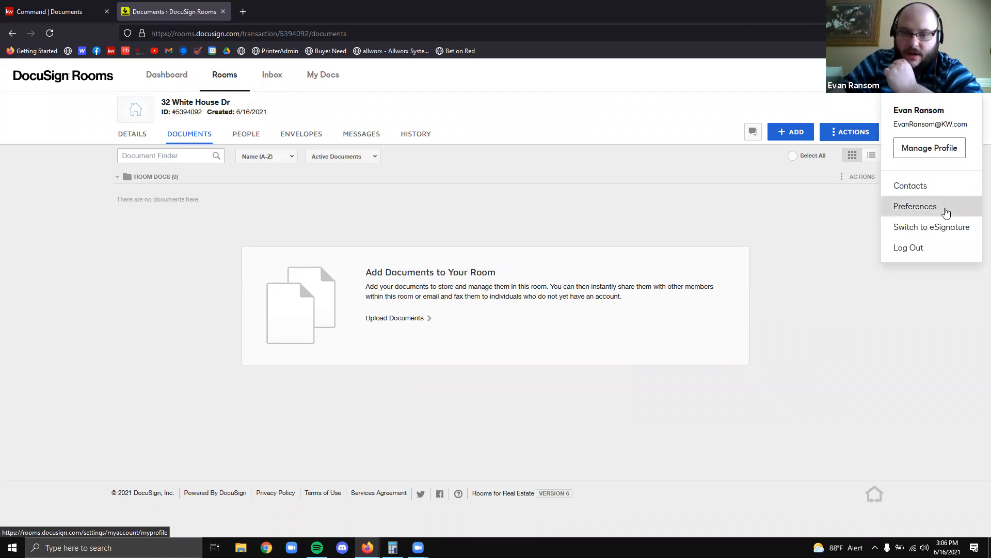
{"action": "left_click", "coordinate": [946, 208]}
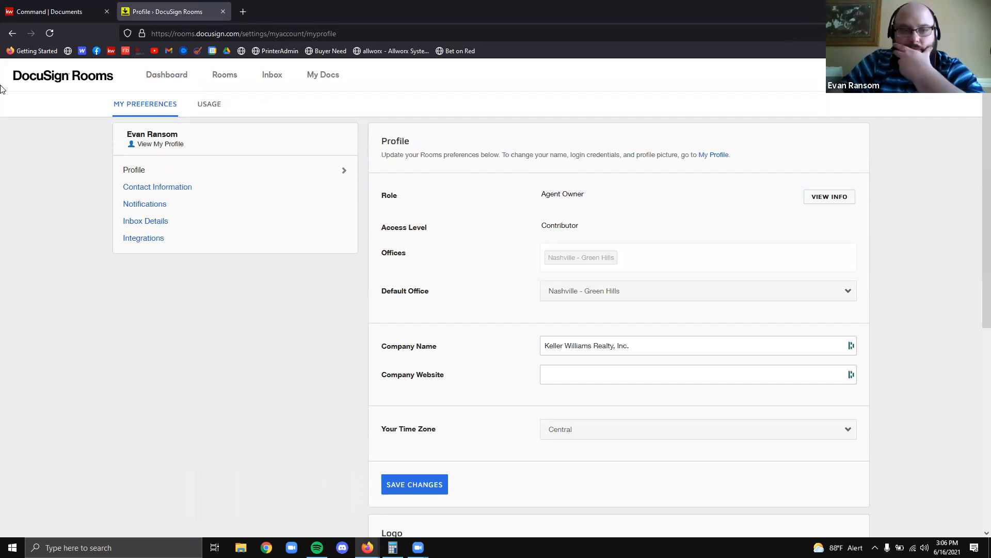
{"action": "left_click", "coordinate": [160, 242]}
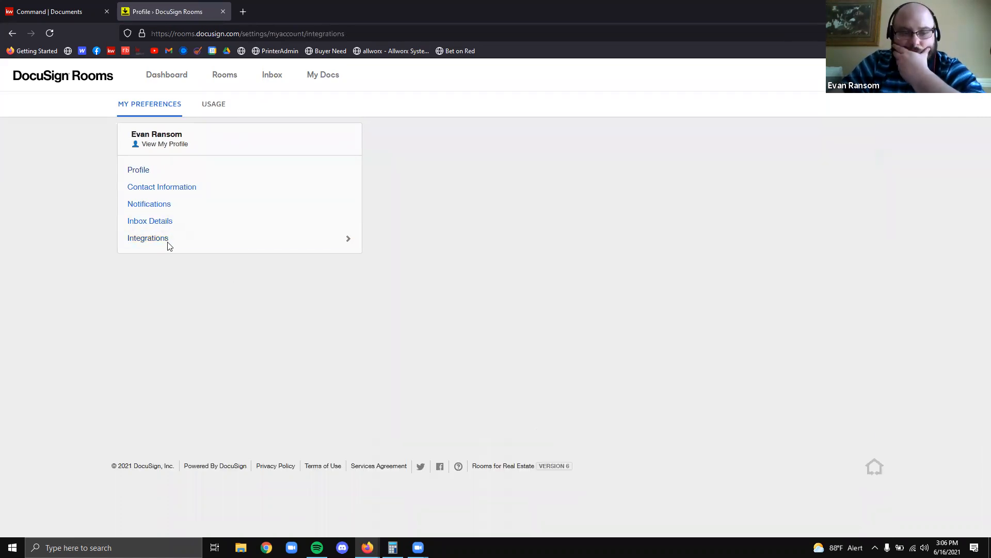
Highlight the NRDS ID Information section, dismiss the membership warning, and return to KW Command
{"action": "scroll", "coordinate": [684, 197], "scroll_direction": "down", "scroll_amount": 3}
{"action": "scroll", "coordinate": [684, 196], "scroll_direction": "down", "scroll_amount": 1}
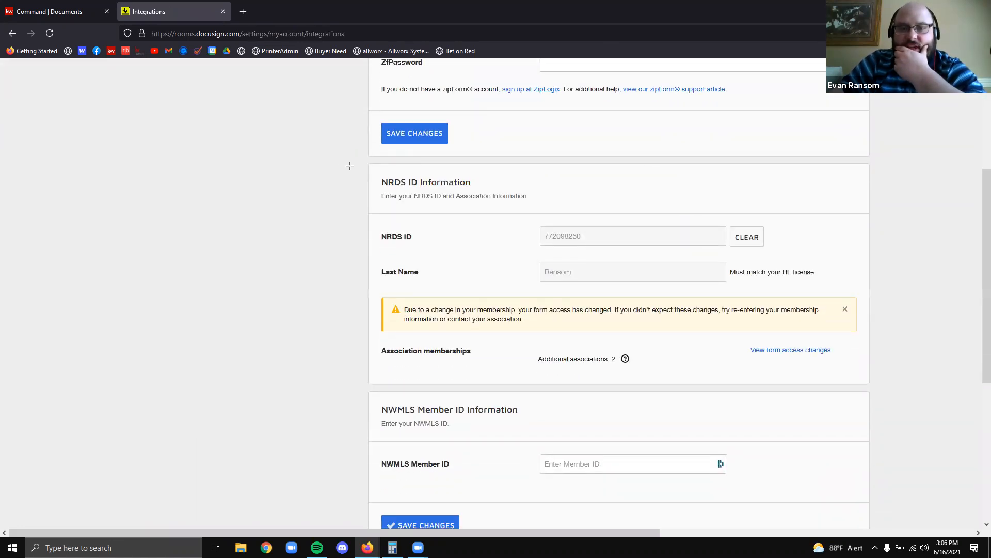
{"action": "mouse_move", "coordinate": [349, 157]}
{"action": "left_mouse_down"}
{"action": "mouse_move", "coordinate": [859, 339]}
{"action": "mouse_move", "coordinate": [890, 392]}
{"action": "left_mouse_up"}
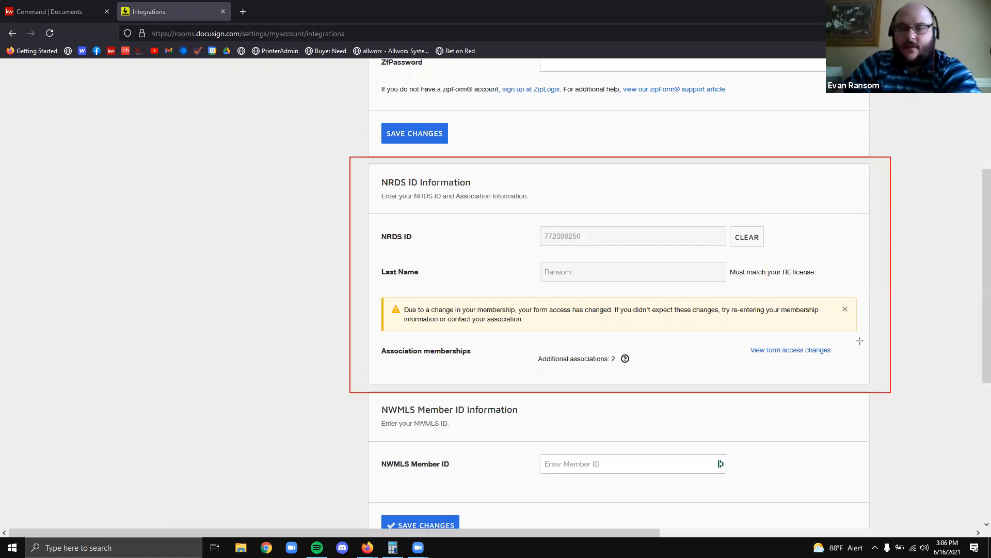
{"action": "left_click", "coordinate": [845, 311]}
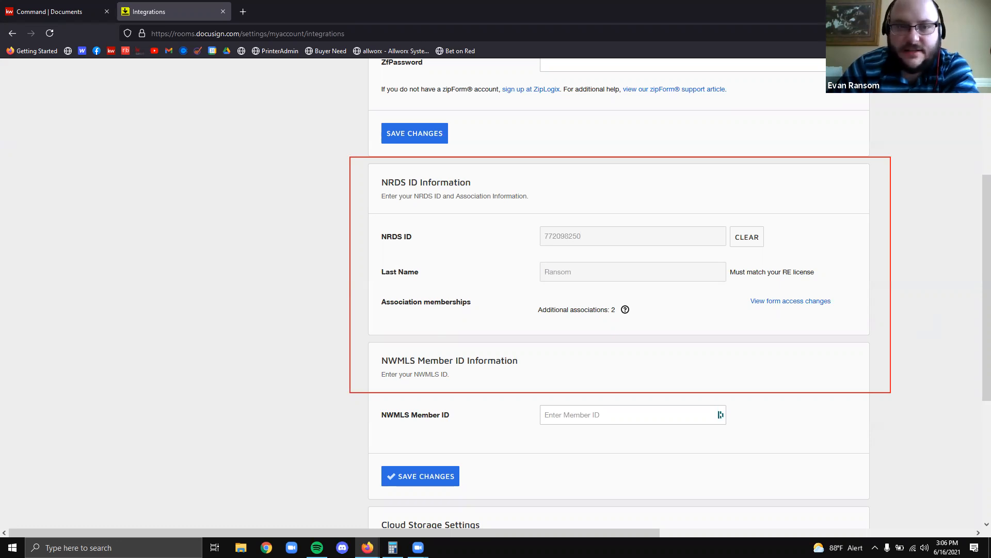
{"action": "mouse_move", "coordinate": [360, 157]}
{"action": "left_mouse_down"}
{"action": "mouse_move", "coordinate": [890, 336]}
{"action": "mouse_move", "coordinate": [881, 342]}
{"action": "left_mouse_up"}
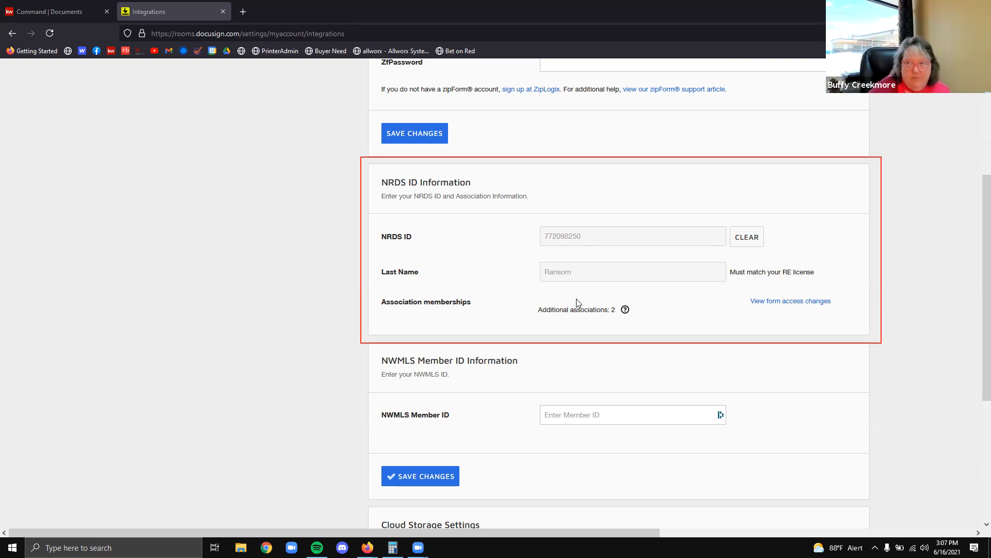
{"action": "left_click", "coordinate": [49, 11]}
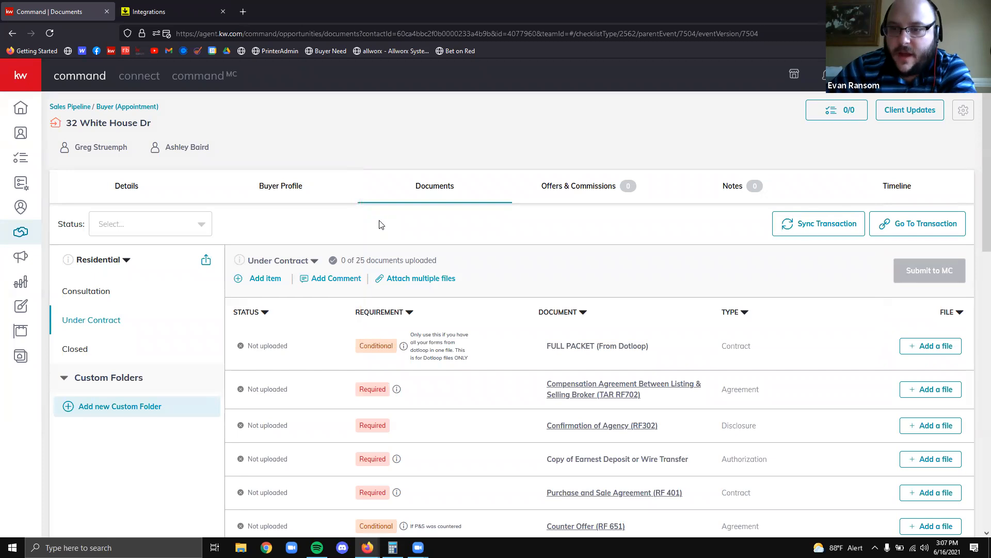
{"action": "left_click_drag", "start_coordinate": [764, 205], "coordinate": [973, 257]}
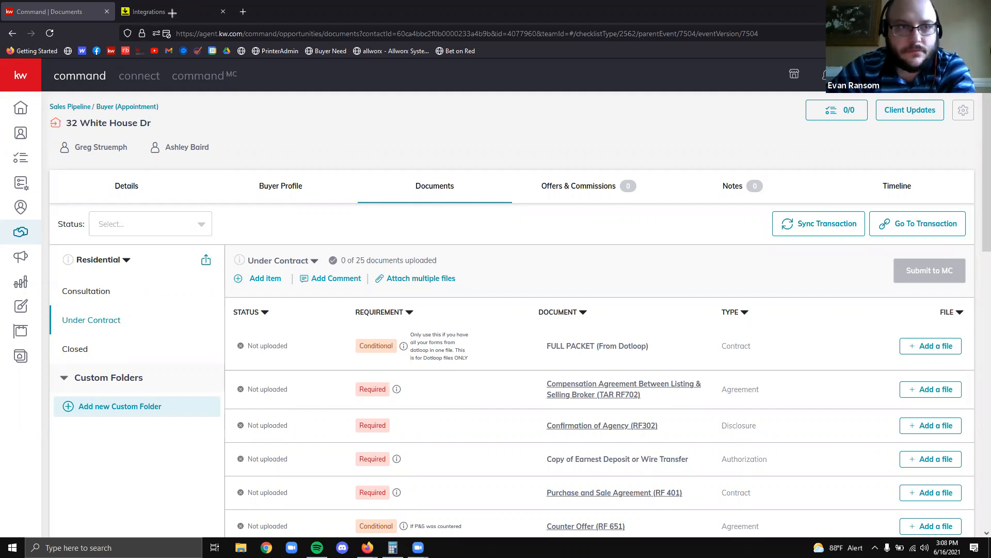
{"action": "left_click", "coordinate": [197, 19]}
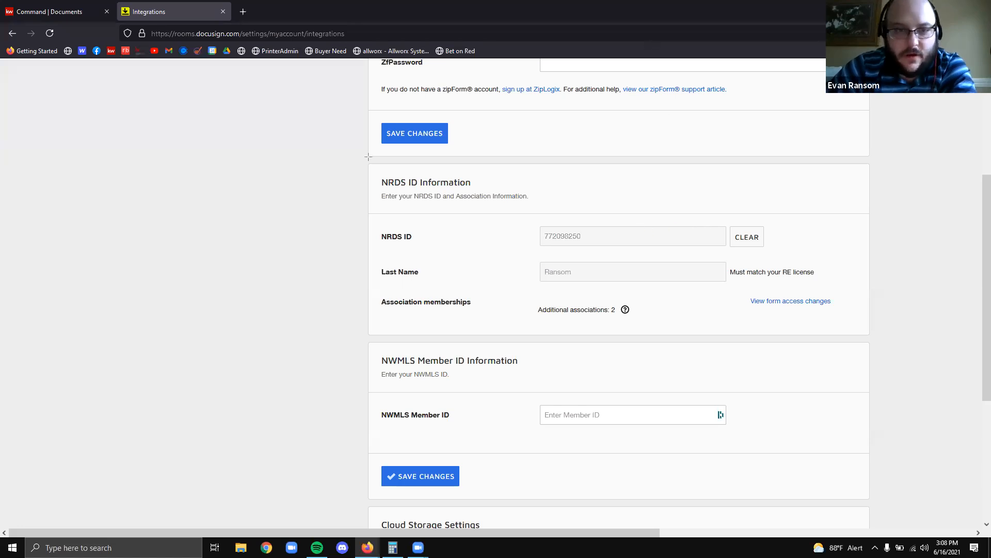
{"action": "mouse_move", "coordinate": [353, 156]}
{"action": "left_mouse_down"}
{"action": "mouse_move", "coordinate": [878, 353]}
{"action": "mouse_move", "coordinate": [887, 343]}
{"action": "left_mouse_up"}
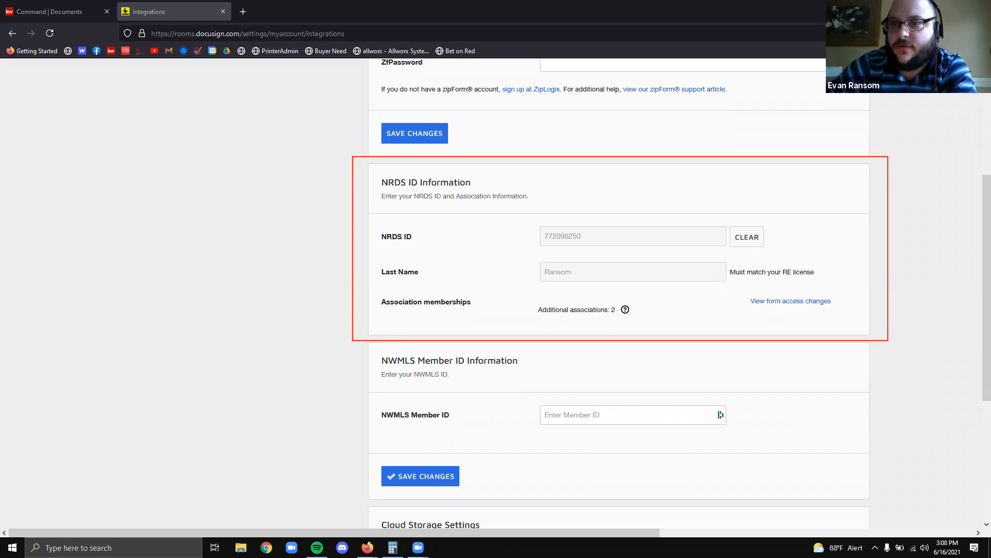
{"action": "scroll", "coordinate": [248, 188], "scroll_direction": "up", "scroll_amount": 5}
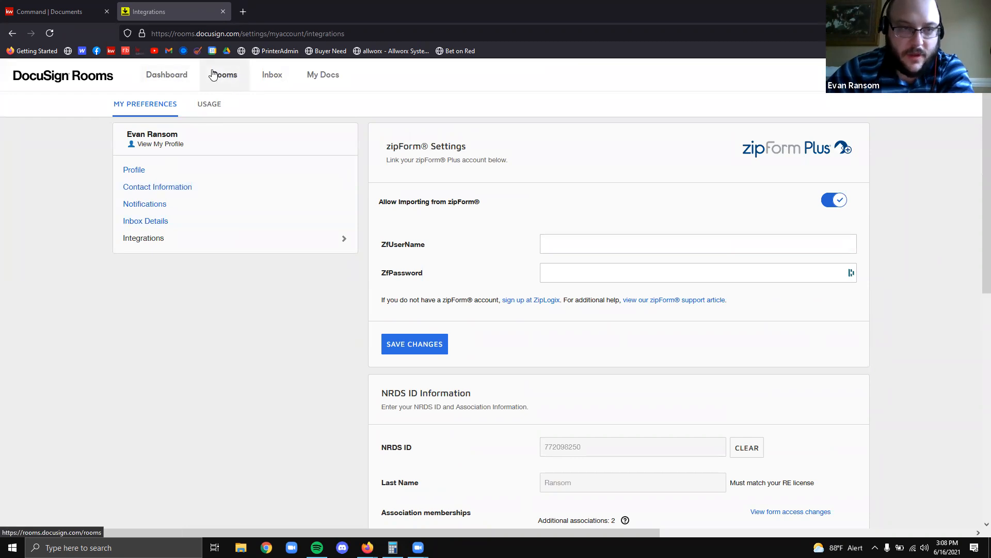
{"action": "left_click", "coordinate": [14, 33]}
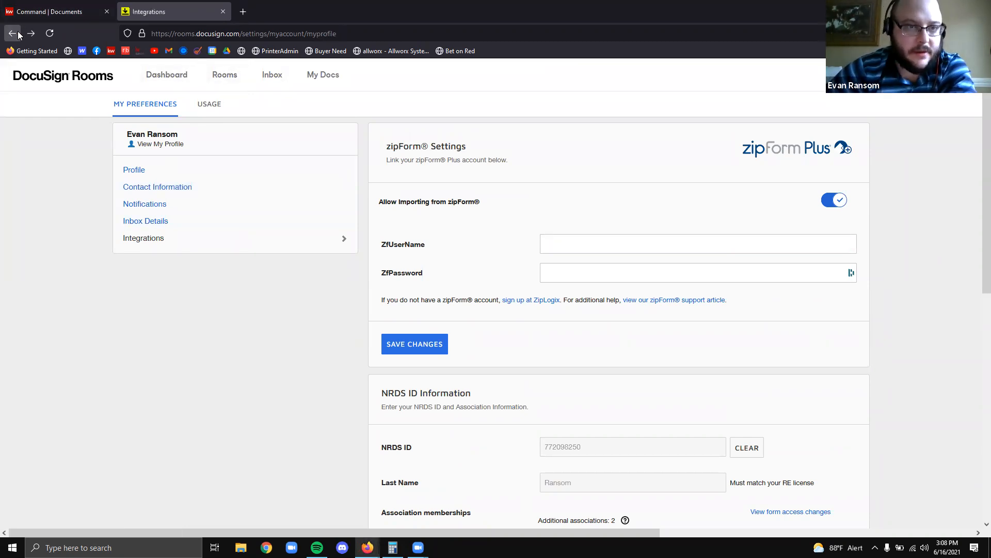
{"action": "left_click", "coordinate": [15, 34]}
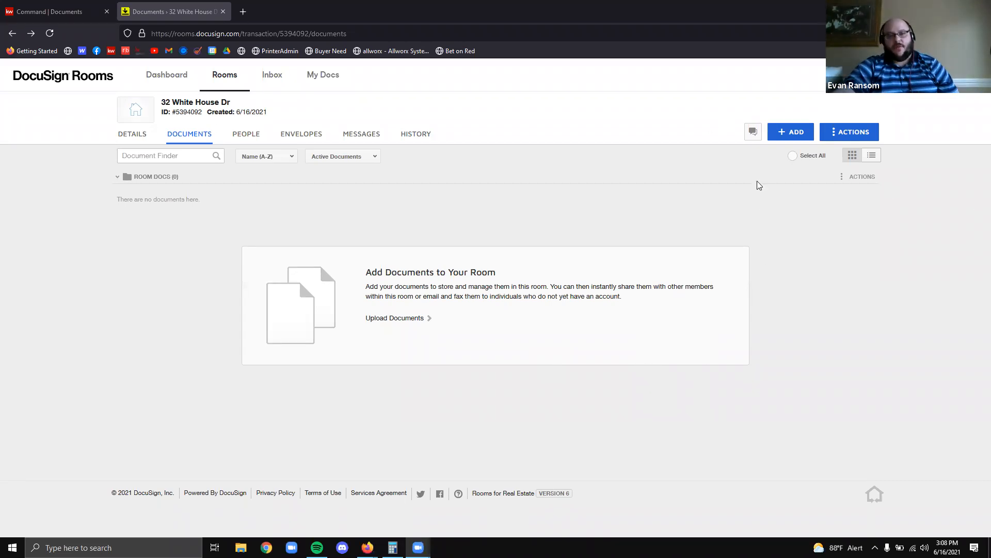
Open the DocuSign Forms picker from the room's ADD menu and highlight the form libraries
{"action": "left_click", "coordinate": [800, 133]}
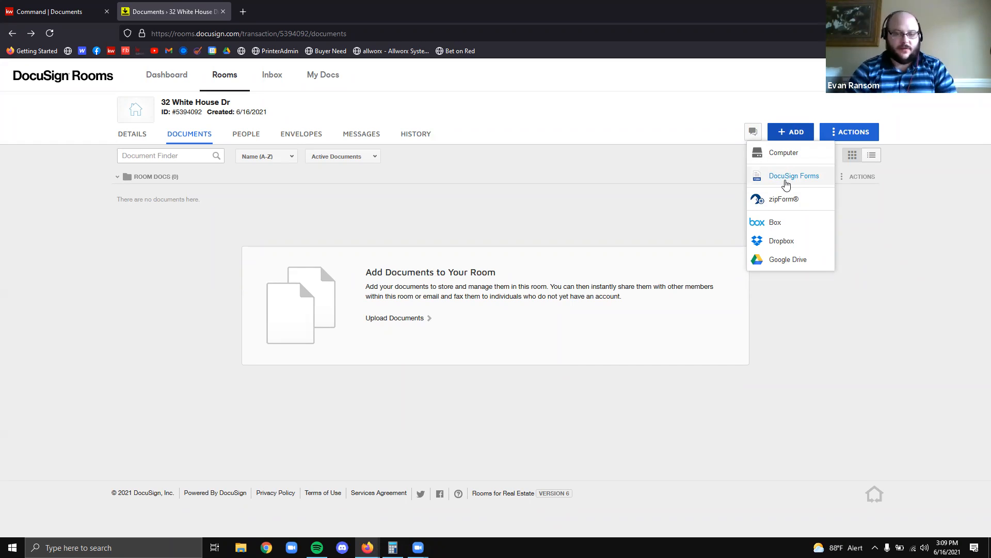
{"action": "left_click", "coordinate": [786, 180]}
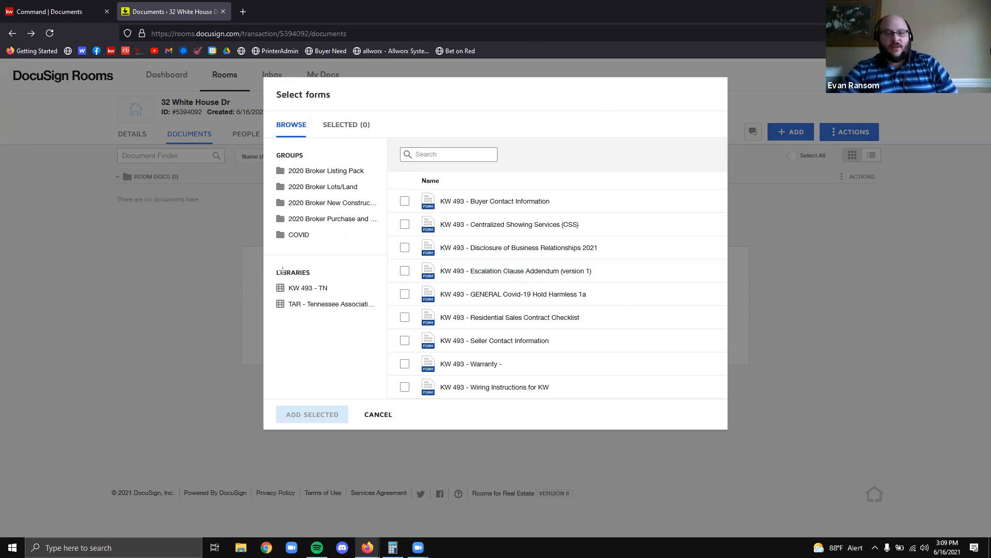
{"action": "mouse_move", "coordinate": [267, 264]}
{"action": "left_mouse_down"}
{"action": "mouse_move", "coordinate": [337, 321]}
{"action": "mouse_move", "coordinate": [382, 325]}
{"action": "left_mouse_up"}
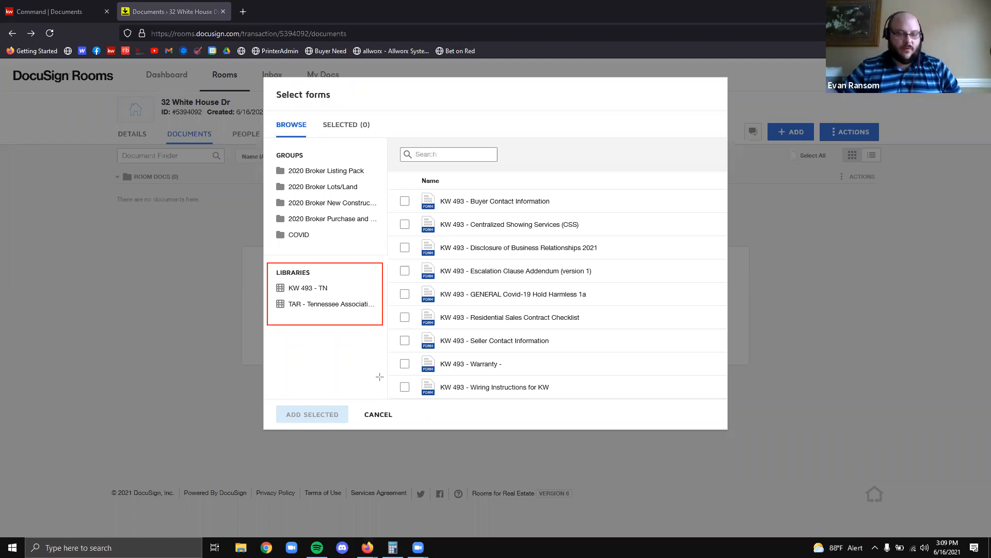
{"action": "mouse_move", "coordinate": [272, 295]}
{"action": "left_mouse_down"}
{"action": "mouse_move", "coordinate": [372, 323]}
{"action": "mouse_move", "coordinate": [383, 312]}
{"action": "left_mouse_up"}
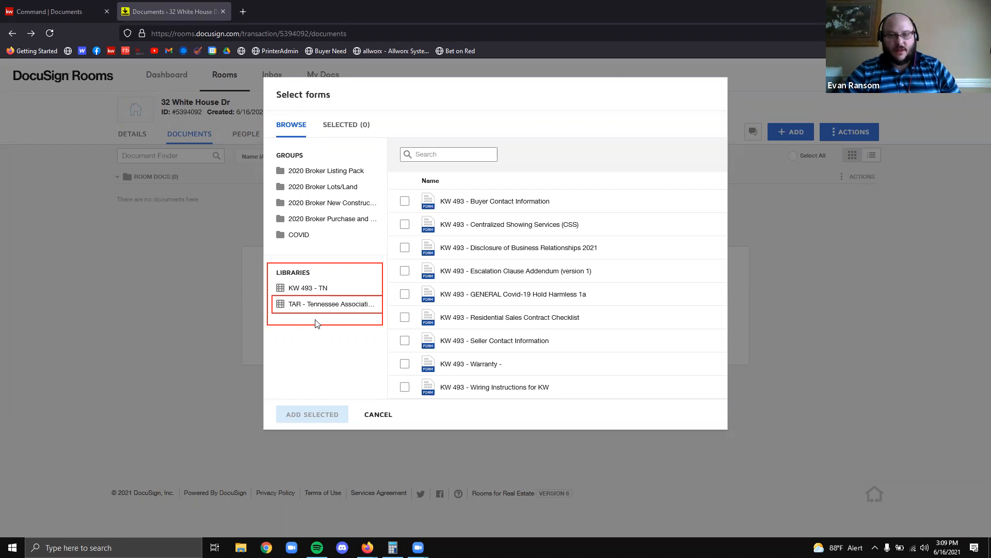
{"action": "left_click", "coordinate": [393, 419]}
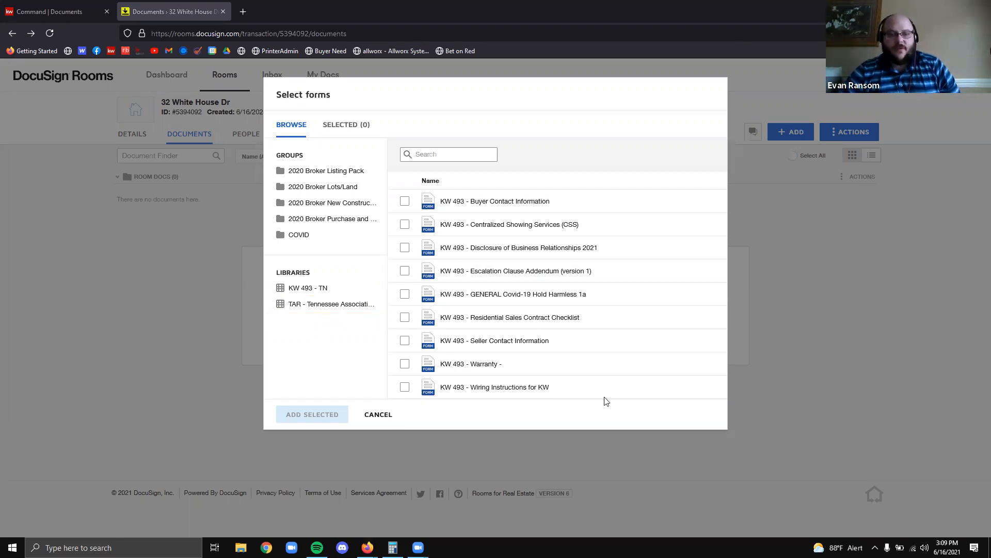
Show the TAR - Tennessee Association library and browse its commercial form groups
{"action": "left_click", "coordinate": [330, 303]}
{"action": "scroll", "coordinate": [579, 323], "scroll_direction": "down", "scroll_amount": 2}
{"action": "scroll", "coordinate": [555, 319], "scroll_direction": "down", "scroll_amount": 15}
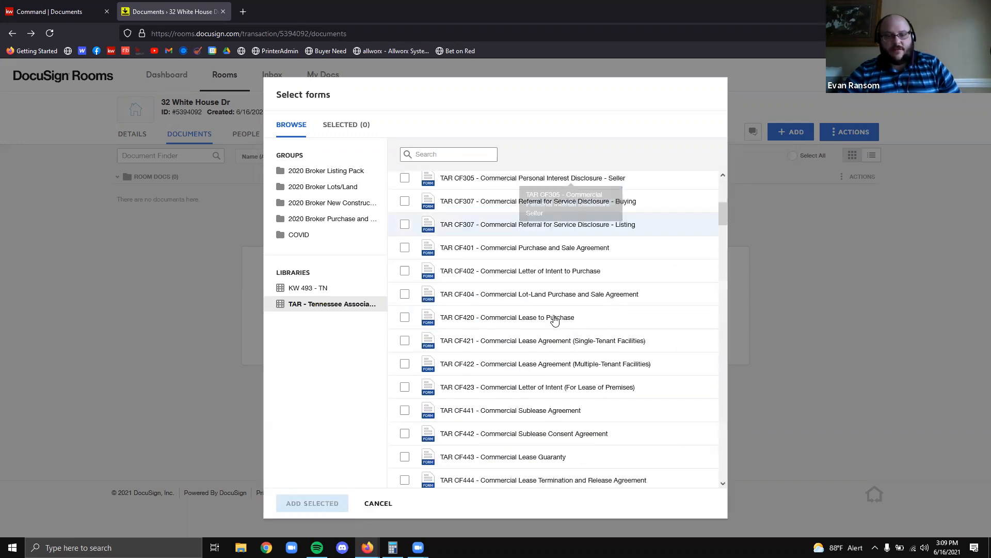
{"action": "scroll", "coordinate": [604, 324], "scroll_direction": "down", "scroll_amount": 20}
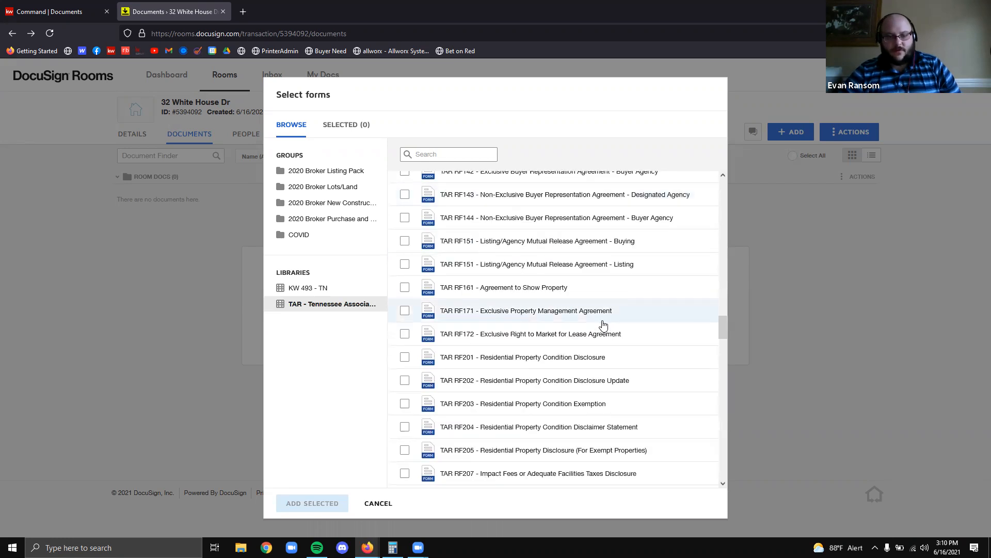
{"action": "scroll", "coordinate": [603, 325], "scroll_direction": "up", "scroll_amount": 20}
{"action": "scroll", "coordinate": [603, 329], "scroll_direction": "up", "scroll_amount": 20}
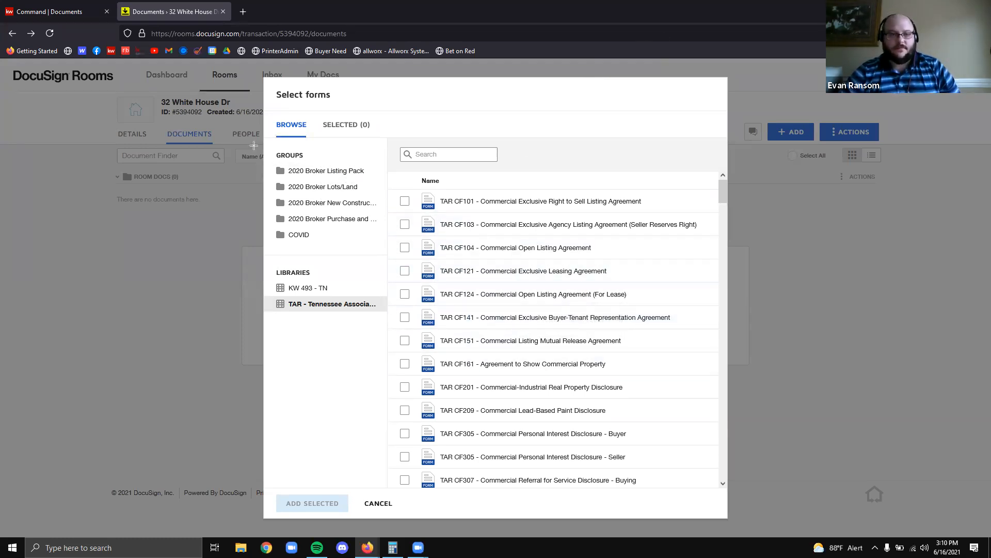
{"action": "mouse_move", "coordinate": [265, 143]}
{"action": "left_mouse_down"}
{"action": "mouse_move", "coordinate": [382, 260]}
{"action": "mouse_move", "coordinate": [385, 252]}
{"action": "left_mouse_up"}
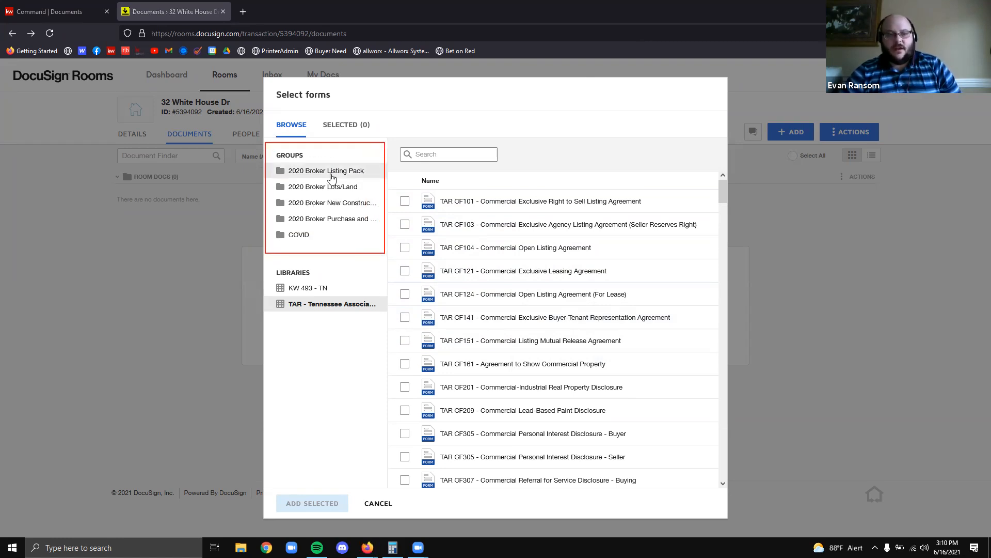
{"action": "left_click", "coordinate": [328, 221]}
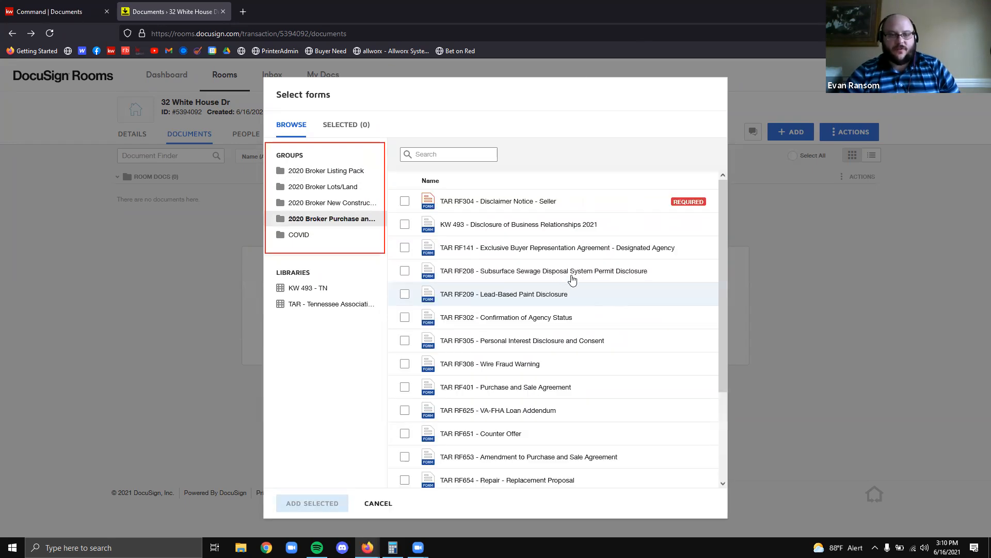
{"action": "scroll", "coordinate": [583, 412], "scroll_direction": "down", "scroll_amount": 3}
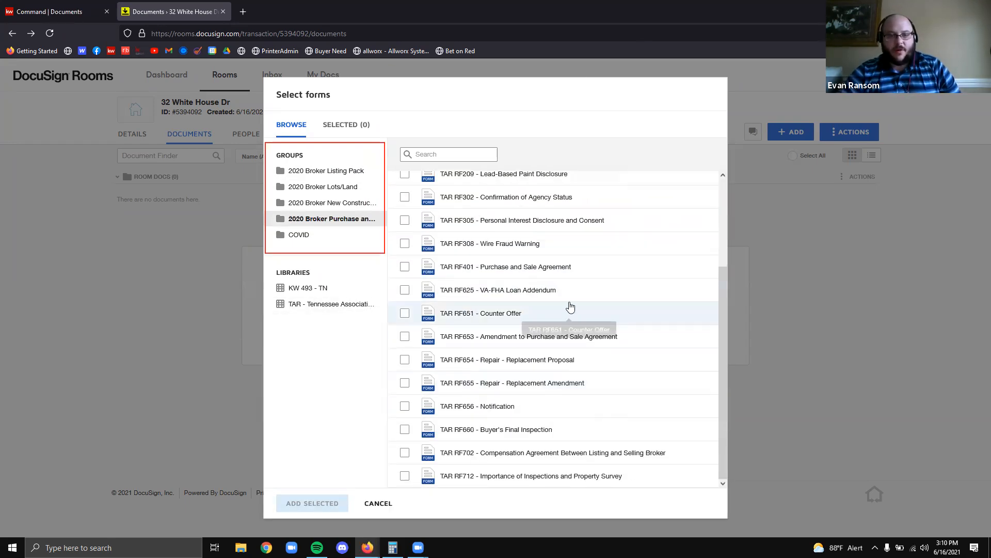
{"action": "scroll", "coordinate": [557, 339], "scroll_direction": "up", "scroll_amount": 3}
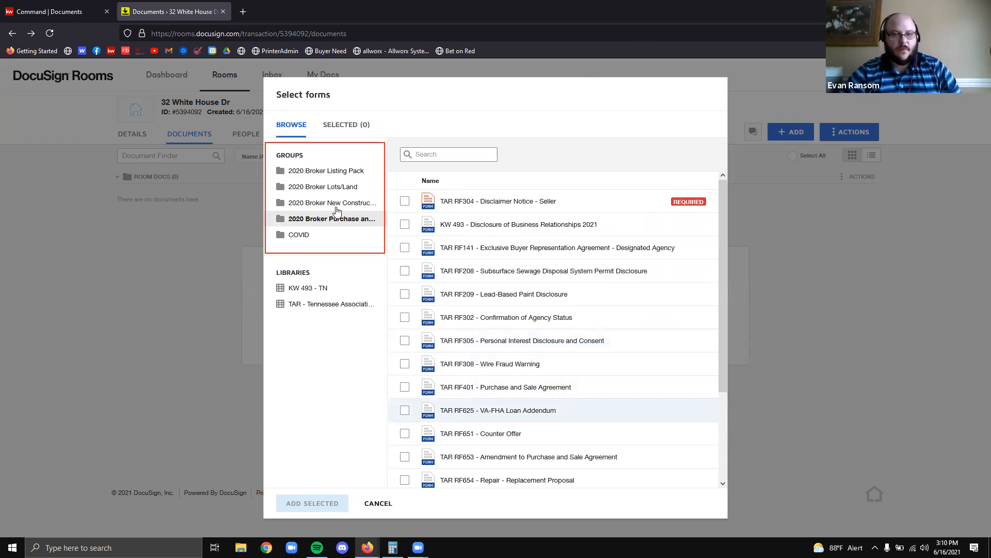
{"action": "left_click", "coordinate": [296, 173]}
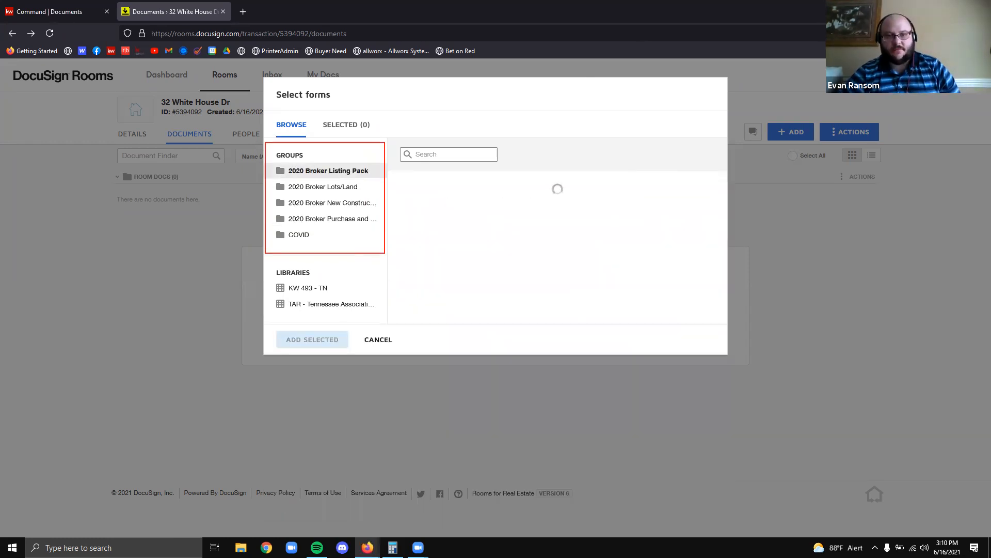
{"action": "left_click", "coordinate": [302, 189]}
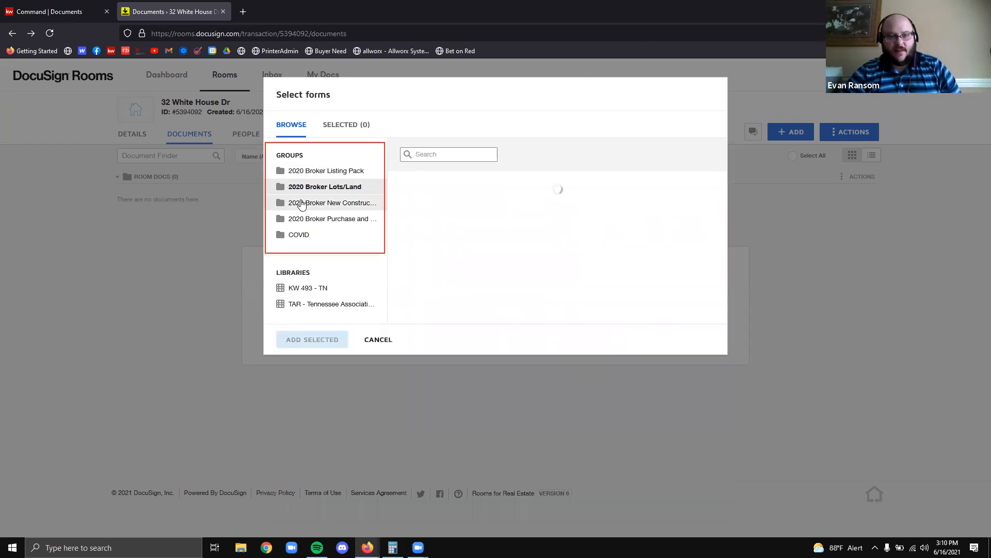
{"action": "left_click", "coordinate": [302, 203]}
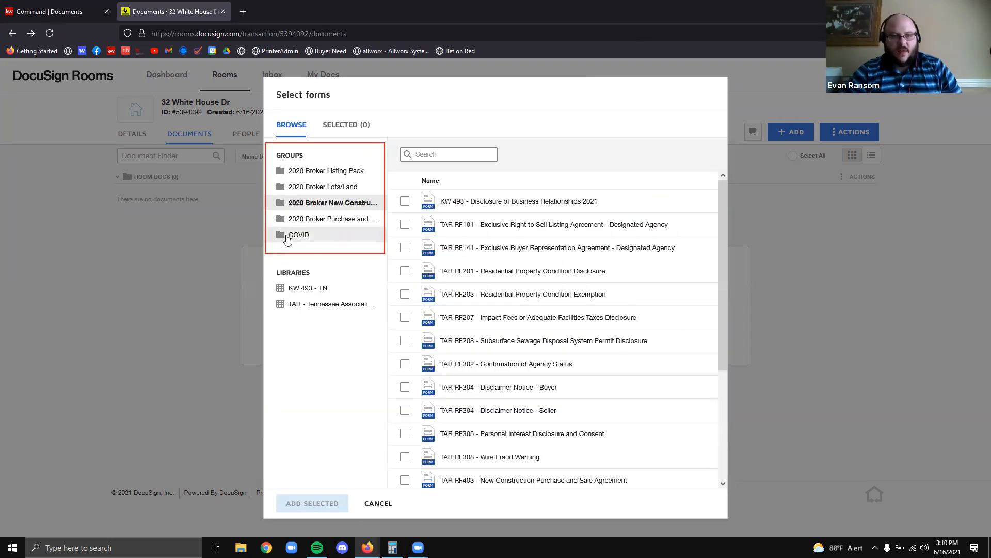
{"action": "left_click", "coordinate": [281, 232]}
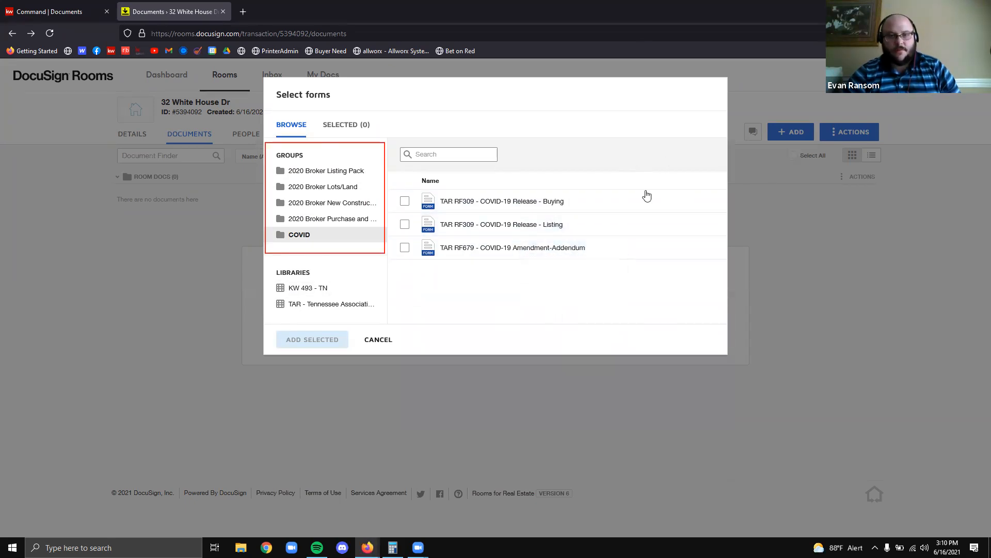
{"action": "left_click", "coordinate": [327, 171]}
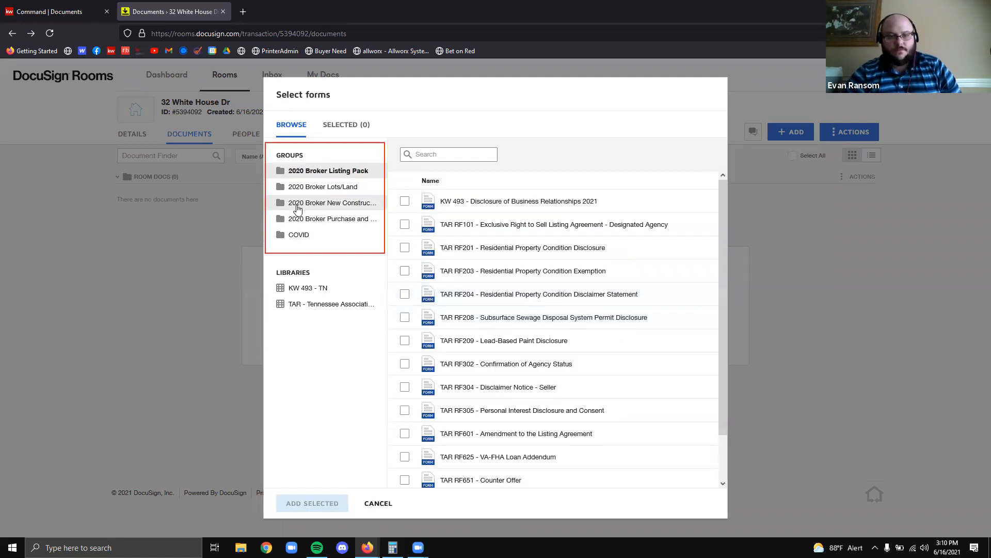
{"action": "left_click", "coordinate": [291, 220]}
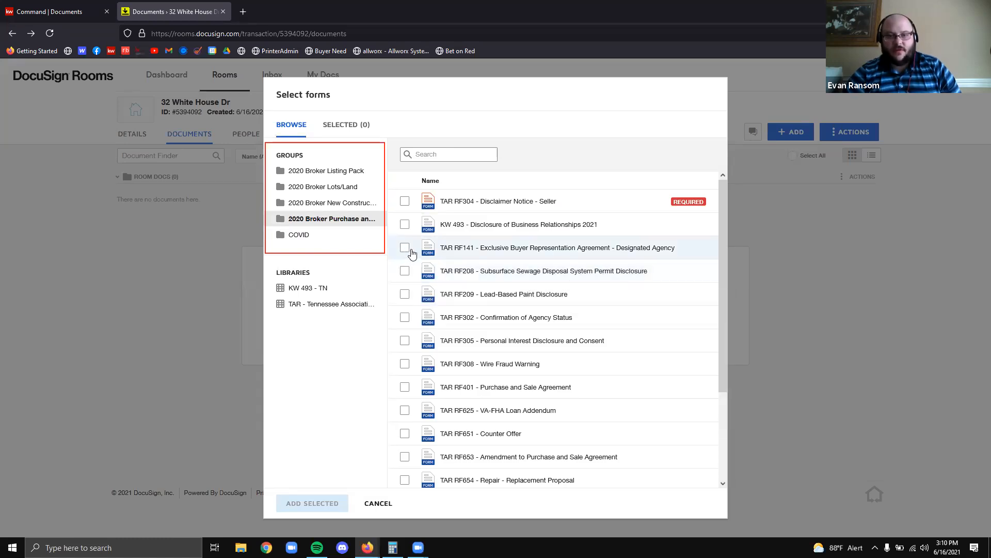
Select the TAR RF141 Buyer Representation Agreement, leaving TAR RF660 unselected
{"action": "left_click", "coordinate": [405, 249]}
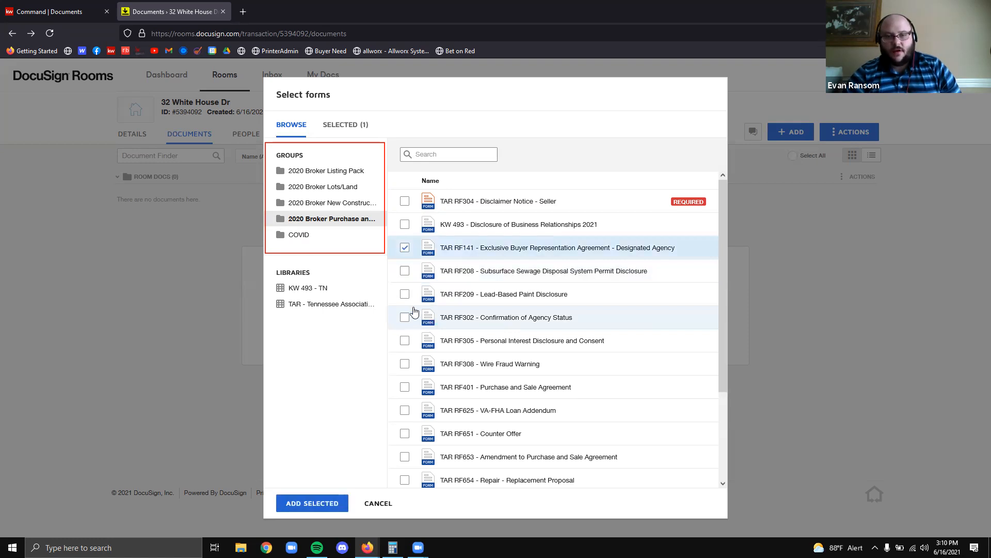
{"action": "left_click", "coordinate": [405, 248]}
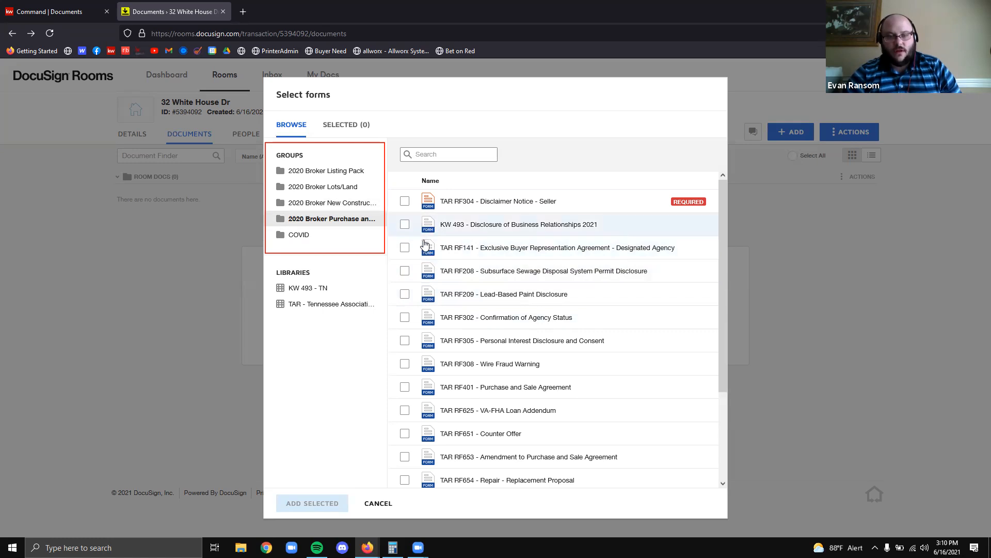
{"action": "left_click", "coordinate": [403, 248]}
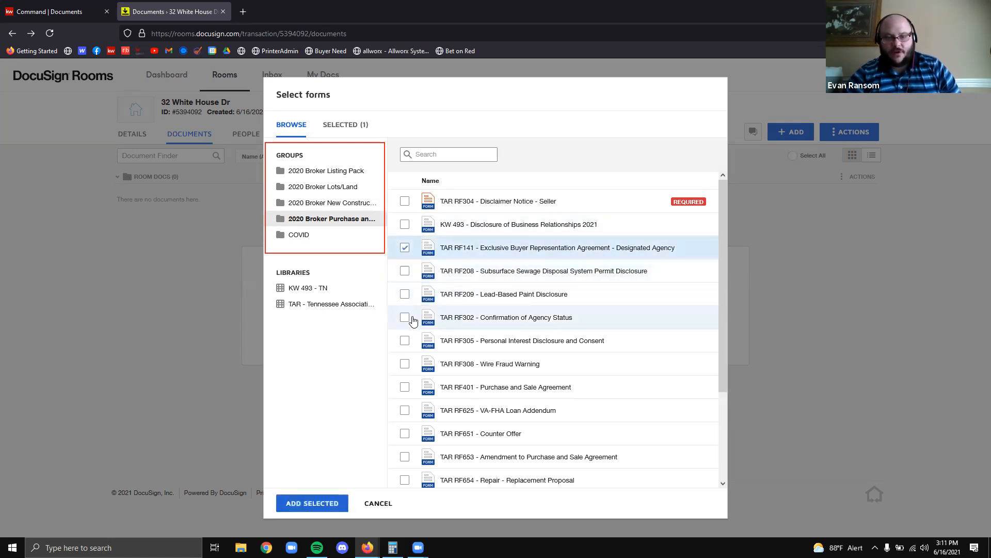
{"action": "scroll", "coordinate": [471, 355], "scroll_direction": "down", "scroll_amount": 2}
{"action": "scroll", "coordinate": [472, 355], "scroll_direction": "down", "scroll_amount": 1}
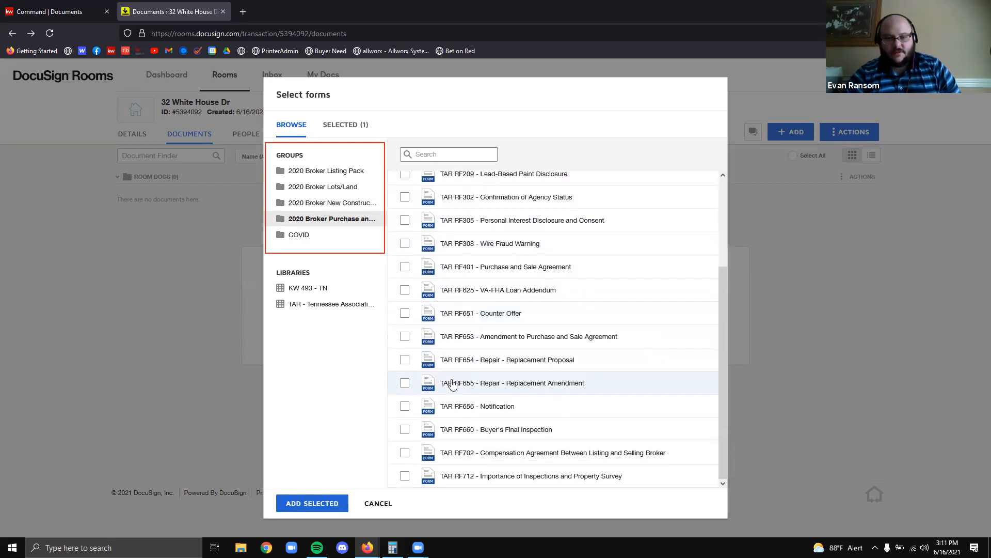
{"action": "left_click", "coordinate": [404, 429]}
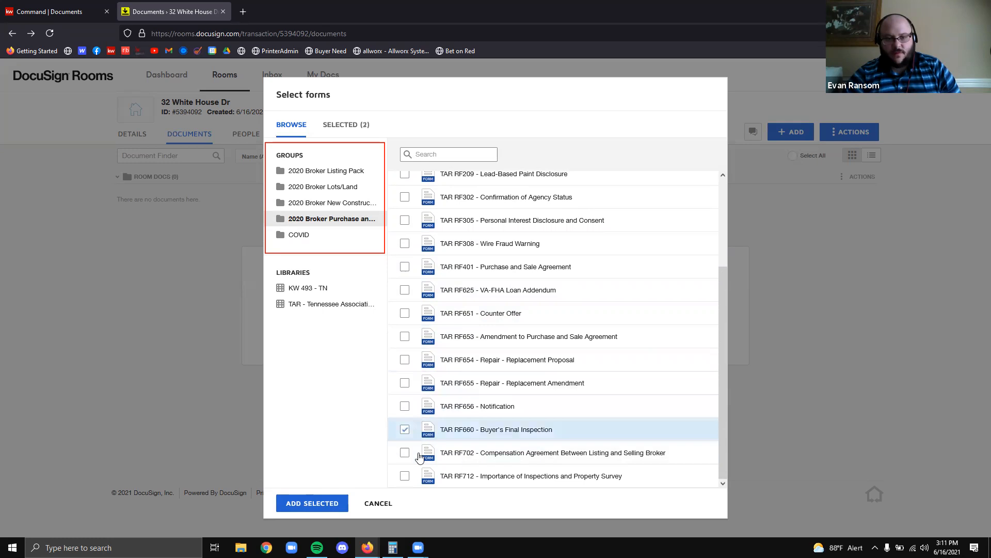
{"action": "left_click", "coordinate": [404, 430]}
{"action": "scroll", "coordinate": [462, 410], "scroll_direction": "up", "scroll_amount": 3}
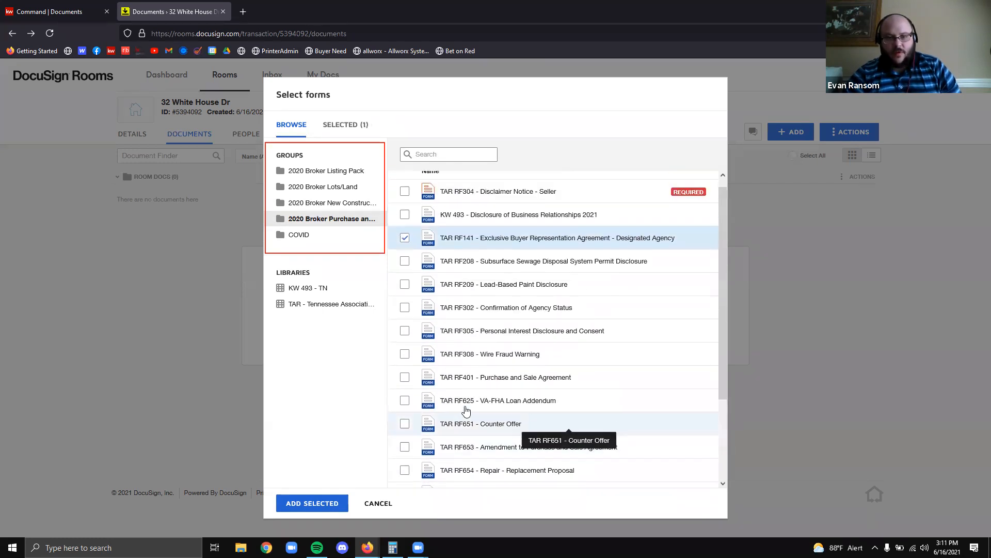
{"action": "scroll", "coordinate": [457, 393], "scroll_direction": "down", "scroll_amount": 3}
{"action": "scroll", "coordinate": [448, 367], "scroll_direction": "down", "scroll_amount": 1}
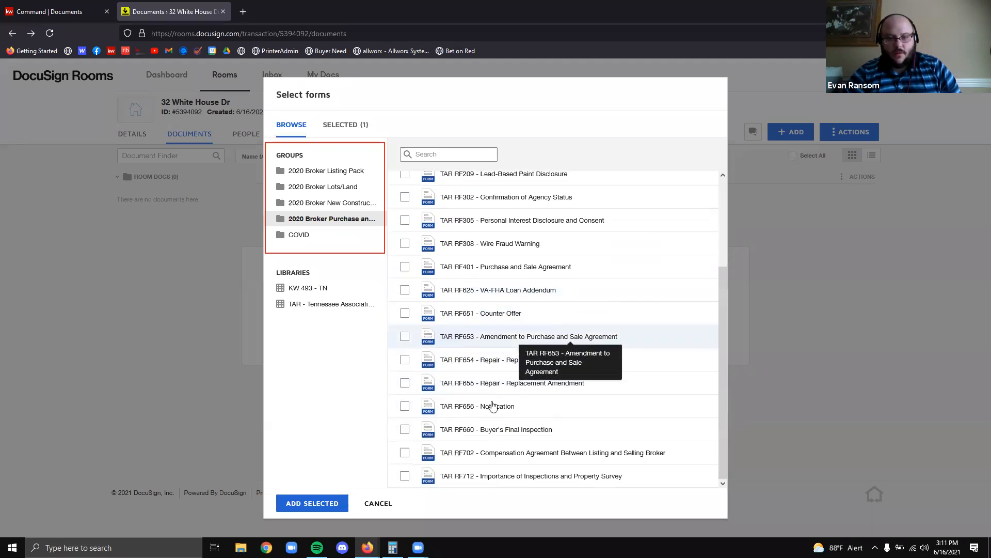
{"action": "scroll", "coordinate": [613, 440], "scroll_direction": "up", "scroll_amount": 5}
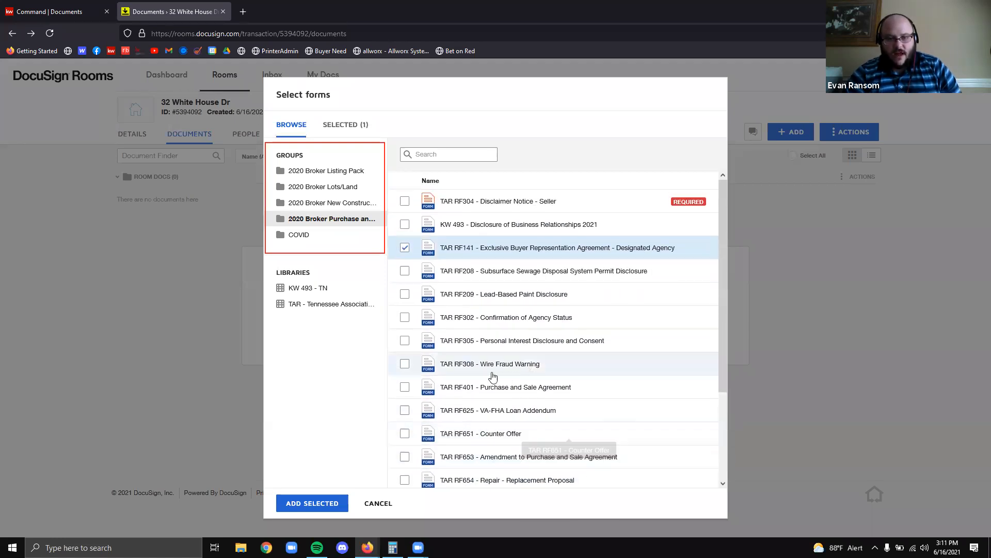
Select TAR RF401 with its template left on None, then add both forms to the room
{"action": "left_click", "coordinate": [404, 386]}
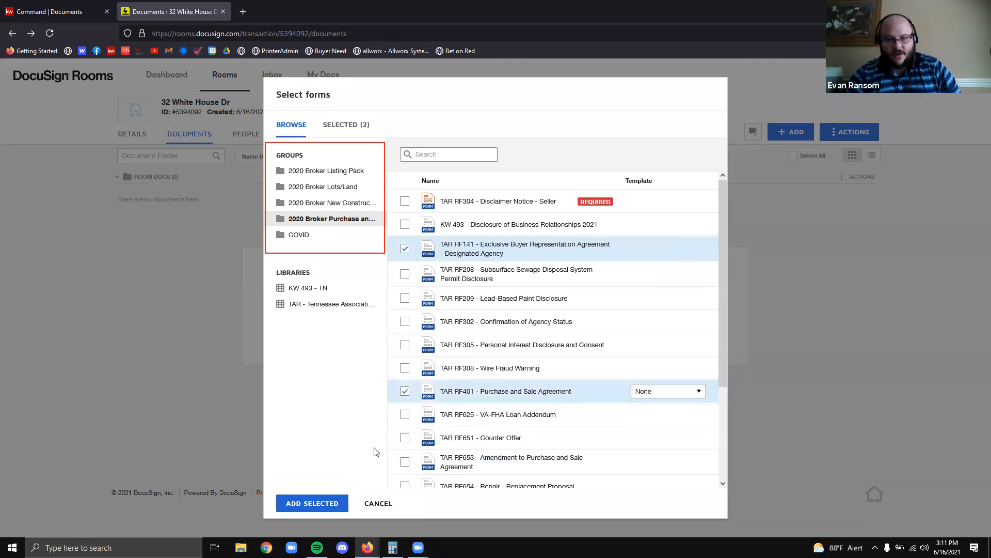
{"action": "scroll", "coordinate": [389, 327], "scroll_direction": "down", "scroll_amount": 3}
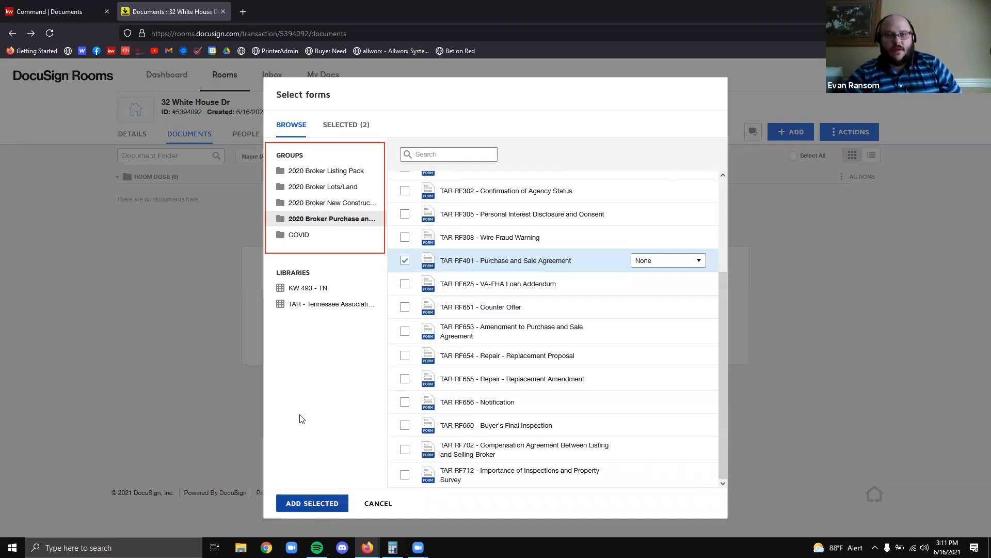
{"action": "left_click", "coordinate": [643, 263]}
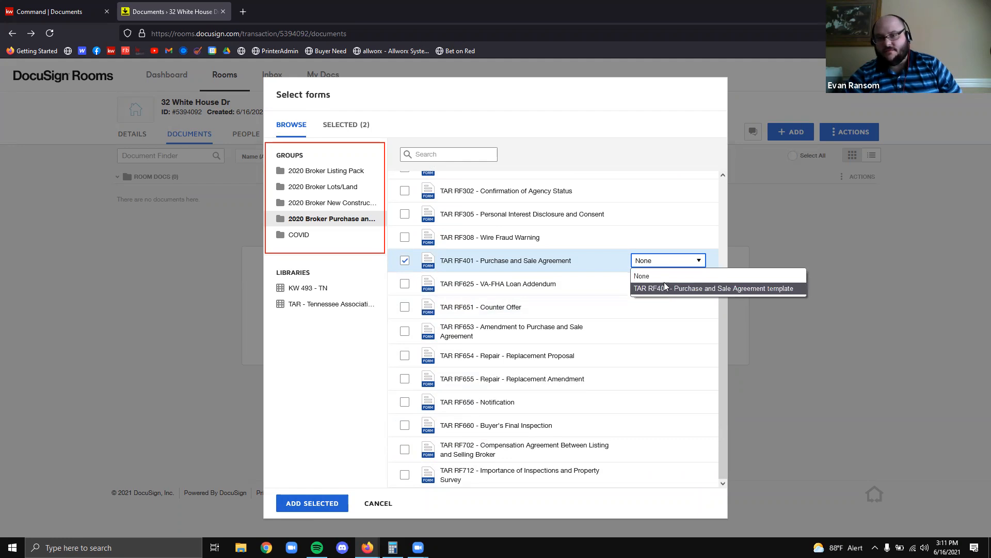
{"action": "left_click", "coordinate": [660, 264]}
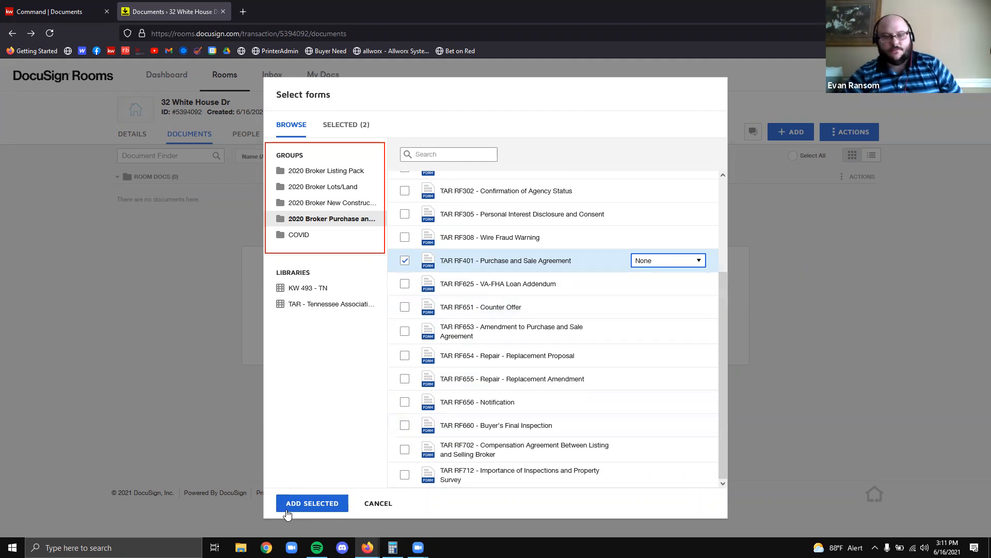
{"action": "left_click", "coordinate": [312, 503]}
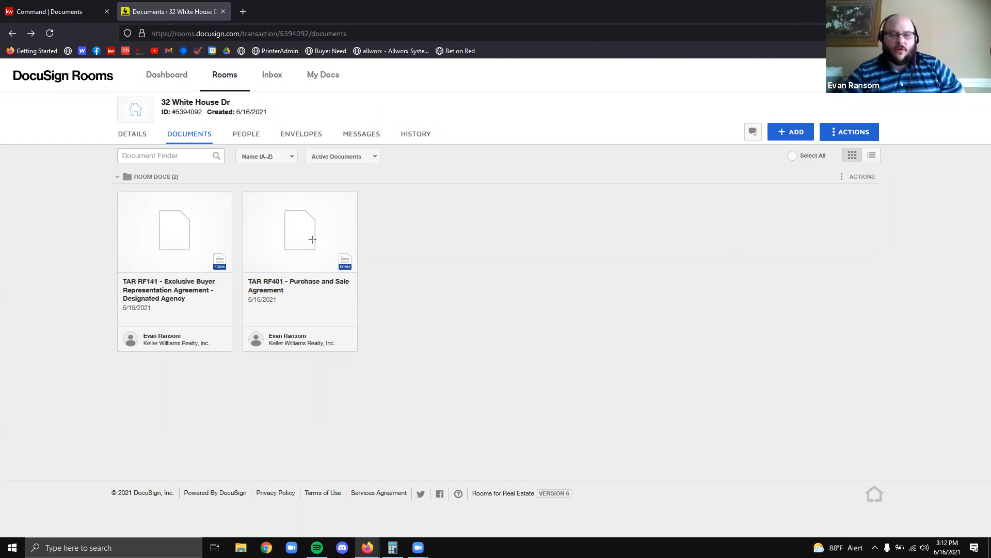
{"action": "left_click_drag", "start_coordinate": [321, 247], "coordinate": [360, 276]}
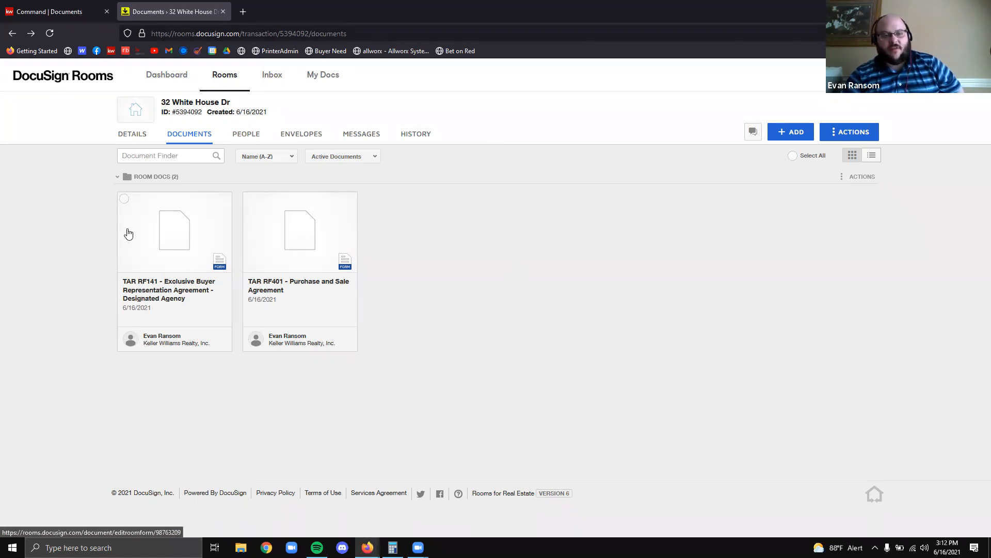
Open the TAR RF141 form and enter the agent's name in the page footer
{"action": "left_click", "coordinate": [177, 246]}
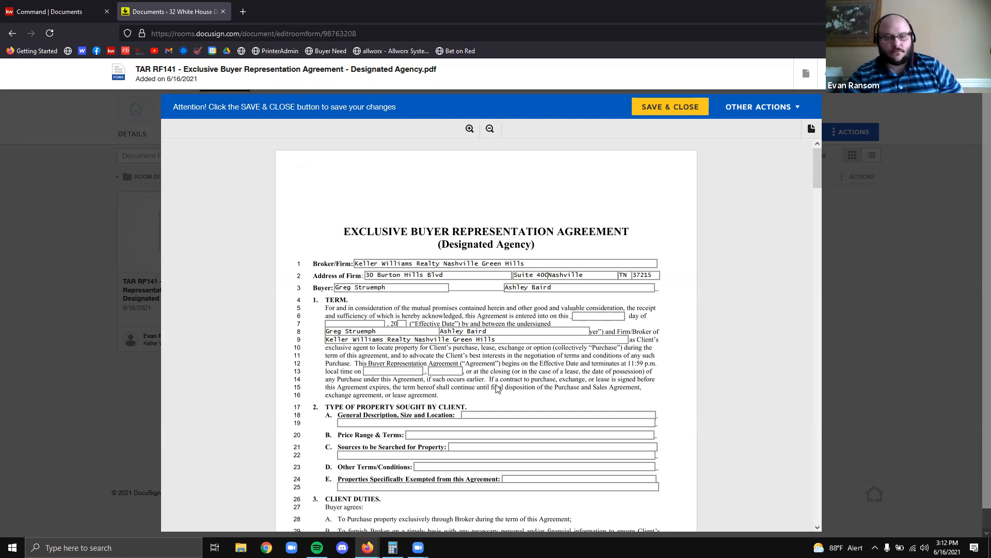
{"action": "scroll", "coordinate": [496, 390], "scroll_direction": "down", "scroll_amount": 4}
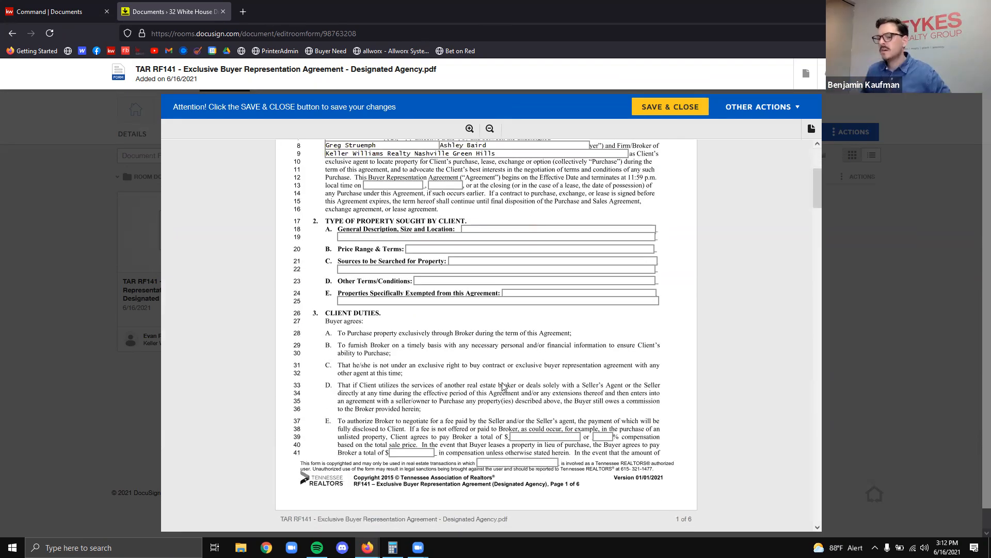
{"action": "scroll", "coordinate": [504, 385], "scroll_direction": "up", "scroll_amount": 3}
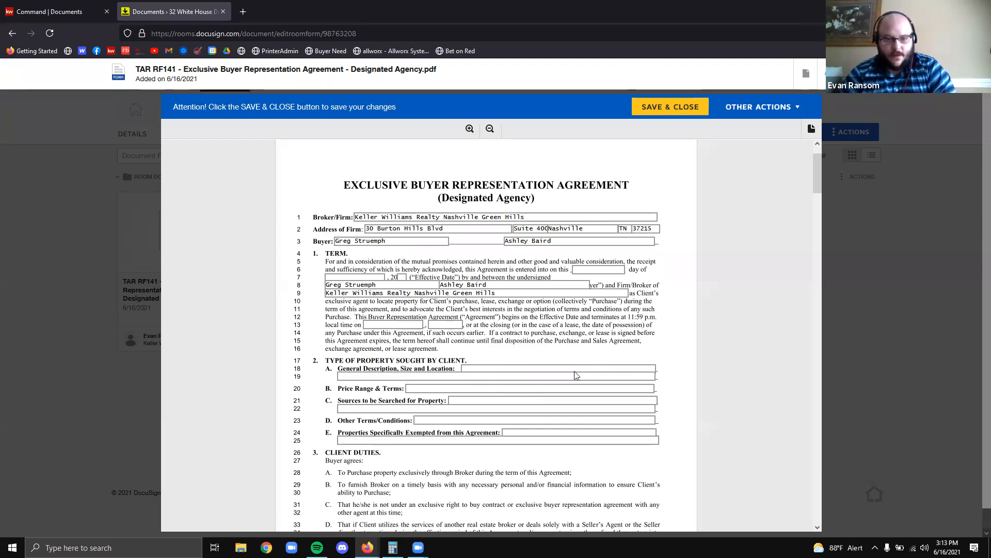
{"action": "scroll", "coordinate": [522, 386], "scroll_direction": "down", "scroll_amount": 5}
{"action": "left_click", "coordinate": [542, 370]}
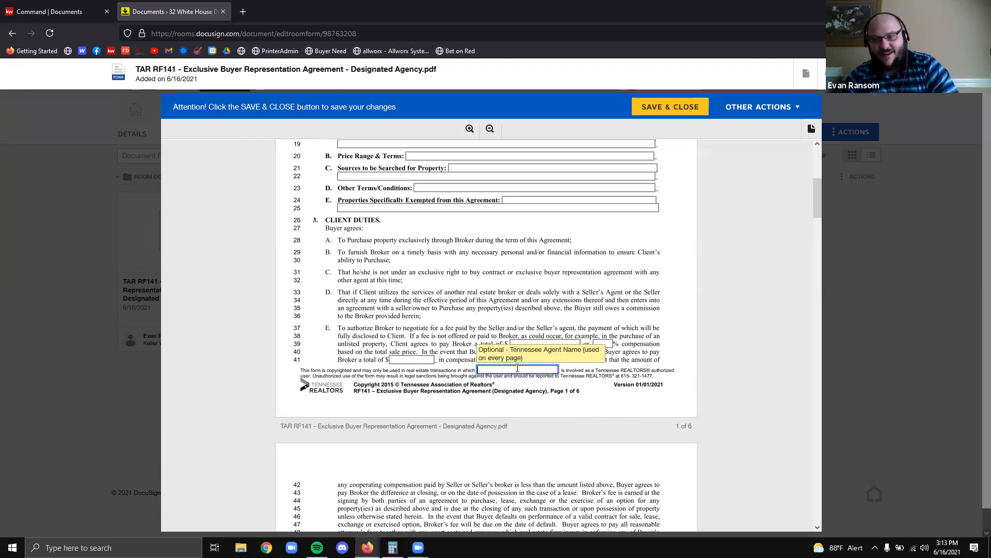
{"action": "scroll", "coordinate": [593, 364], "scroll_direction": "down", "scroll_amount": 10}
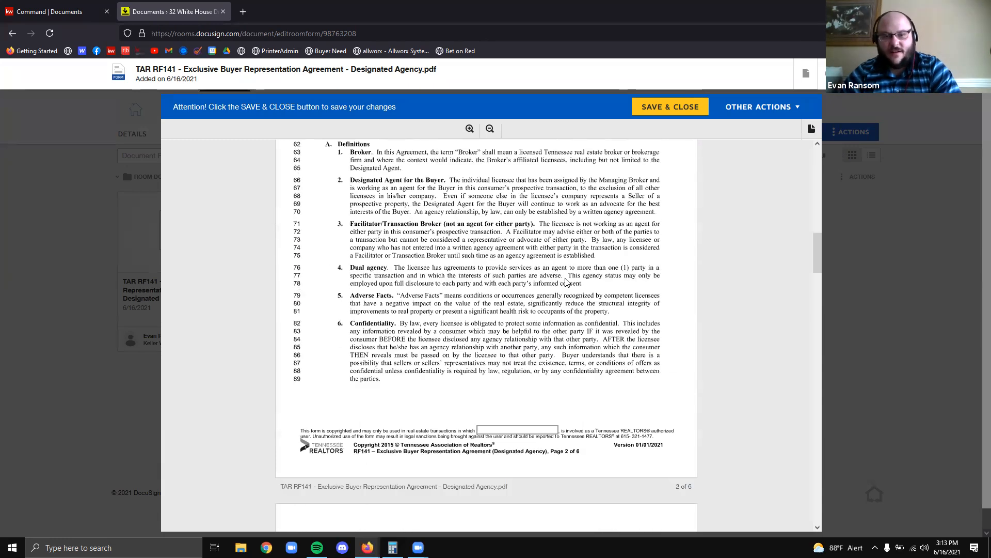
{"action": "scroll", "coordinate": [307, 358], "scroll_direction": "up", "scroll_amount": 8}
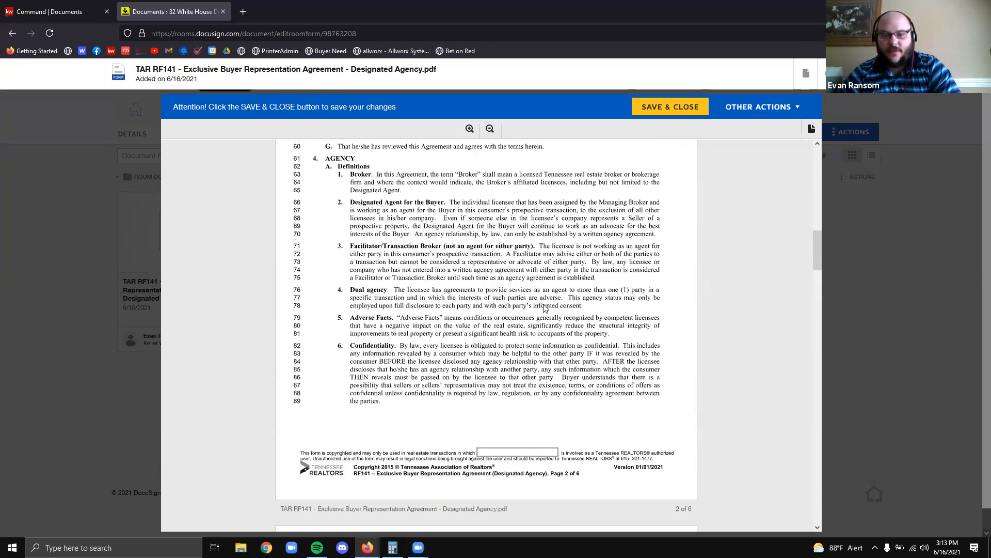
{"action": "scroll", "coordinate": [307, 358], "scroll_direction": "up", "scroll_amount": 3}
{"action": "type", "text": "Evan Ransom"}
{"action": "left_click", "coordinate": [564, 370]}
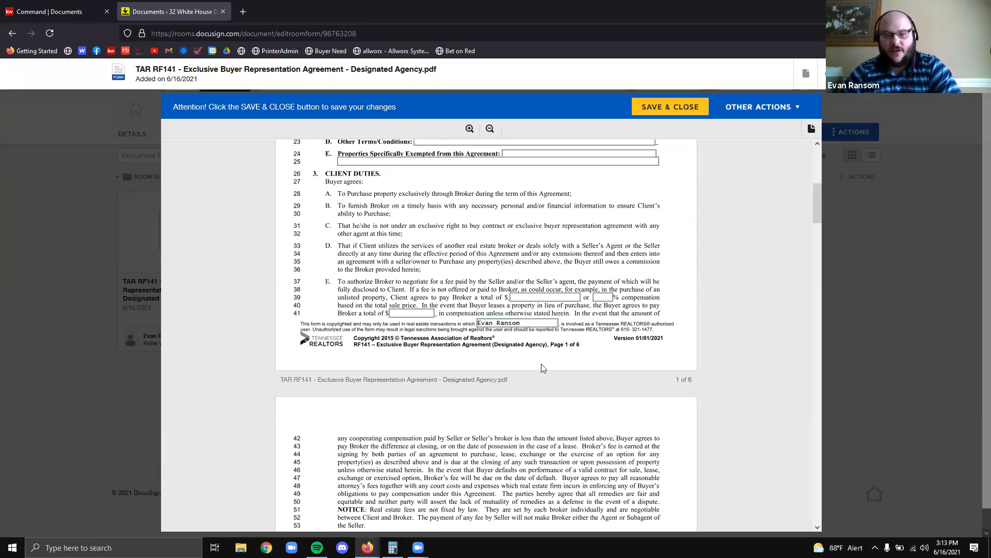
Enter 3 as the buyer-side compensation percentage on line 39 and review the form
{"action": "scroll", "coordinate": [500, 284], "scroll_direction": "down", "scroll_amount": 11}
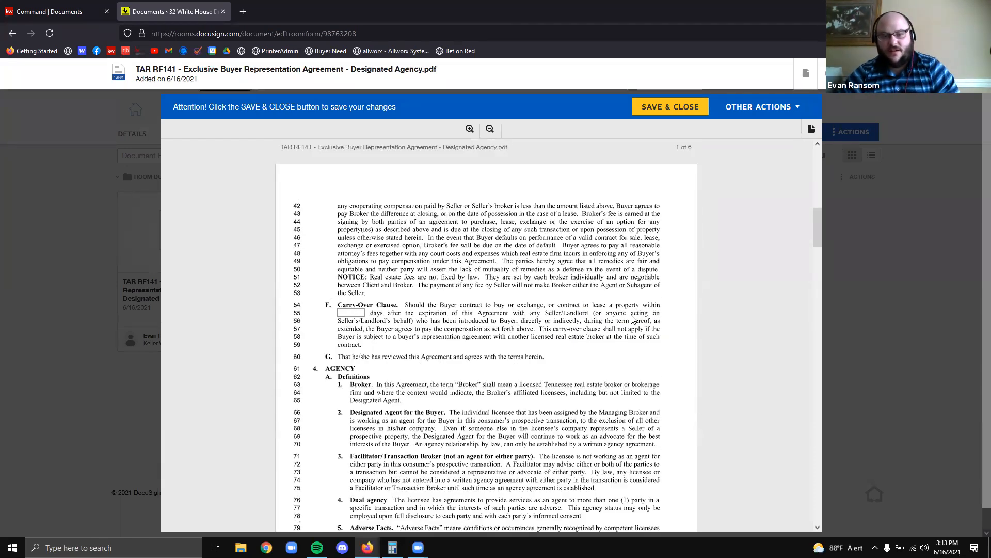
{"action": "scroll", "coordinate": [499, 284], "scroll_direction": "down", "scroll_amount": 2}
{"action": "scroll", "coordinate": [513, 318], "scroll_direction": "down", "scroll_amount": 5}
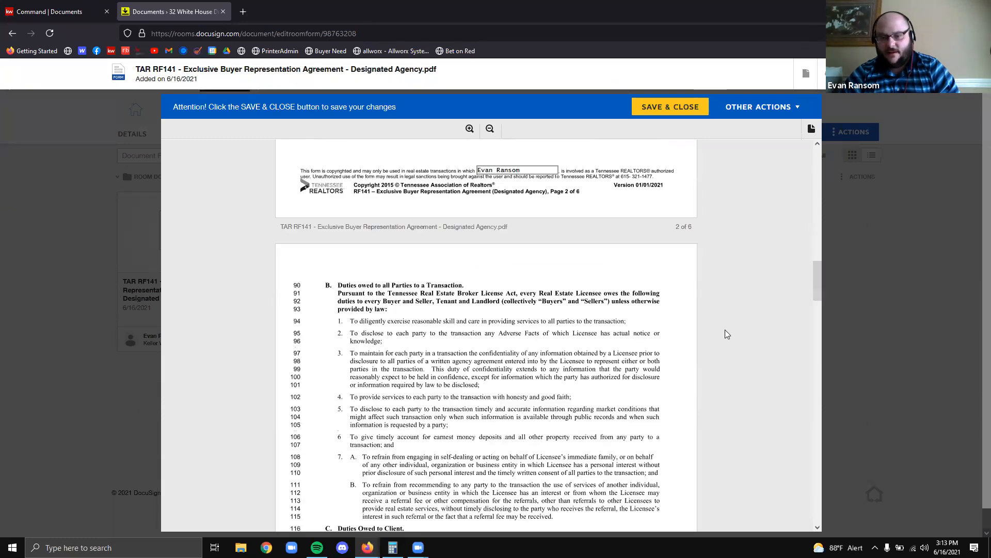
{"action": "scroll", "coordinate": [513, 318], "scroll_direction": "down", "scroll_amount": 10}
{"action": "scroll", "coordinate": [631, 323], "scroll_direction": "up", "scroll_amount": 11}
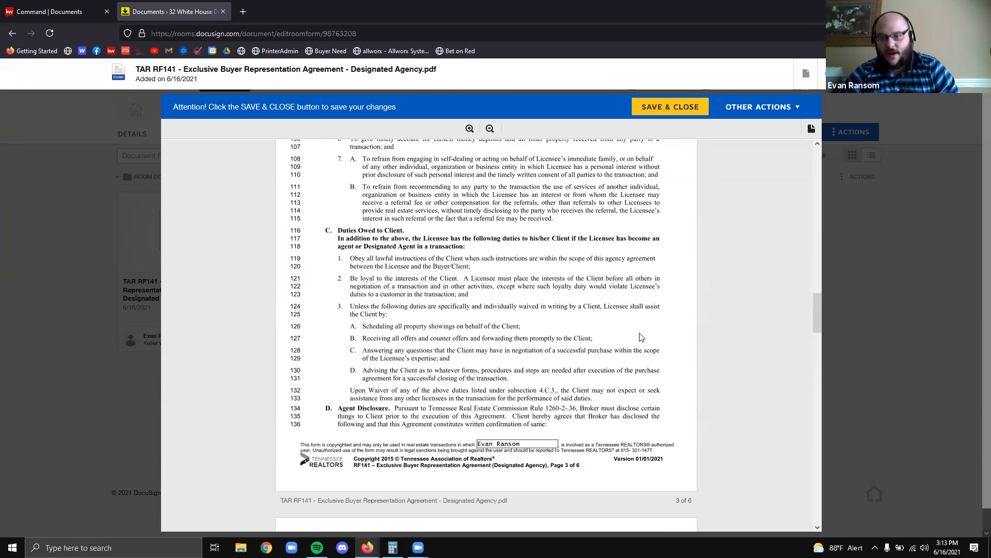
{"action": "scroll", "coordinate": [641, 337], "scroll_direction": "up", "scroll_amount": 15}
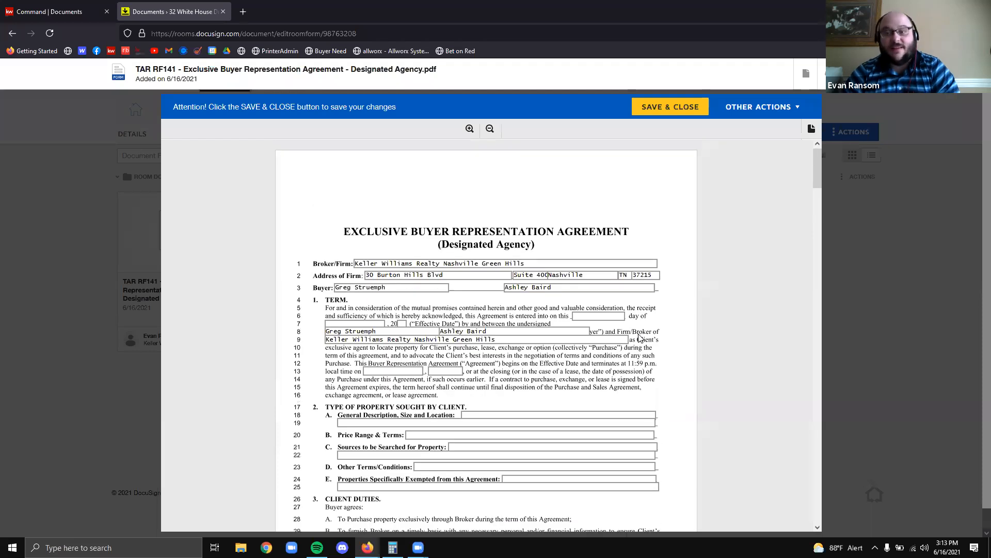
{"action": "scroll", "coordinate": [636, 337], "scroll_direction": "down", "scroll_amount": 4}
{"action": "scroll", "coordinate": [635, 335], "scroll_direction": "up", "scroll_amount": 4}
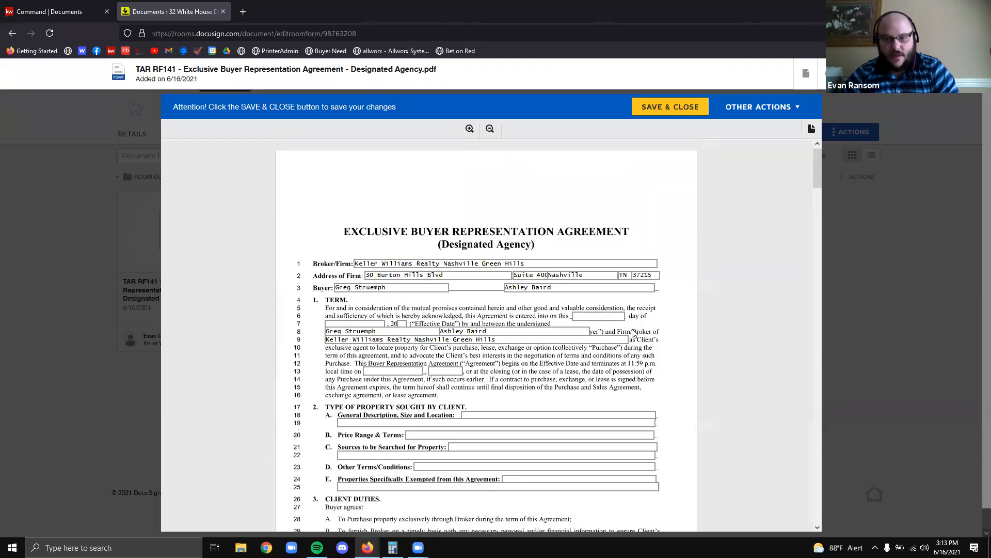
{"action": "scroll", "coordinate": [634, 333], "scroll_direction": "down", "scroll_amount": 5}
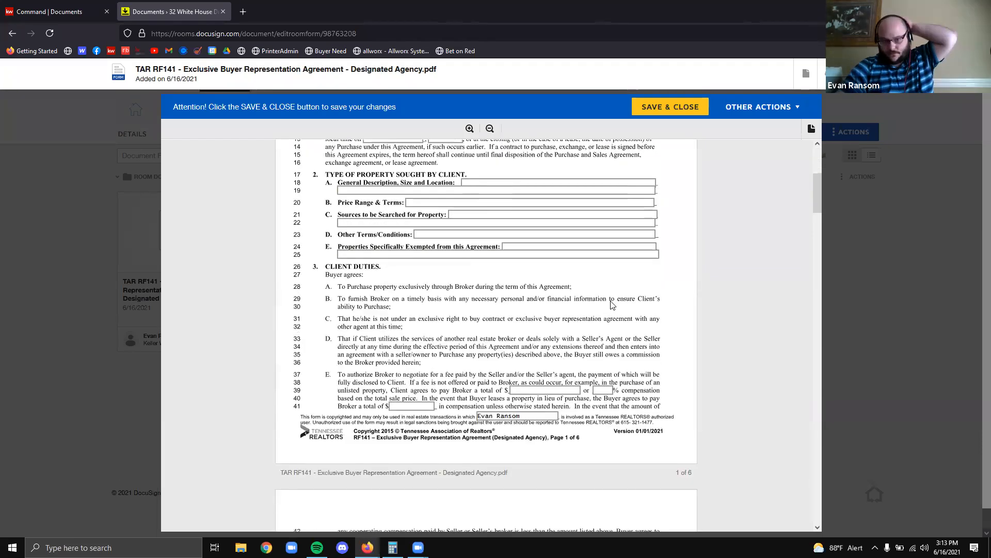
{"action": "left_click", "coordinate": [602, 390]}
{"action": "type", "text": "3"}
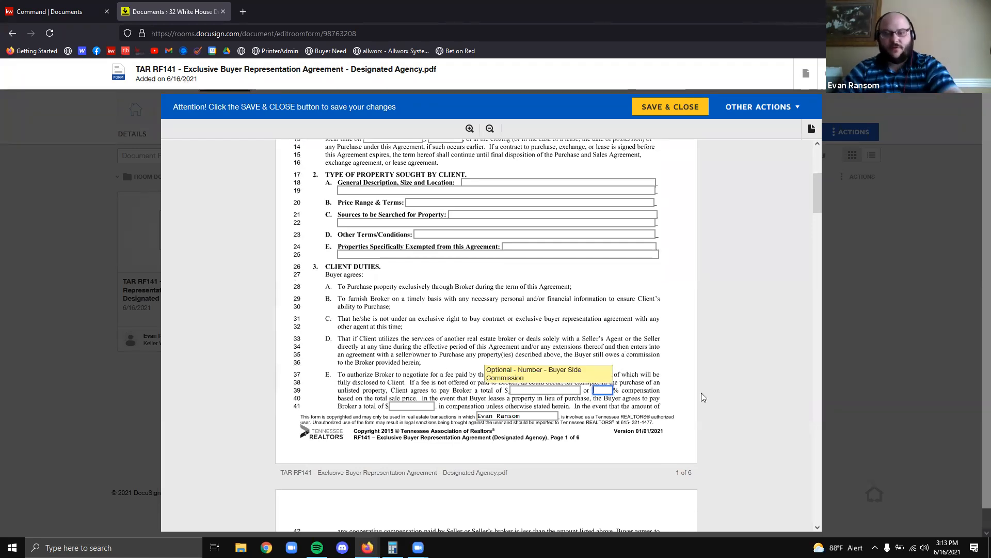
{"action": "scroll", "coordinate": [664, 349], "scroll_direction": "up", "scroll_amount": 5}
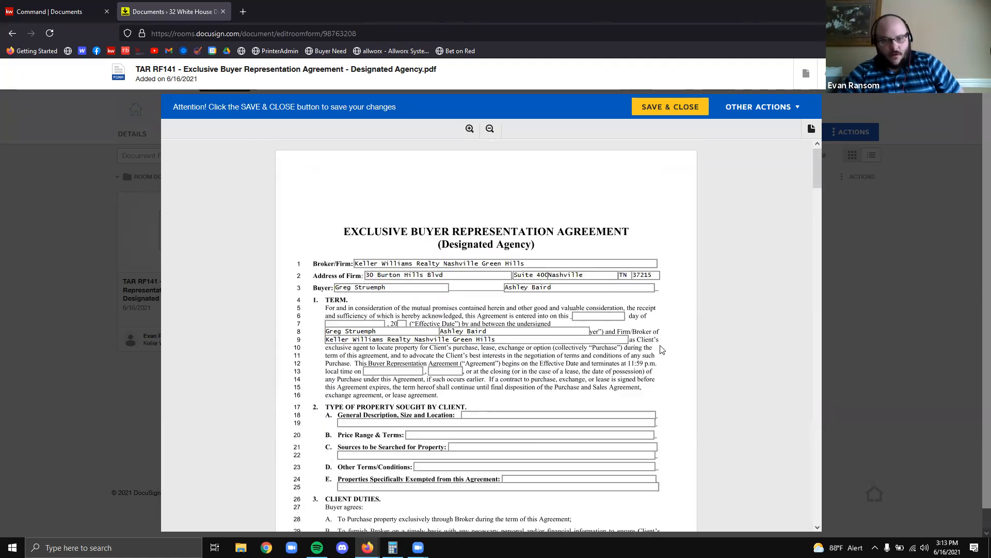
{"action": "scroll", "coordinate": [662, 349], "scroll_direction": "down", "scroll_amount": 8}
{"action": "scroll", "coordinate": [662, 349], "scroll_direction": "up", "scroll_amount": 8}
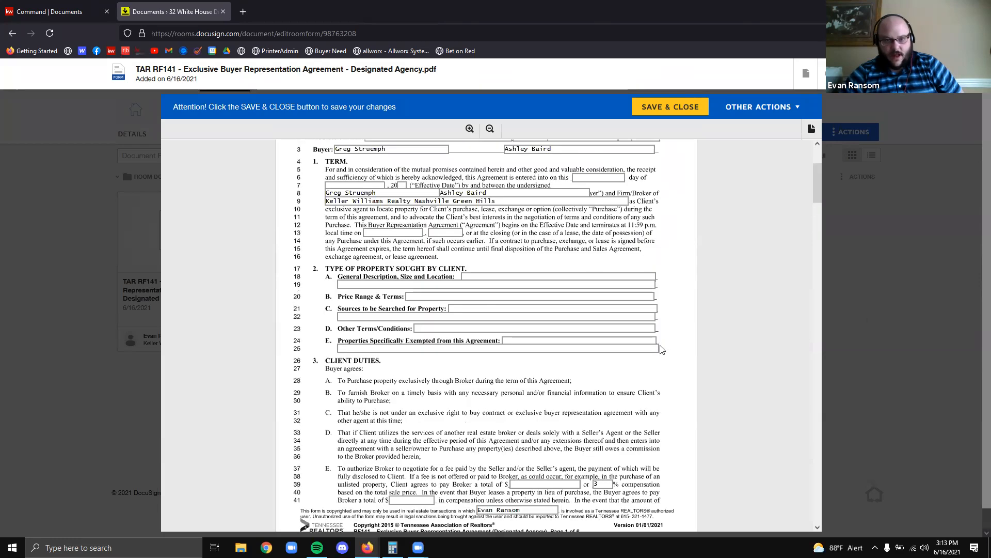
{"action": "scroll", "coordinate": [662, 349], "scroll_direction": "down", "scroll_amount": 8}
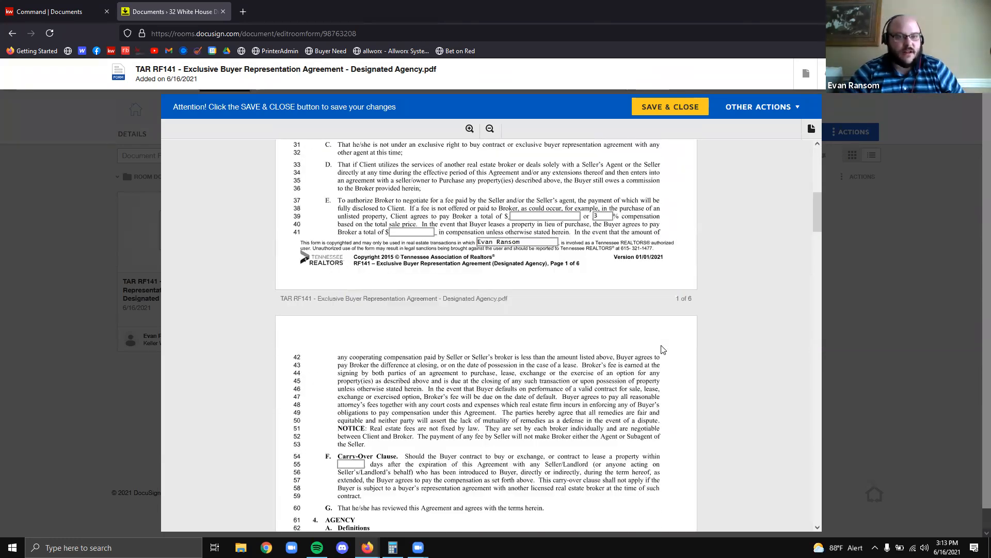
{"action": "scroll", "coordinate": [664, 349], "scroll_direction": "down", "scroll_amount": 10}
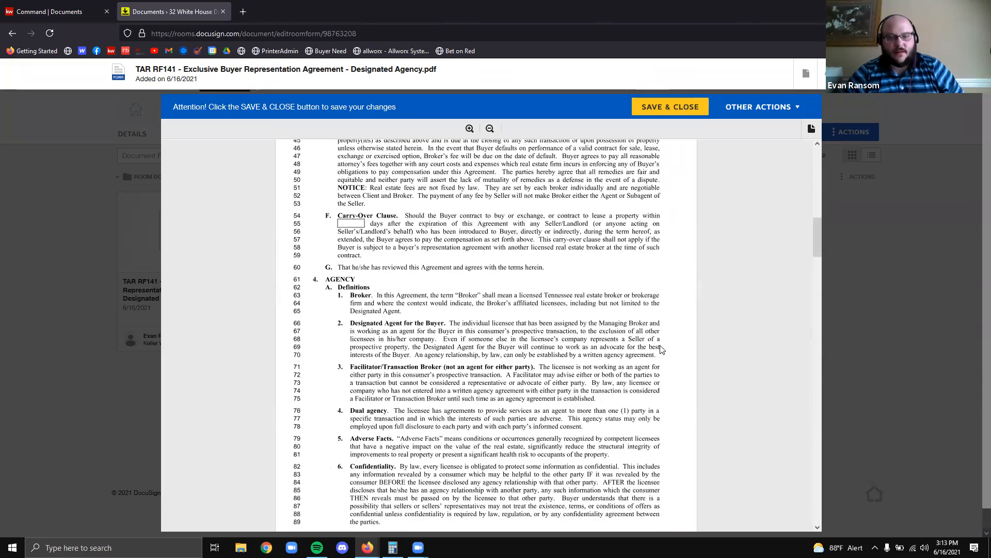
{"action": "scroll", "coordinate": [661, 352], "scroll_direction": "down", "scroll_amount": 15}
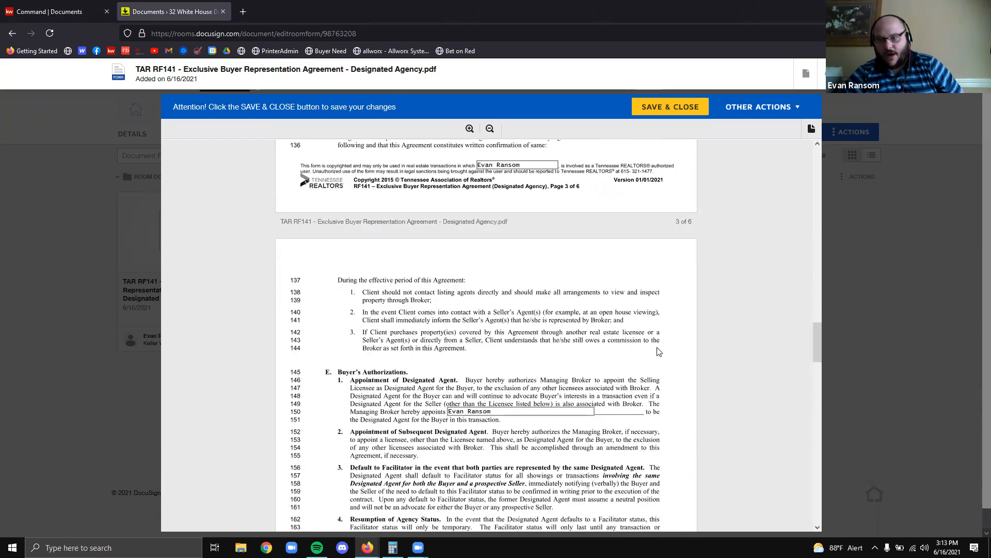
{"action": "scroll", "coordinate": [659, 352], "scroll_direction": "down", "scroll_amount": 15}
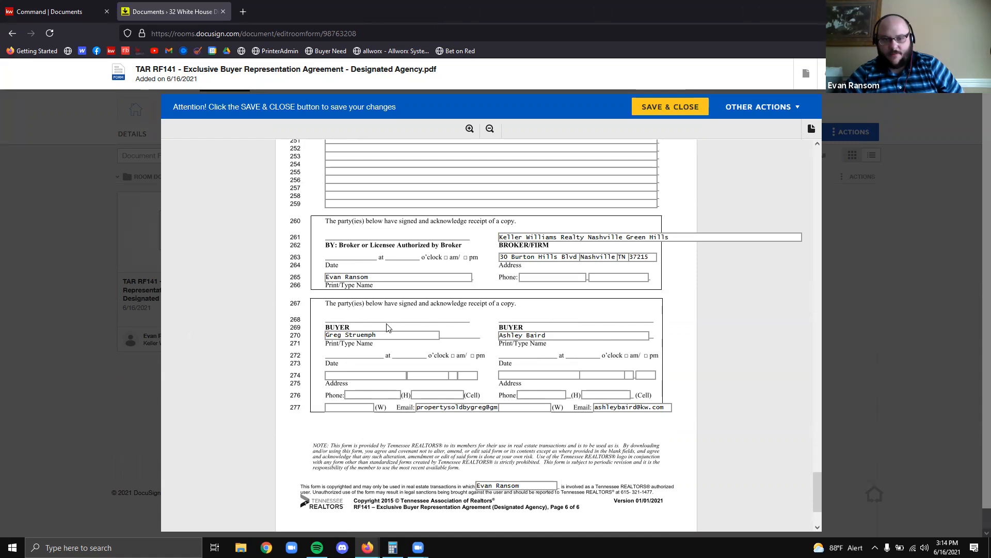
{"action": "scroll", "coordinate": [669, 296], "scroll_direction": "up", "scroll_amount": 3}
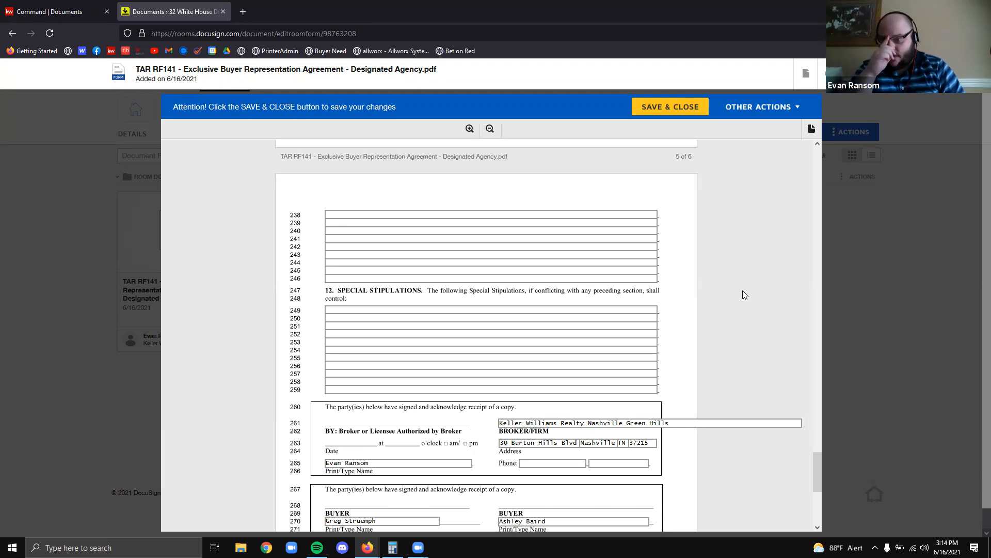
{"action": "left_click", "coordinate": [562, 309]}
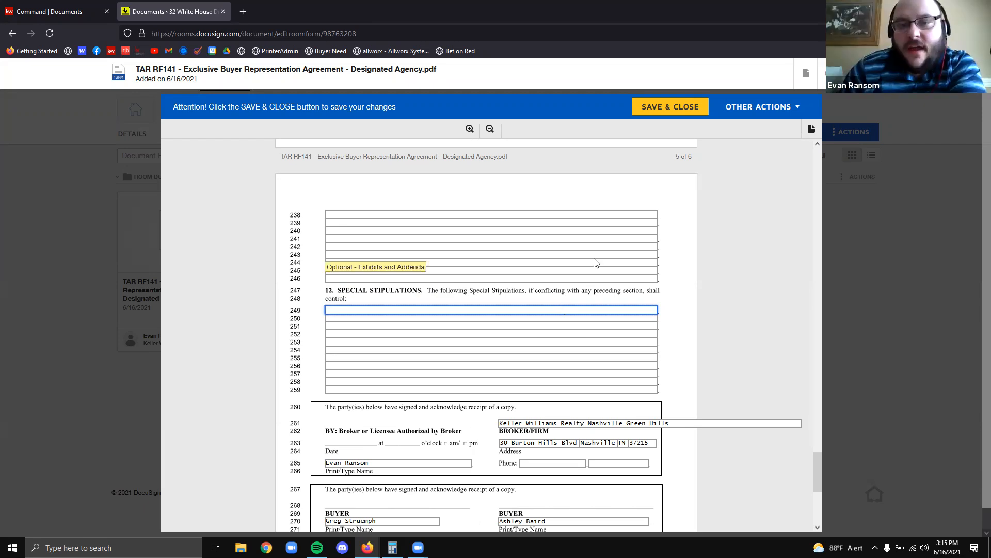
{"action": "scroll", "coordinate": [594, 258], "scroll_direction": "up", "scroll_amount": 5}
{"action": "scroll", "coordinate": [595, 253], "scroll_direction": "up", "scroll_amount": 10}
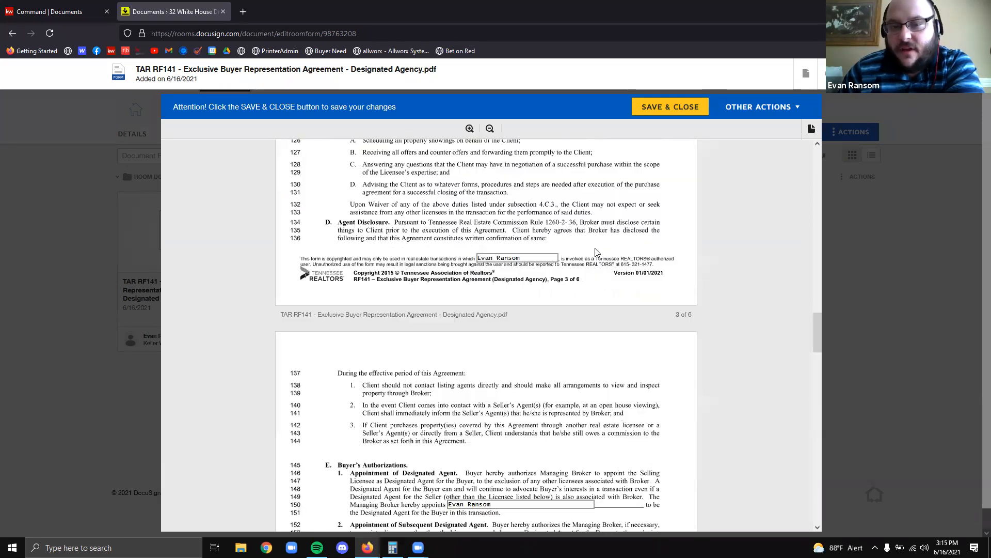
{"action": "scroll", "coordinate": [601, 263], "scroll_direction": "up", "scroll_amount": 10}
{"action": "scroll", "coordinate": [603, 265], "scroll_direction": "up", "scroll_amount": 15}
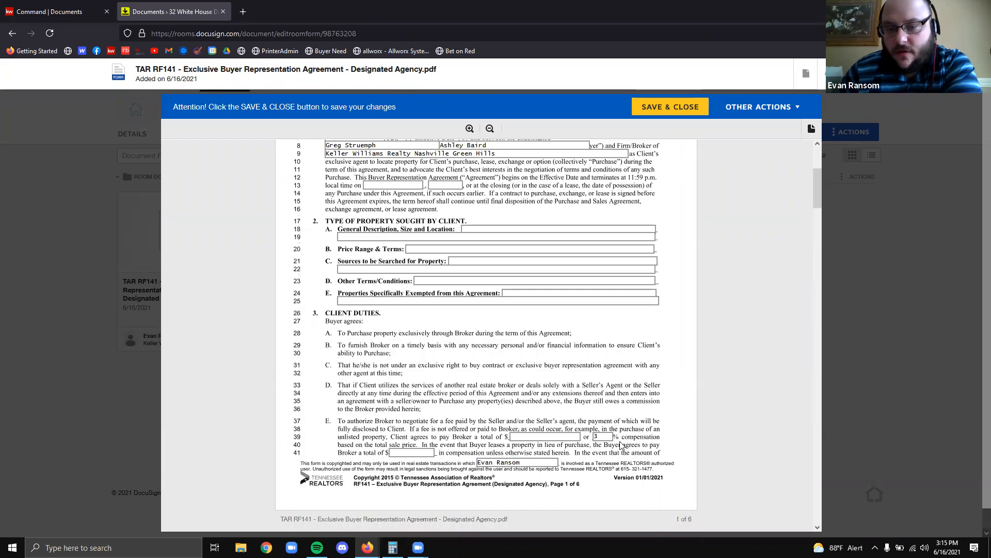
{"action": "type", "text": "3 +493"}
{"action": "key", "text": "BackSpace"}
{"action": "key", "text": "BackSpace"}
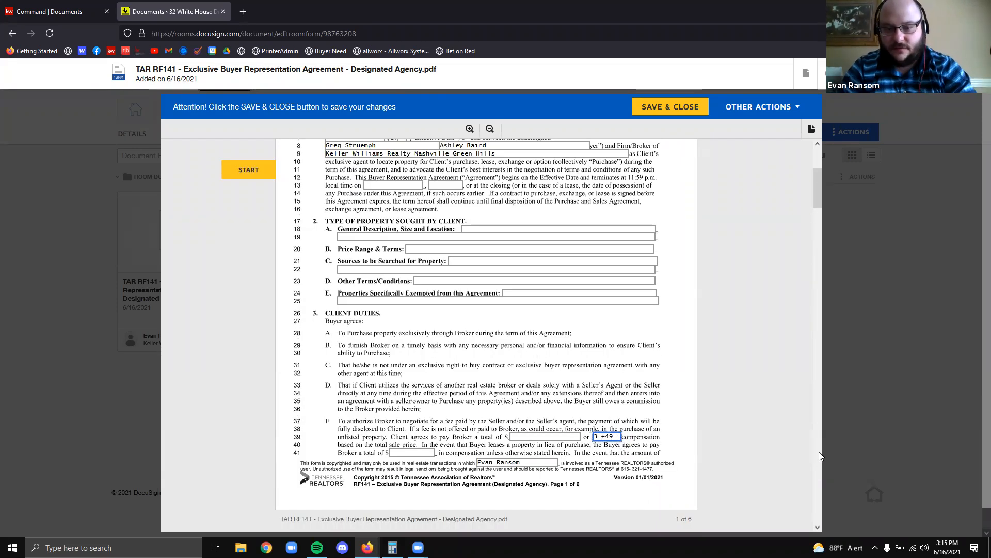
{"action": "type", "text": "05"}
{"action": "key", "text": "BackSpace"}
{"action": "key", "text": "BackSpace"}
{"action": "key", "text": "BackSpace"}
{"action": "key", "text": "BackSpace"}
{"action": "key", "text": "BackSpace"}
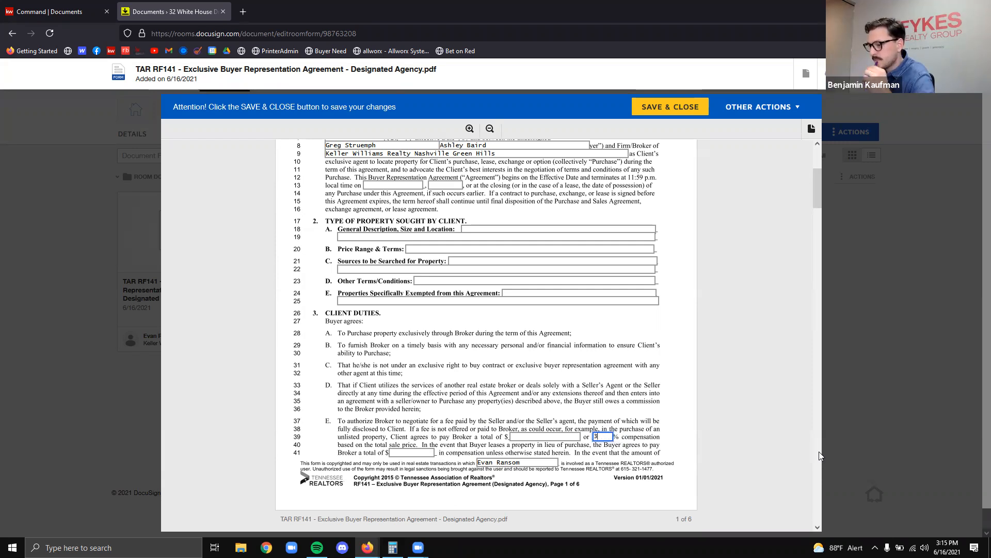
{"action": "left_click", "coordinate": [616, 388]}
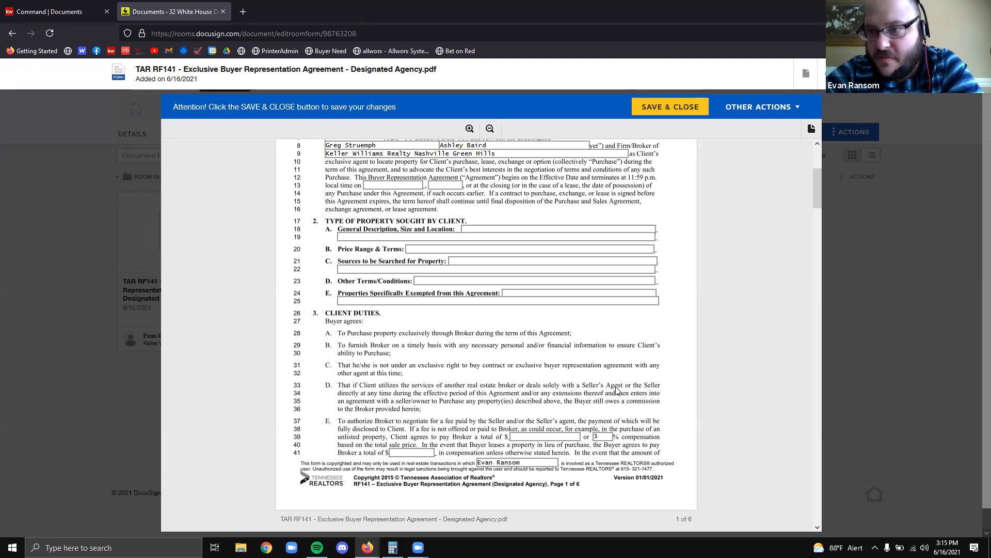
{"action": "left_click", "coordinate": [612, 438]}
{"action": "type", "text": "+ 455"}
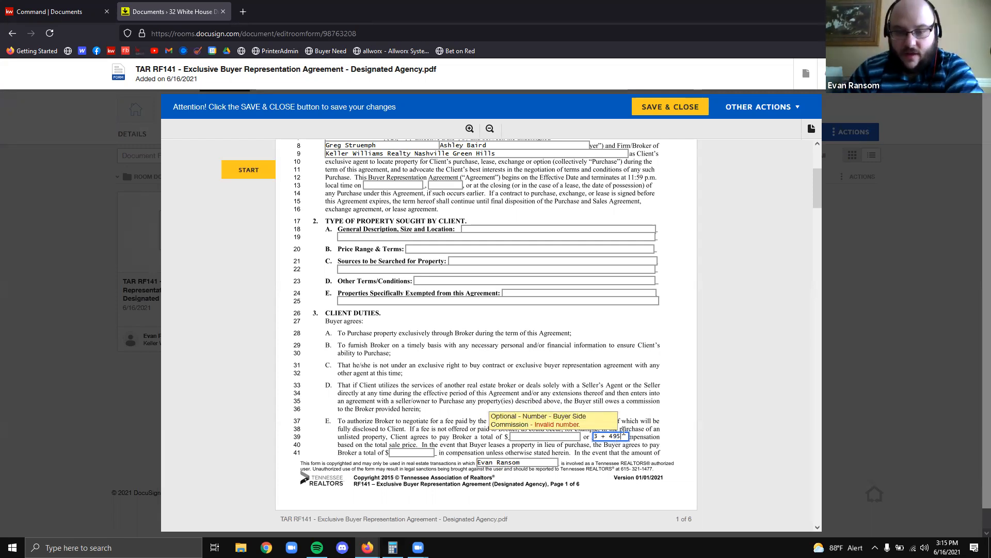
{"action": "scroll", "coordinate": [742, 449], "scroll_direction": "down", "scroll_amount": 3}
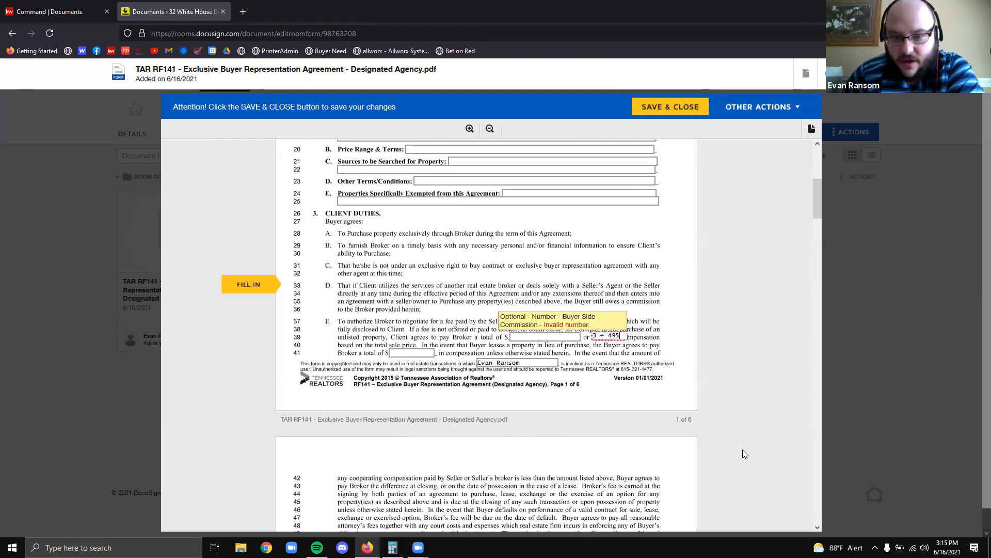
{"action": "key", "text": "BackSpace"}
{"action": "key", "text": "BackSpace"}
{"action": "key", "text": "BackSpace"}
{"action": "key", "text": "BackSpace"}
{"action": "key", "text": "BackSpace"}
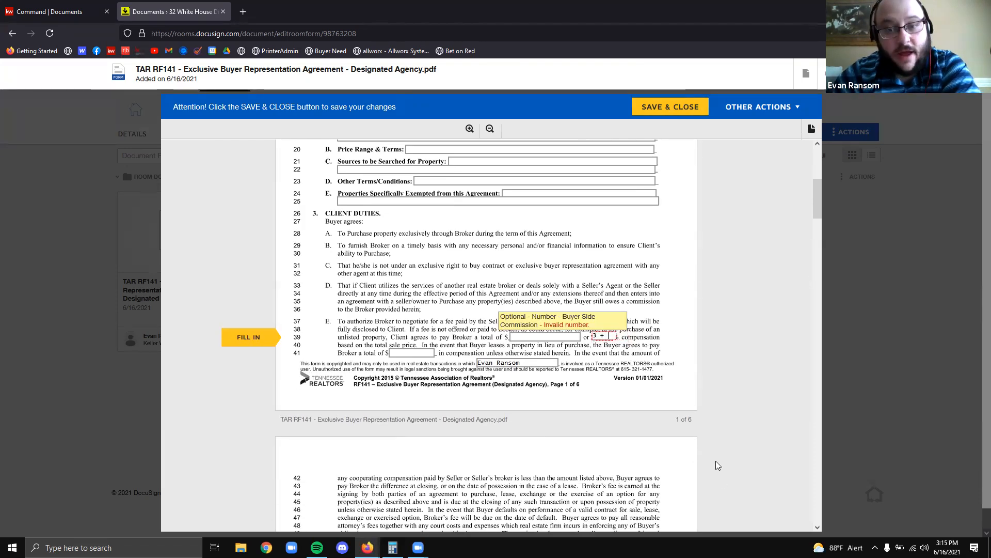
{"action": "key", "text": "BackSpace"}
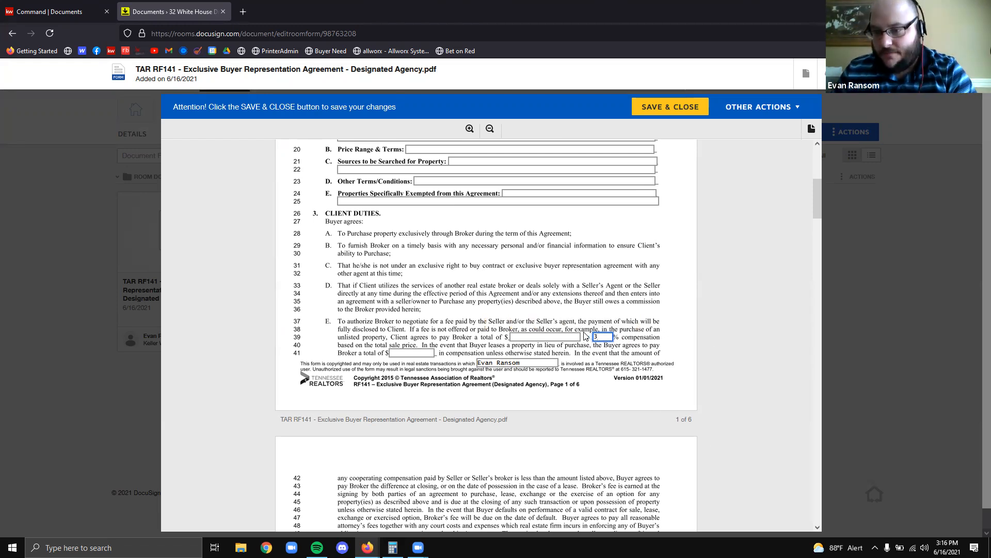
{"action": "left_click", "coordinate": [666, 273]}
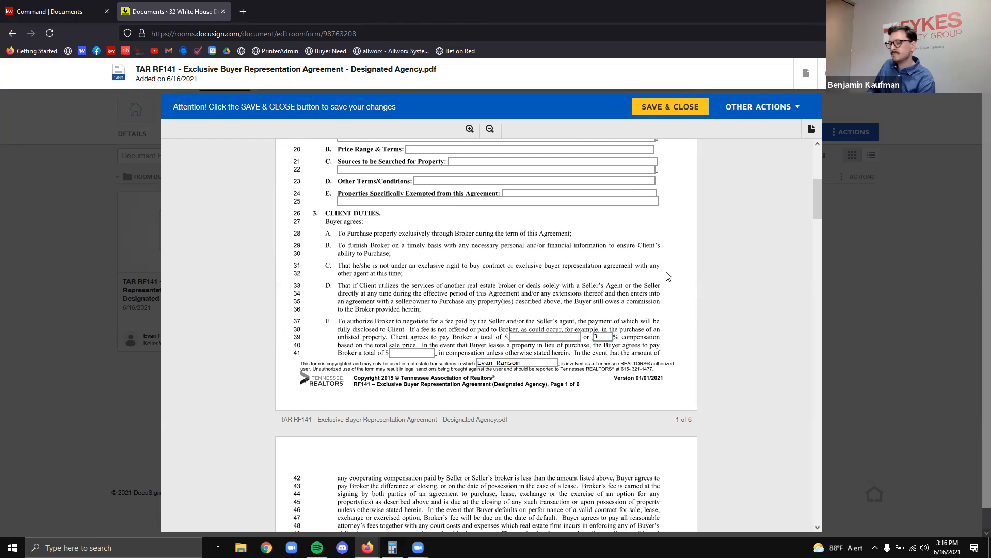
{"action": "scroll", "coordinate": [666, 274], "scroll_direction": "down", "scroll_amount": 3}
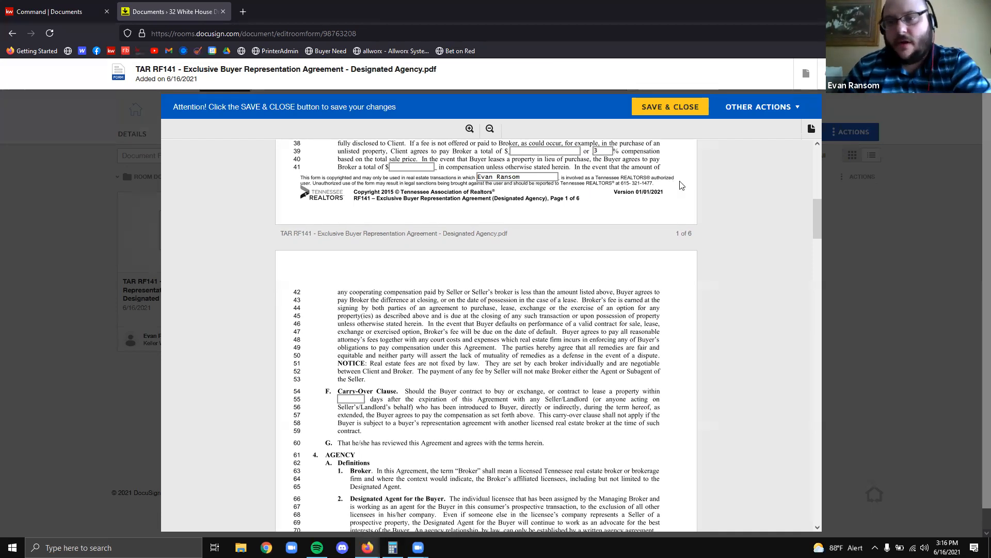
{"action": "scroll", "coordinate": [686, 188], "scroll_direction": "down", "scroll_amount": 8}
{"action": "scroll", "coordinate": [687, 280], "scroll_direction": "down", "scroll_amount": 20}
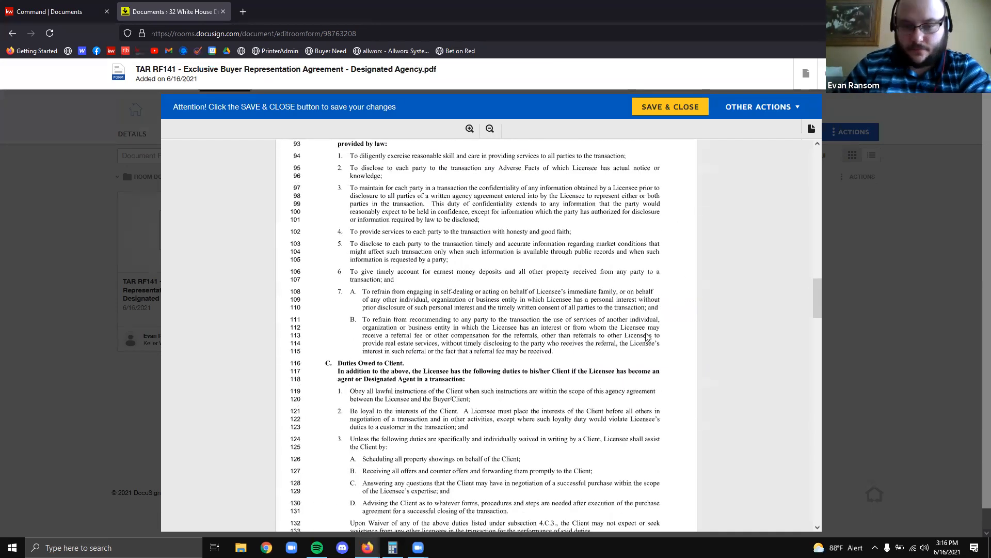
{"action": "scroll", "coordinate": [506, 351], "scroll_direction": "down", "scroll_amount": 5}
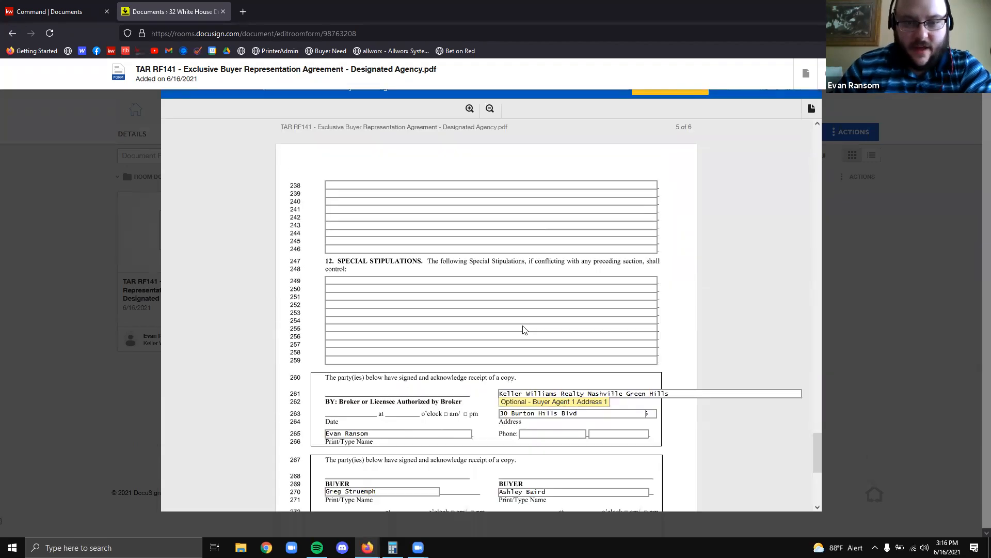
{"action": "scroll", "coordinate": [506, 350], "scroll_direction": "up", "scroll_amount": 6}
{"action": "scroll", "coordinate": [511, 309], "scroll_direction": "down", "scroll_amount": 4}
{"action": "left_click", "coordinate": [511, 281]}
{"action": "left_click", "coordinate": [738, 314]}
{"action": "scroll", "coordinate": [736, 310], "scroll_direction": "down", "scroll_amount": 3}
{"action": "scroll", "coordinate": [737, 310], "scroll_direction": "up", "scroll_amount": 3}
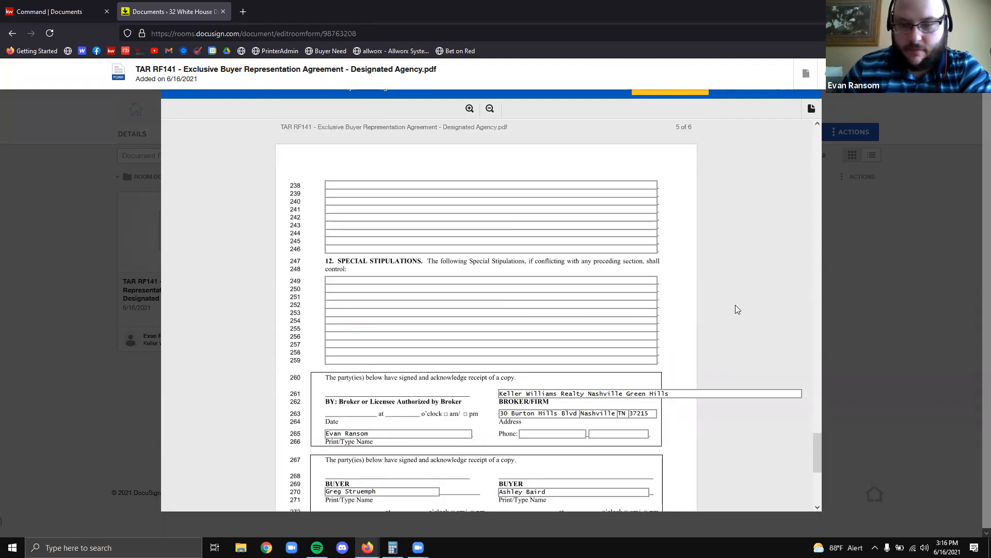
{"action": "scroll", "coordinate": [736, 307], "scroll_direction": "up", "scroll_amount": 8}
{"action": "scroll", "coordinate": [736, 301], "scroll_direction": "up", "scroll_amount": 20}
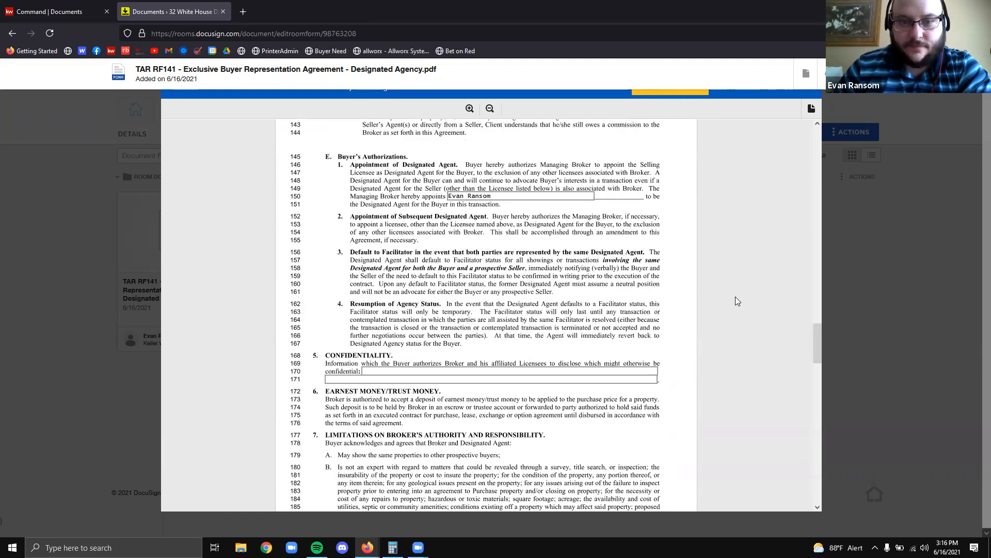
{"action": "scroll", "coordinate": [682, 117], "scroll_direction": "up", "scroll_amount": 6}
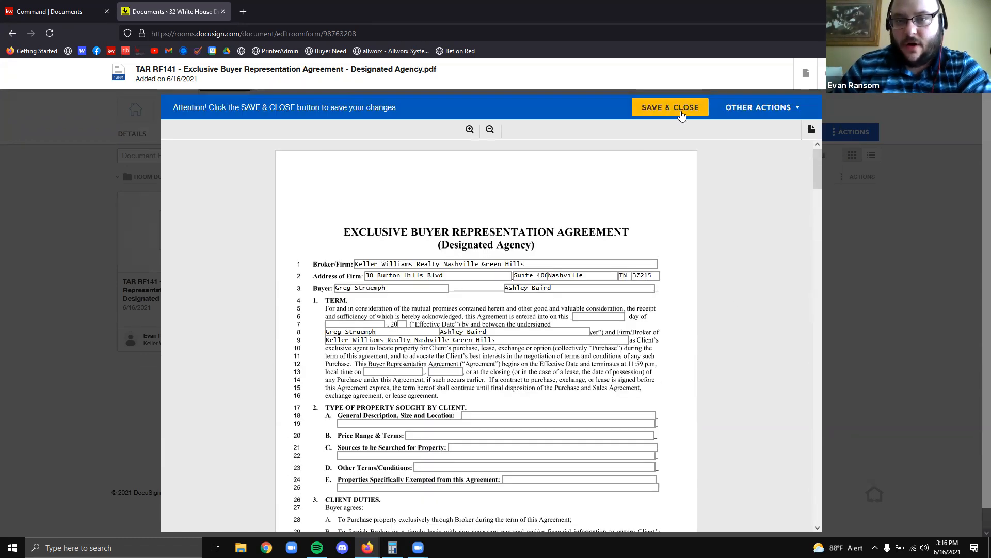
{"action": "left_click", "coordinate": [680, 110]}
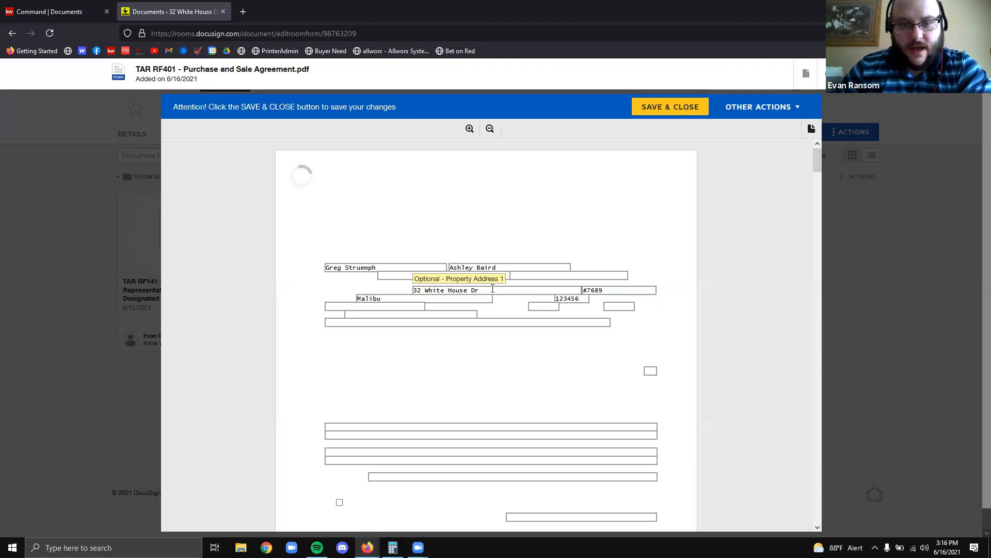
{"action": "scroll", "coordinate": [557, 322], "scroll_direction": "down", "scroll_amount": 6}
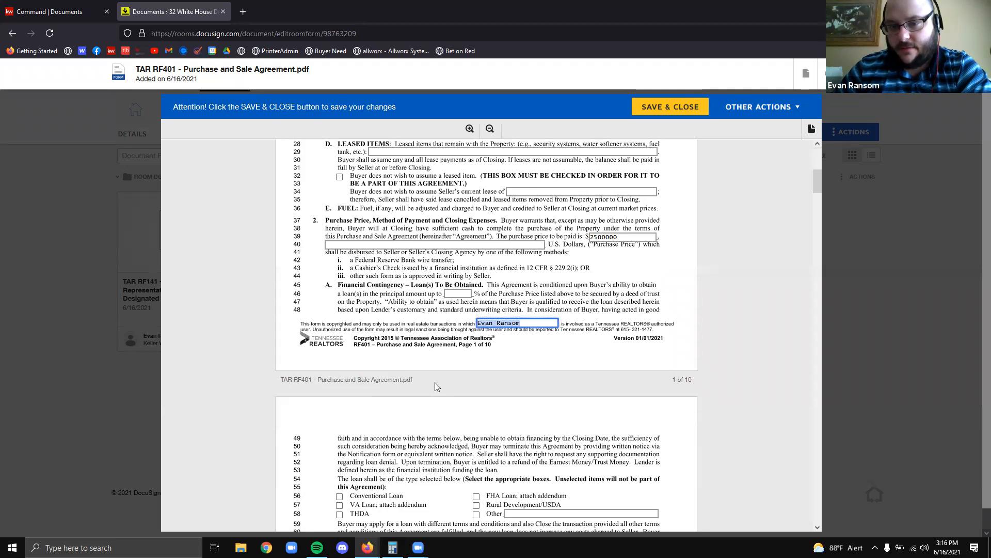
{"action": "scroll", "coordinate": [590, 368], "scroll_direction": "up", "scroll_amount": 5}
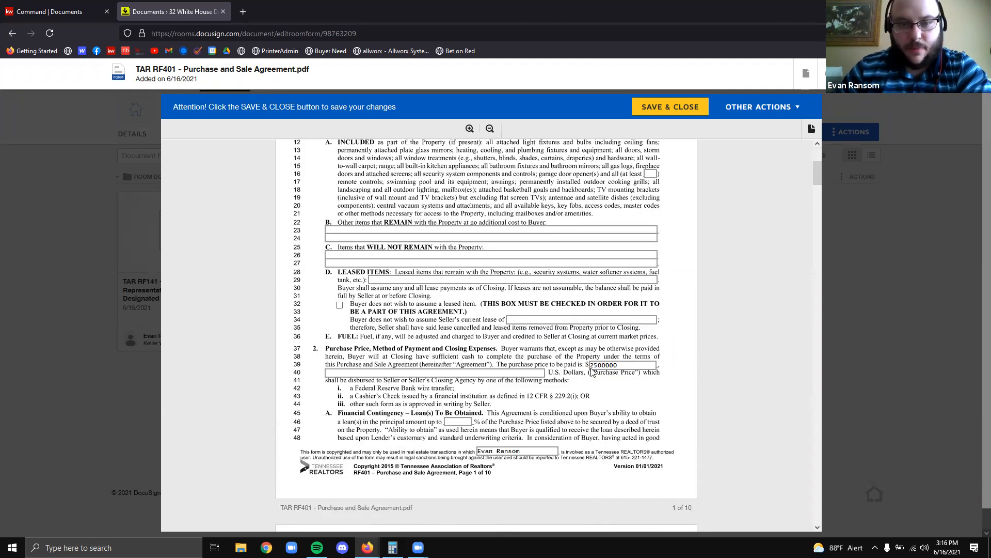
{"action": "scroll", "coordinate": [590, 369], "scroll_direction": "up", "scroll_amount": 2}
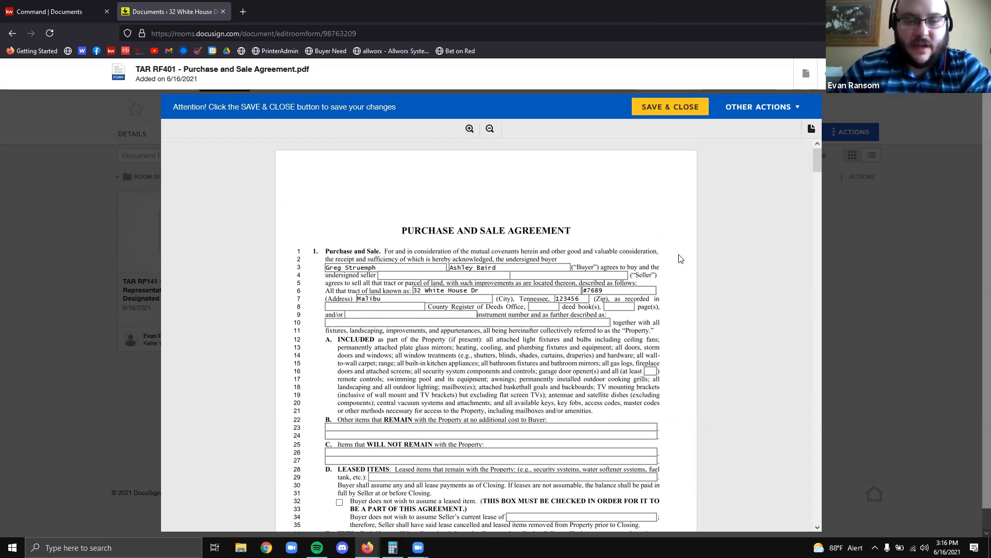
{"action": "scroll", "coordinate": [681, 261], "scroll_direction": "down", "scroll_amount": 3}
{"action": "scroll", "coordinate": [704, 317], "scroll_direction": "down", "scroll_amount": 20}
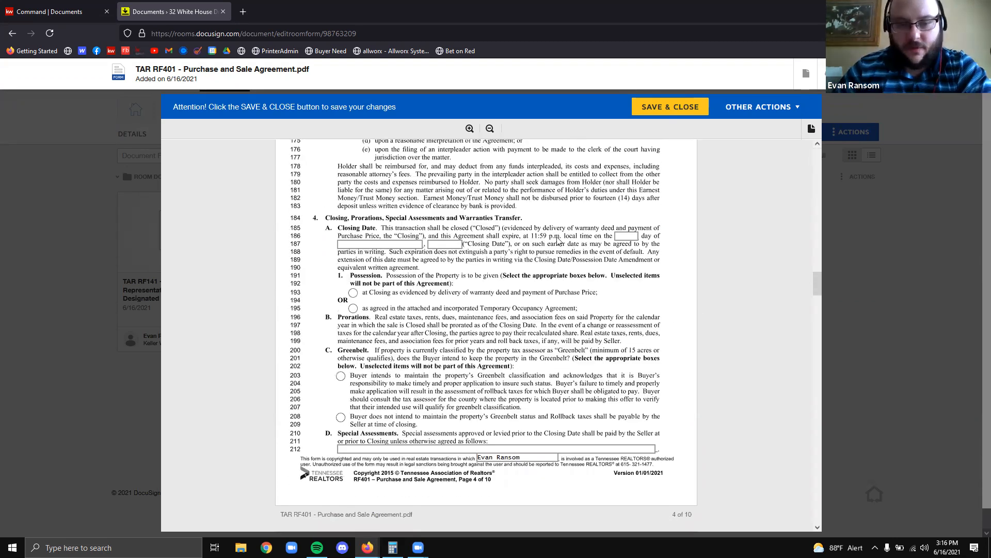
{"action": "scroll", "coordinate": [527, 257], "scroll_direction": "down", "scroll_amount": 15}
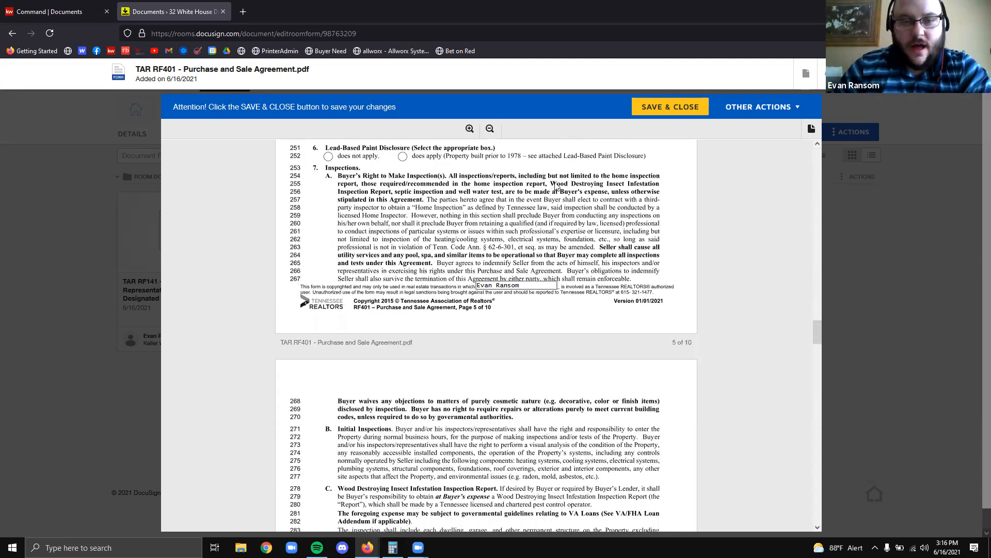
{"action": "scroll", "coordinate": [495, 257], "scroll_direction": "down", "scroll_amount": 20}
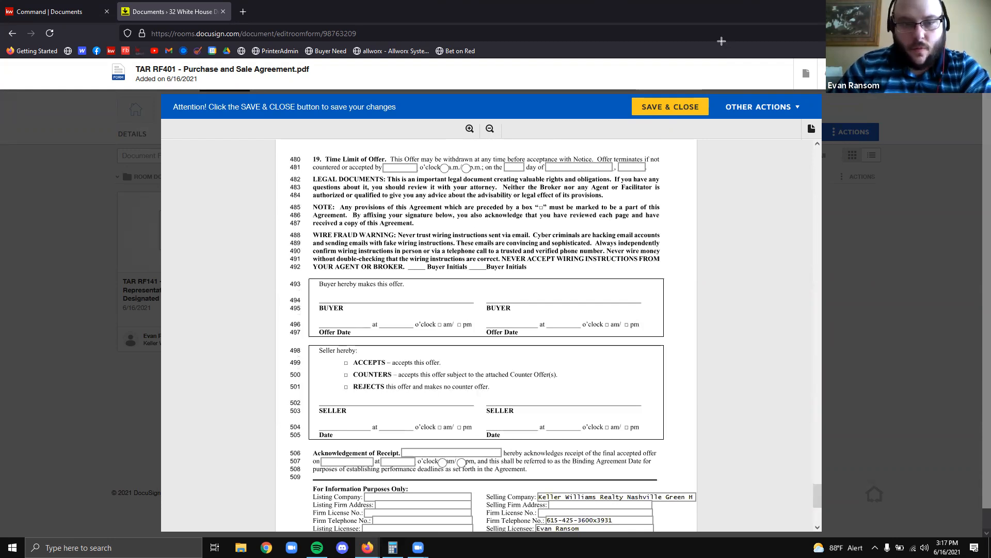
{"action": "mouse_move", "coordinate": [312, 284]}
{"action": "left_mouse_down"}
{"action": "mouse_move", "coordinate": [571, 331]}
{"action": "mouse_move", "coordinate": [675, 310]}
{"action": "left_mouse_up"}
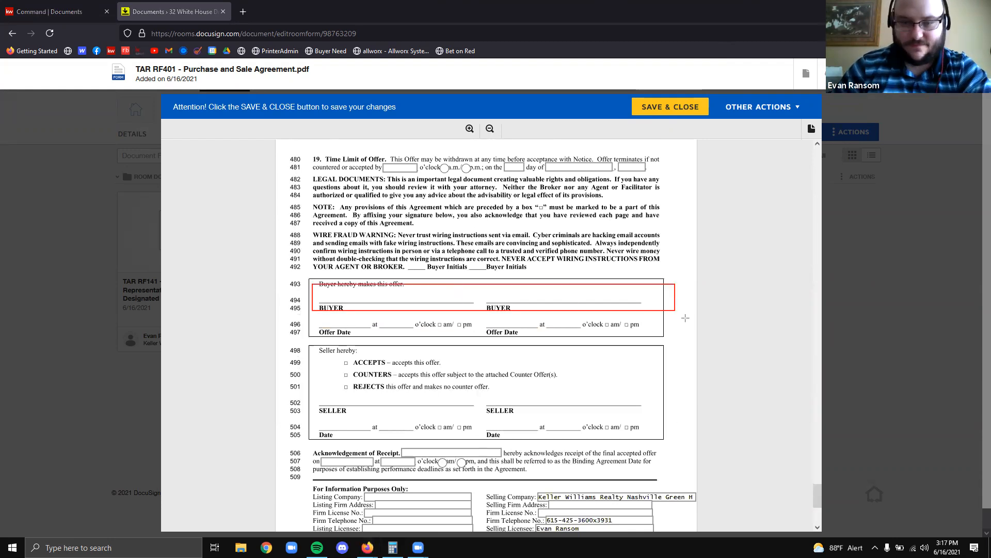
{"action": "left_click", "coordinate": [825, 45]}
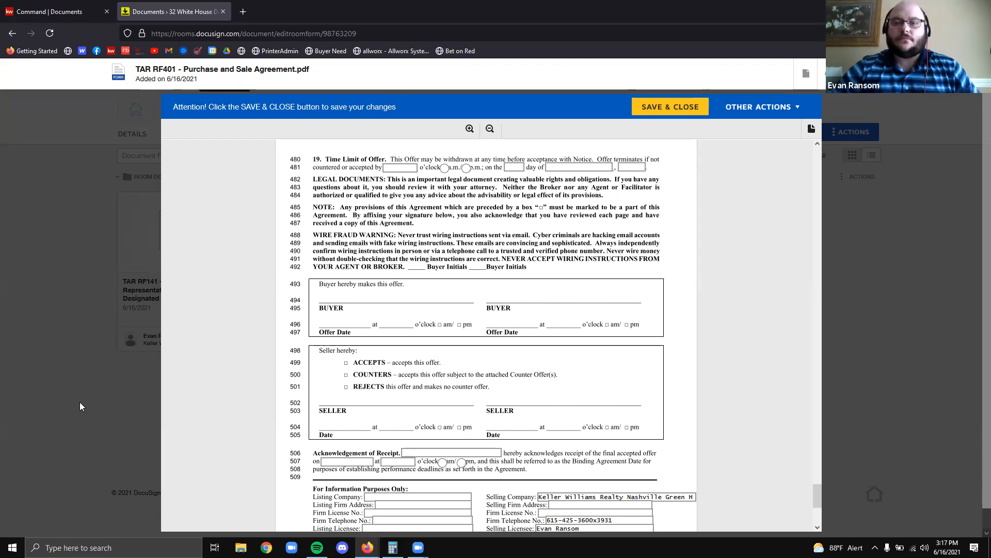
Save and close the RF401 form, then show the room's Envelopes tab
{"action": "left_click", "coordinate": [694, 107]}
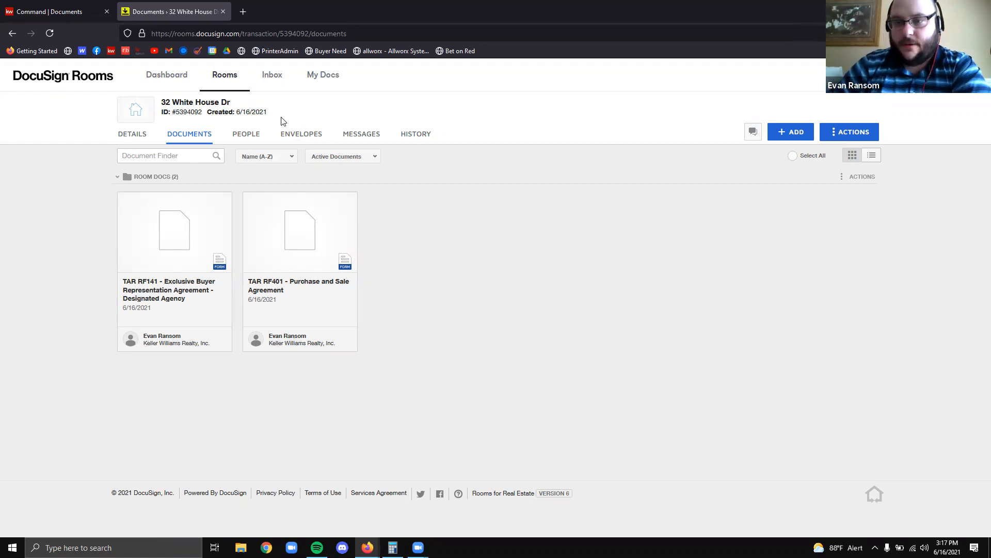
{"action": "left_click", "coordinate": [296, 141]}
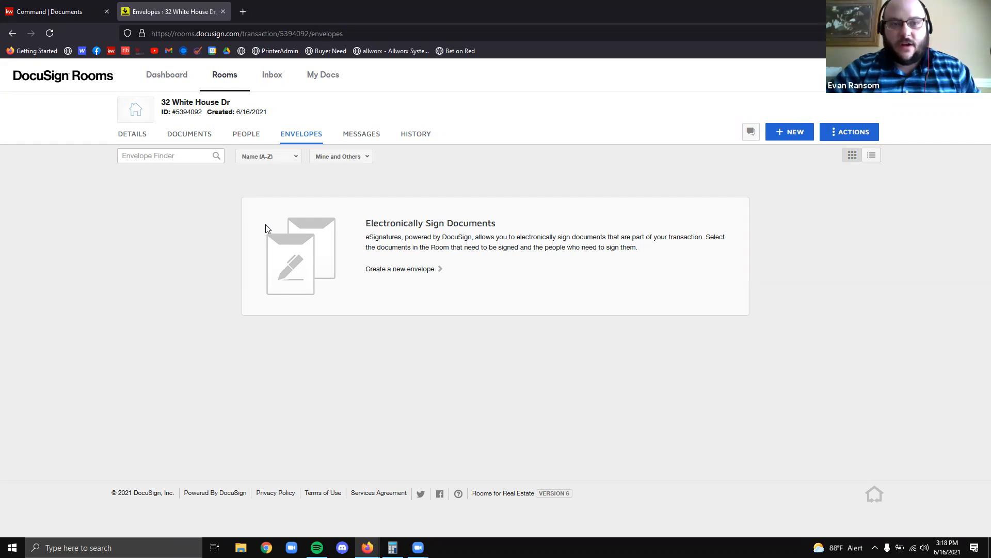
Create a new envelope and name it with the client's name followed by ' - Offer 1'
{"action": "left_click", "coordinate": [786, 135]}
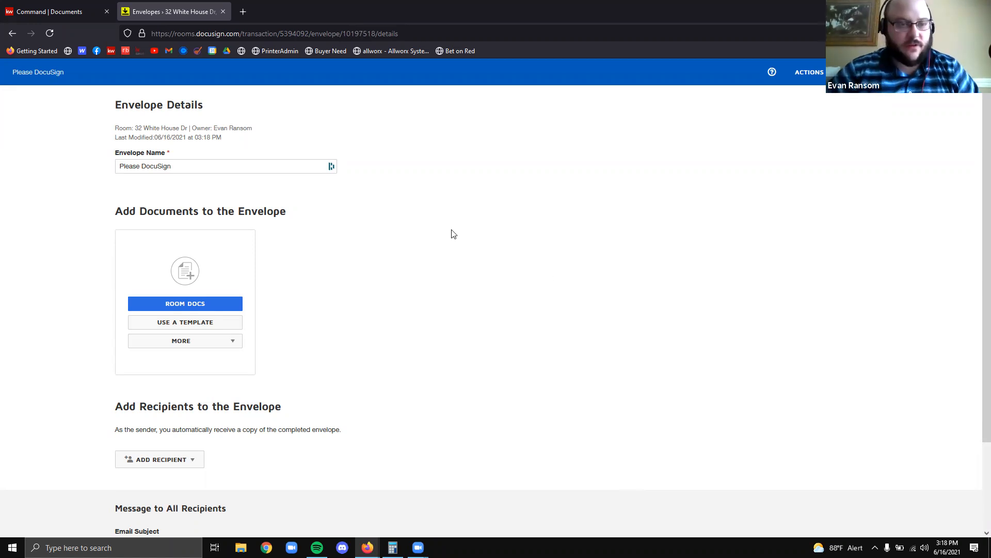
{"action": "left_click", "coordinate": [248, 165]}
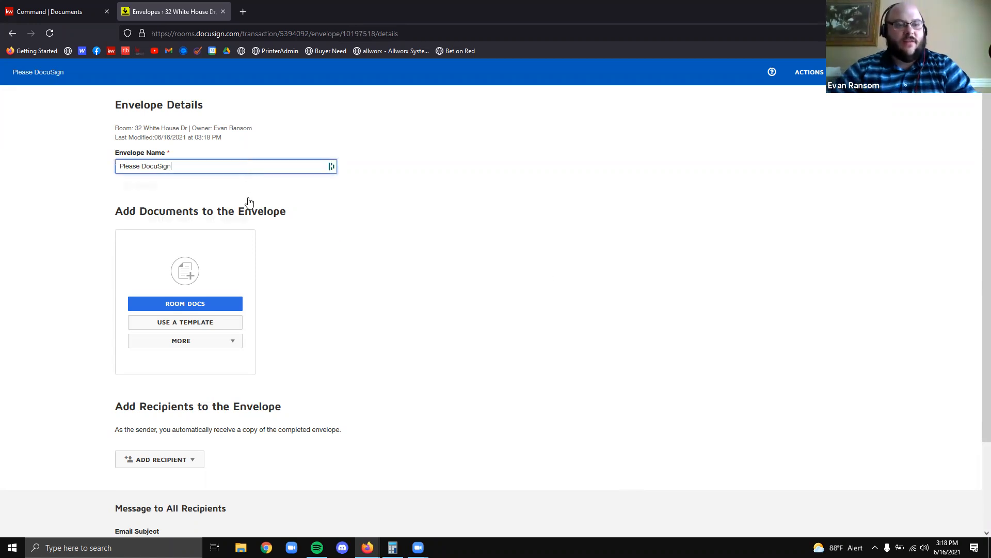
{"action": "left_click", "coordinate": [242, 166]}
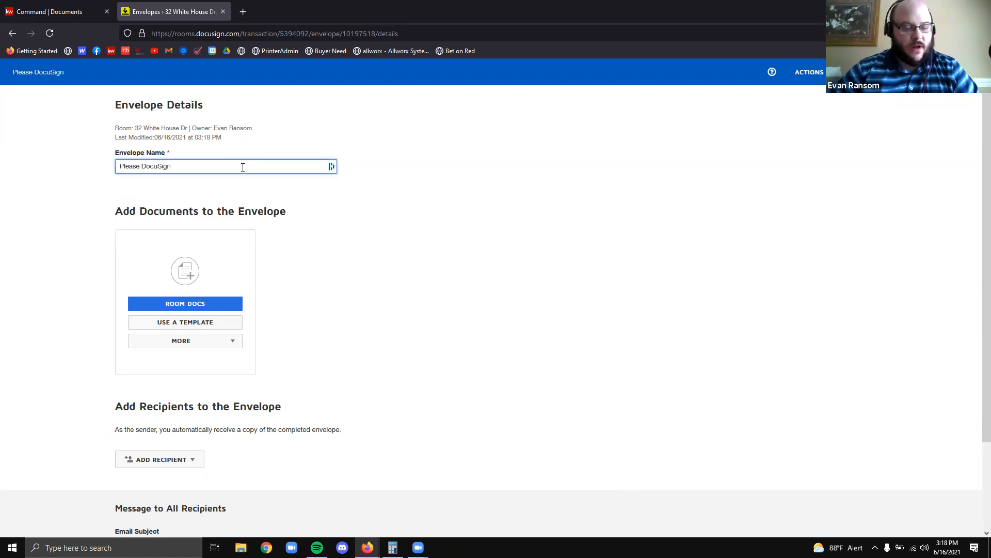
{"action": "triple_click", "coordinate": [243, 167]}
{"action": "key", "text": "BackSpace"}
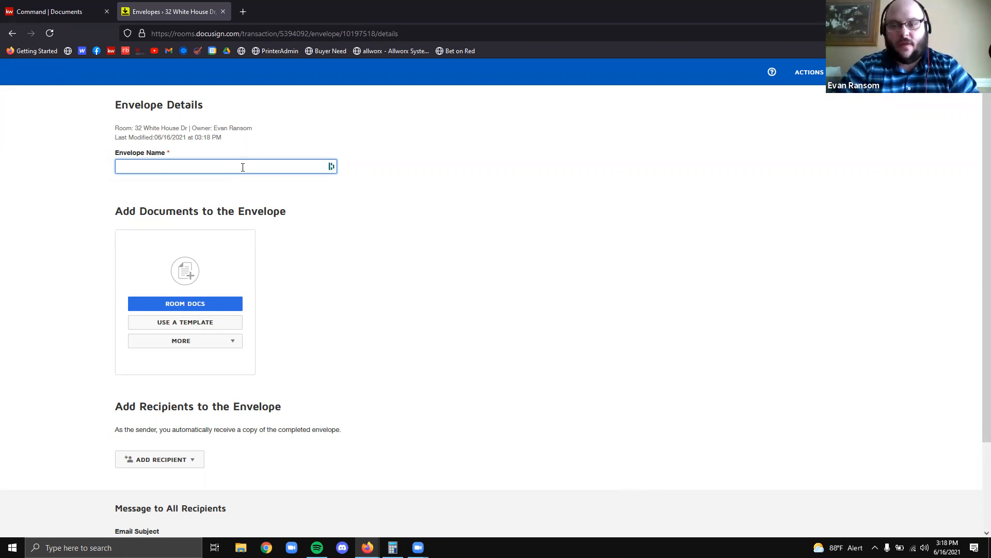
{"action": "type", "text": "Jerkbag's Purchase Swear to god t"}
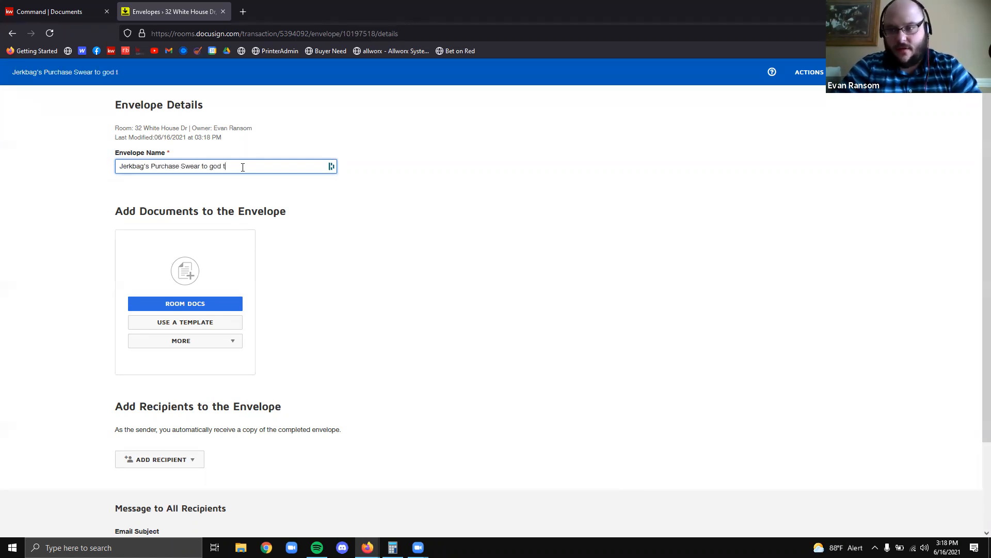
{"action": "key", "text": "BackSpace"}
{"action": "key", "text": "BackSpace"}
{"action": "key", "text": "BackSpace"}
{"action": "key", "text": "BackSpace"}
{"action": "key", "text": "BackSpace"}
{"action": "key", "text": "BackSpace"}
{"action": "key", "text": "BackSpace"}
{"action": "key", "text": "BackSpace"}
{"action": "key", "text": "BackSpace"}
{"action": "key", "text": "BackSpace"}
{"action": "key", "text": "BackSpace"}
{"action": "key", "text": "BackSpace"}
{"action": "key", "text": "BackSpace"}
{"action": "key", "text": "BackSpace"}
{"action": "key", "text": "BackSpace"}
{"action": "key", "text": "BackSpace"}
{"action": "key", "text": "BackSpace"}
{"action": "key", "text": "BackSpace"}
{"action": "key", "text": "BackSpace"}
{"action": "key", "text": "BackSpace"}
{"action": "key", "text": "BackSpace"}
{"action": "key", "text": "BackSpace"}
{"action": "key", "text": "BackSpace"}
{"action": "key", "text": "BackSpace"}
{"action": "key", "text": "BackSpace"}
{"action": "key", "text": "BackSpace"}
{"action": "key", "text": "BackSpace"}
{"action": "key", "text": "BackSpace"}
{"action": "key", "text": "BackSpace"}
{"action": "key", "text": "BackSpace"}
{"action": "key", "text": "BackSpace"}
{"action": "type", "text": "reg \"nice g"}
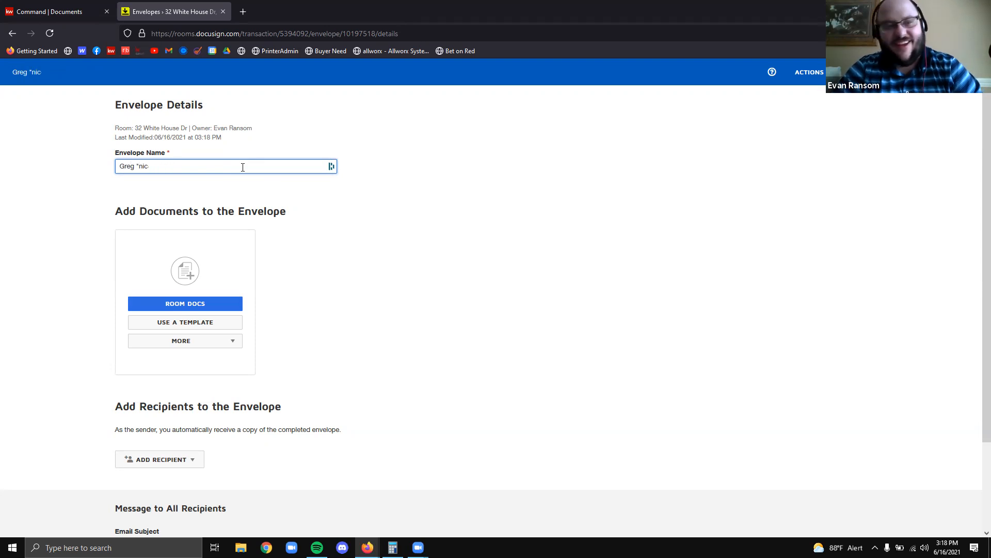
{"action": "key", "text": "BackSpace"}
{"action": "key", "text": "BackSpace"}
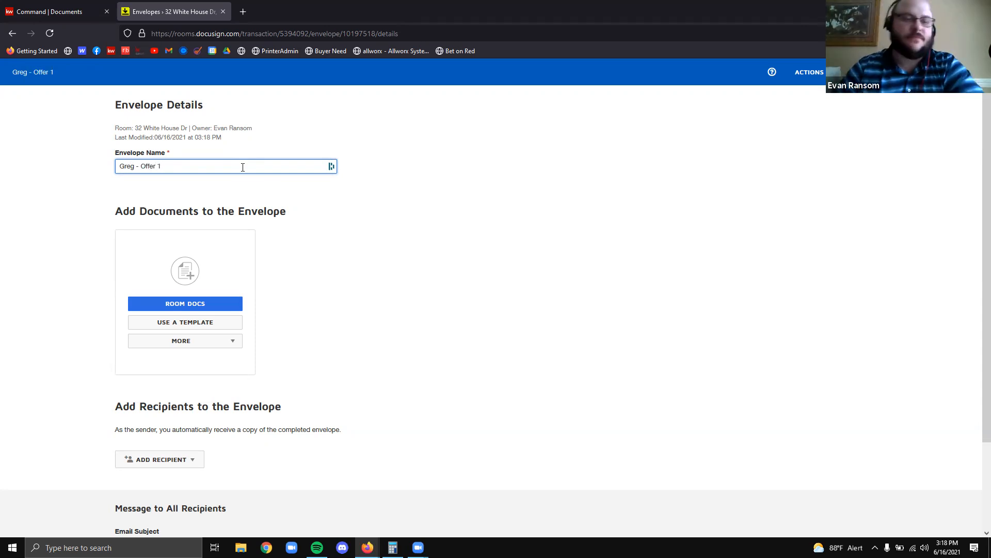
{"action": "left_click", "coordinate": [324, 279]}
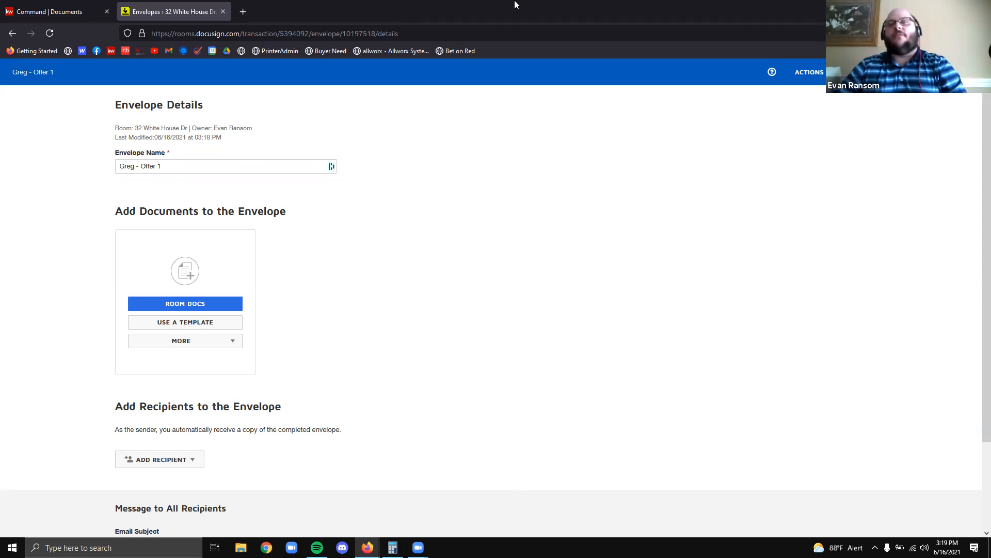
{"action": "left_click_drag", "start_coordinate": [121, 289], "coordinate": [251, 316]}
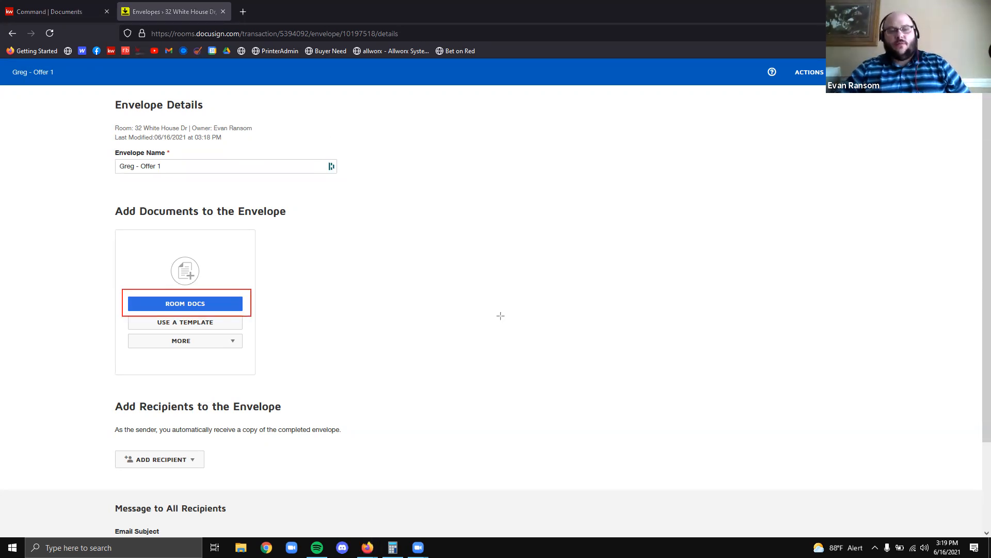
{"action": "left_click", "coordinate": [482, 6]}
{"action": "mouse_move", "coordinate": [124, 314]}
{"action": "left_mouse_down"}
{"action": "mouse_move", "coordinate": [279, 329]}
{"action": "mouse_move", "coordinate": [251, 332]}
{"action": "left_mouse_up"}
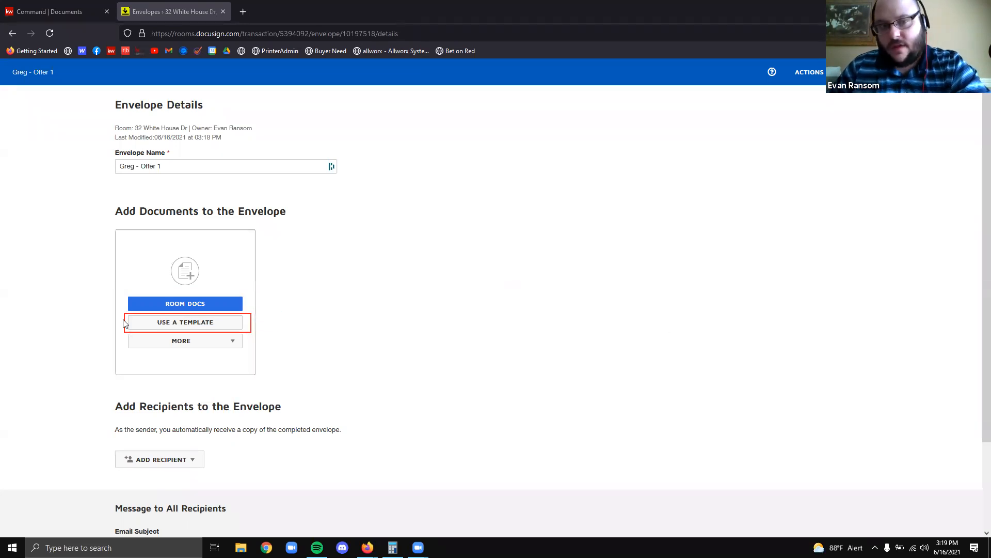
{"action": "left_click", "coordinate": [181, 326]}
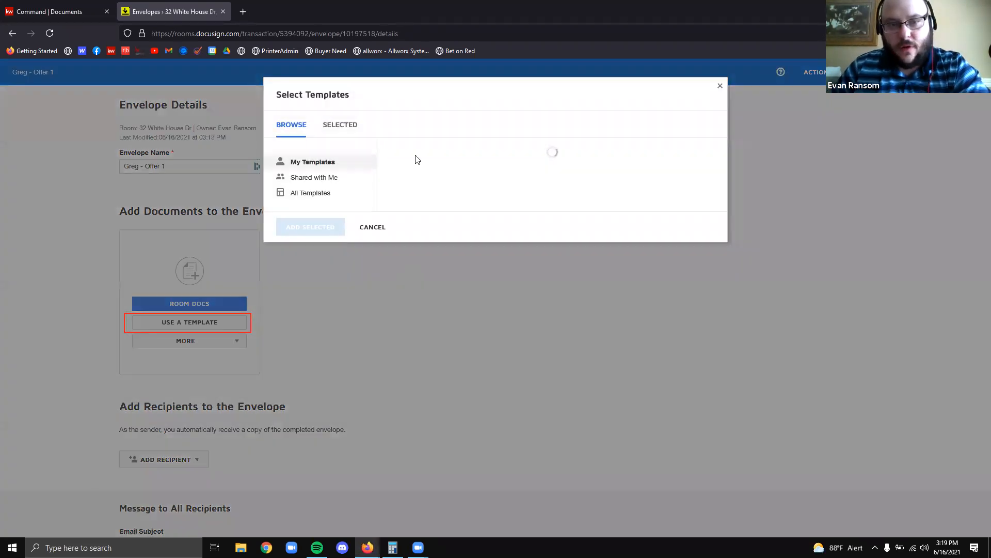
{"action": "left_click", "coordinate": [720, 86]}
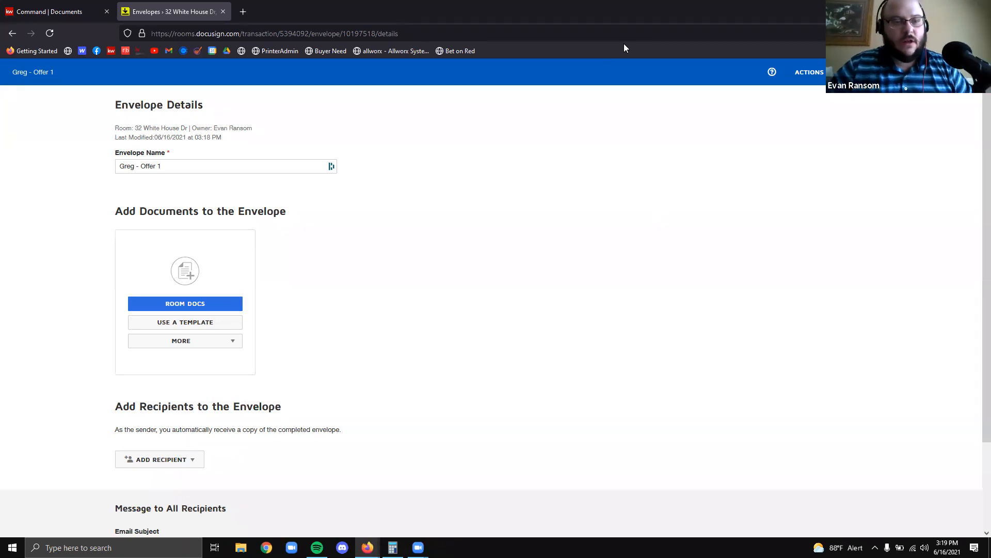
{"action": "left_click", "coordinate": [190, 345]}
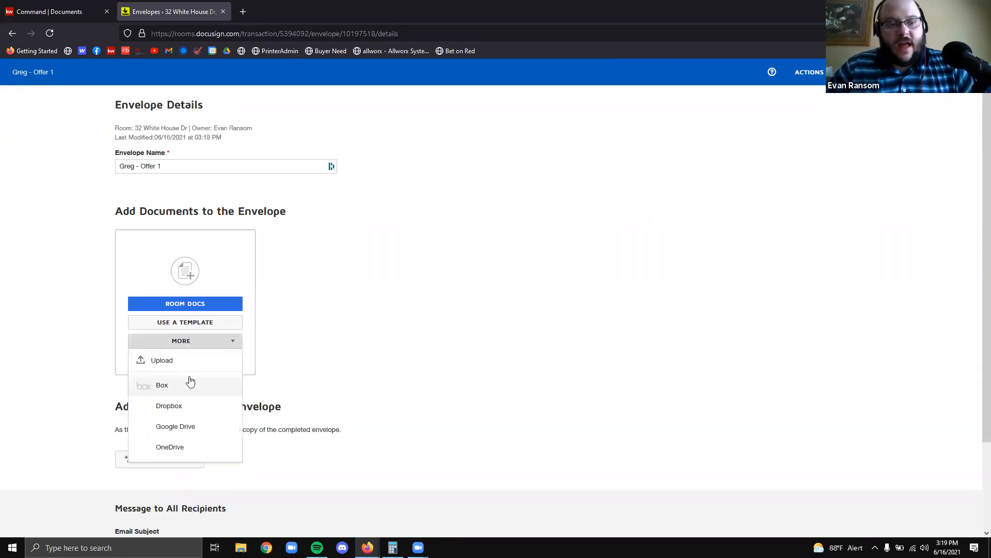
{"action": "left_click", "coordinate": [662, 334]}
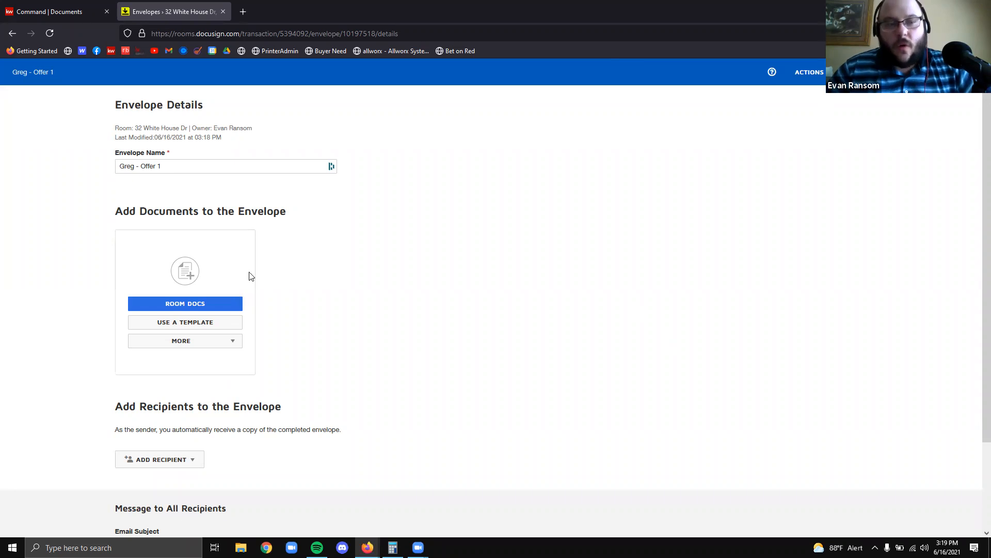
{"action": "left_click", "coordinate": [212, 304]}
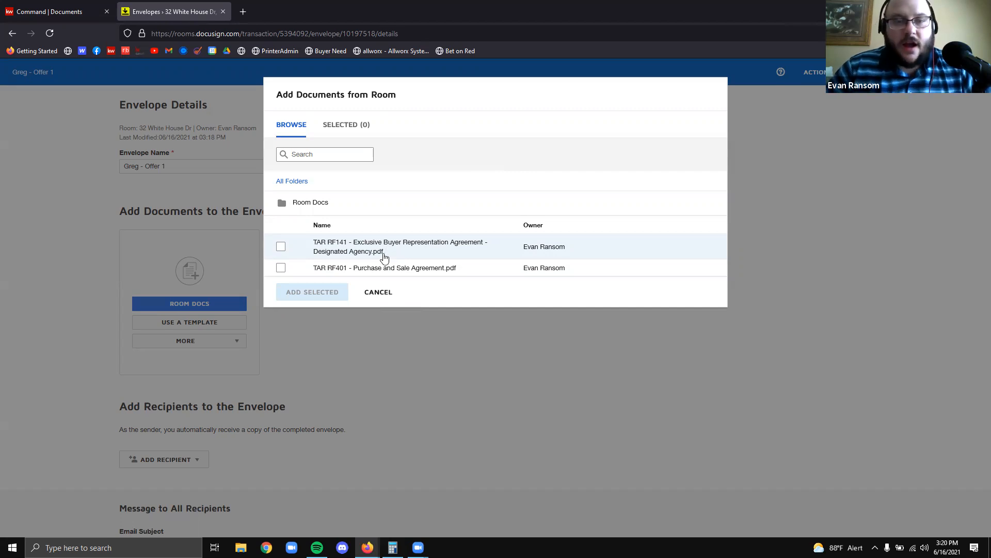
Attach the TAR RF141 (6 pages) and TAR RF401 (10 pages) room documents to the envelope
{"action": "left_click", "coordinate": [385, 257]}
{"action": "left_click", "coordinate": [393, 272]}
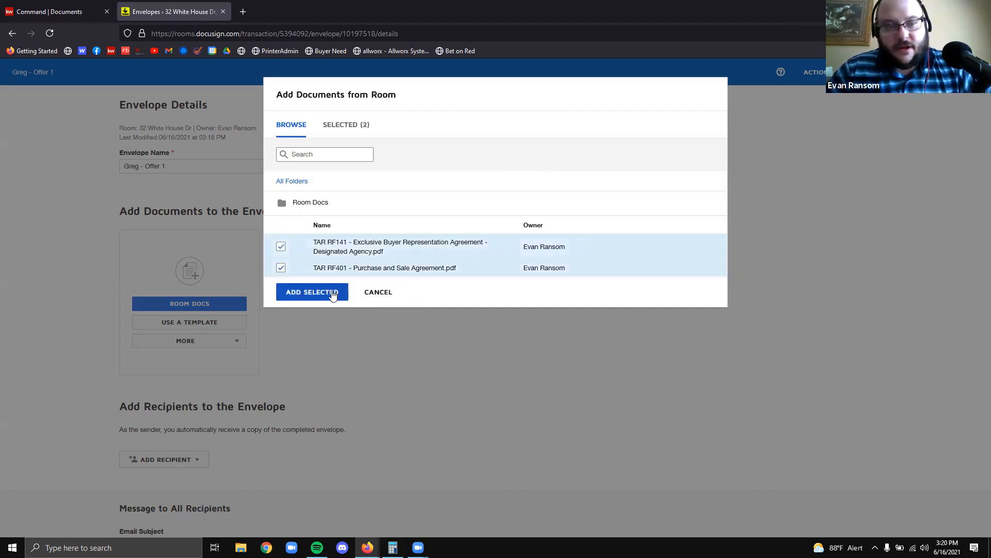
{"action": "left_click", "coordinate": [333, 294]}
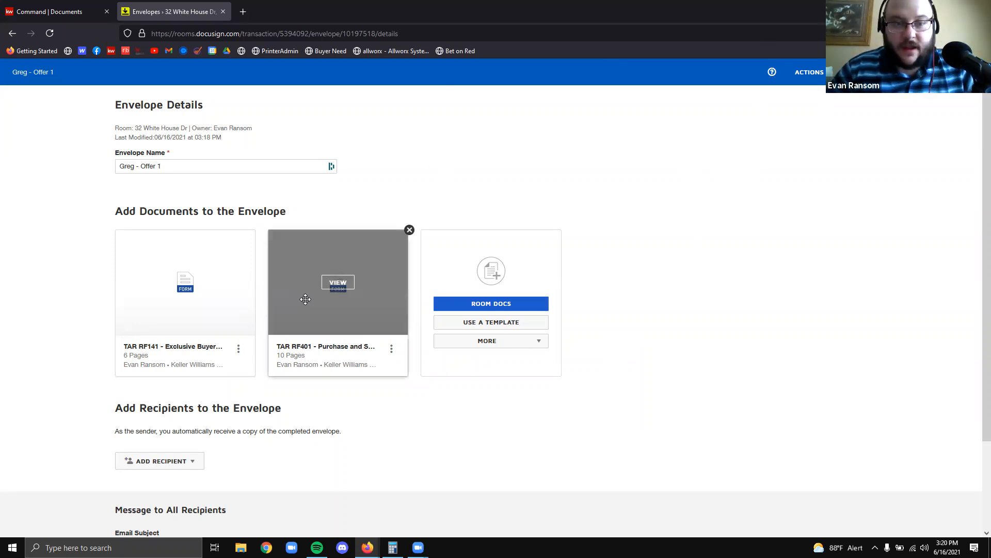
{"action": "mouse_move", "coordinate": [169, 280]}
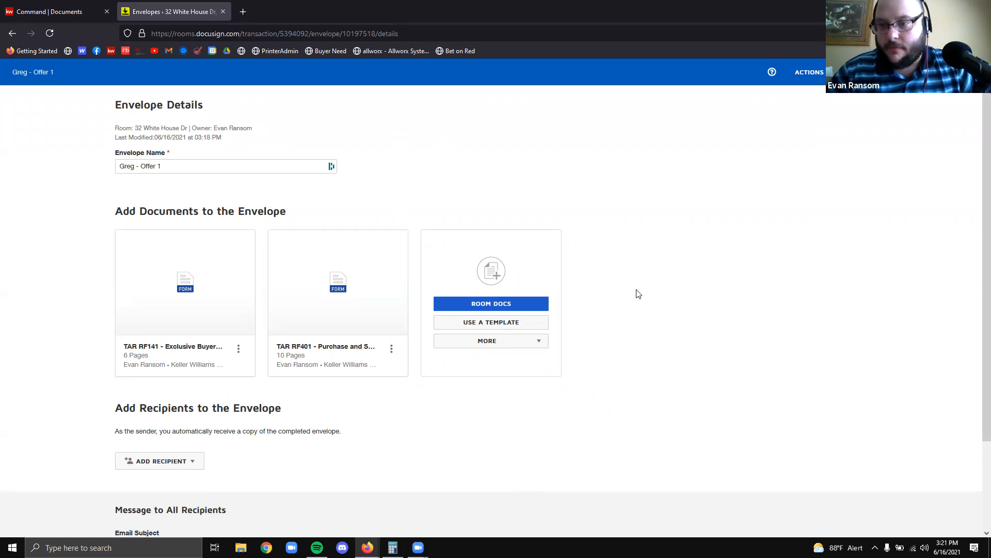
{"action": "scroll", "coordinate": [666, 265], "scroll_direction": "down", "scroll_amount": 2}
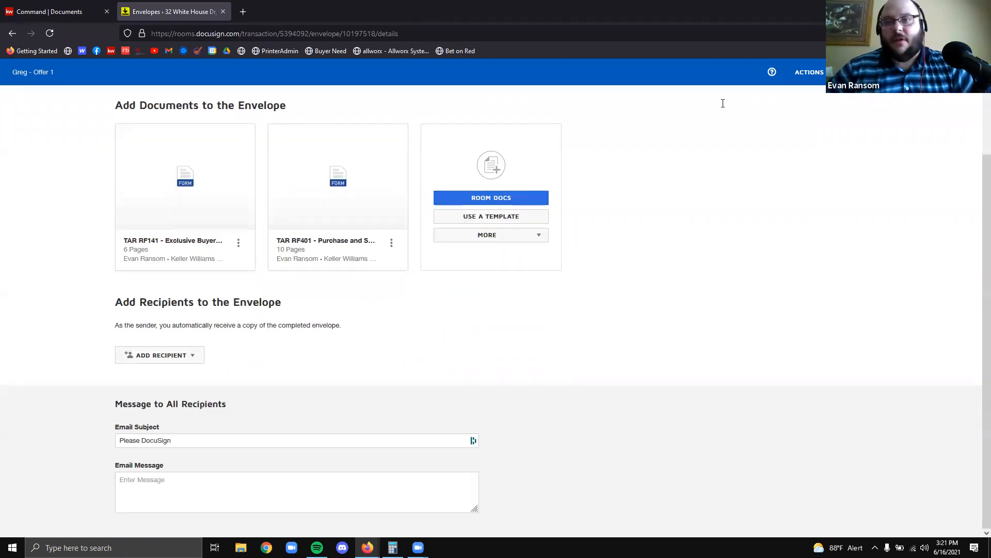
{"action": "left_click_drag", "start_coordinate": [341, 176], "coordinate": [488, 100]}
{"action": "mouse_move", "coordinate": [98, 279]}
{"action": "left_mouse_down"}
{"action": "mouse_move", "coordinate": [502, 408]}
{"action": "mouse_move", "coordinate": [442, 382]}
{"action": "mouse_move", "coordinate": [700, 386]}
{"action": "mouse_move", "coordinate": [584, 386]}
{"action": "left_mouse_up"}
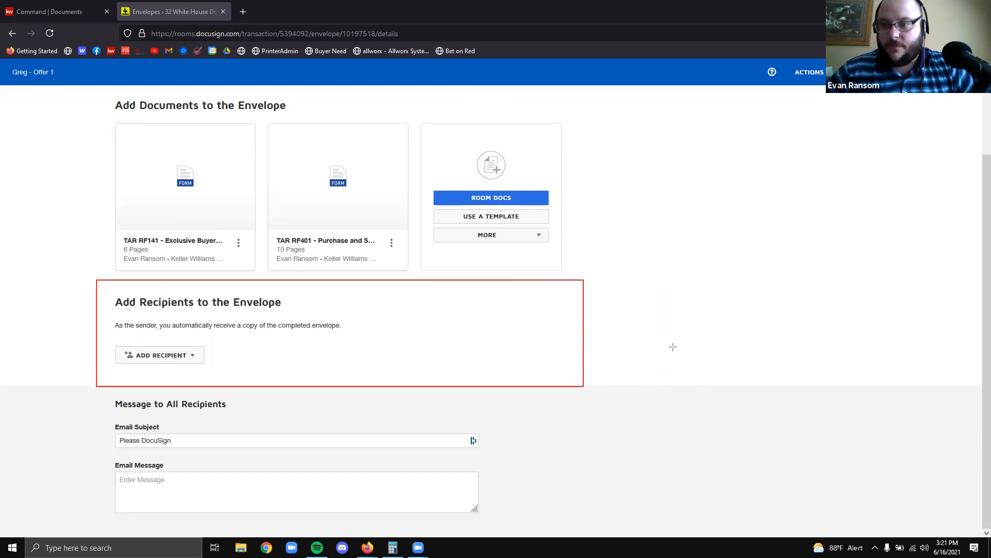
{"action": "left_click", "coordinate": [762, 39]}
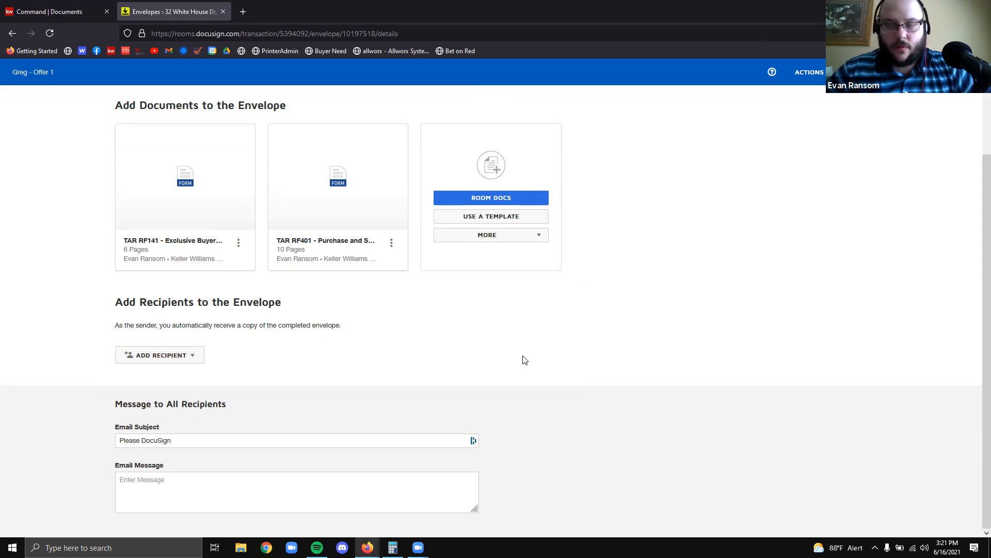
{"action": "left_click", "coordinate": [168, 356]}
{"action": "mouse_move", "coordinate": [235, 217]}
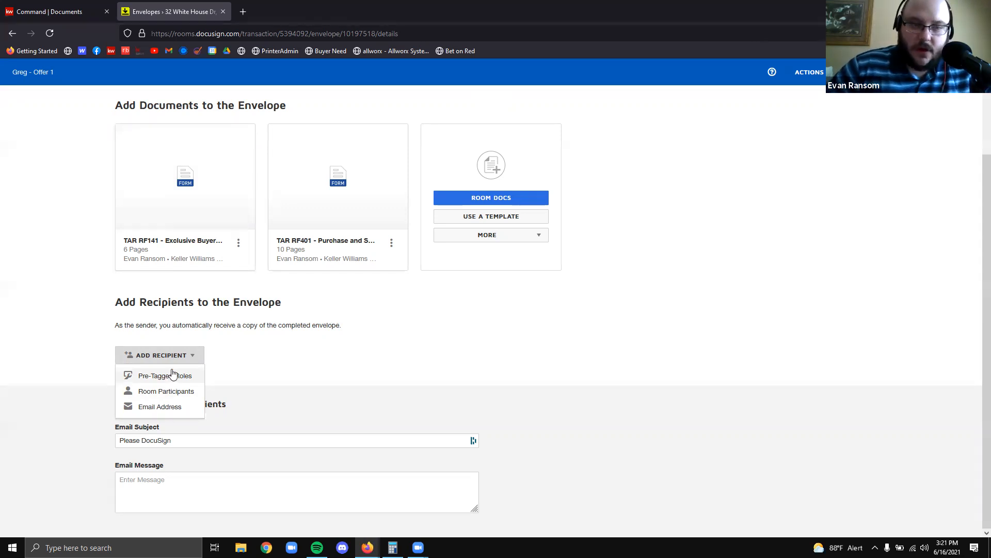
{"action": "left_click", "coordinate": [172, 373]}
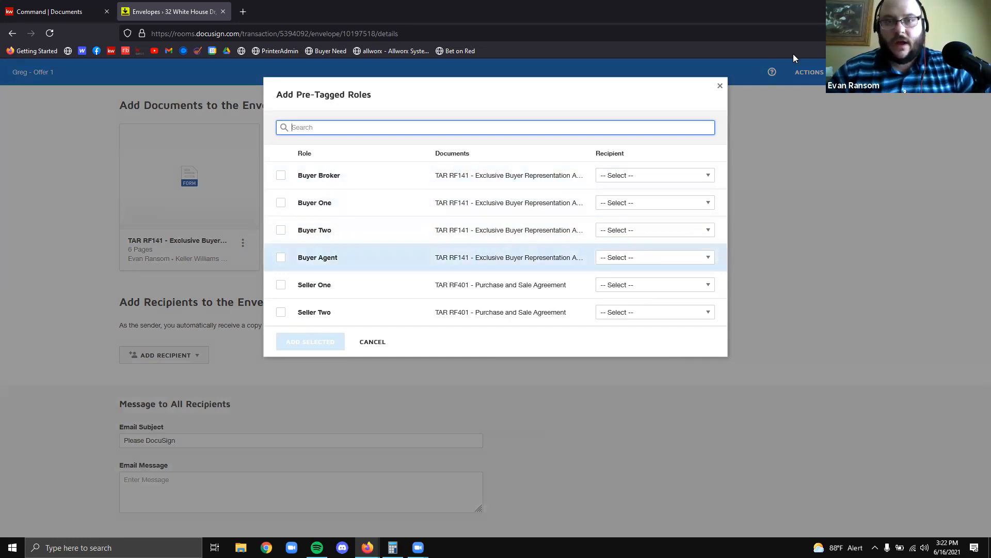
{"action": "left_click", "coordinate": [718, 87]}
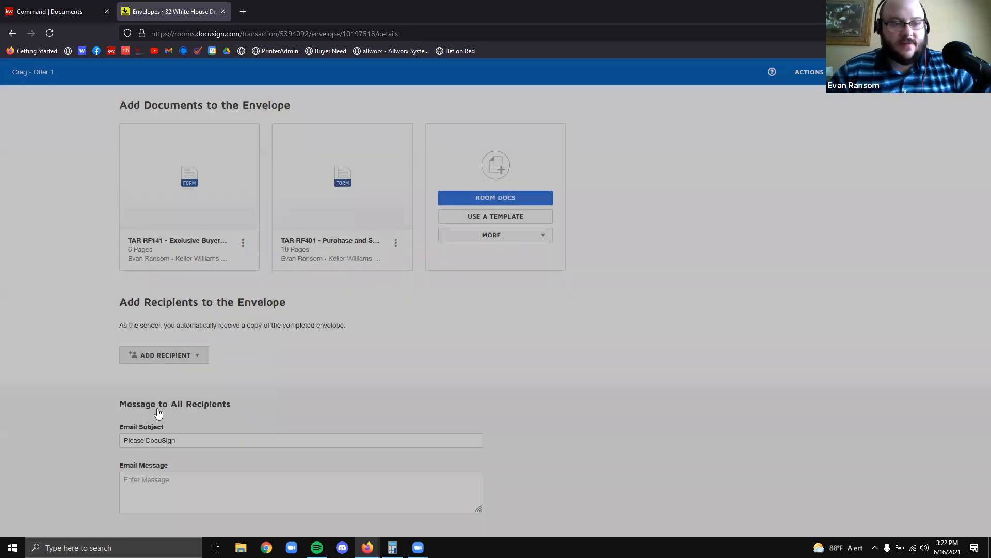
{"action": "left_click", "coordinate": [160, 356]}
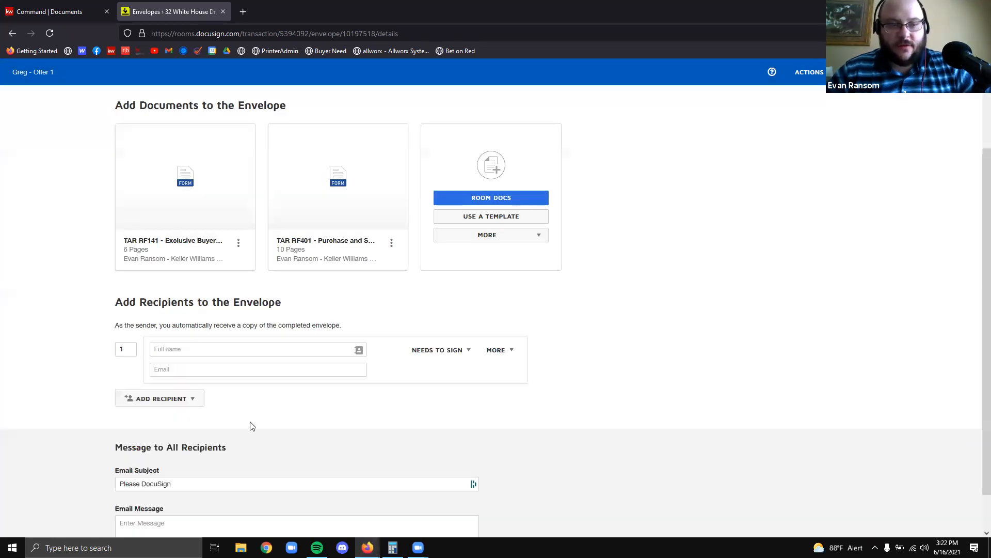
{"action": "left_click", "coordinate": [540, 359]}
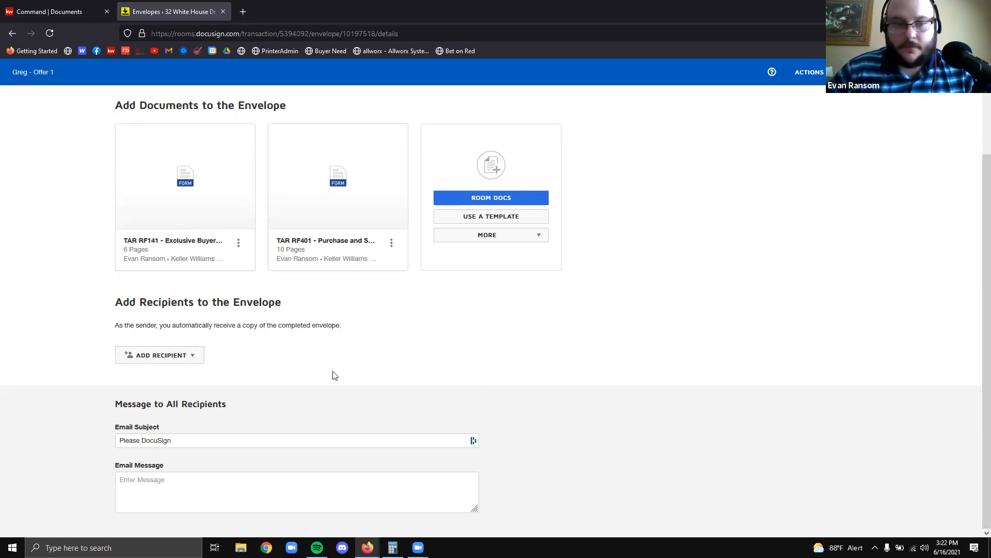
Add pre-tagged Buyer Agent, Buyer One and Buyer Two recipients, assigning the agent and both buyer contacts
{"action": "left_click", "coordinate": [161, 355]}
{"action": "left_click", "coordinate": [165, 378]}
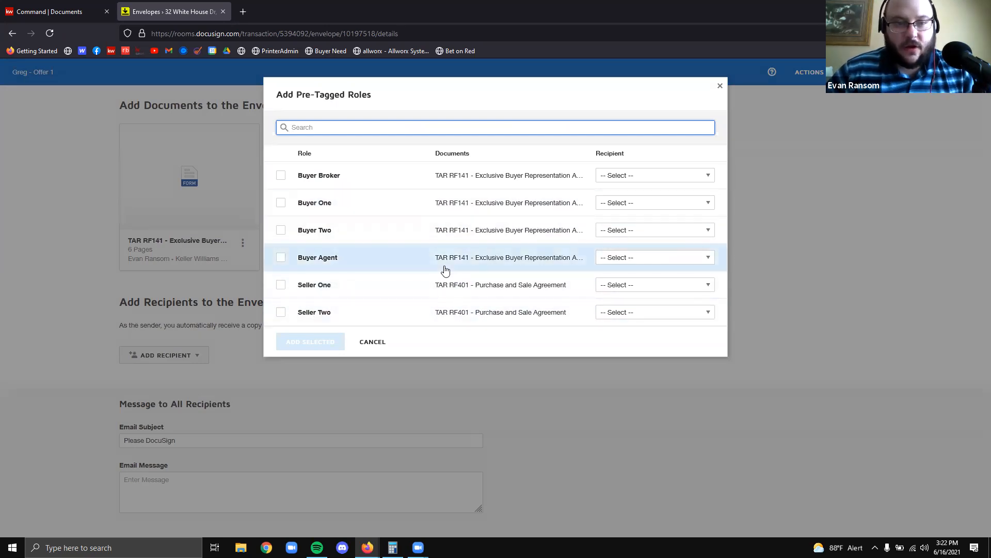
{"action": "left_click", "coordinate": [631, 257]}
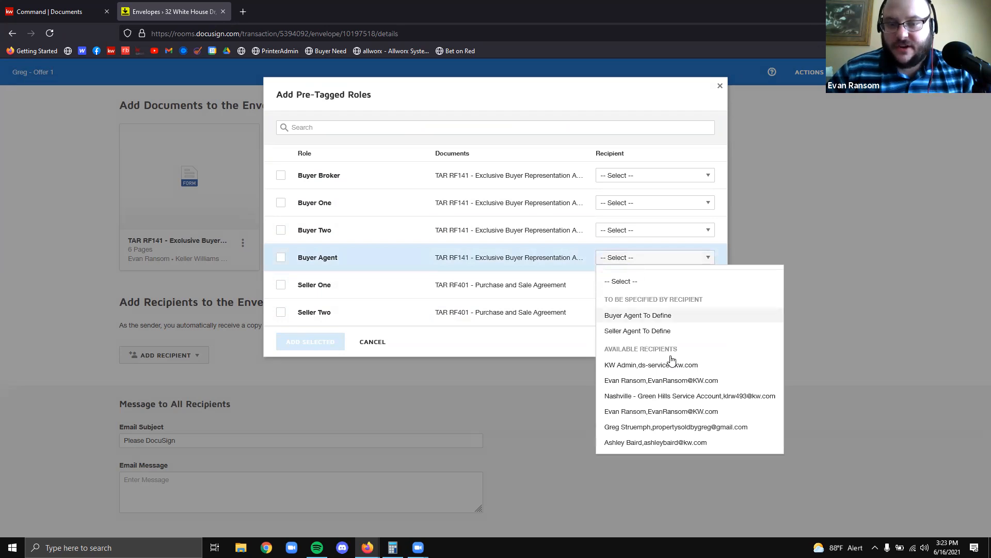
{"action": "left_click", "coordinate": [655, 410]}
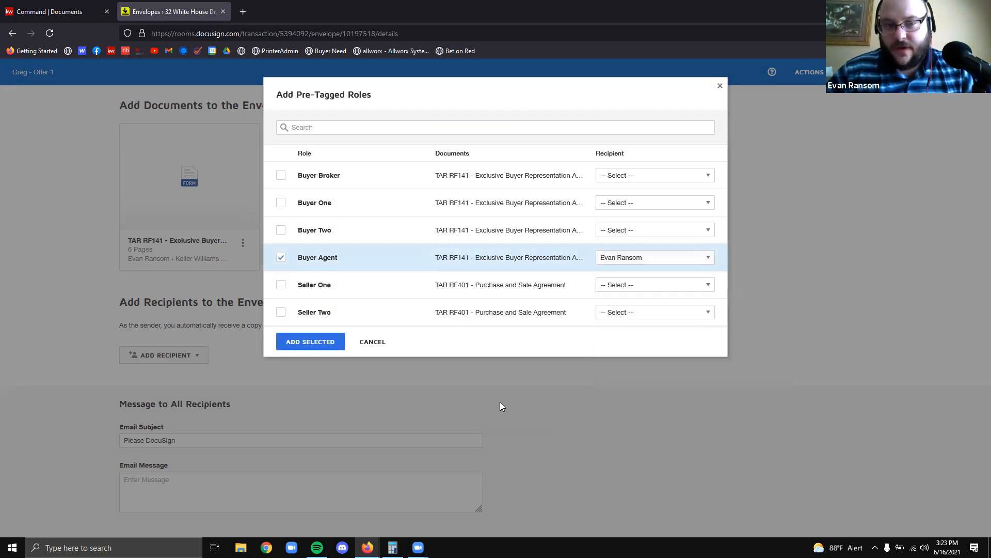
{"action": "left_click", "coordinate": [668, 205]}
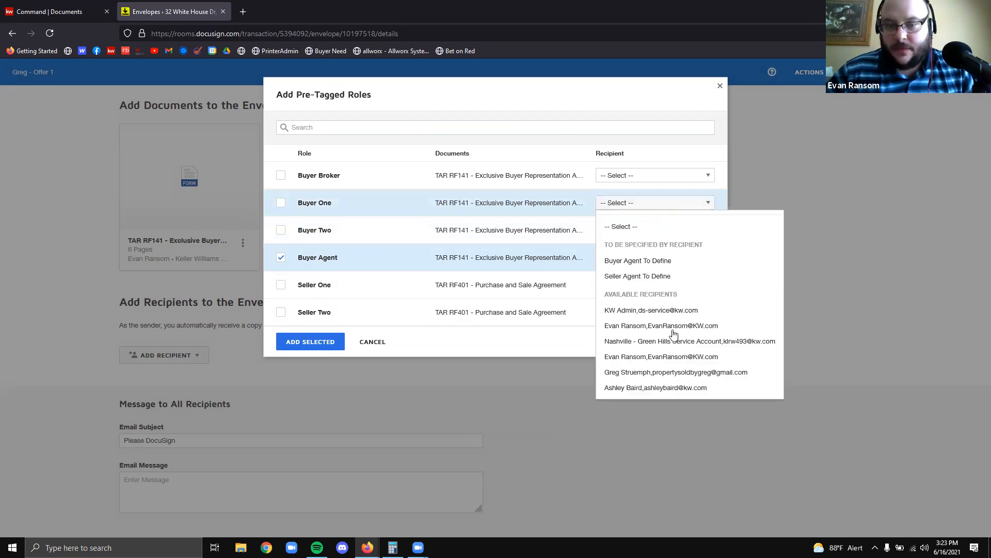
{"action": "left_click", "coordinate": [675, 372]}
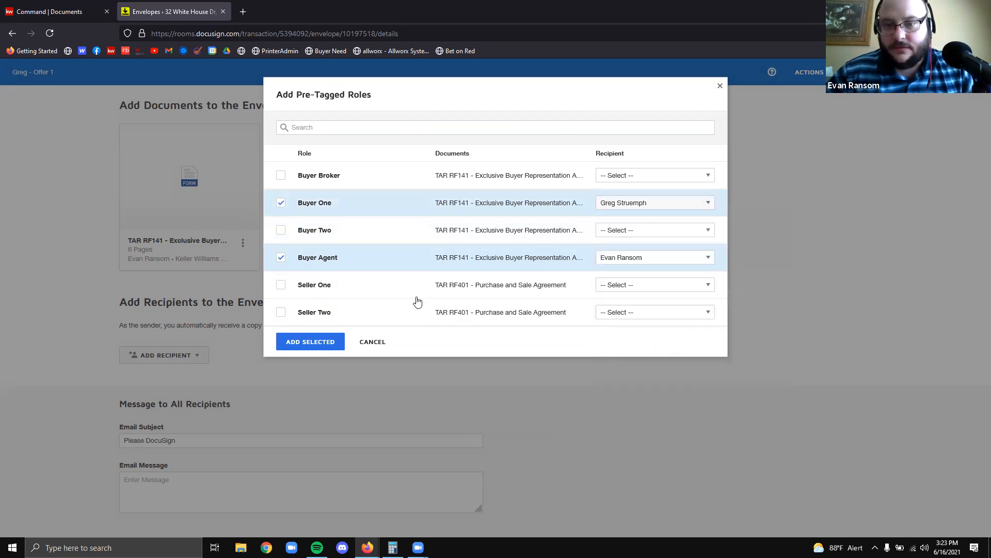
{"action": "left_click", "coordinate": [661, 238]}
{"action": "left_click", "coordinate": [679, 415]}
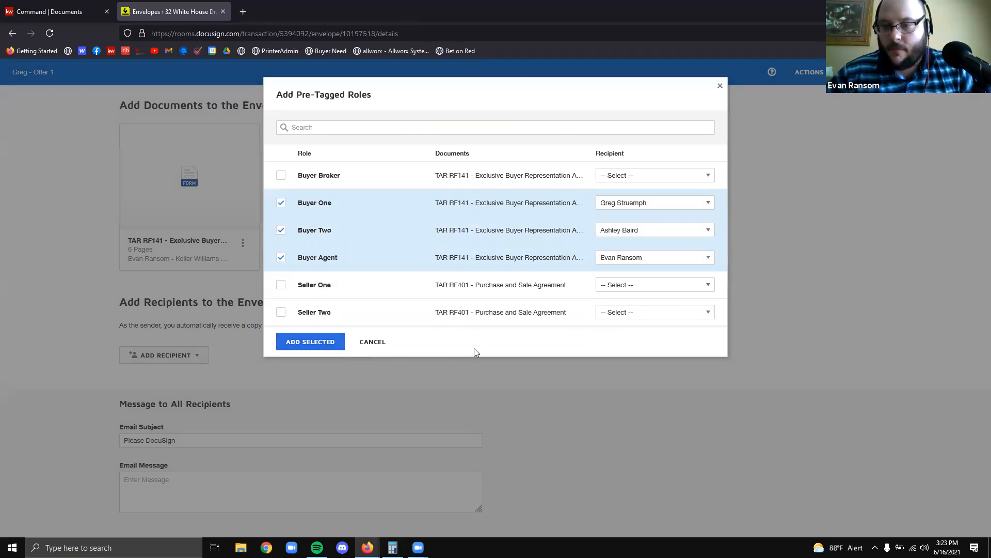
{"action": "left_click", "coordinate": [311, 342]}
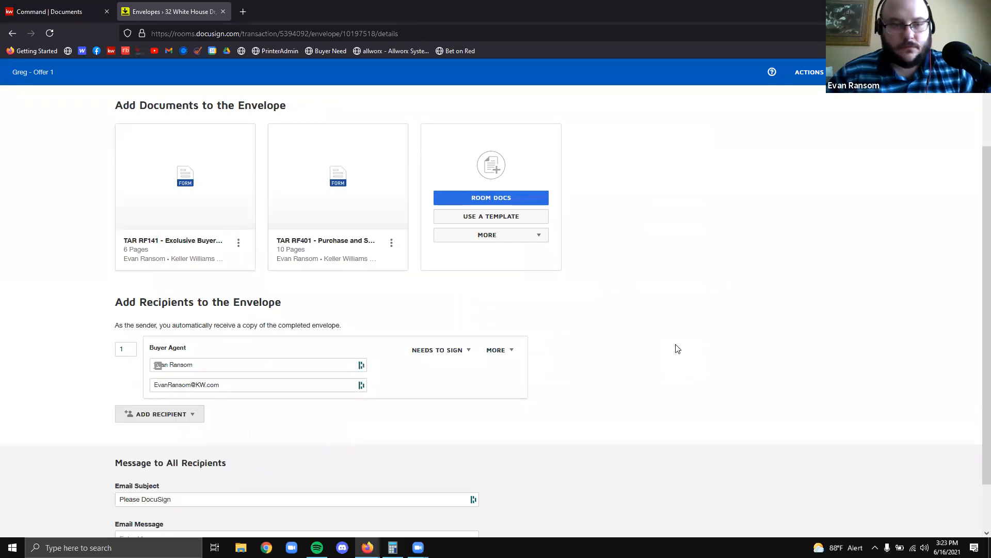
{"action": "scroll", "coordinate": [666, 310], "scroll_direction": "down", "scroll_amount": 4}
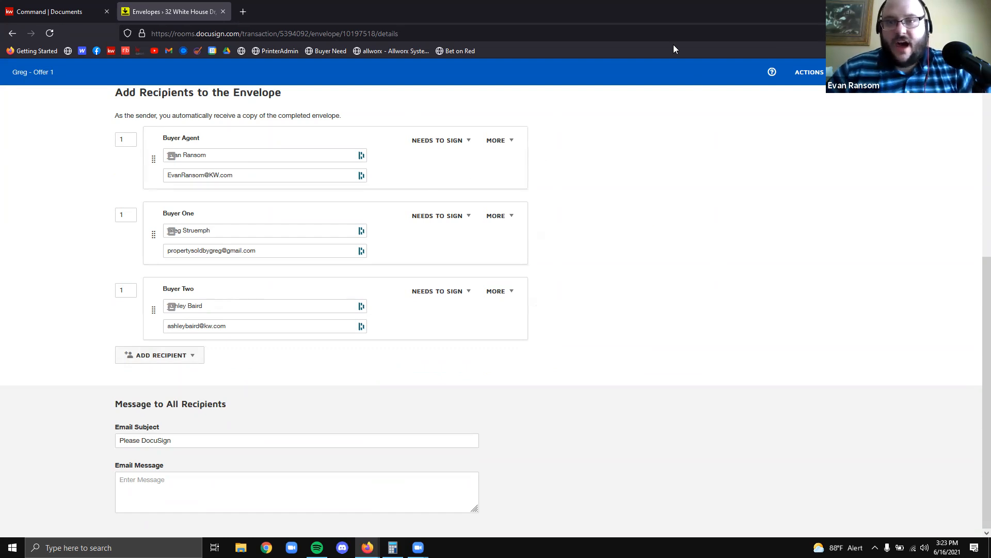
{"action": "left_click", "coordinate": [461, 143]}
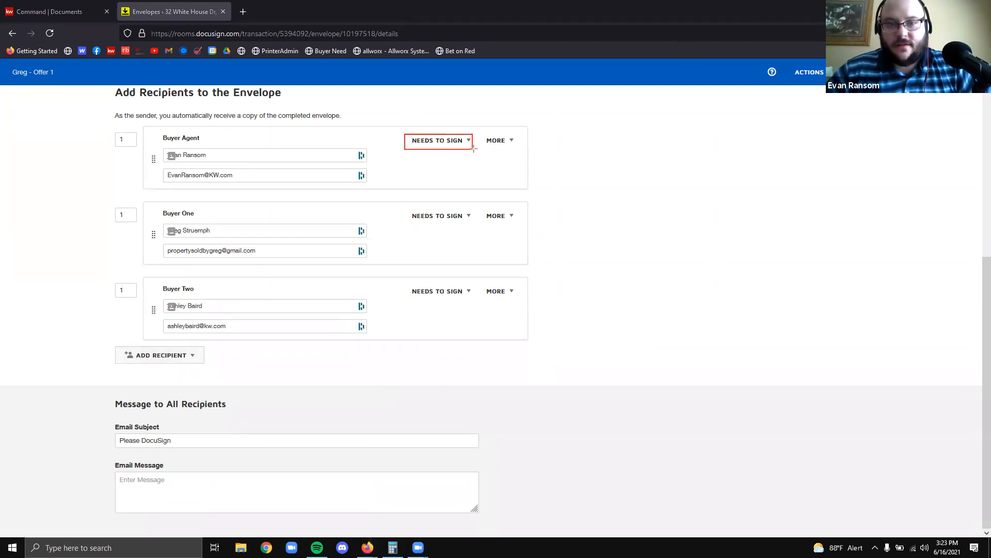
{"action": "left_click", "coordinate": [445, 140]}
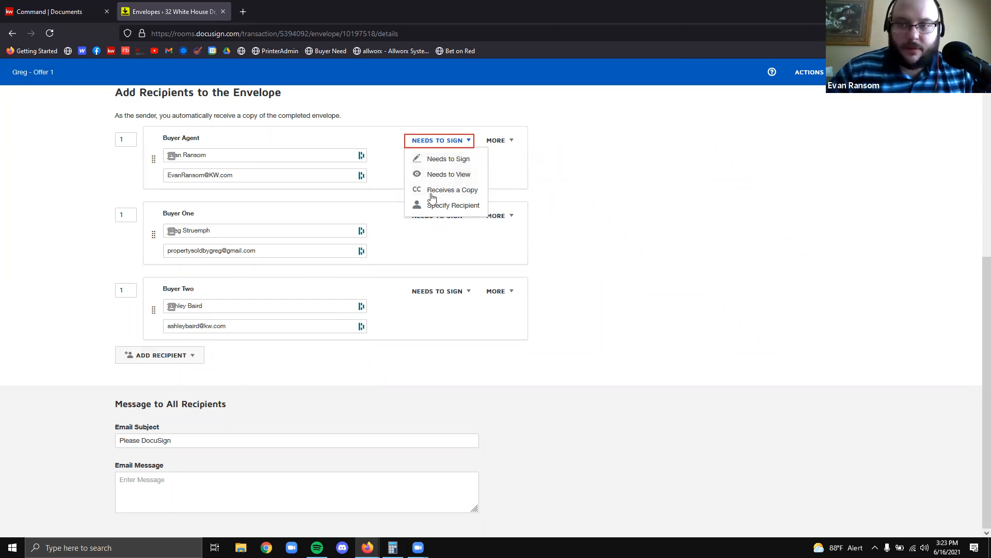
{"action": "left_click", "coordinate": [658, 191]}
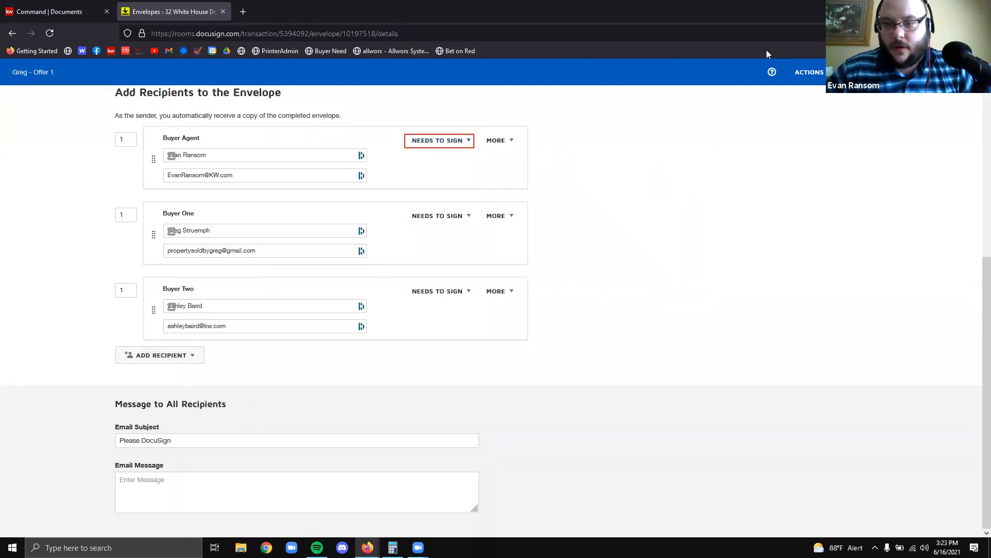
{"action": "left_click", "coordinate": [715, 223]}
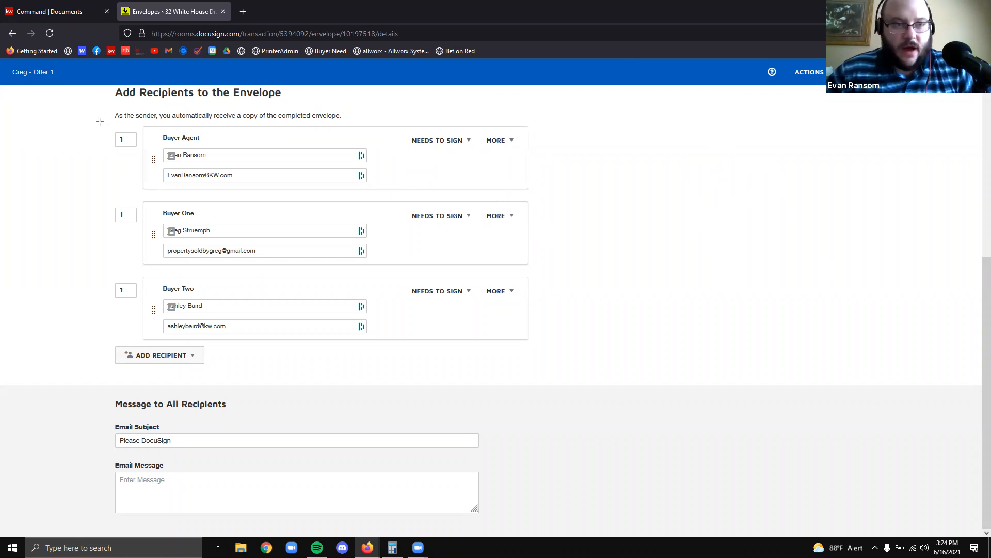
Set routing order to Buyer Agent 1, with Buyer One and Buyer Two both 2
{"action": "left_click_drag", "start_coordinate": [75, 118], "coordinate": [142, 317]}
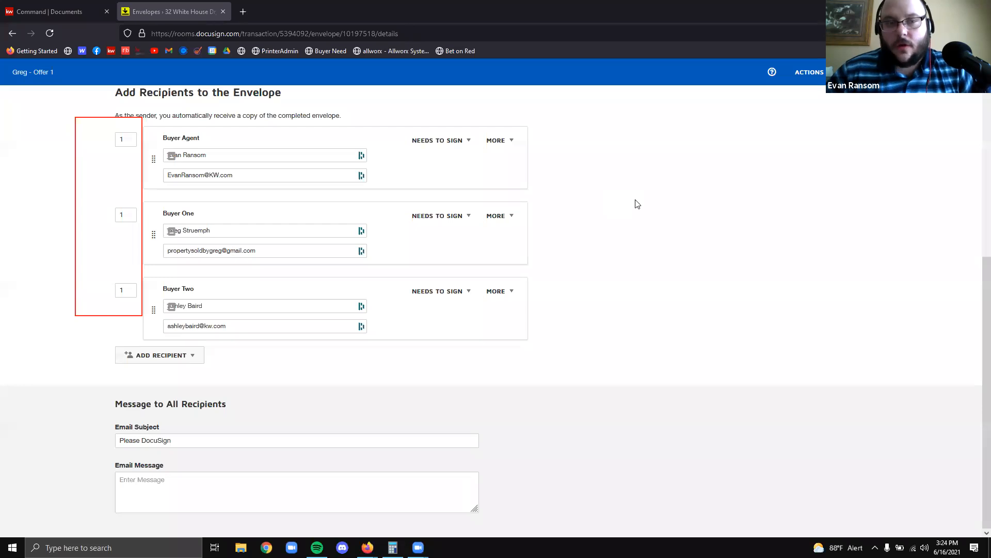
{"action": "double_click", "coordinate": [126, 139]}
{"action": "double_click", "coordinate": [124, 213]}
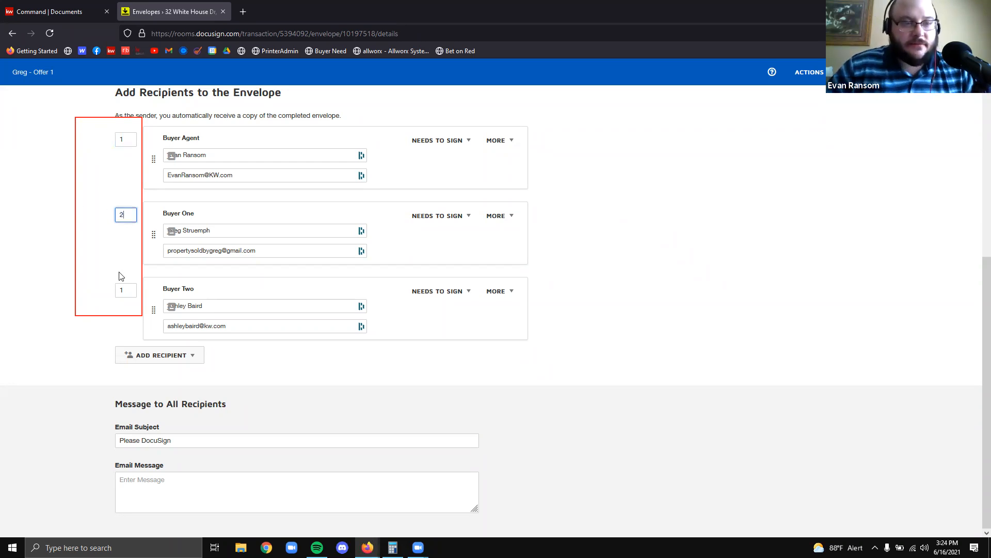
{"action": "double_click", "coordinate": [124, 289]}
{"action": "type", "text": "2"}
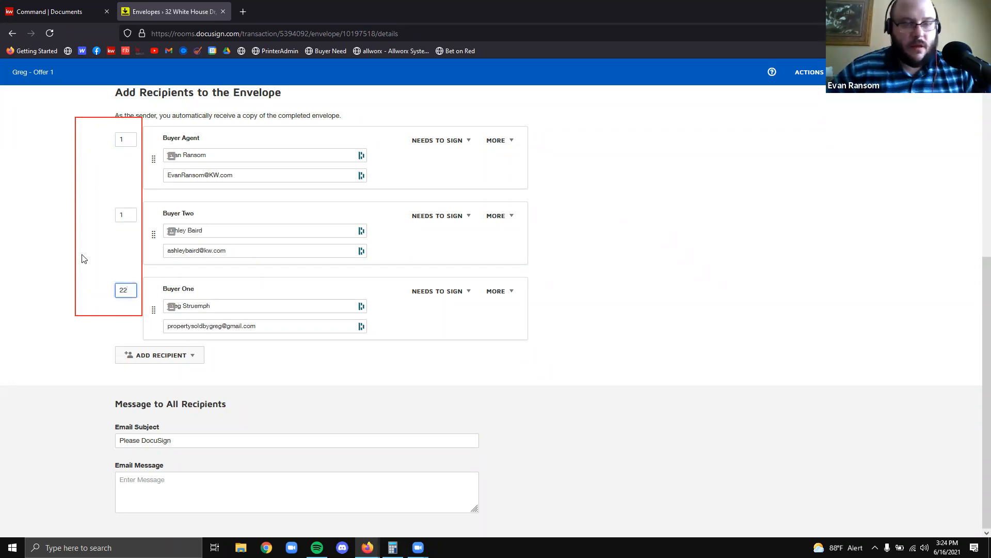
{"action": "left_click", "coordinate": [125, 215]}
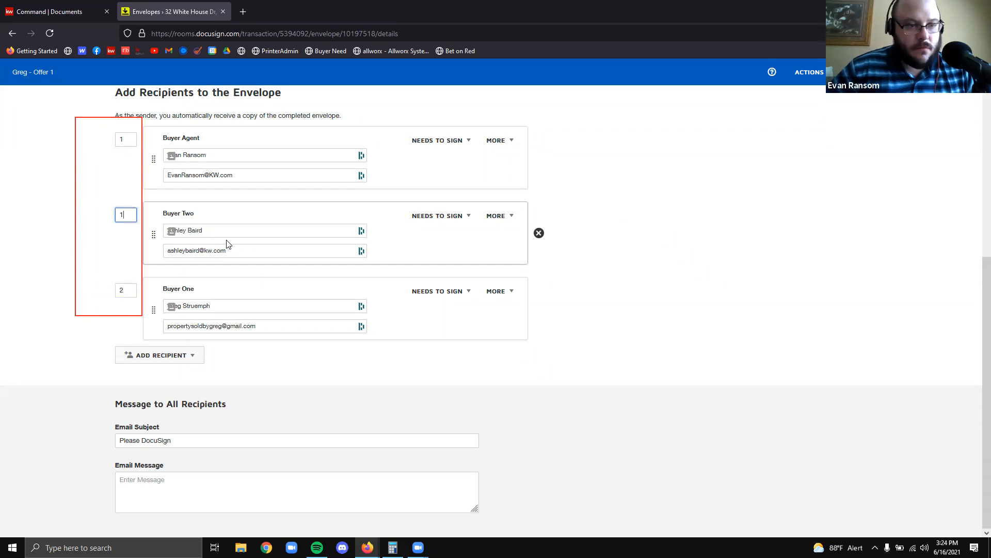
{"action": "left_click", "coordinate": [593, 265]}
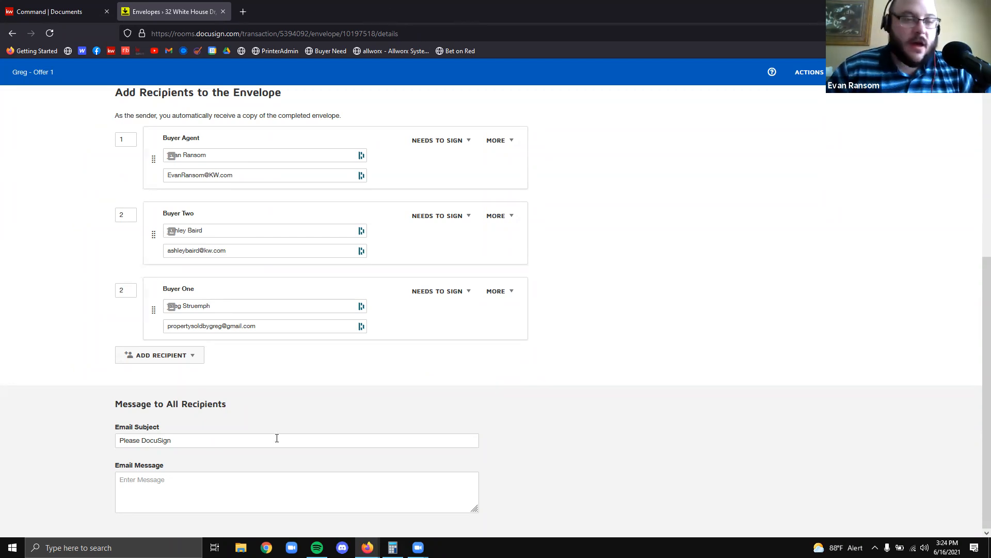
{"action": "left_click", "coordinate": [276, 327]}
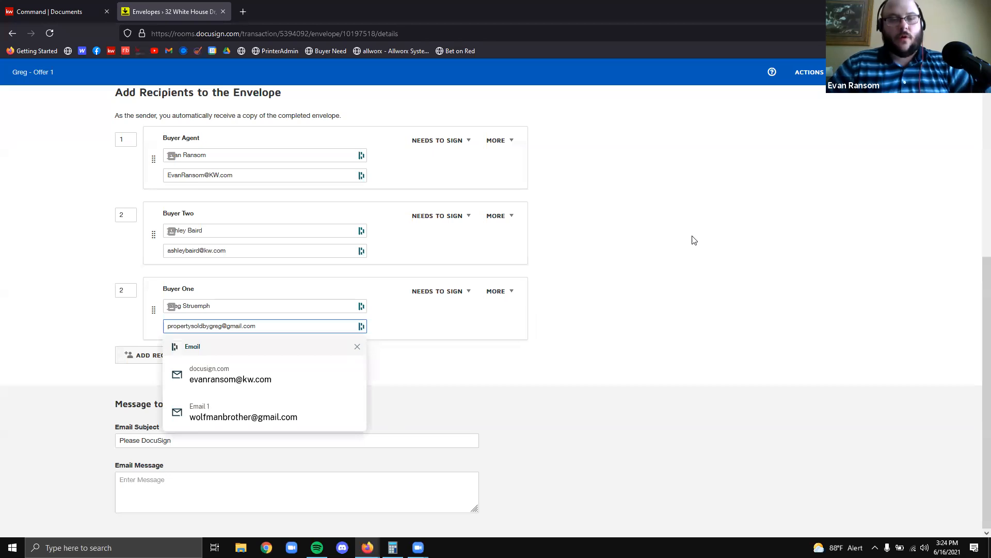
{"action": "left_click", "coordinate": [686, 247]}
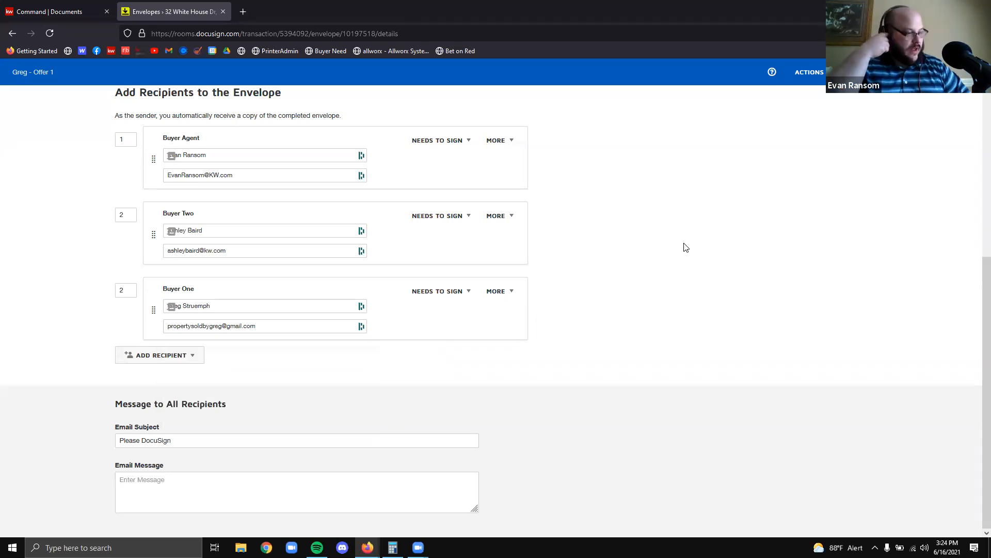
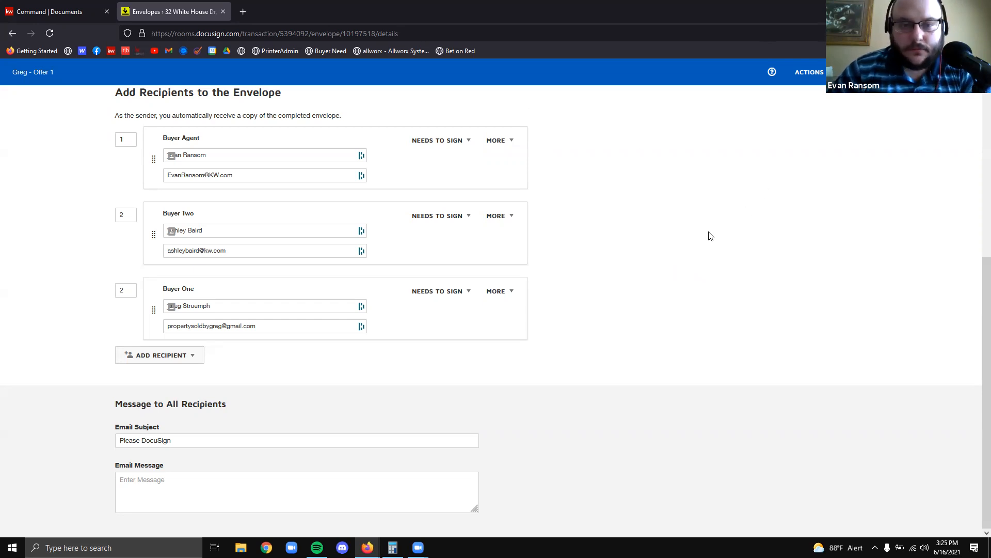
Add a blank recipient to the envelope with the Receives a Copy role
{"action": "scroll", "coordinate": [652, 225], "scroll_direction": "up", "scroll_amount": 4}
{"action": "scroll", "coordinate": [630, 186], "scroll_direction": "down", "scroll_amount": 4}
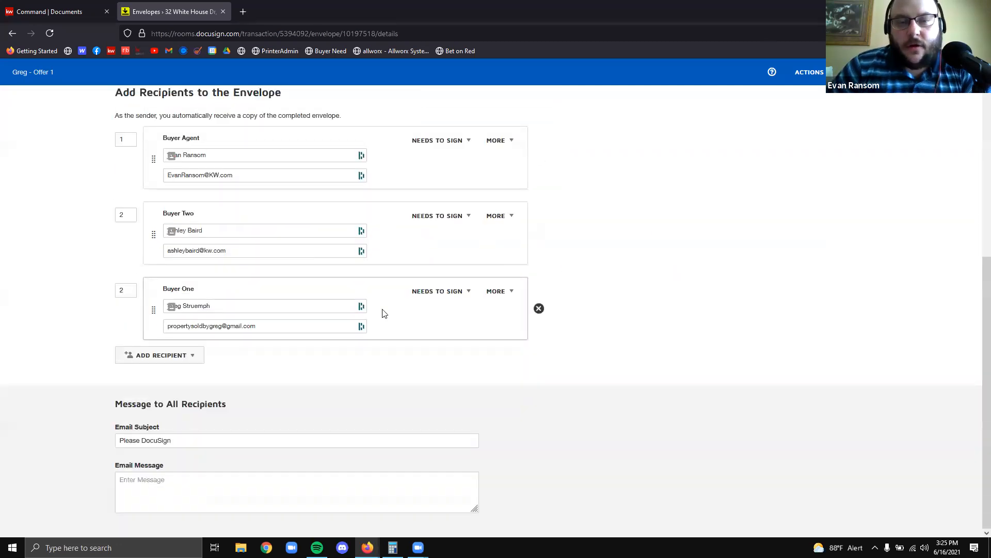
{"action": "left_click", "coordinate": [150, 354]}
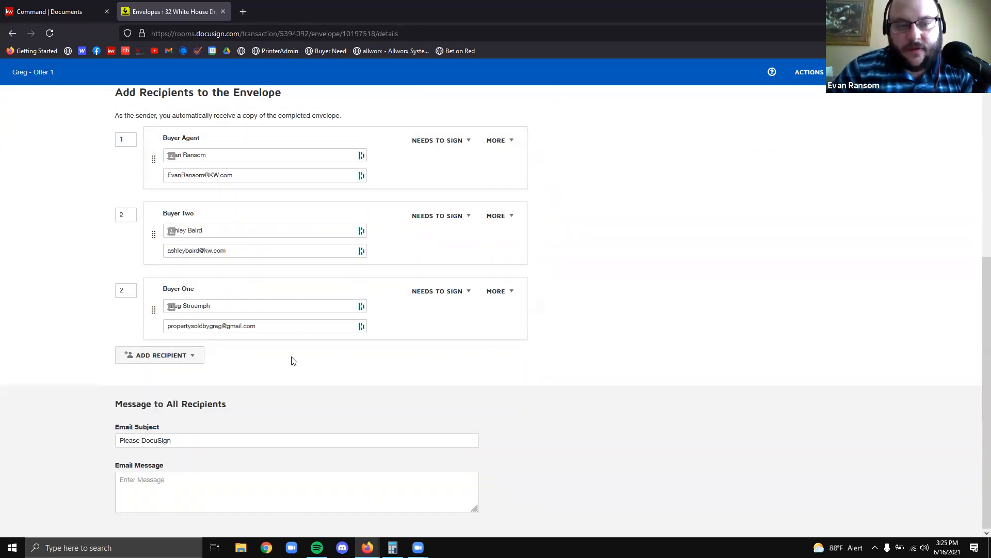
{"action": "left_click", "coordinate": [456, 366]}
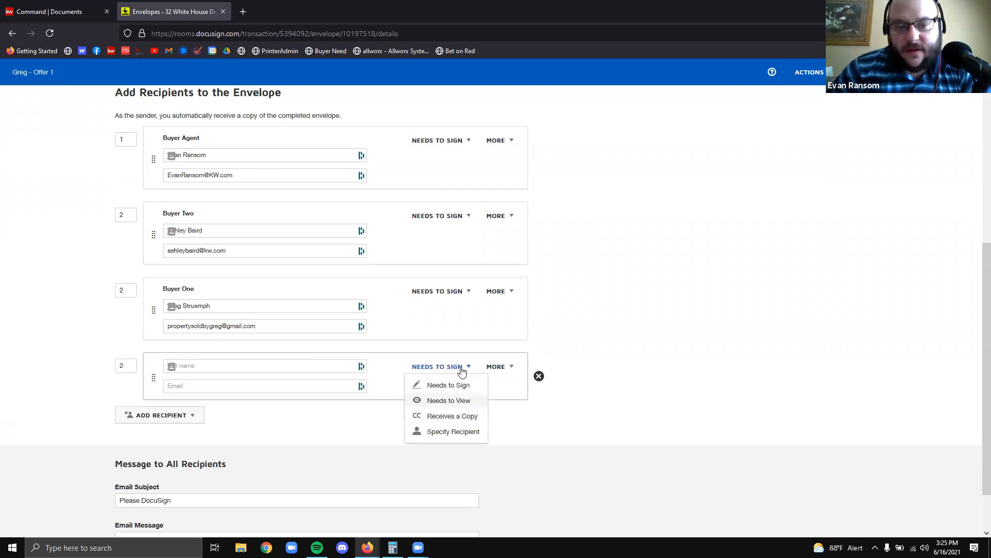
{"action": "left_click", "coordinate": [467, 415]}
Enter the new copy recipient's full name and email address
{"action": "left_click", "coordinate": [237, 366]}
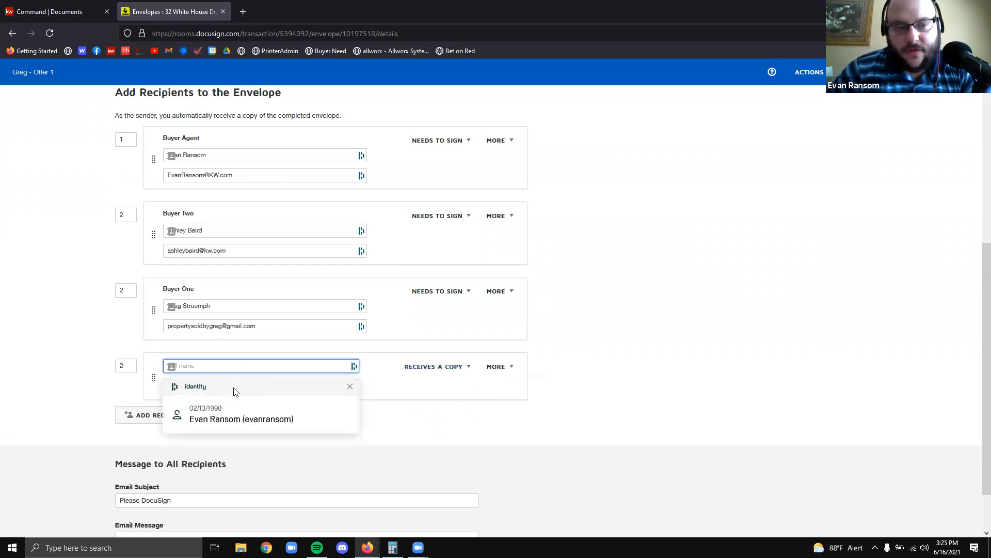
{"action": "left_click", "coordinate": [535, 371]}
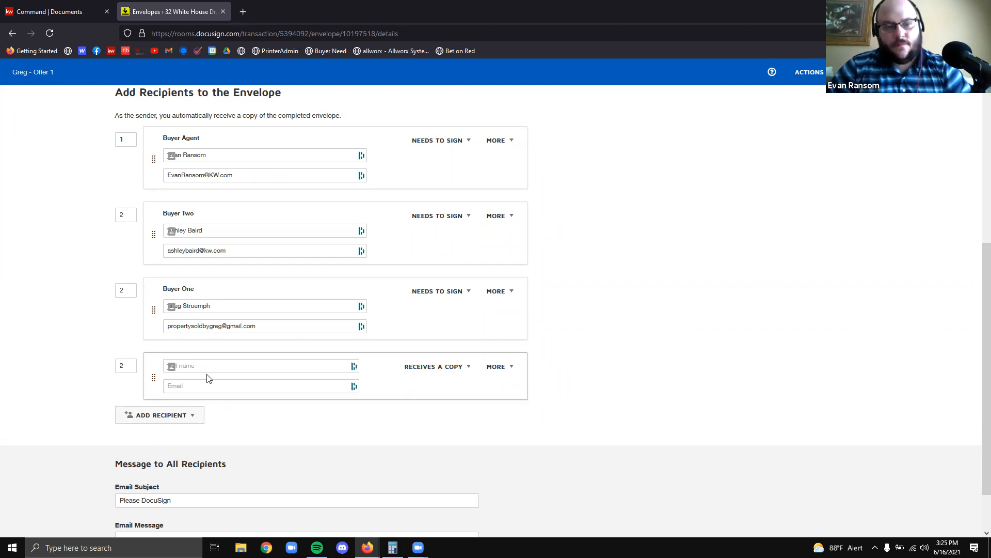
{"action": "left_click", "coordinate": [248, 365]}
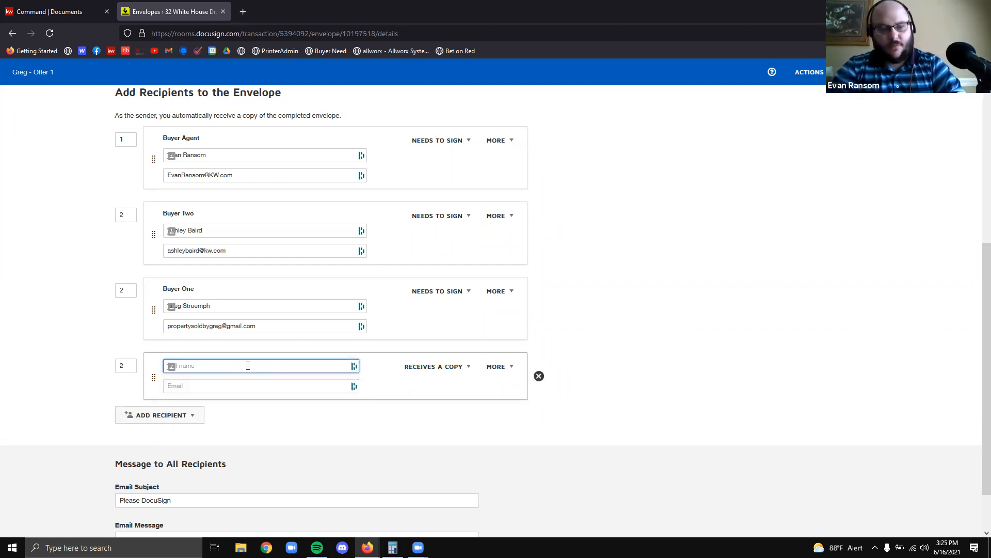
{"action": "key", "text": "Tab"}
{"action": "key", "text": "Tab"}
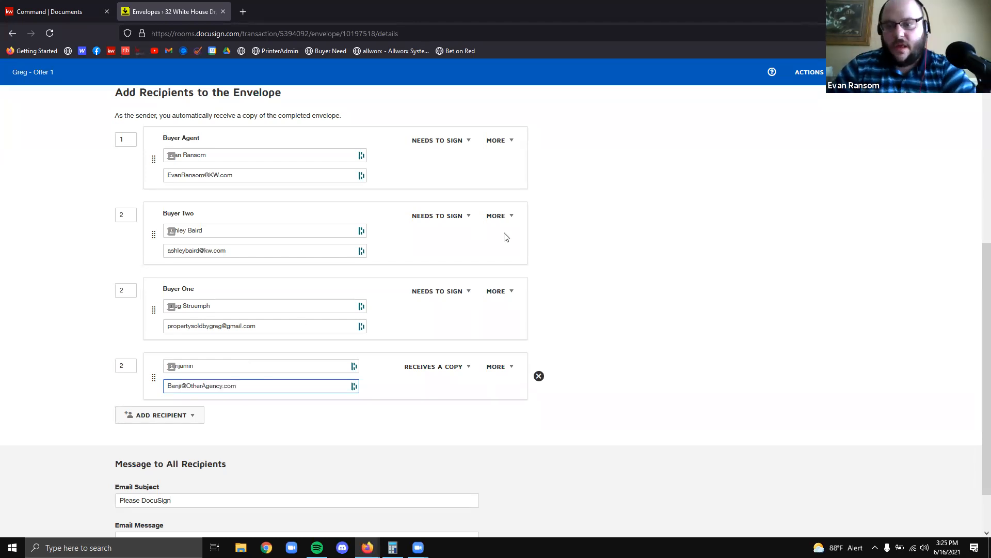
{"action": "left_click", "coordinate": [680, 265]}
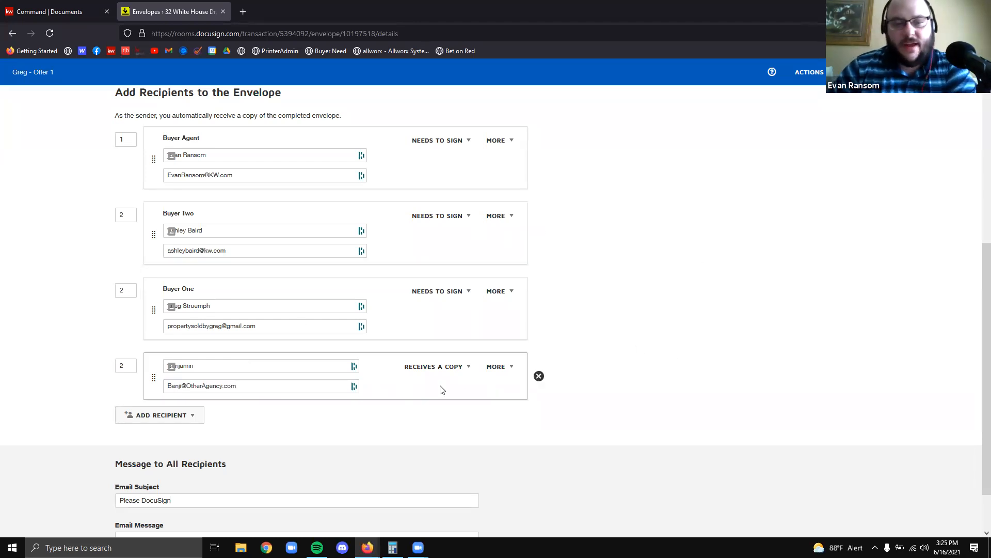
Set the copy recipient's signing order to 3, then remove that recipient again
{"action": "left_click", "coordinate": [122, 366]}
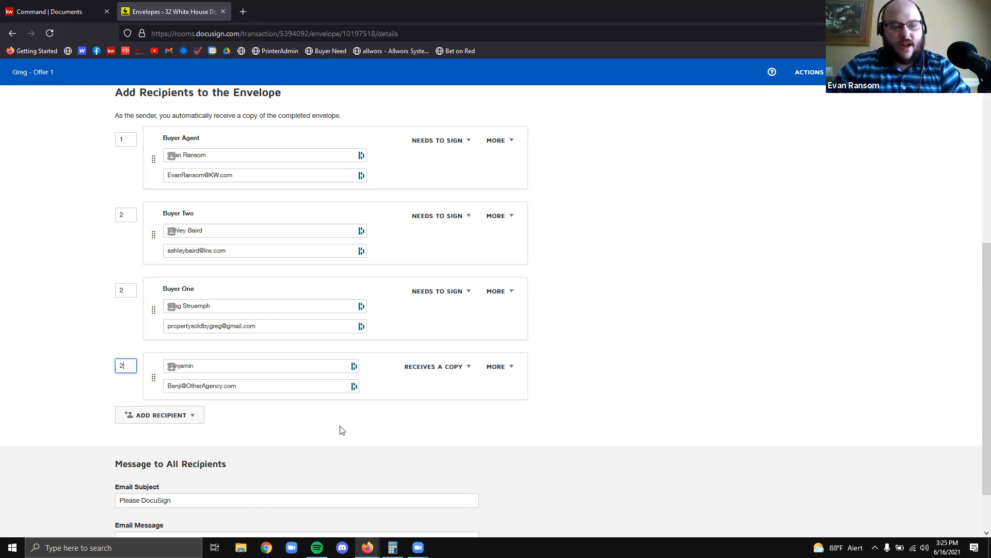
{"action": "key", "text": "BackSpace"}
{"action": "type", "text": "3"}
{"action": "left_click", "coordinate": [711, 307]}
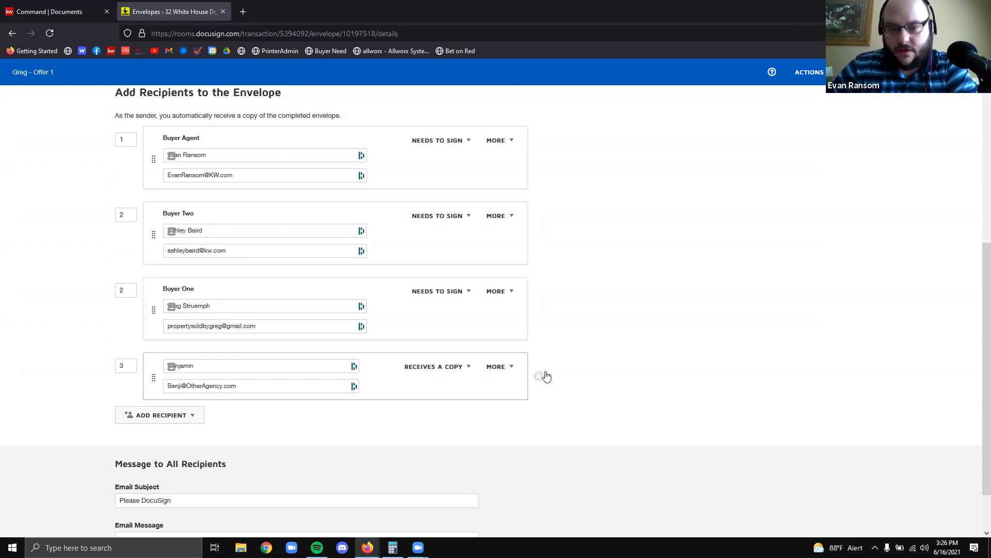
{"action": "left_click", "coordinate": [540, 377]}
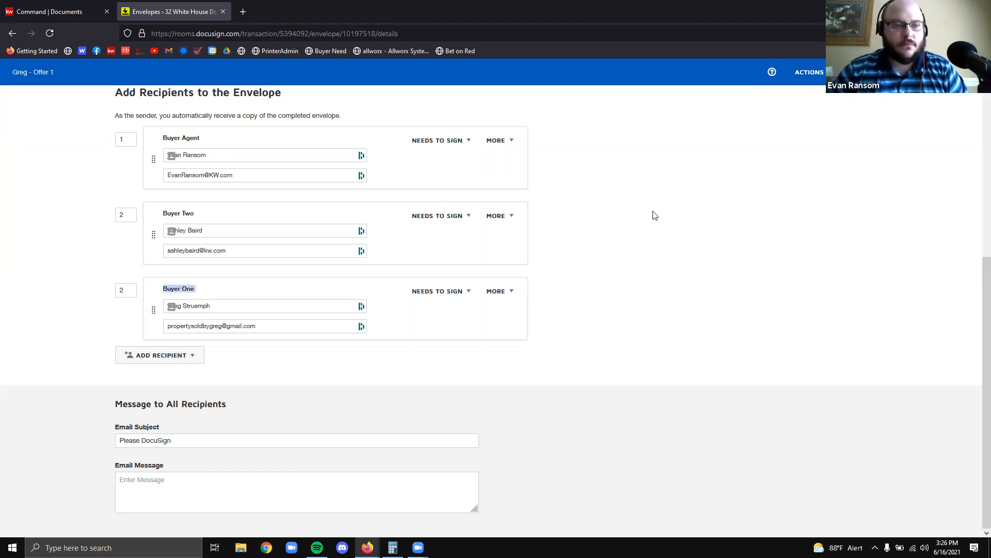
Review page 1 of the RF141 agreement in the field editor, highlighting the 3% compensation clause
{"action": "scroll", "coordinate": [754, 181], "scroll_direction": "up", "scroll_amount": 5}
{"action": "scroll", "coordinate": [807, 203], "scroll_direction": "up", "scroll_amount": 1}
{"action": "scroll", "coordinate": [647, 424], "scroll_direction": "down", "scroll_amount": 6}
{"action": "left_click", "coordinate": [267, 420]}
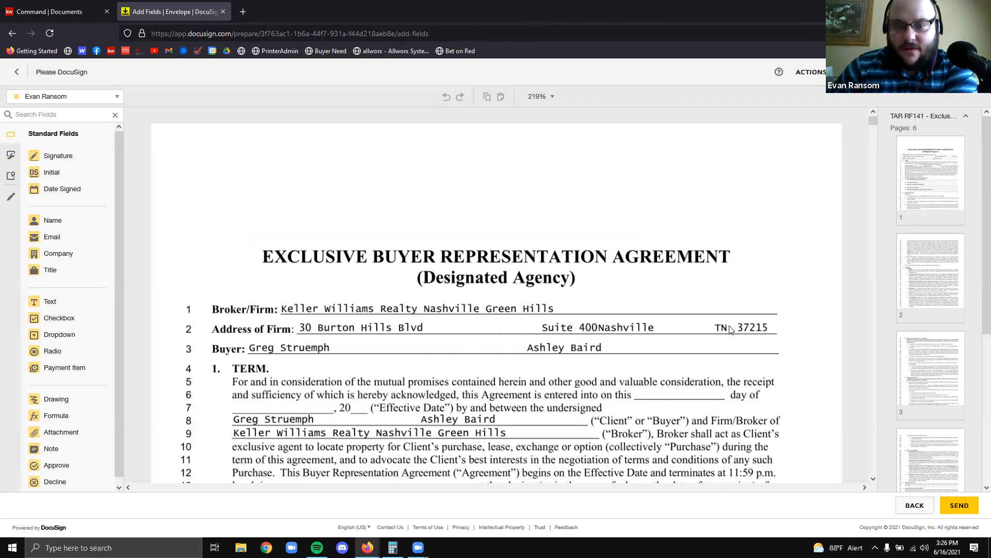
{"action": "left_click_drag", "start_coordinate": [563, 306], "coordinate": [650, 352]}
{"action": "left_click_drag", "start_coordinate": [481, 343], "coordinate": [567, 354]}
{"action": "left_click_drag", "start_coordinate": [627, 351], "coordinate": [559, 335]}
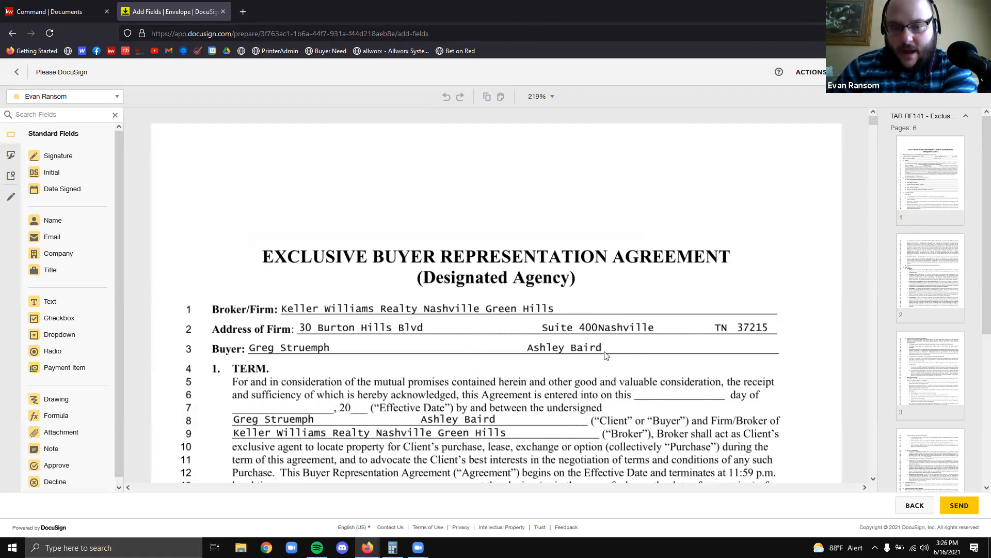
{"action": "left_click_drag", "start_coordinate": [626, 337], "coordinate": [510, 356]}
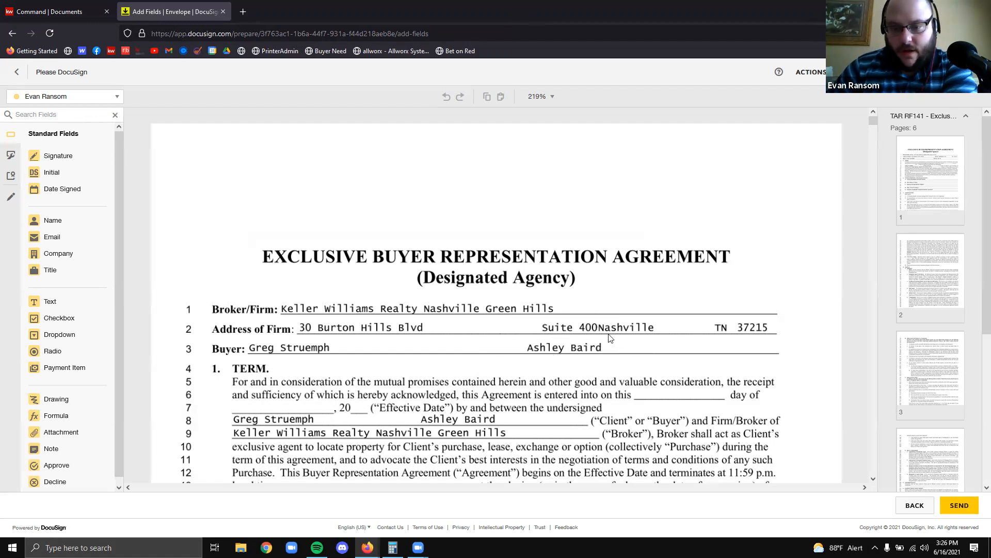
{"action": "scroll", "coordinate": [637, 350], "scroll_direction": "down", "scroll_amount": 1}
{"action": "scroll", "coordinate": [638, 348], "scroll_direction": "down", "scroll_amount": 10}
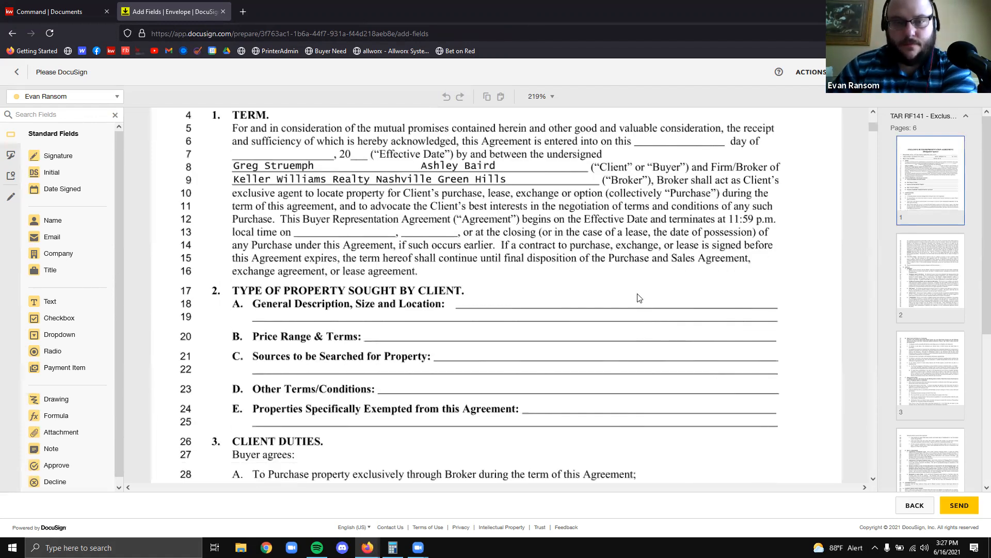
{"action": "scroll", "coordinate": [656, 270], "scroll_direction": "down", "scroll_amount": 3}
{"action": "scroll", "coordinate": [712, 293], "scroll_direction": "up", "scroll_amount": 3}
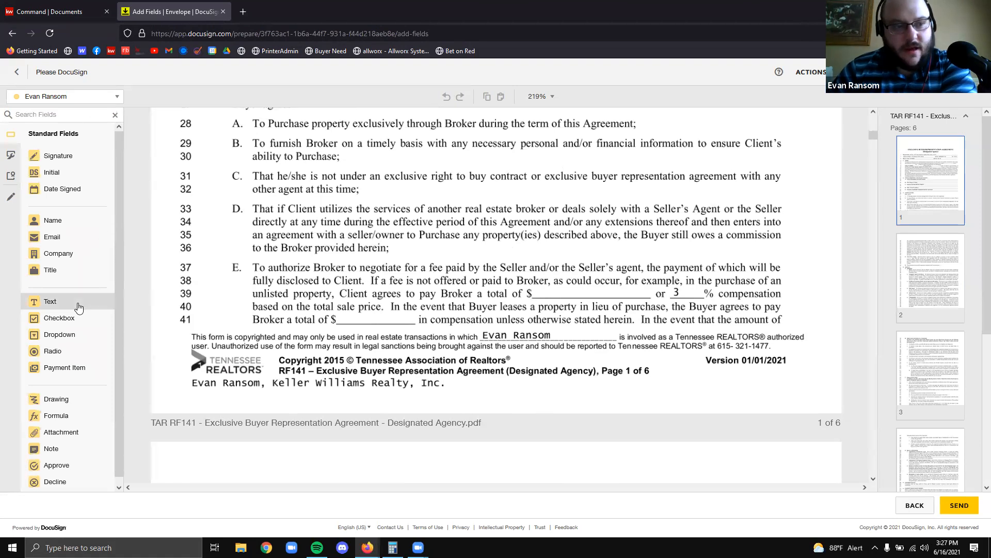
{"action": "left_click_drag", "start_coordinate": [73, 308], "coordinate": [681, 282]}
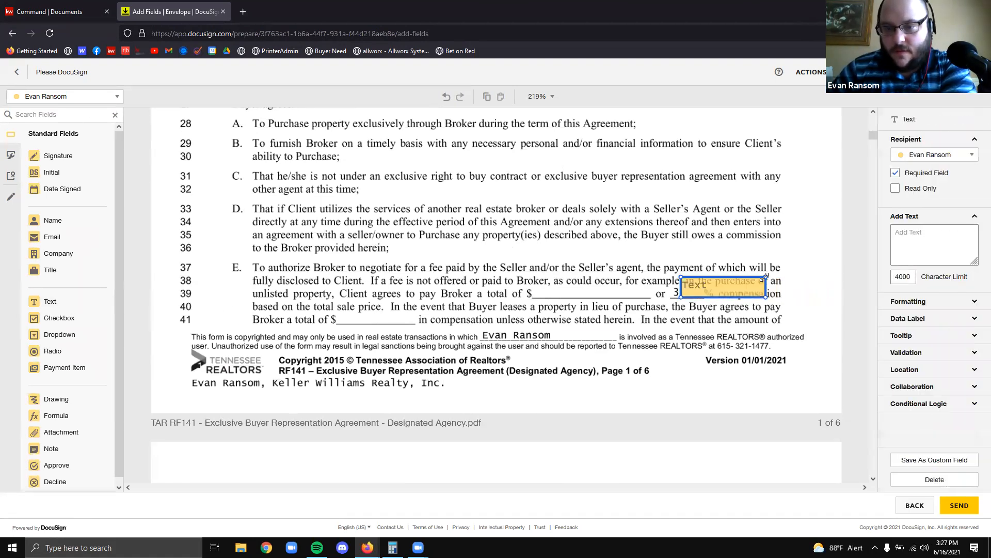
{"action": "left_click_drag", "start_coordinate": [751, 285], "coordinate": [745, 286]}
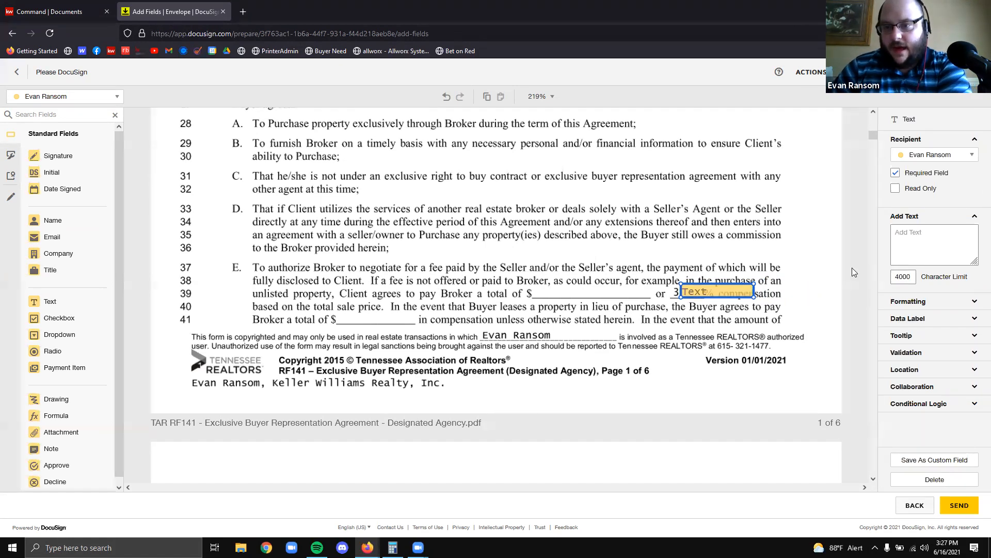
{"action": "left_click", "coordinate": [924, 247]}
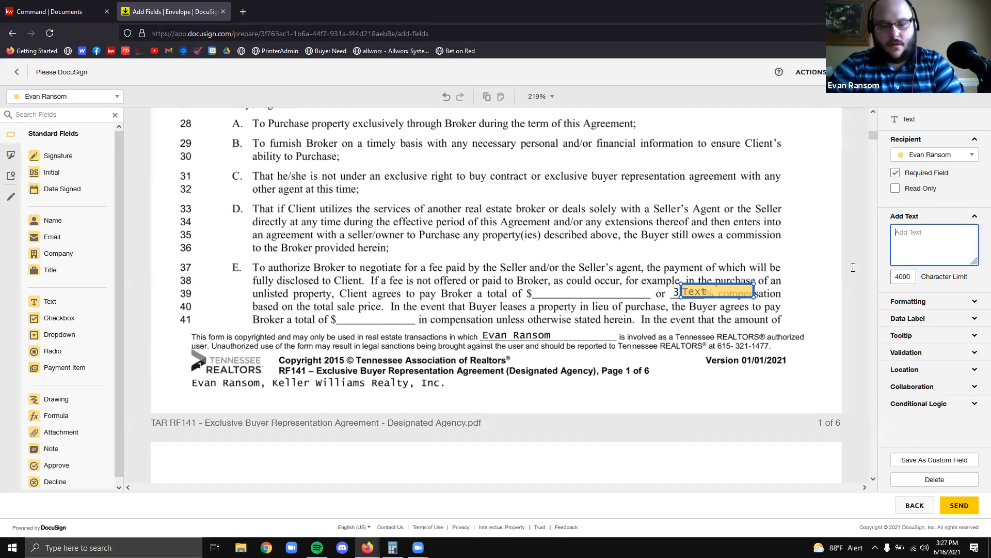
{"action": "type", "text": "+"}
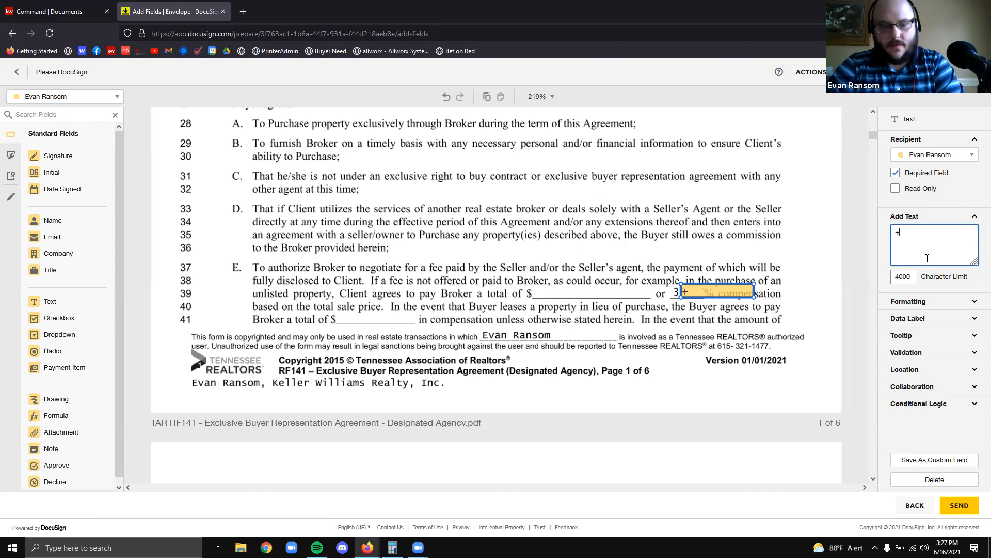
{"action": "type", "text": "$495"}
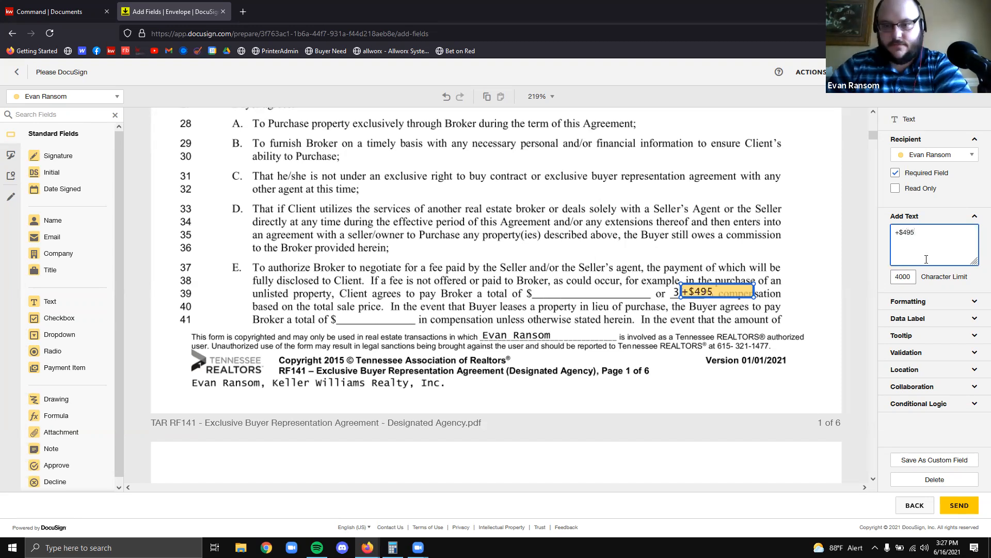
{"action": "left_click", "coordinate": [767, 190]}
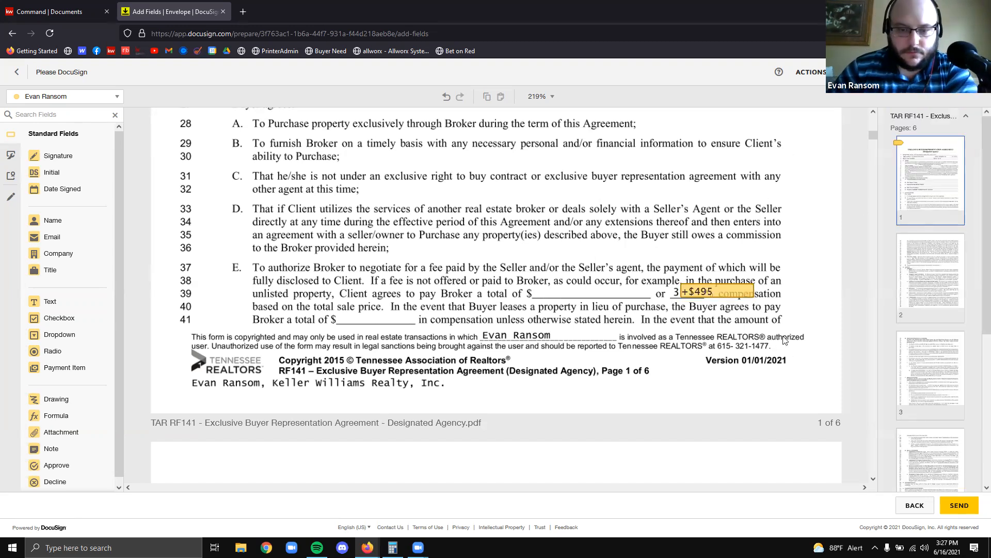
{"action": "left_click", "coordinate": [744, 289]}
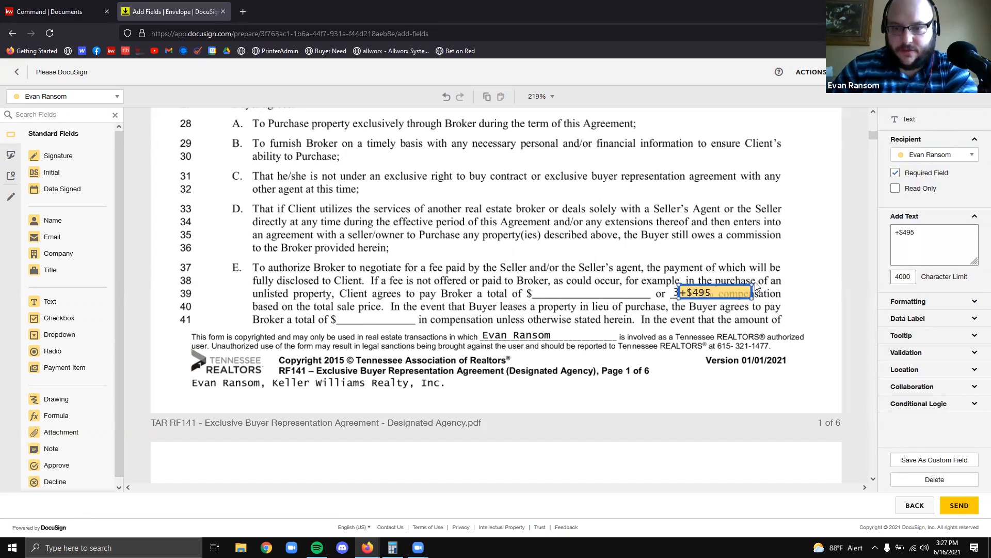
{"action": "left_click_drag", "start_coordinate": [750, 285], "coordinate": [715, 290]}
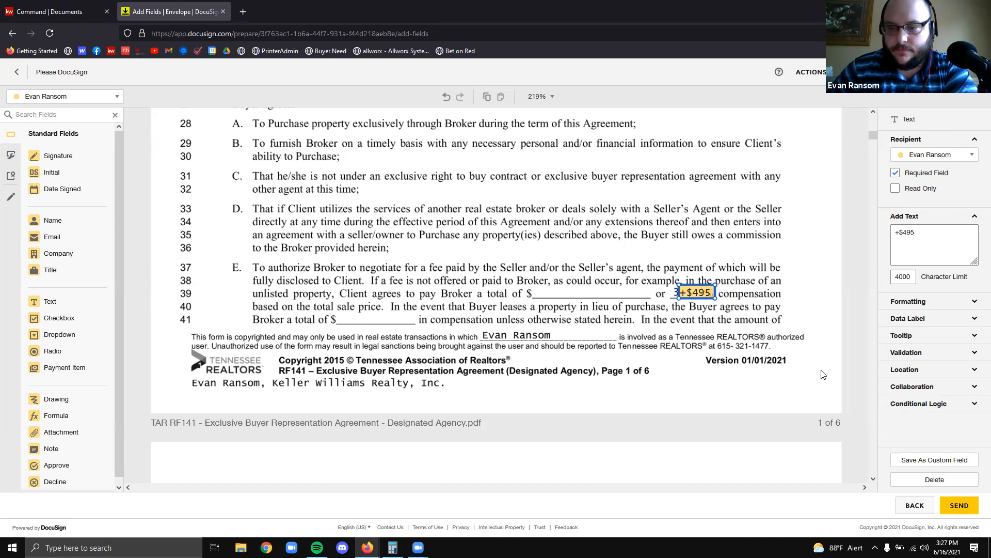
{"action": "left_click", "coordinate": [844, 463]}
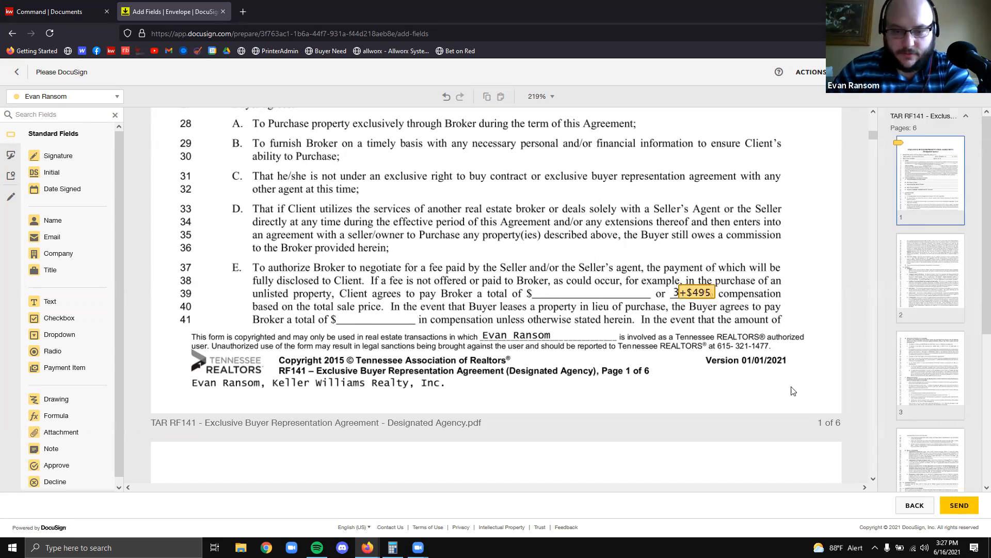
{"action": "left_click", "coordinate": [706, 298]}
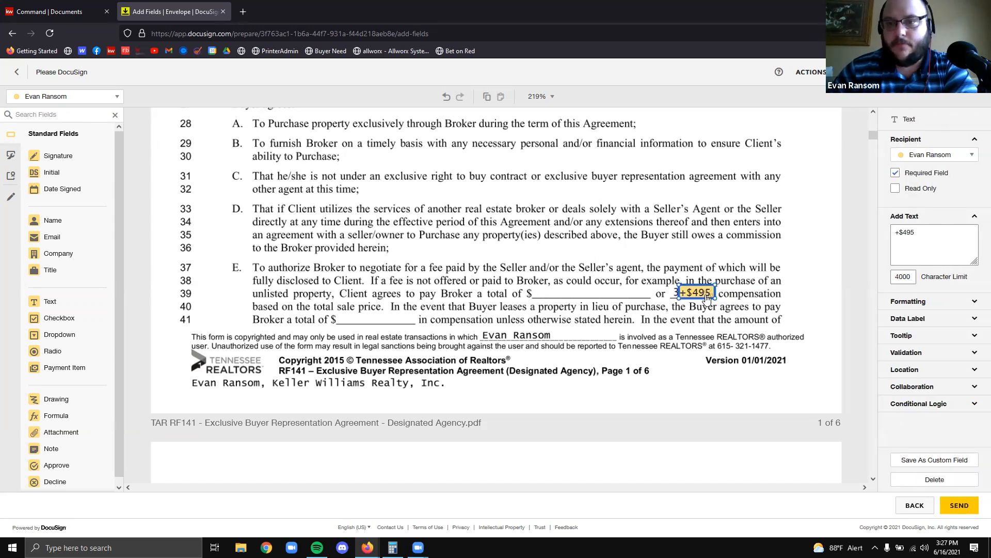
{"action": "left_click", "coordinate": [934, 479]}
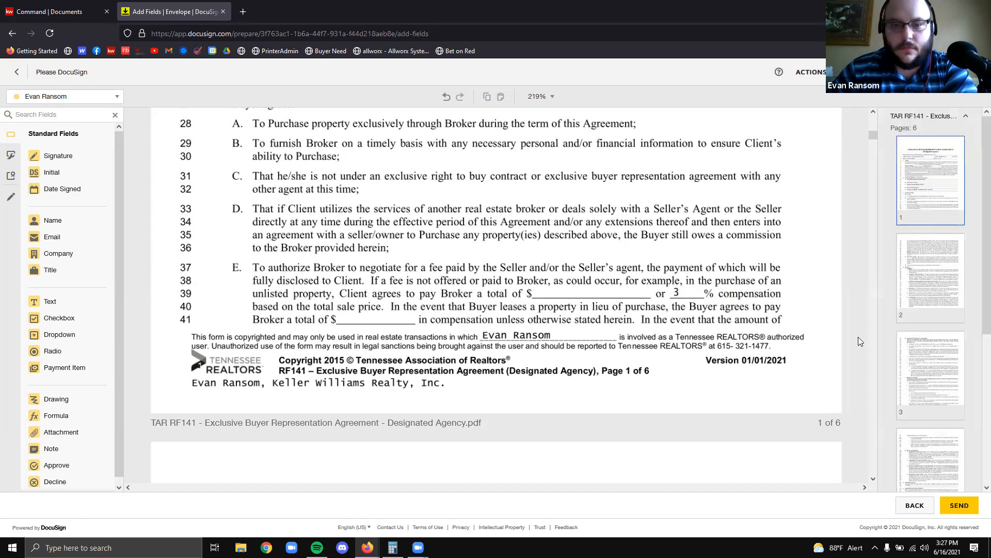
{"action": "scroll", "coordinate": [723, 168], "scroll_direction": "down", "scroll_amount": 2}
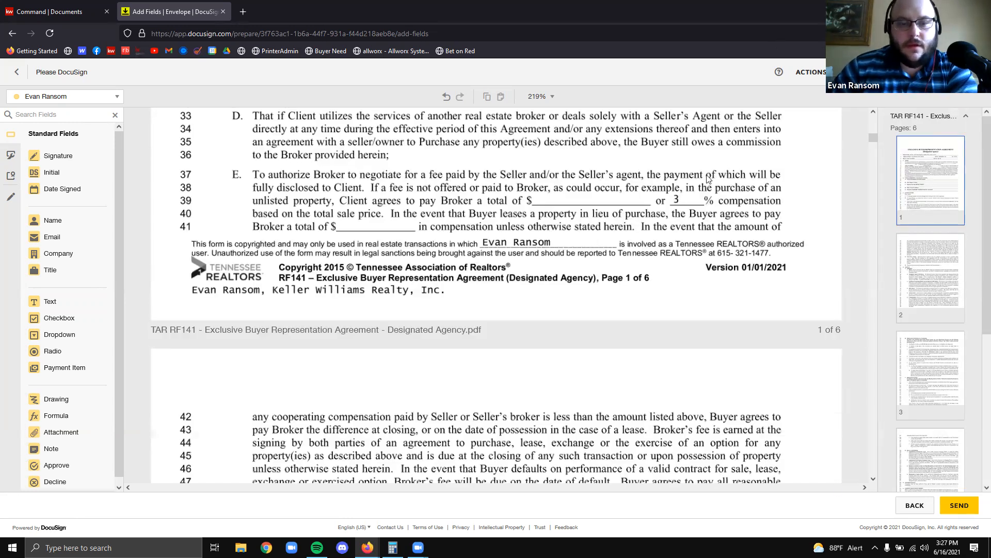
{"action": "scroll", "coordinate": [684, 167], "scroll_direction": "down", "scroll_amount": 15}
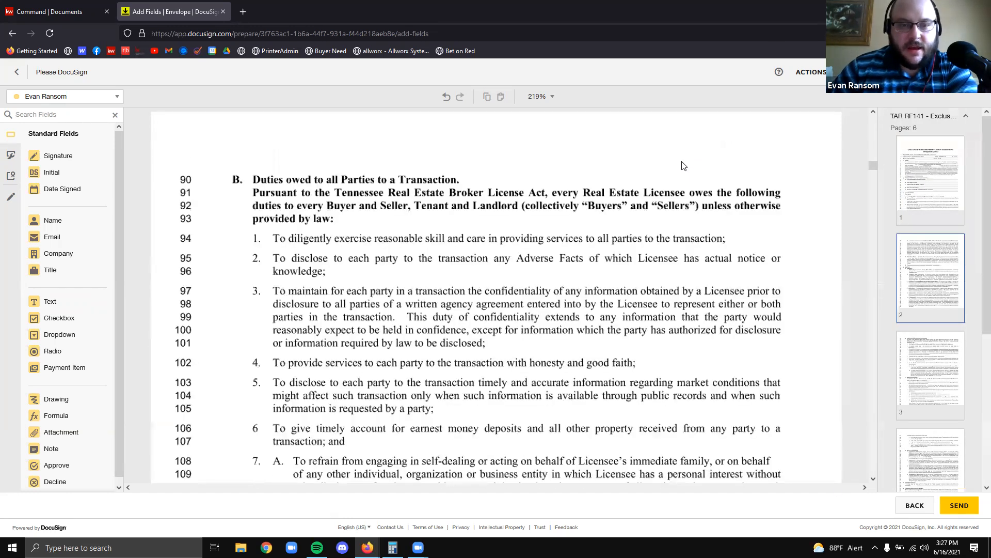
{"action": "scroll", "coordinate": [683, 166], "scroll_direction": "down", "scroll_amount": 15}
{"action": "scroll", "coordinate": [683, 164], "scroll_direction": "down", "scroll_amount": 20}
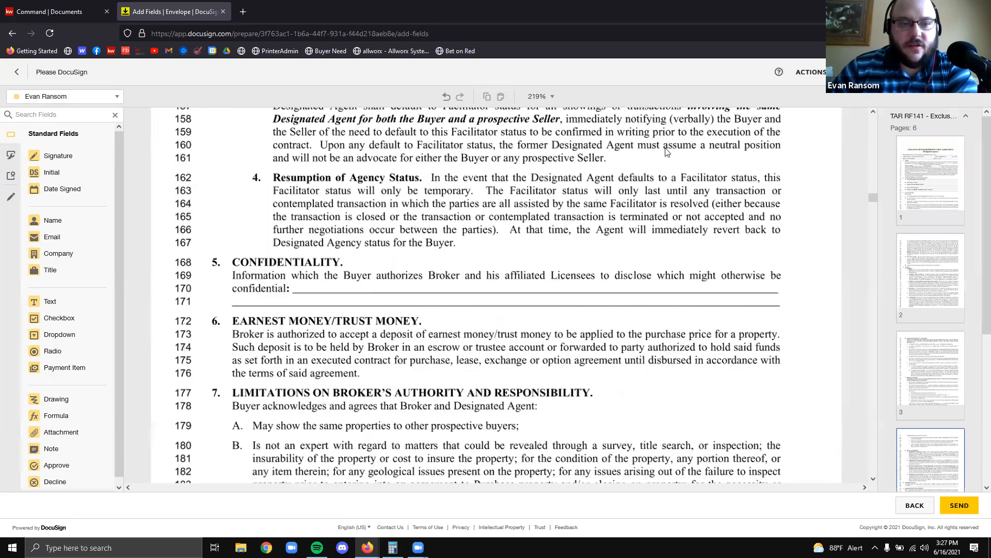
{"action": "scroll", "coordinate": [665, 154], "scroll_direction": "up", "scroll_amount": 6}
{"action": "scroll", "coordinate": [547, 178], "scroll_direction": "down", "scroll_amount": 7}
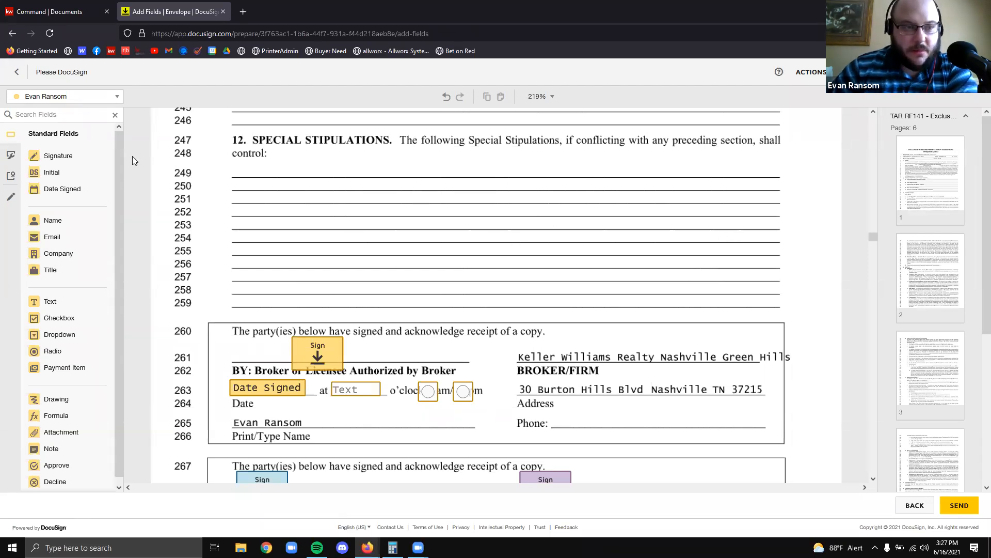
{"action": "left_click_drag", "start_coordinate": [42, 302], "coordinate": [232, 161]}
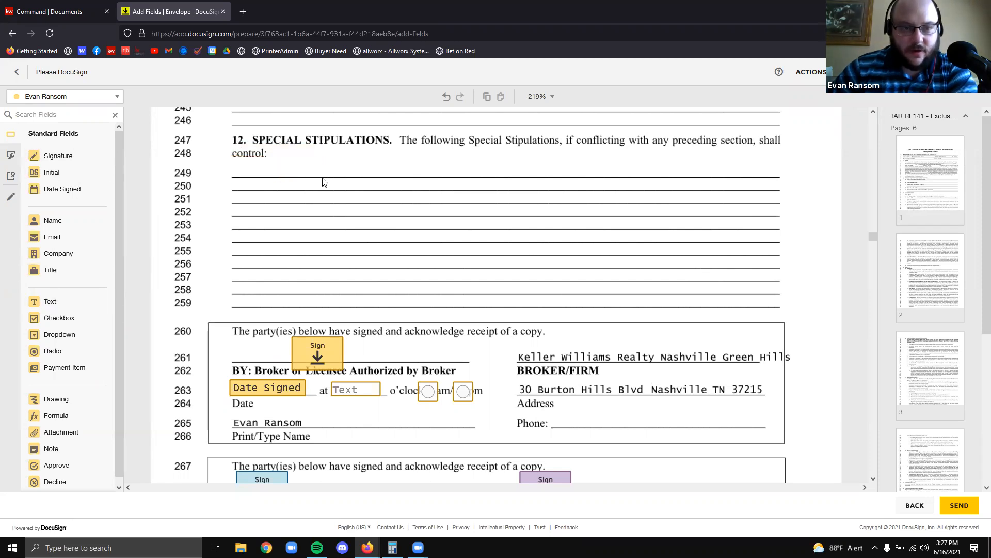
{"action": "left_click_drag", "start_coordinate": [314, 179], "coordinate": [783, 306]}
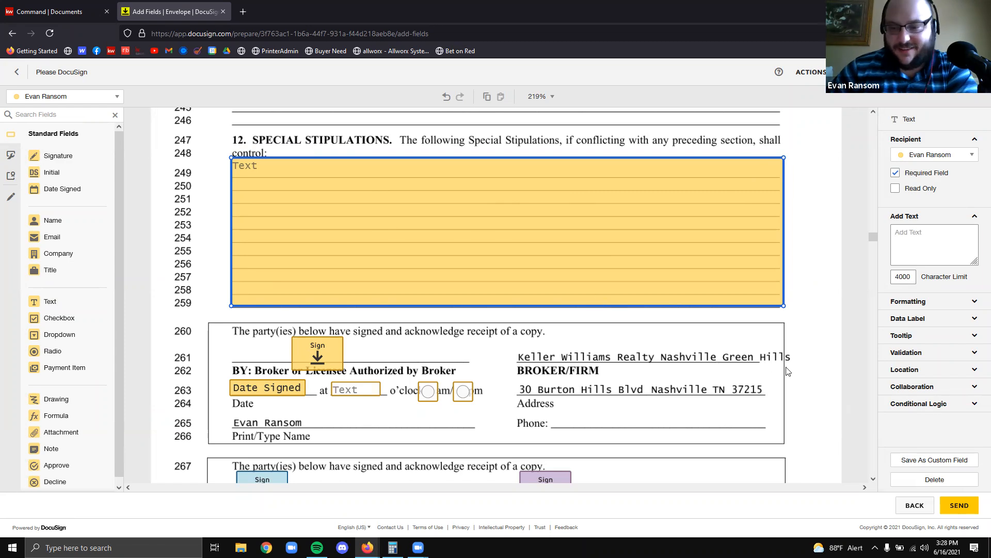
{"action": "left_click", "coordinate": [923, 479]}
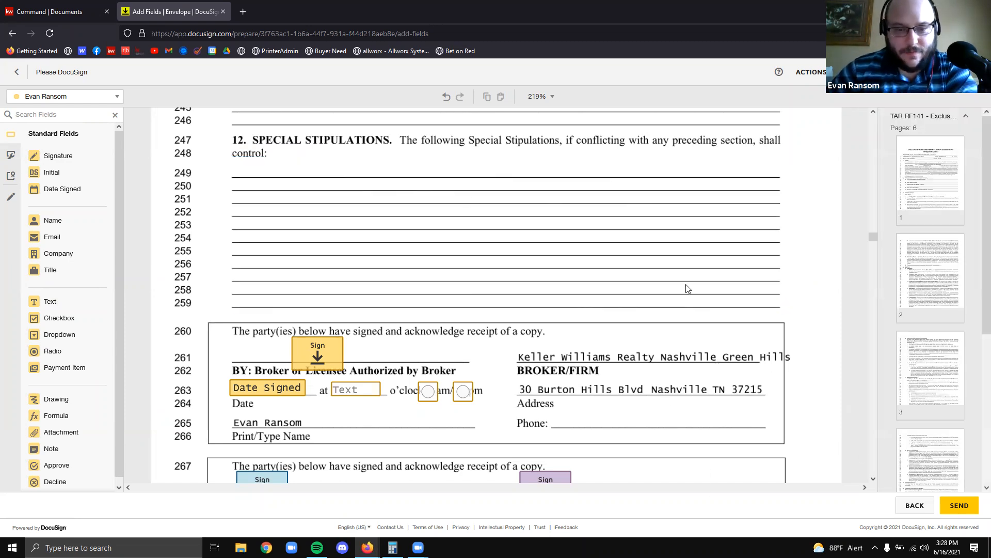
{"action": "scroll", "coordinate": [550, 248], "scroll_direction": "down", "scroll_amount": 3}
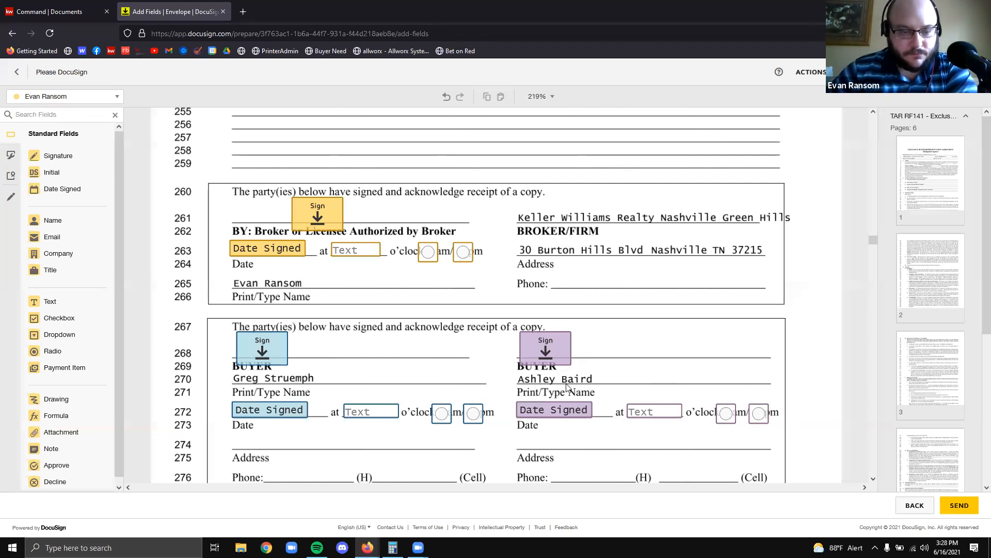
{"action": "scroll", "coordinate": [431, 387], "scroll_direction": "down", "scroll_amount": 2}
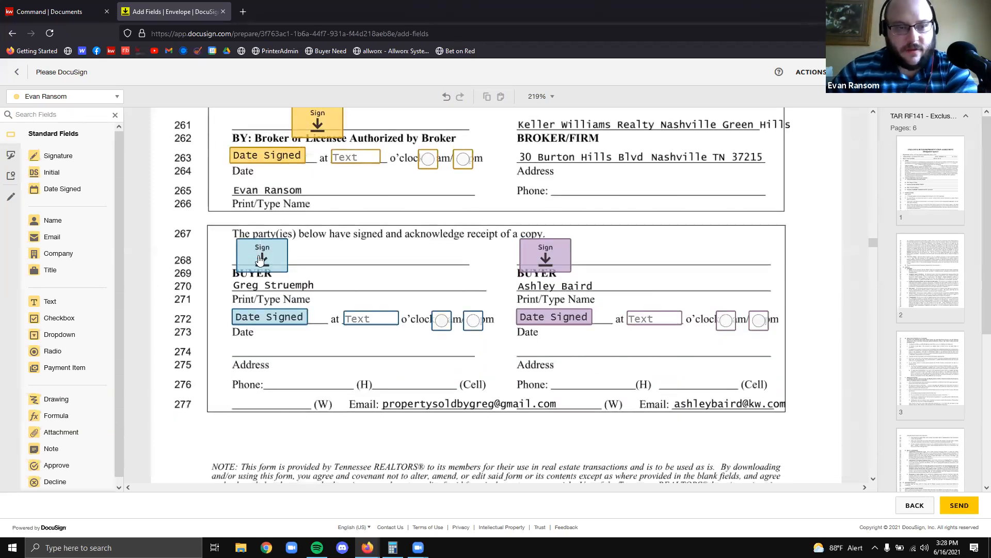
{"action": "left_click", "coordinate": [262, 253]}
{"action": "left_click", "coordinate": [527, 263]}
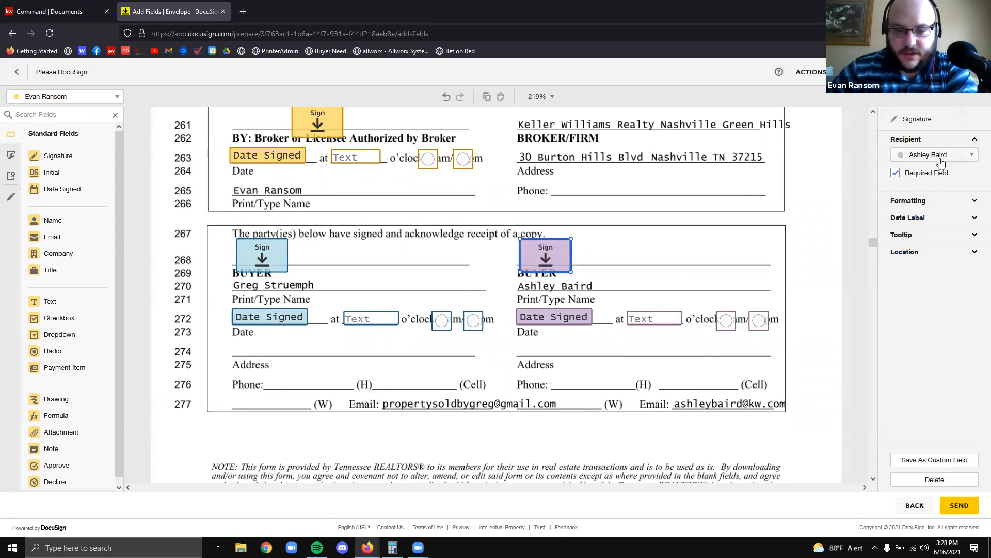
{"action": "scroll", "coordinate": [543, 302], "scroll_direction": "down", "scroll_amount": 4}
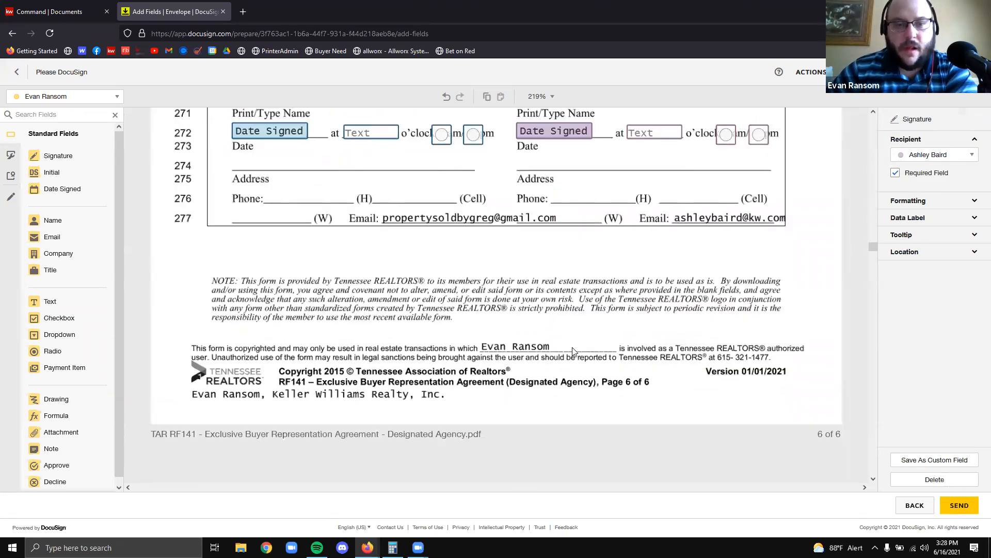
{"action": "scroll", "coordinate": [635, 369], "scroll_direction": "up", "scroll_amount": 4}
{"action": "scroll", "coordinate": [614, 351], "scroll_direction": "down", "scroll_amount": 4}
{"action": "scroll", "coordinate": [480, 416], "scroll_direction": "up", "scroll_amount": 5}
{"action": "scroll", "coordinate": [268, 355], "scroll_direction": "down", "scroll_amount": 2}
{"action": "left_click", "coordinate": [267, 354]}
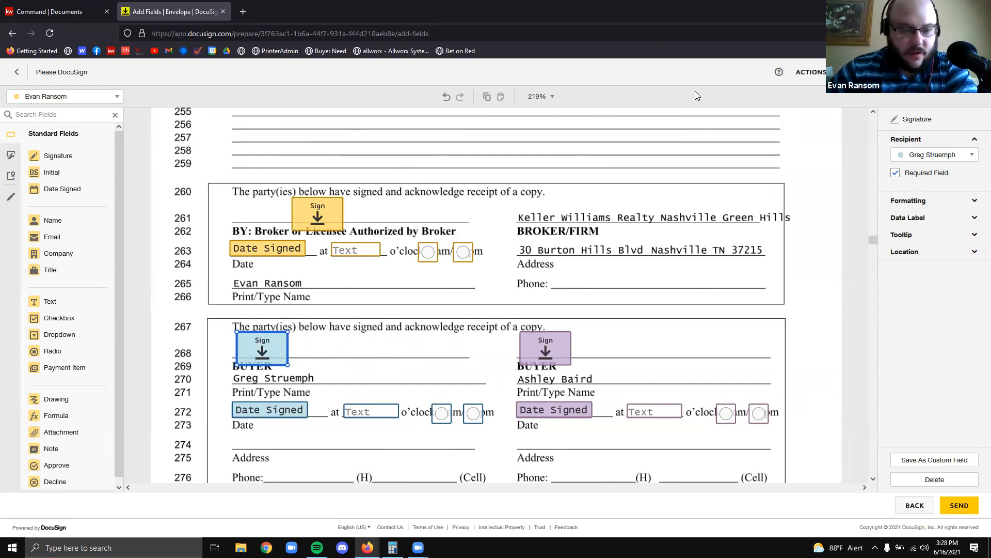
{"action": "scroll", "coordinate": [706, 349], "scroll_direction": "down", "scroll_amount": 4}
{"action": "scroll", "coordinate": [707, 357], "scroll_direction": "down", "scroll_amount": 15}
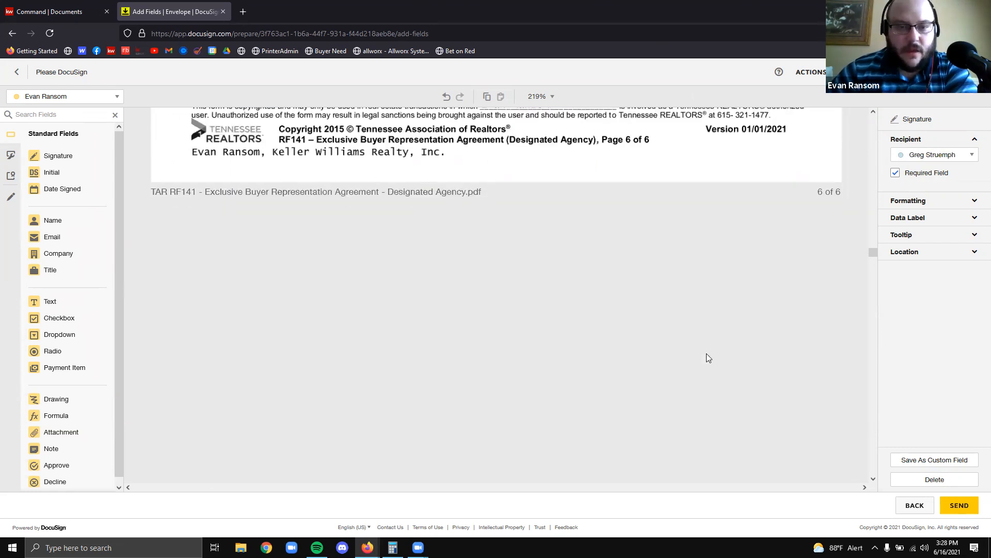
{"action": "scroll", "coordinate": [719, 349], "scroll_direction": "down", "scroll_amount": 10}
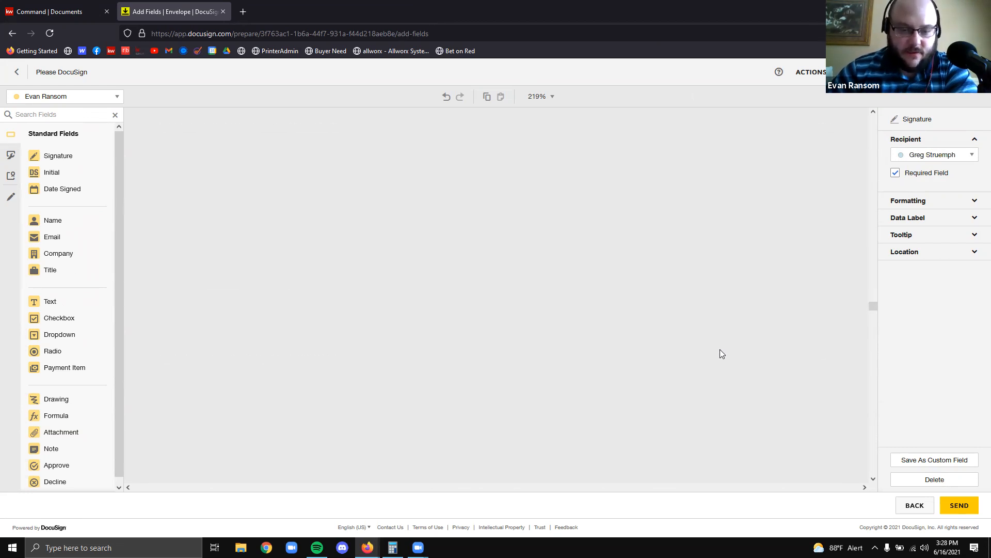
{"action": "scroll", "coordinate": [736, 347], "scroll_direction": "down", "scroll_amount": 5}
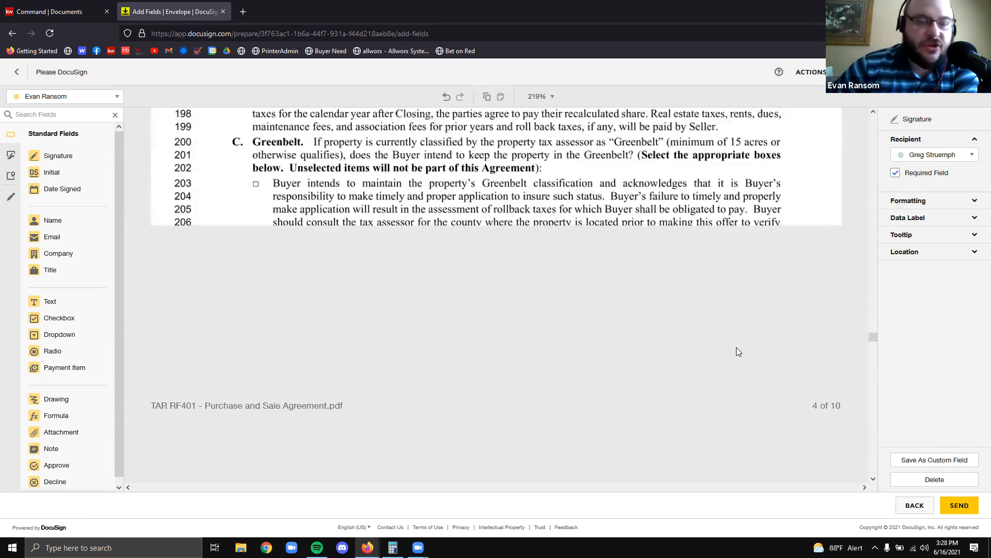
{"action": "scroll", "coordinate": [736, 342], "scroll_direction": "down", "scroll_amount": 5}
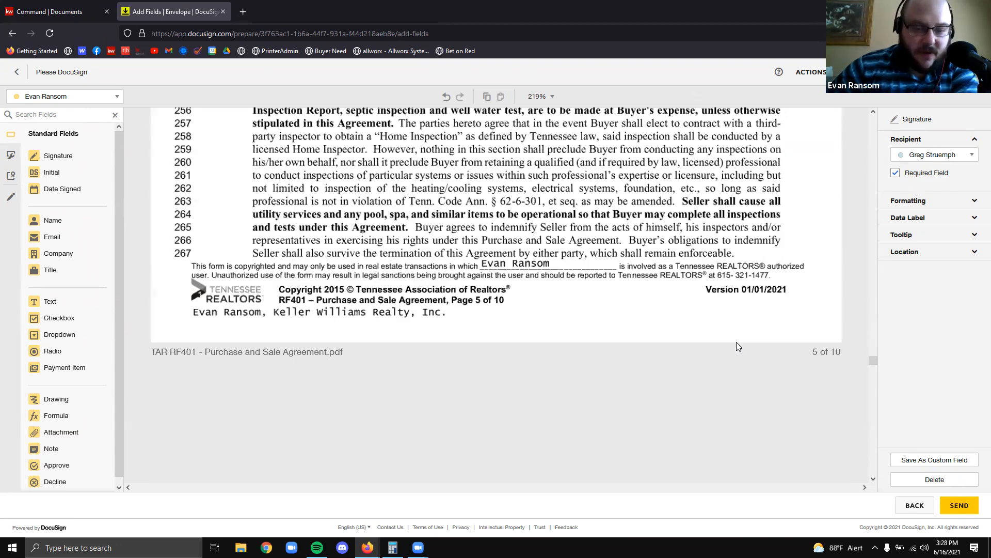
{"action": "scroll", "coordinate": [737, 334], "scroll_direction": "down", "scroll_amount": 7}
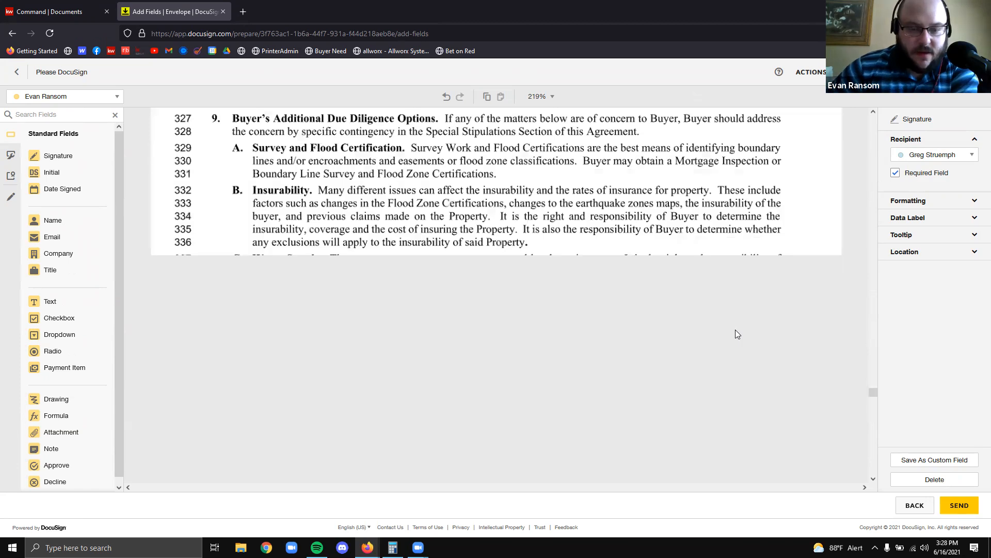
{"action": "scroll", "coordinate": [443, 326], "scroll_direction": "down", "scroll_amount": 4}
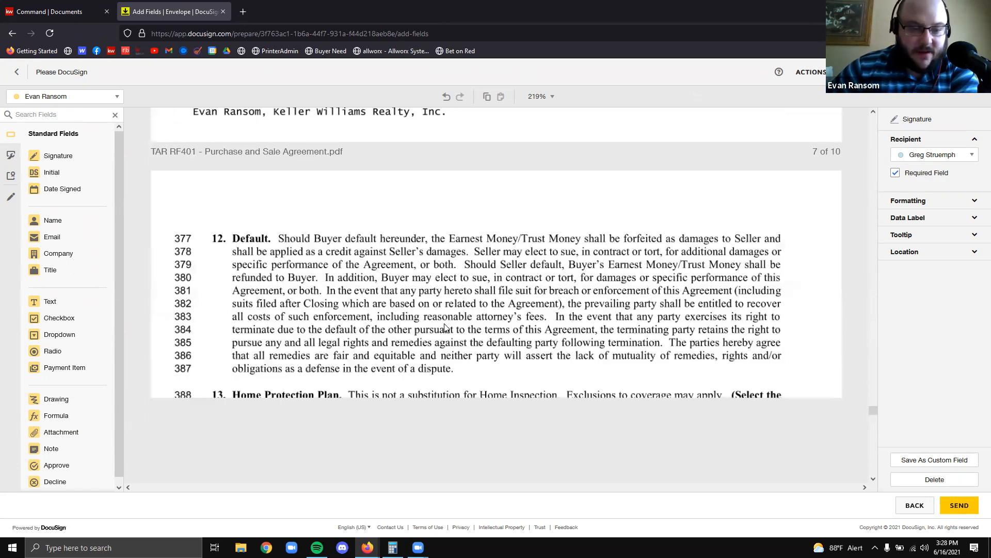
{"action": "scroll", "coordinate": [444, 327], "scroll_direction": "down", "scroll_amount": 4}
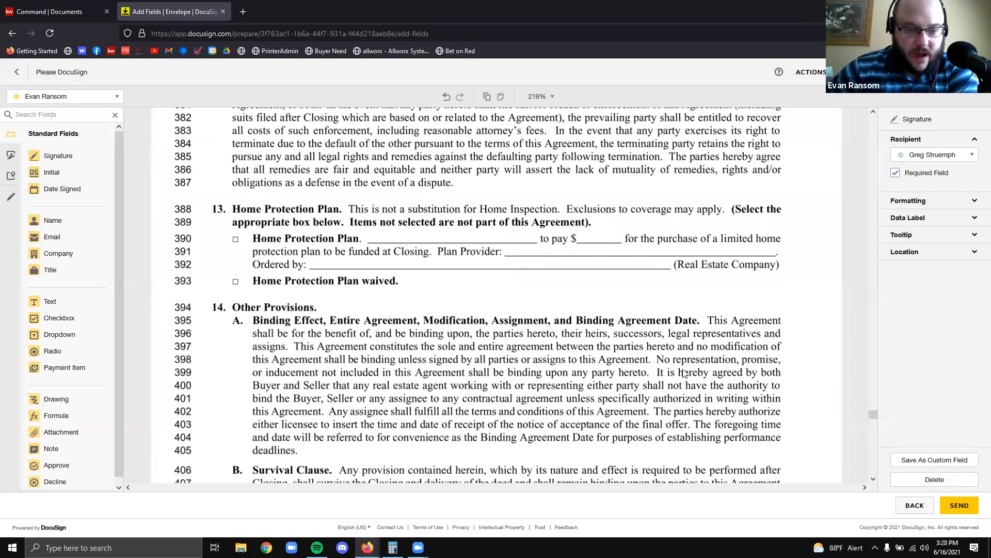
{"action": "scroll", "coordinate": [685, 346], "scroll_direction": "down", "scroll_amount": 5}
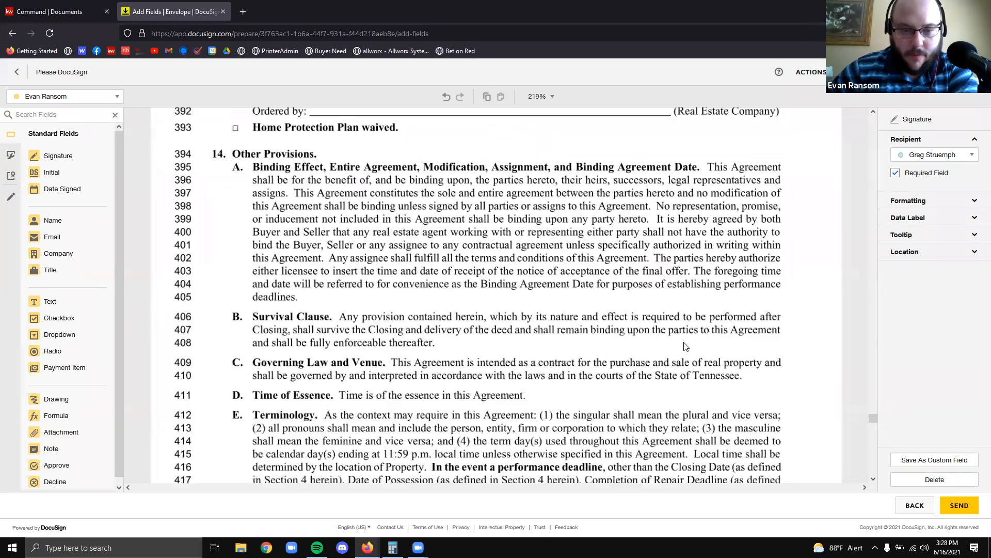
{"action": "scroll", "coordinate": [685, 346], "scroll_direction": "down", "scroll_amount": 15}
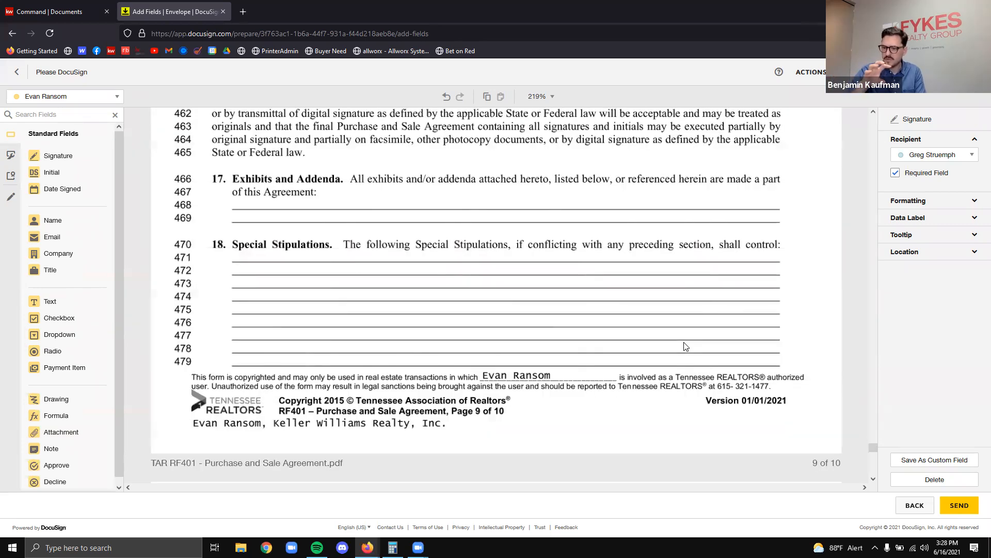
{"action": "scroll", "coordinate": [686, 346], "scroll_direction": "up", "scroll_amount": 9}
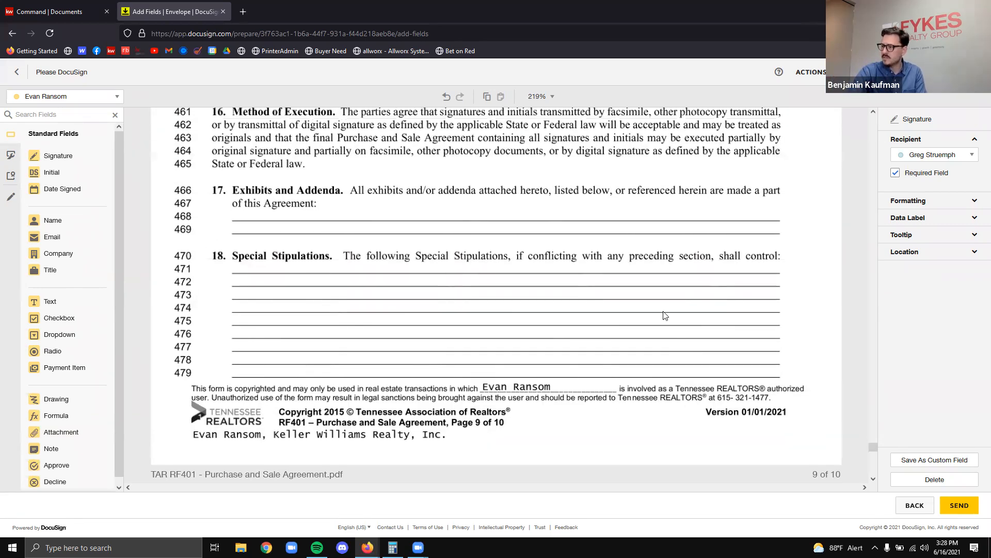
{"action": "scroll", "coordinate": [576, 300], "scroll_direction": "up", "scroll_amount": 10}
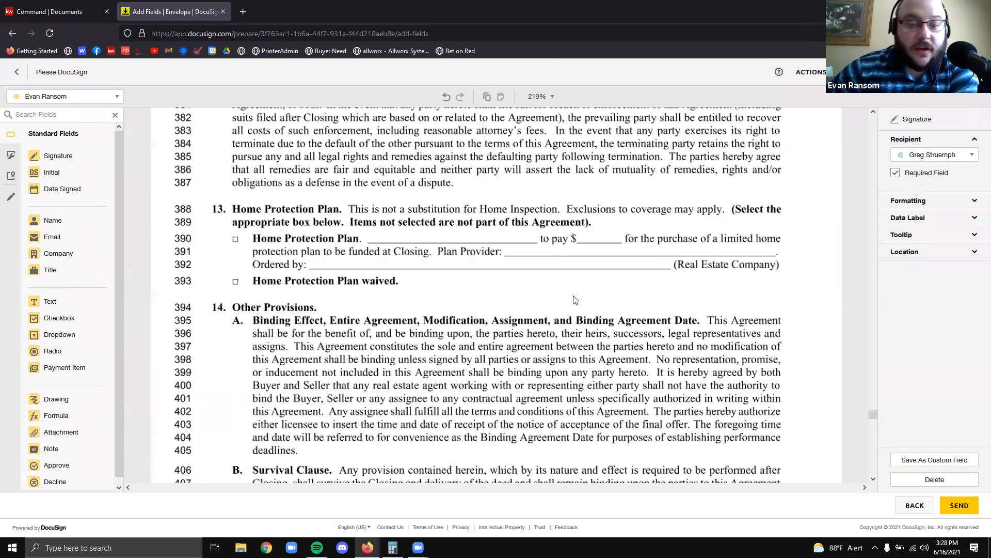
{"action": "scroll", "coordinate": [576, 300], "scroll_direction": "up", "scroll_amount": 20}
{"action": "scroll", "coordinate": [573, 308], "scroll_direction": "up", "scroll_amount": 15}
{"action": "scroll", "coordinate": [577, 313], "scroll_direction": "up", "scroll_amount": 10}
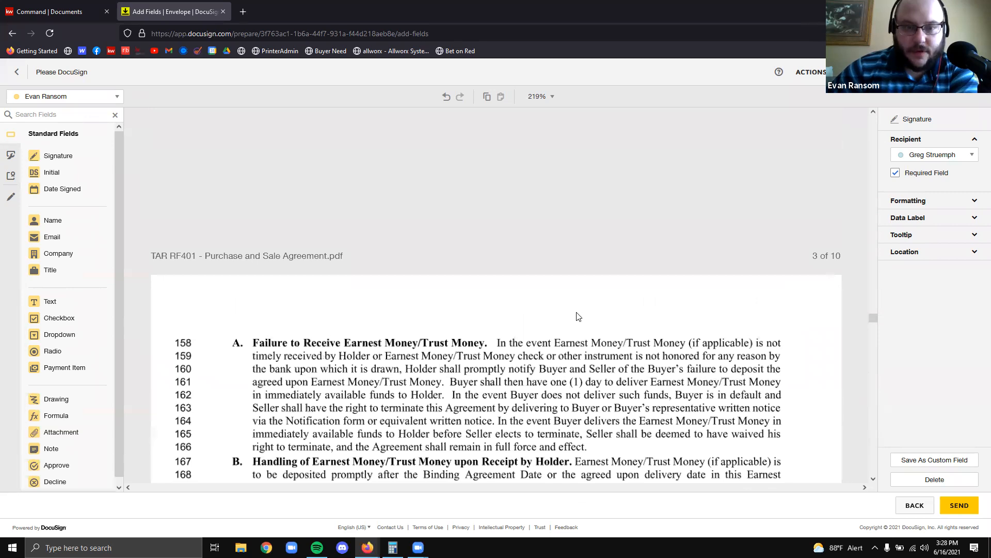
{"action": "scroll", "coordinate": [577, 315], "scroll_direction": "up", "scroll_amount": 20}
{"action": "scroll", "coordinate": [580, 321], "scroll_direction": "up", "scroll_amount": 20}
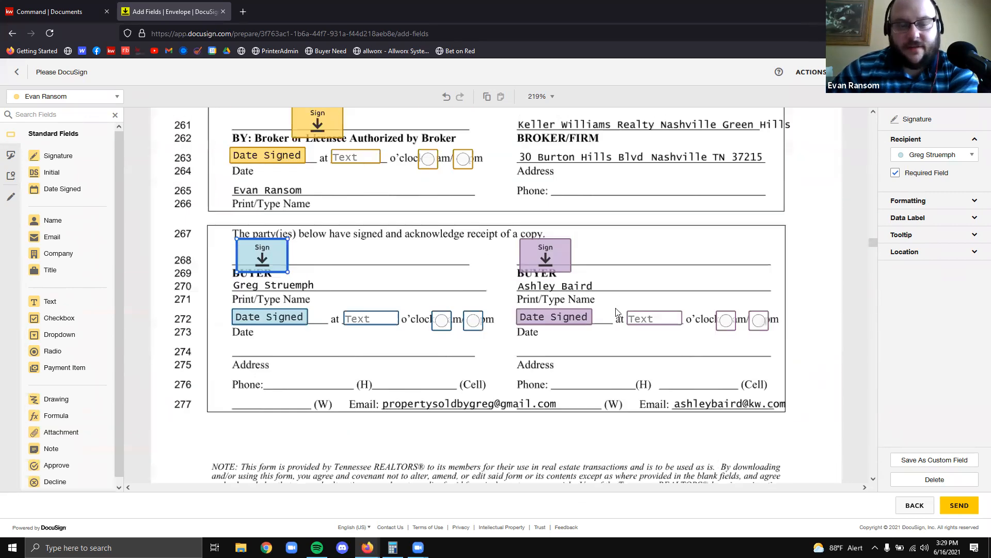
{"action": "scroll", "coordinate": [617, 311], "scroll_direction": "up", "scroll_amount": 2}
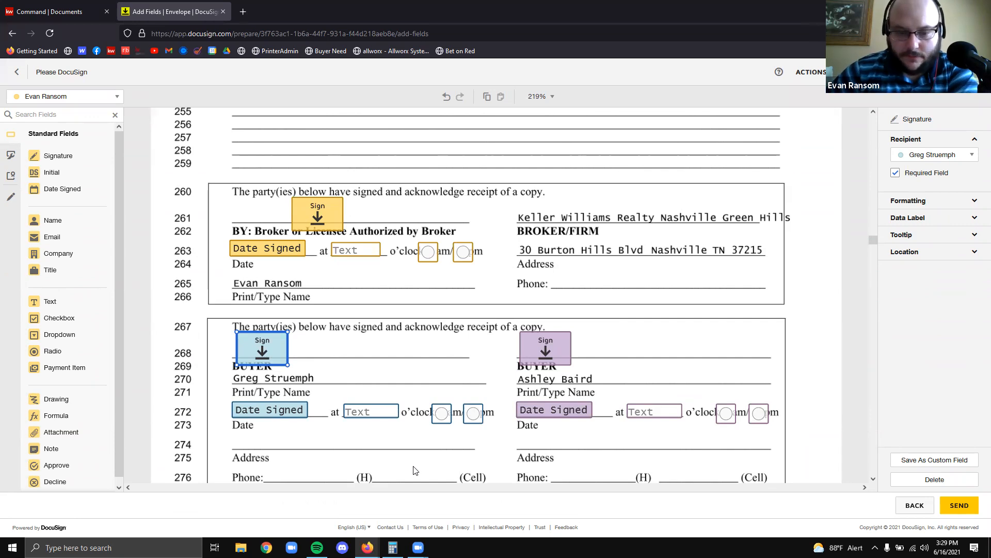
{"action": "scroll", "coordinate": [444, 344], "scroll_direction": "down", "scroll_amount": 4}
{"action": "scroll", "coordinate": [464, 318], "scroll_direction": "down", "scroll_amount": 20}
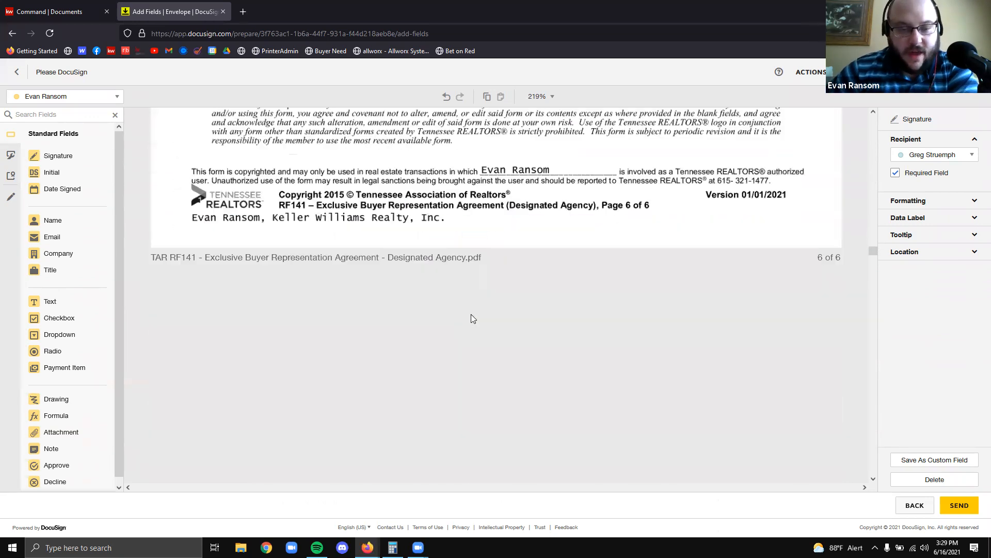
{"action": "scroll", "coordinate": [555, 300], "scroll_direction": "down", "scroll_amount": 20}
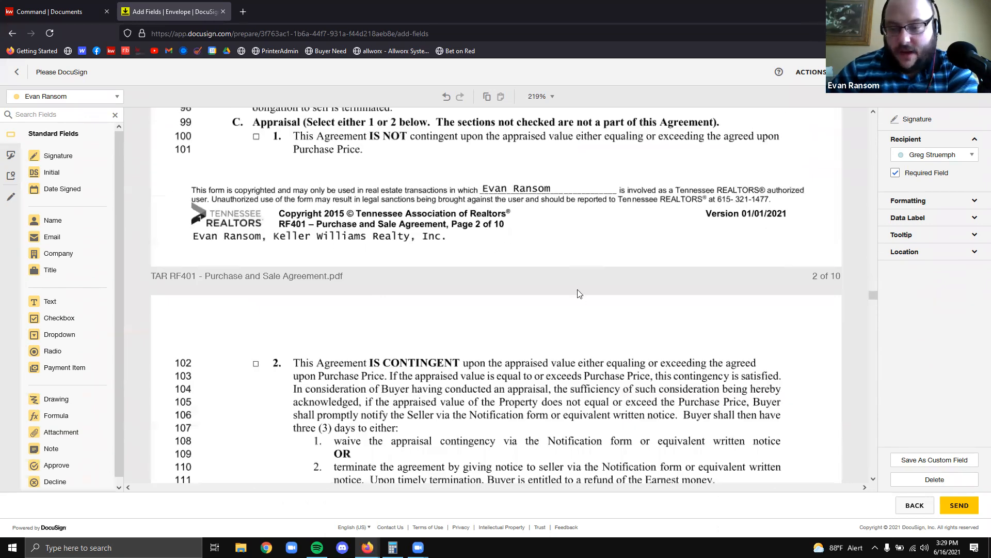
{"action": "scroll", "coordinate": [473, 267], "scroll_direction": "down", "scroll_amount": 17}
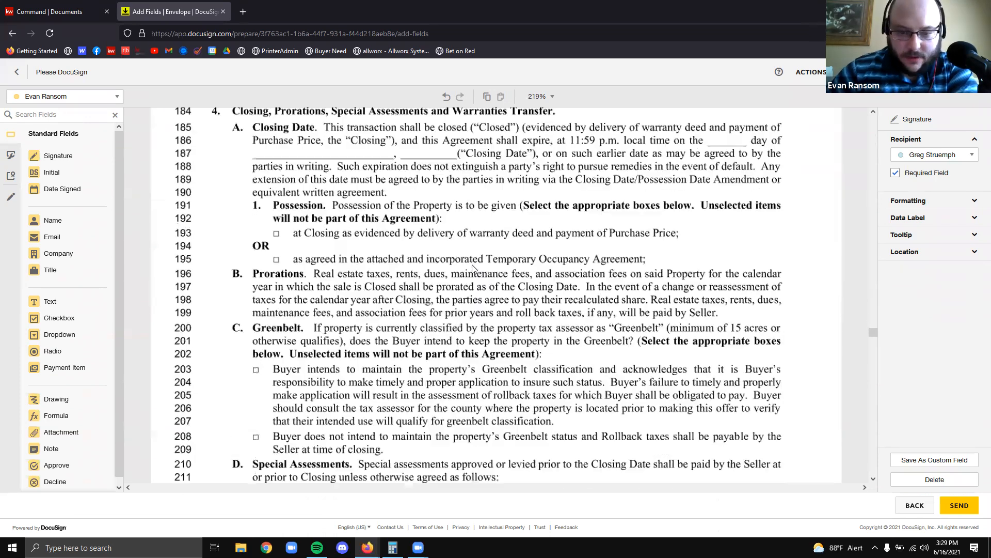
{"action": "scroll", "coordinate": [501, 238], "scroll_direction": "down", "scroll_amount": 20}
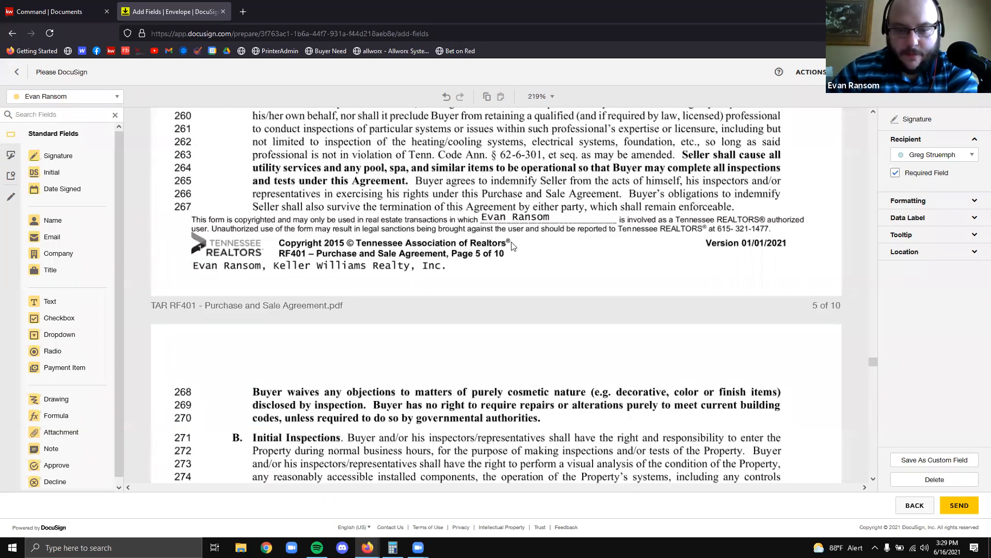
{"action": "scroll", "coordinate": [511, 250], "scroll_direction": "down", "scroll_amount": 20}
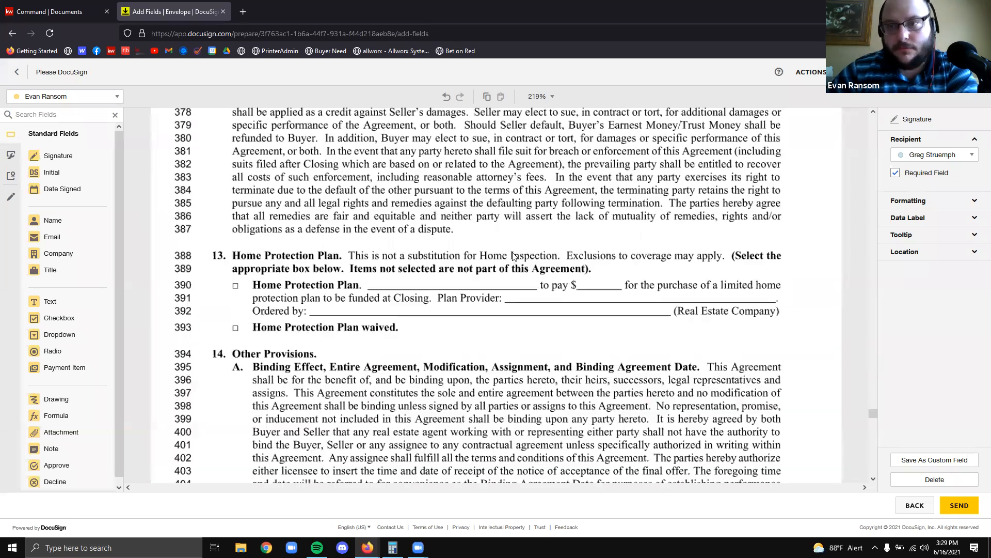
{"action": "scroll", "coordinate": [523, 265], "scroll_direction": "down", "scroll_amount": 15}
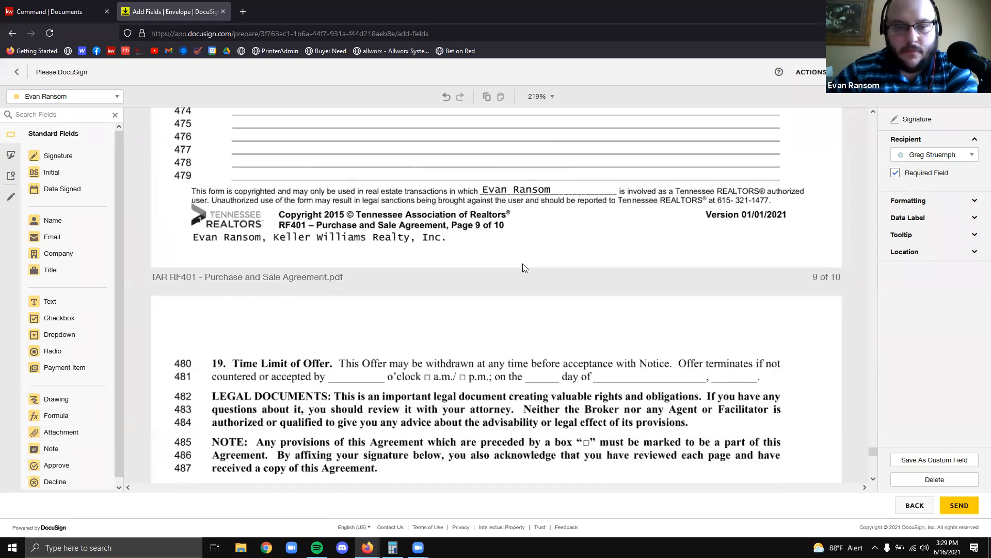
{"action": "left_click", "coordinate": [847, 265]}
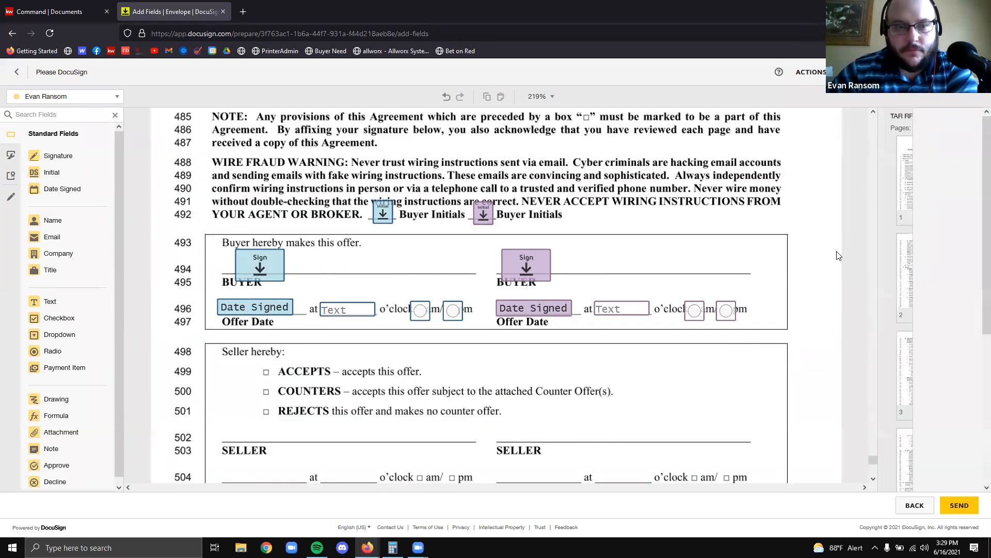
Return to the Offer 1 envelope details and remove Buyer Two along with its fields
{"action": "left_click", "coordinate": [17, 71]}
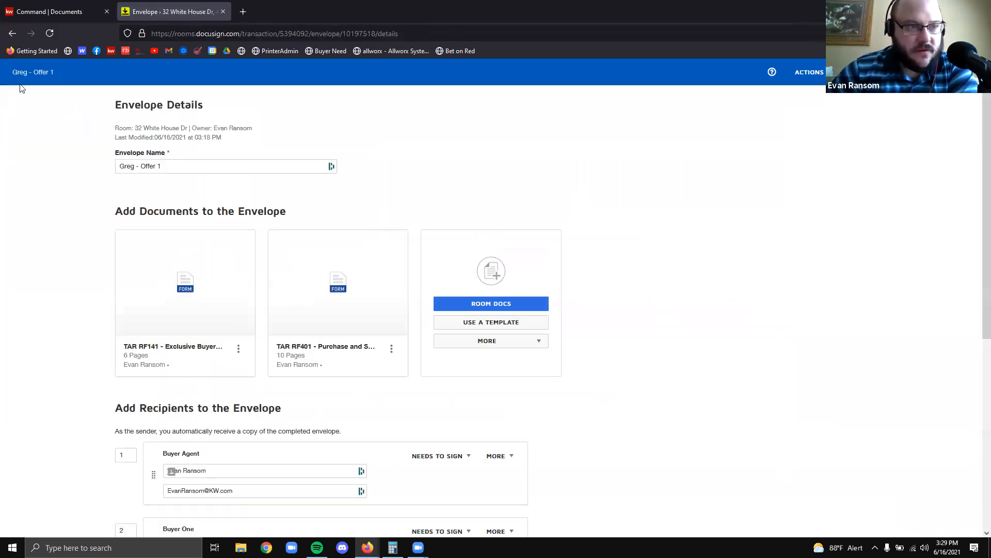
{"action": "left_click", "coordinate": [870, 72]}
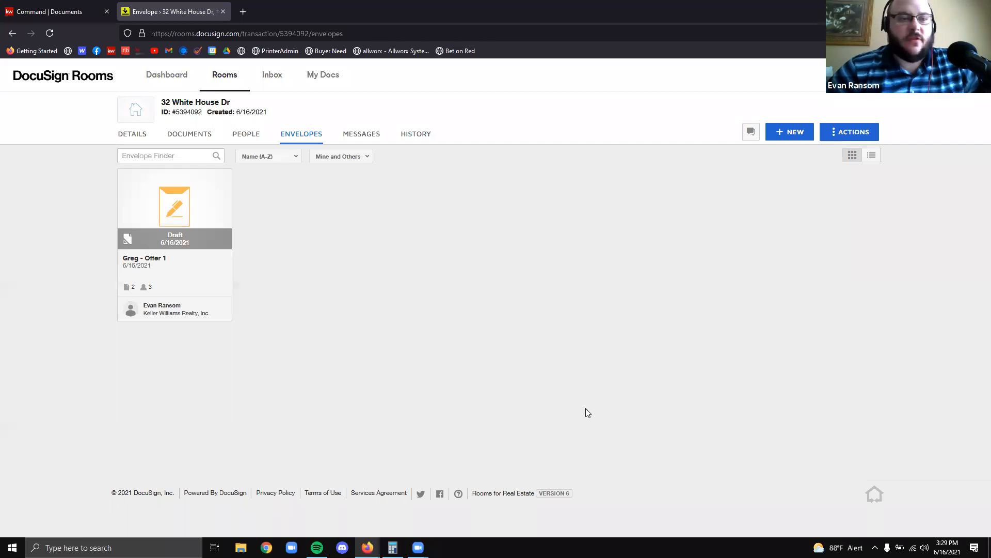
{"action": "left_click", "coordinate": [231, 258]}
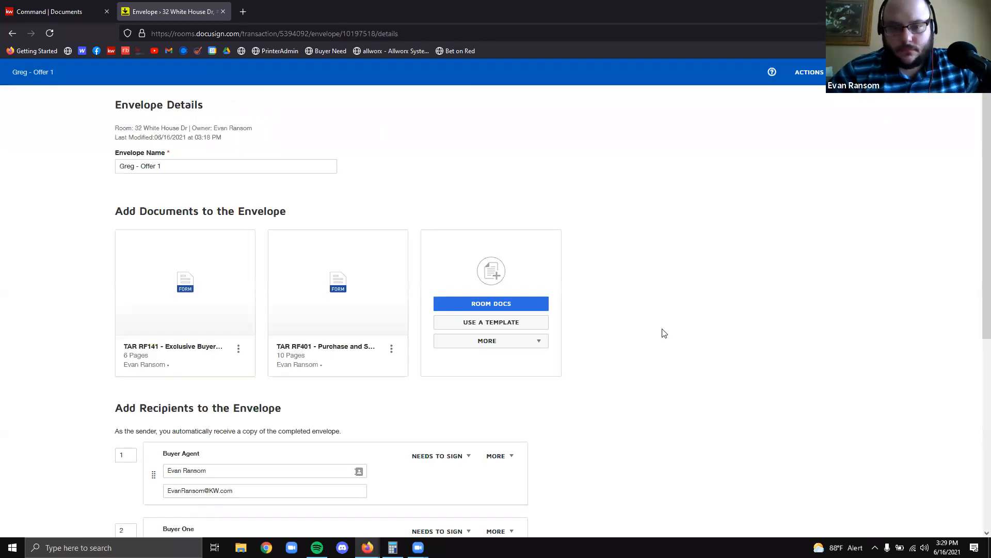
{"action": "scroll", "coordinate": [518, 378], "scroll_direction": "down", "scroll_amount": 3}
{"action": "left_click", "coordinate": [538, 413]}
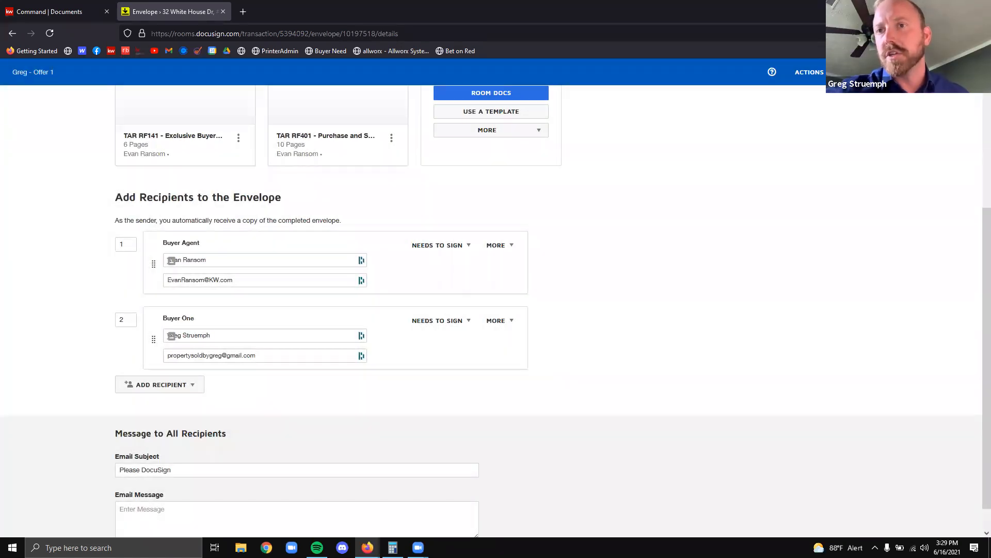
{"action": "left_click", "coordinate": [943, 72]}
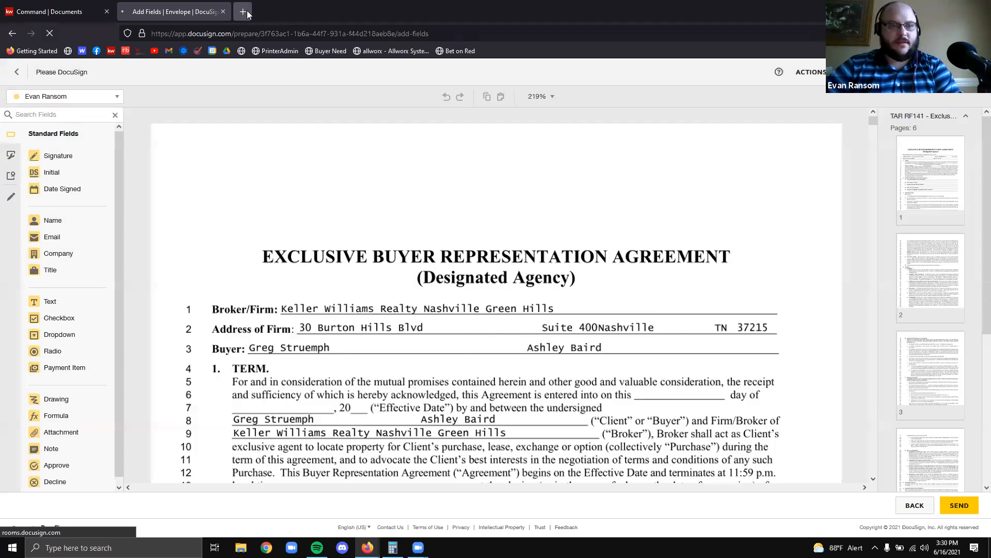
Load gmail.com in a new browser tab, then close it and return to the envelopes
{"action": "left_click", "coordinate": [243, 12]}
{"action": "type", "text": "gmail.com"}
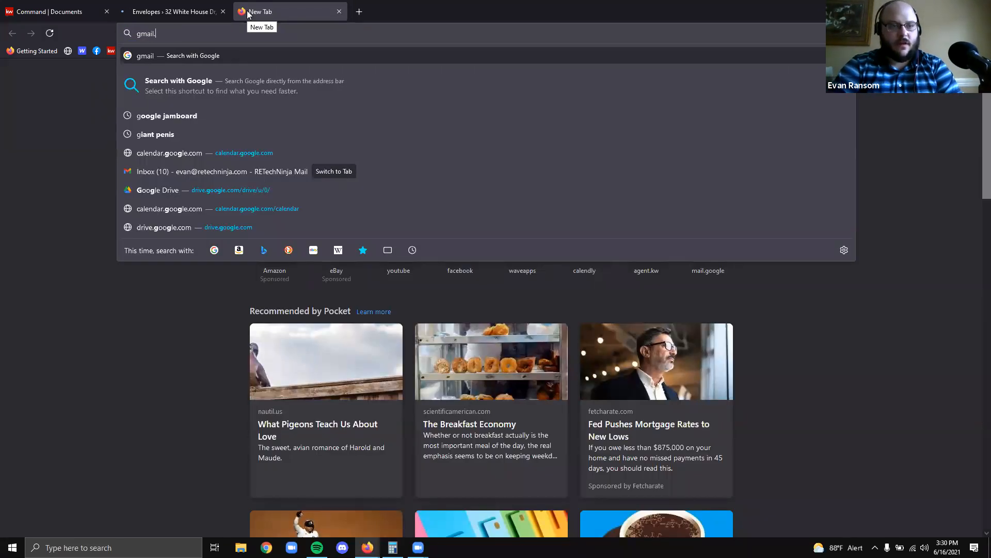
{"action": "key", "text": "Return"}
{"action": "left_click", "coordinate": [182, 6]}
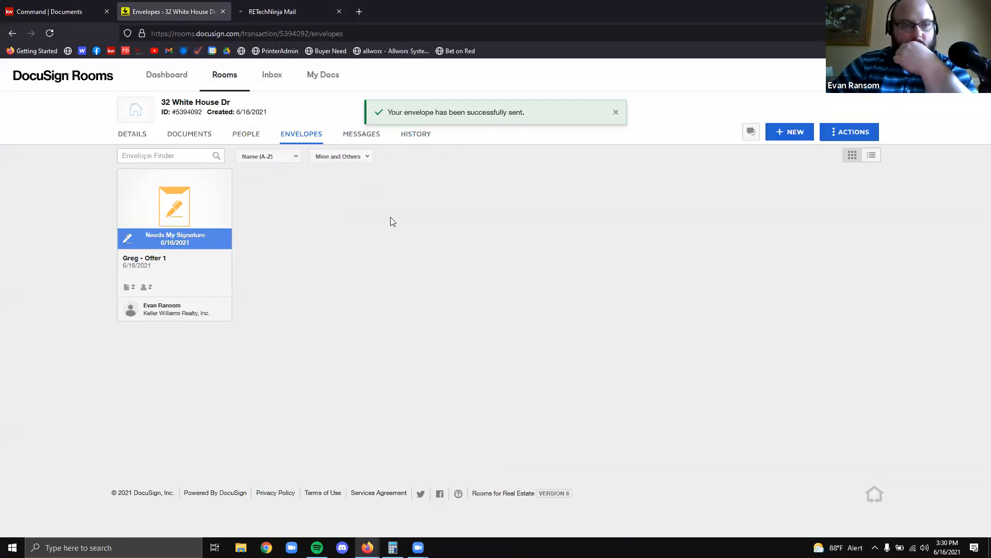
{"action": "left_click", "coordinate": [339, 12]}
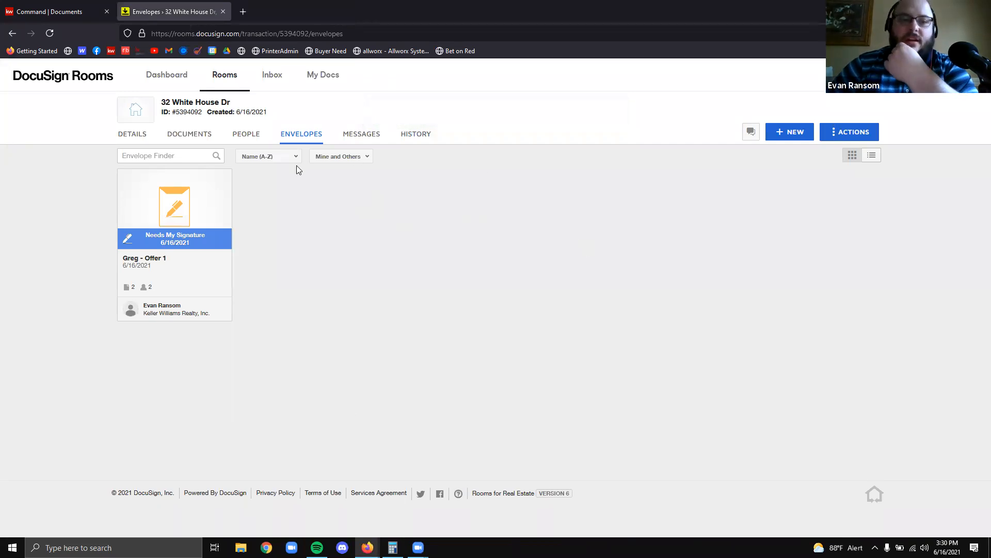
Start signing the envelope awaiting my signature and block the location request
{"action": "left_click", "coordinate": [193, 242]}
{"action": "left_click", "coordinate": [245, 173]}
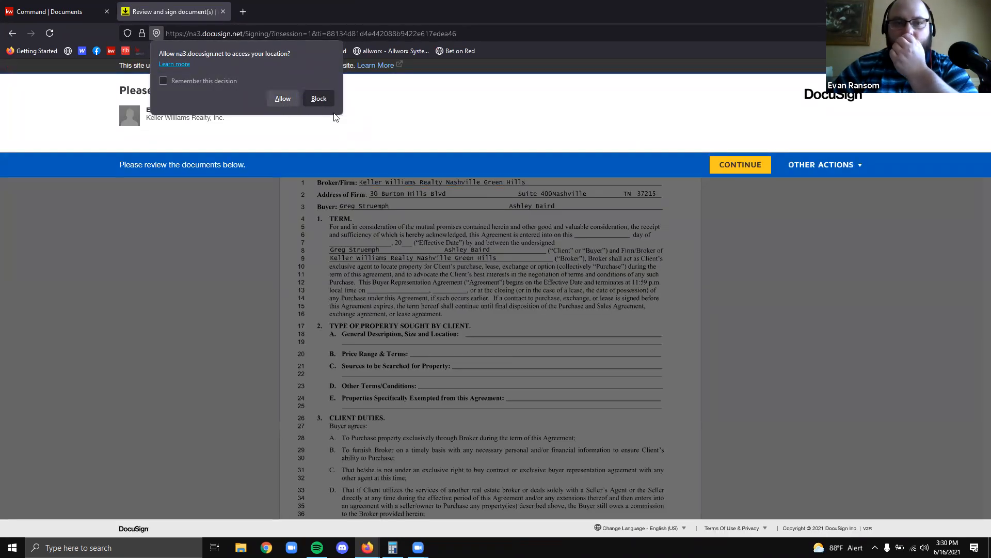
{"action": "left_click", "coordinate": [321, 98]}
Sign the required Sign Here field on the buyer representation agreement and finish signing
{"action": "left_click", "coordinate": [759, 169]}
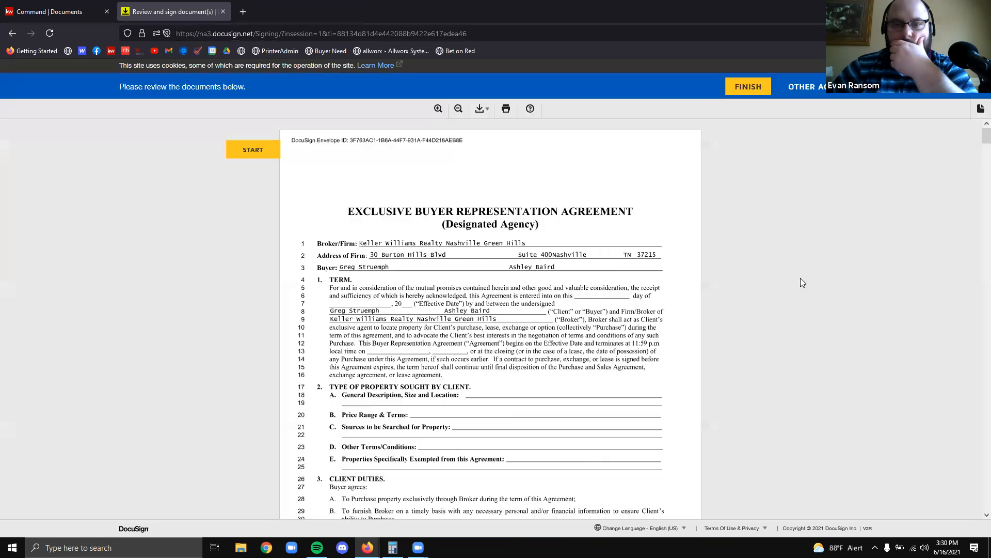
{"action": "scroll", "coordinate": [244, 162], "scroll_direction": "down", "scroll_amount": 4}
{"action": "left_click", "coordinate": [244, 160]}
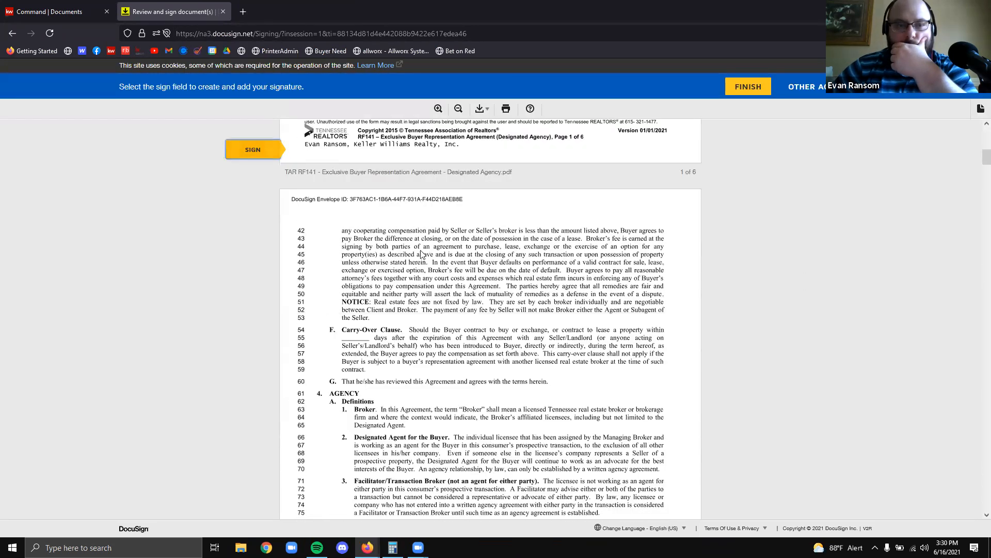
{"action": "left_click", "coordinate": [379, 317]}
{"action": "scroll", "coordinate": [460, 315], "scroll_direction": "down", "scroll_amount": 10}
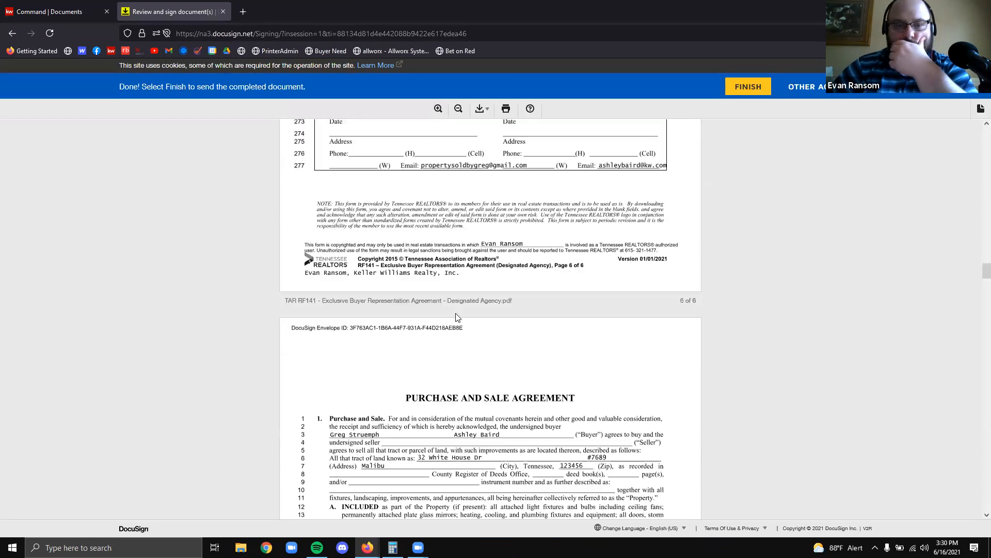
{"action": "scroll", "coordinate": [485, 299], "scroll_direction": "down", "scroll_amount": 20}
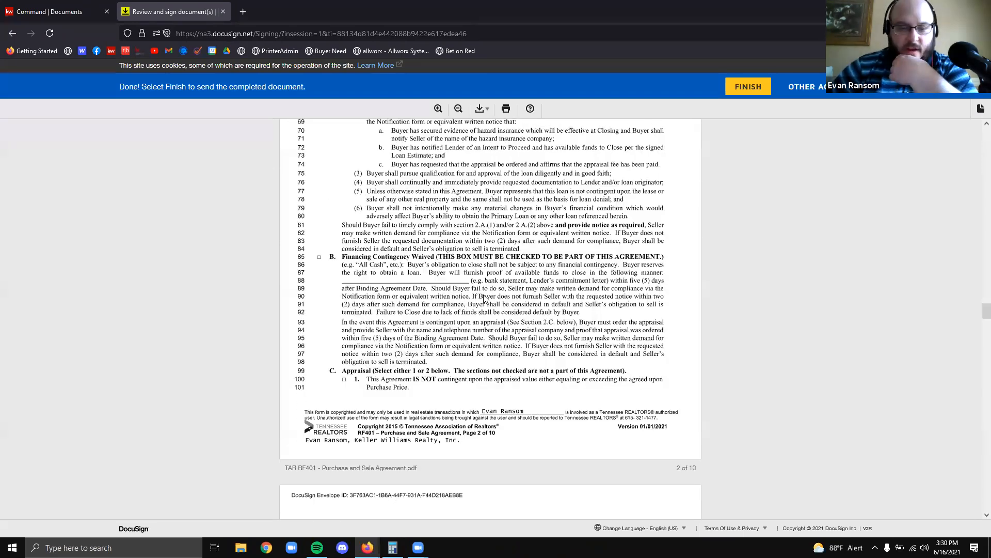
{"action": "scroll", "coordinate": [485, 299], "scroll_direction": "down", "scroll_amount": 15}
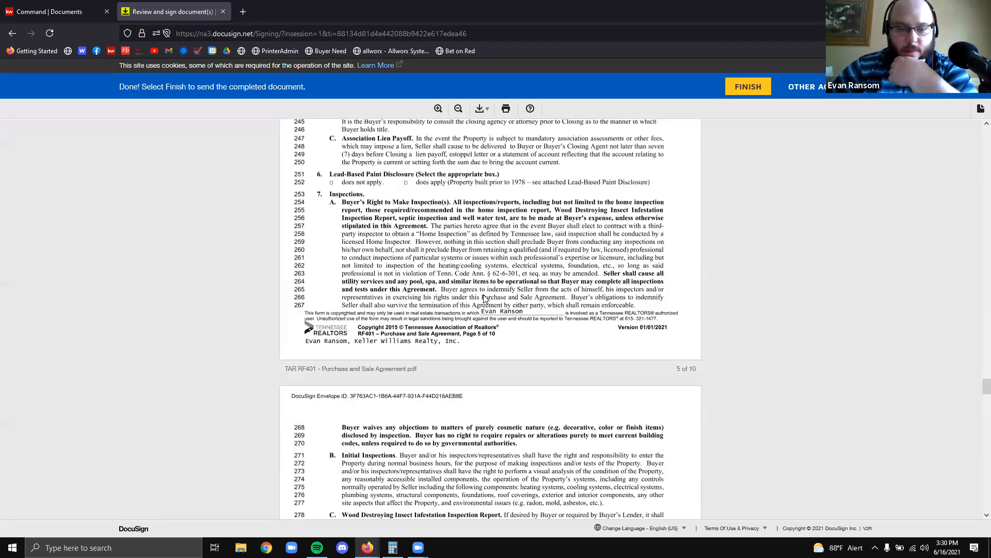
{"action": "scroll", "coordinate": [486, 298], "scroll_direction": "down", "scroll_amount": 20}
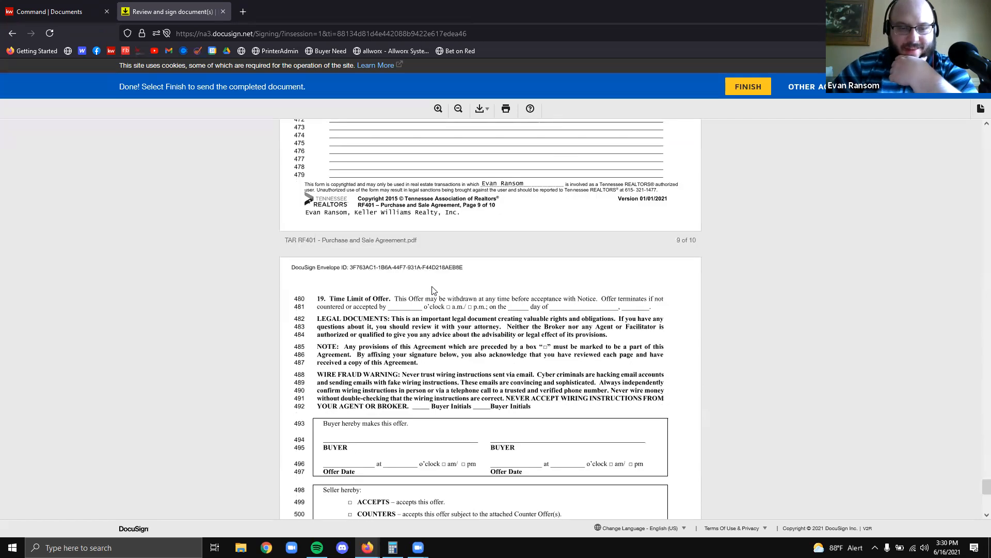
{"action": "left_click", "coordinate": [766, 98]}
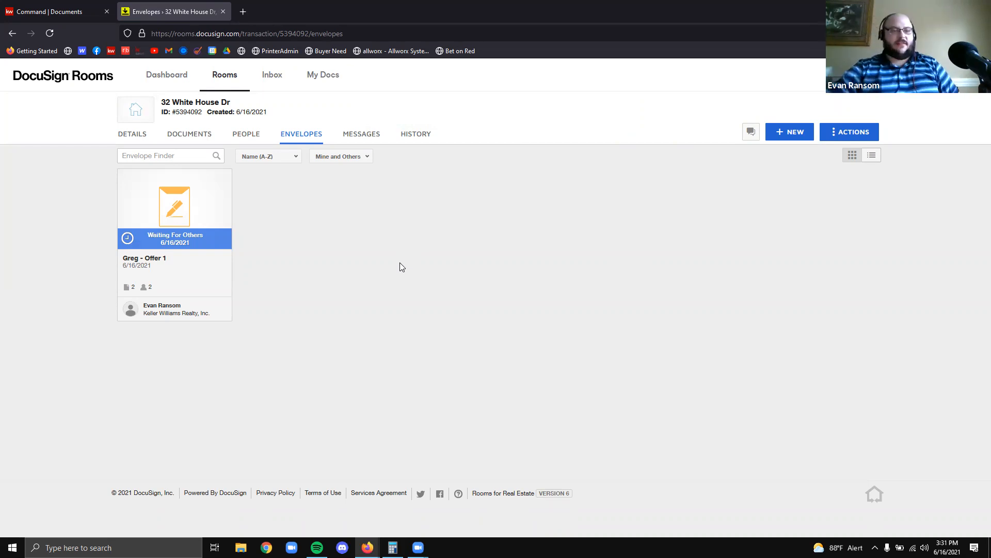
{"action": "left_click", "coordinate": [166, 251]}
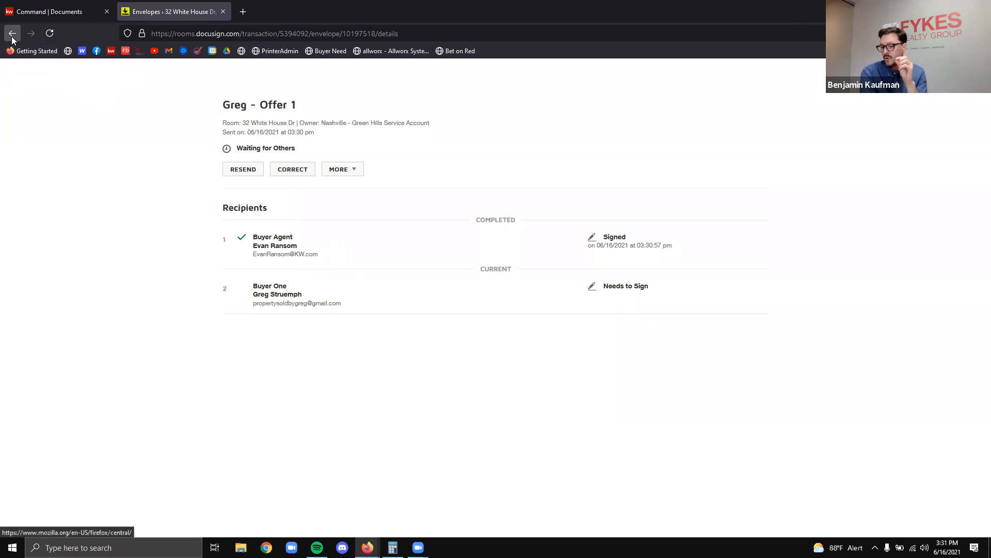
{"action": "left_click", "coordinate": [13, 34]}
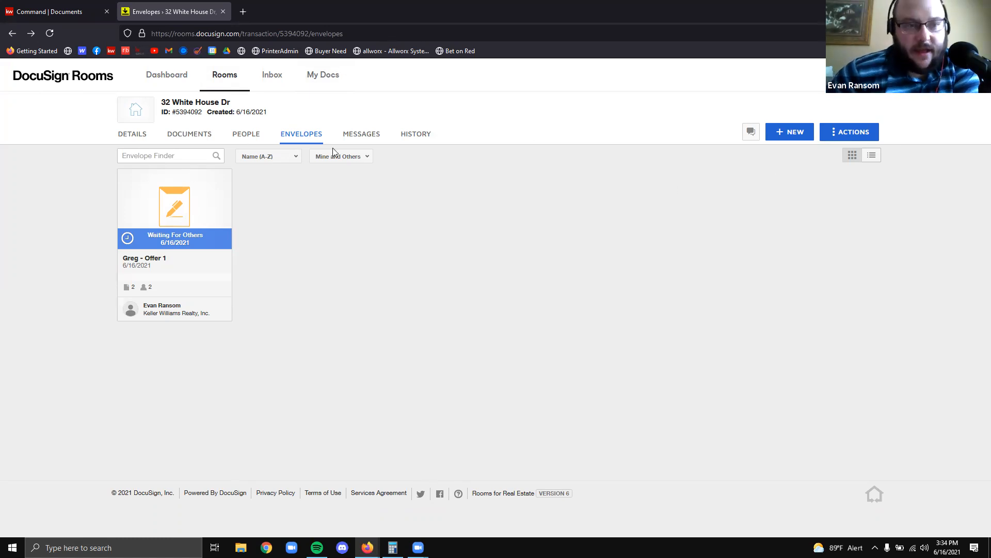
Show the room's documents, highlighting the certification and signed RF141 and RF401 copies
{"action": "left_click", "coordinate": [189, 134]}
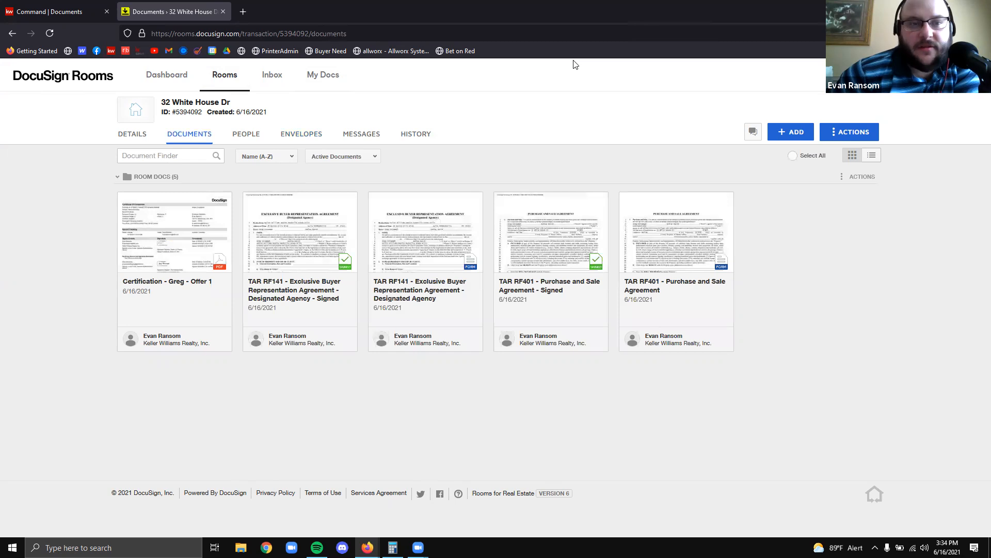
{"action": "left_click_drag", "start_coordinate": [106, 186], "coordinate": [235, 359]}
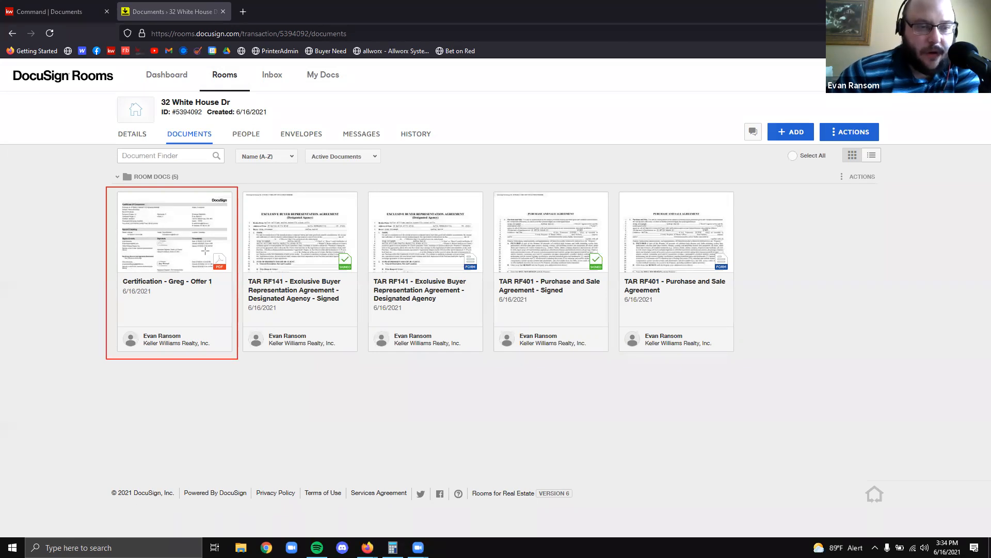
{"action": "left_click_drag", "start_coordinate": [204, 246], "coordinate": [233, 275]}
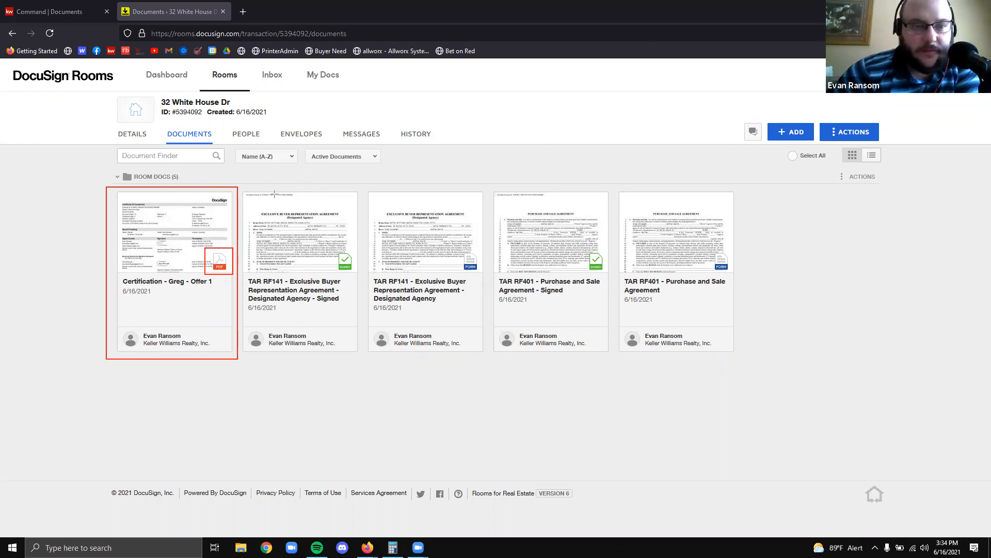
{"action": "mouse_move", "coordinate": [236, 187]}
{"action": "left_mouse_down"}
{"action": "mouse_move", "coordinate": [337, 284]}
{"action": "mouse_move", "coordinate": [360, 361]}
{"action": "left_mouse_up"}
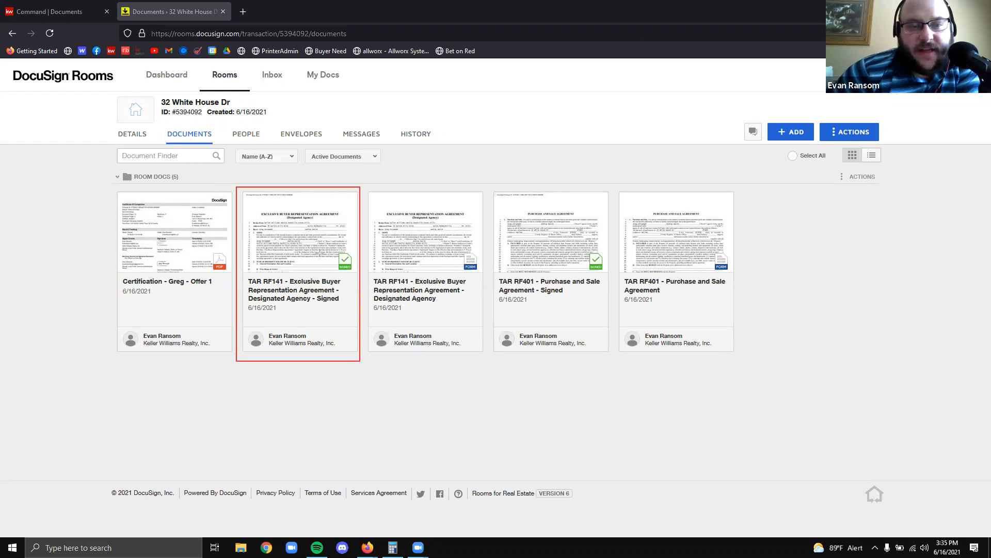
{"action": "left_click_drag", "start_coordinate": [330, 249], "coordinate": [360, 275]}
Check both signatures on the signed RF141, then open the unsigned RF141 form for editing
{"action": "left_click", "coordinate": [263, 227]}
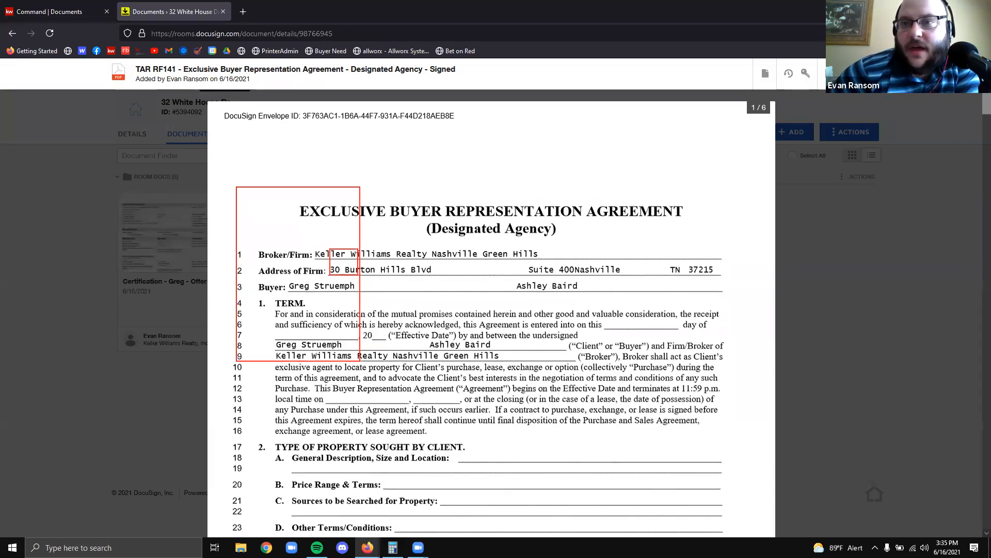
{"action": "scroll", "coordinate": [511, 320], "scroll_direction": "down", "scroll_amount": 6}
{"action": "scroll", "coordinate": [503, 320], "scroll_direction": "down", "scroll_amount": 20}
{"action": "scroll", "coordinate": [558, 273], "scroll_direction": "down", "scroll_amount": 20}
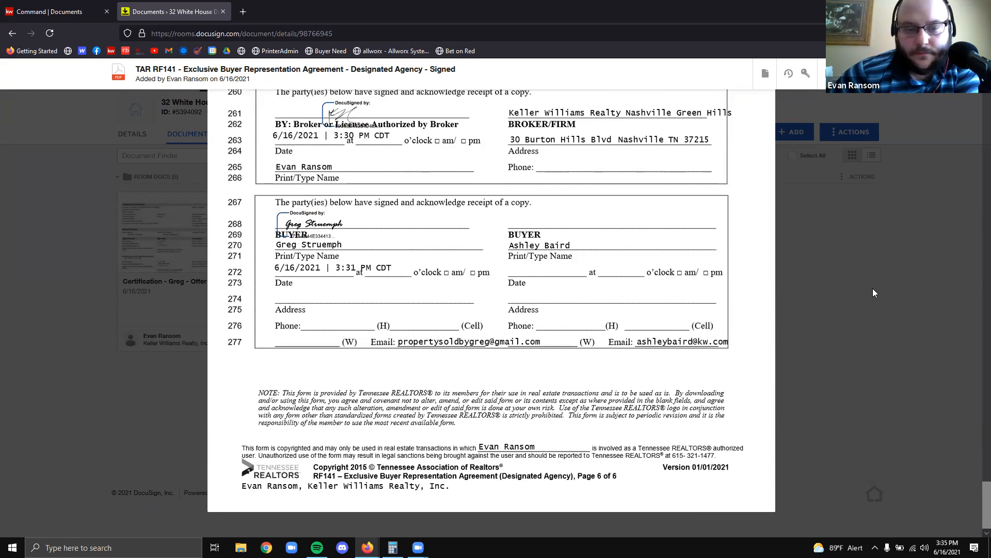
{"action": "key", "text": "Escape"}
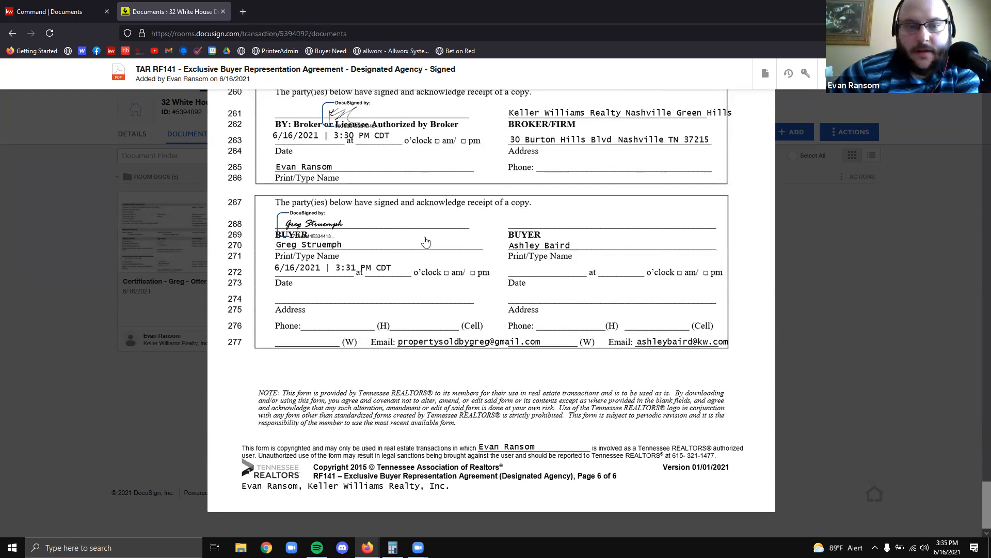
{"action": "left_click", "coordinate": [426, 237]}
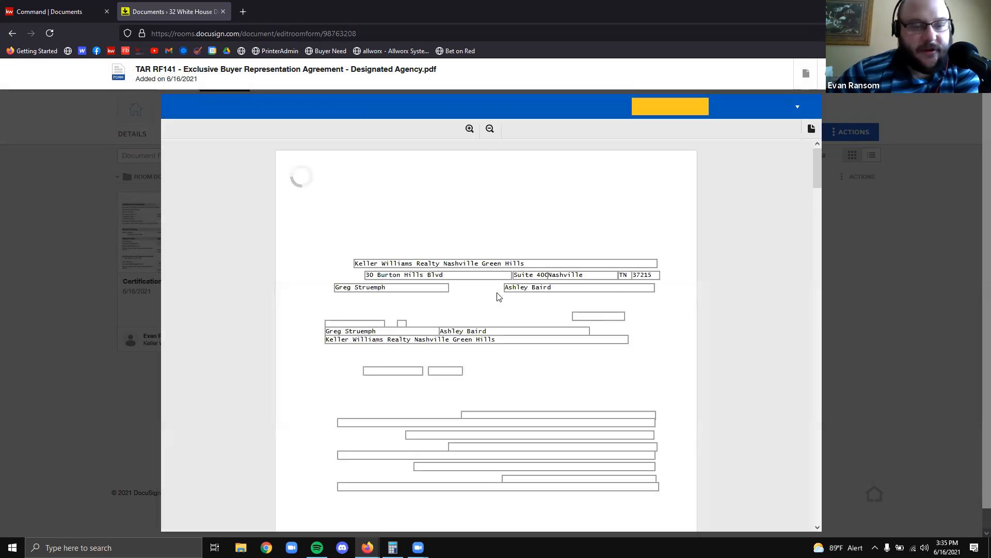
Scroll through the RF141 form's prefilled fields, then close it back to the room documents
{"action": "scroll", "coordinate": [496, 298], "scroll_direction": "down", "scroll_amount": 15}
{"action": "scroll", "coordinate": [502, 293], "scroll_direction": "down", "scroll_amount": 10}
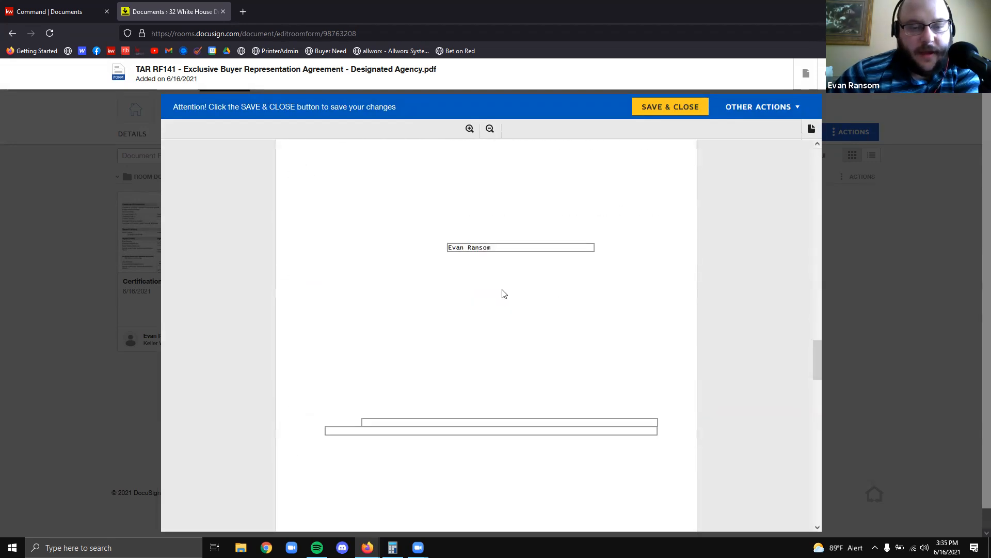
{"action": "scroll", "coordinate": [503, 289], "scroll_direction": "down", "scroll_amount": 10}
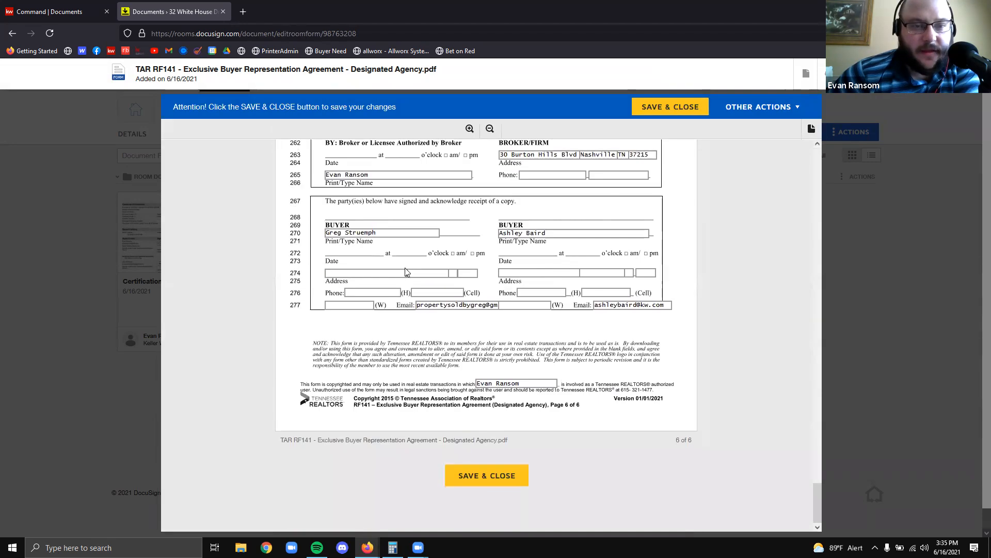
{"action": "scroll", "coordinate": [405, 267], "scroll_direction": "up", "scroll_amount": 2}
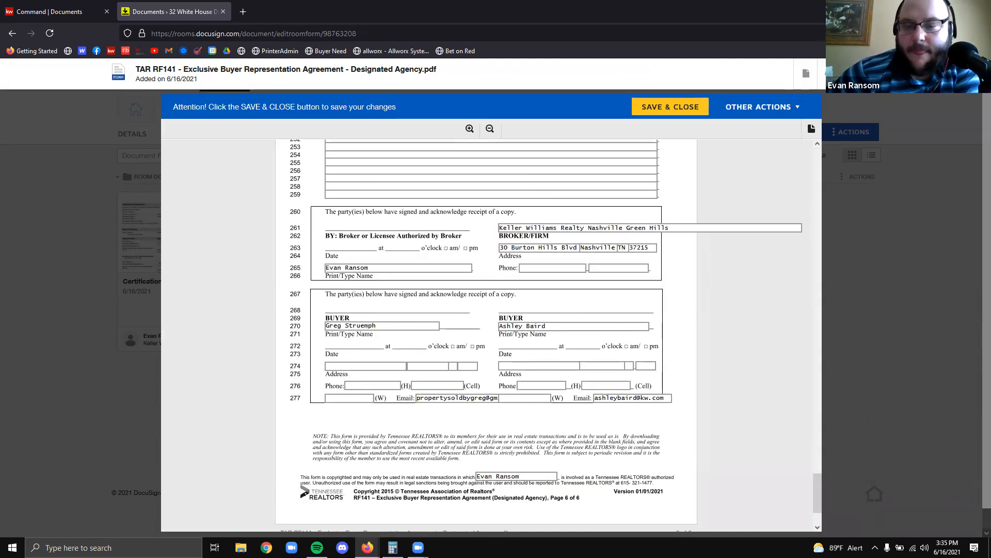
{"action": "left_click", "coordinate": [955, 414]}
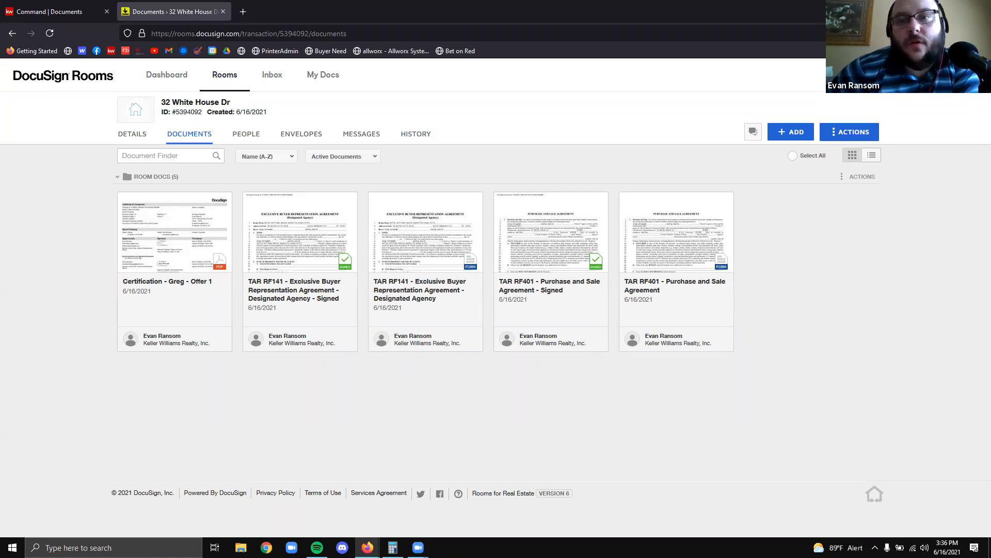
Go to My Docs and show the Form Templates list with the RF101 and RF401 templates
{"action": "left_click_drag", "start_coordinate": [296, 64], "coordinate": [352, 91]}
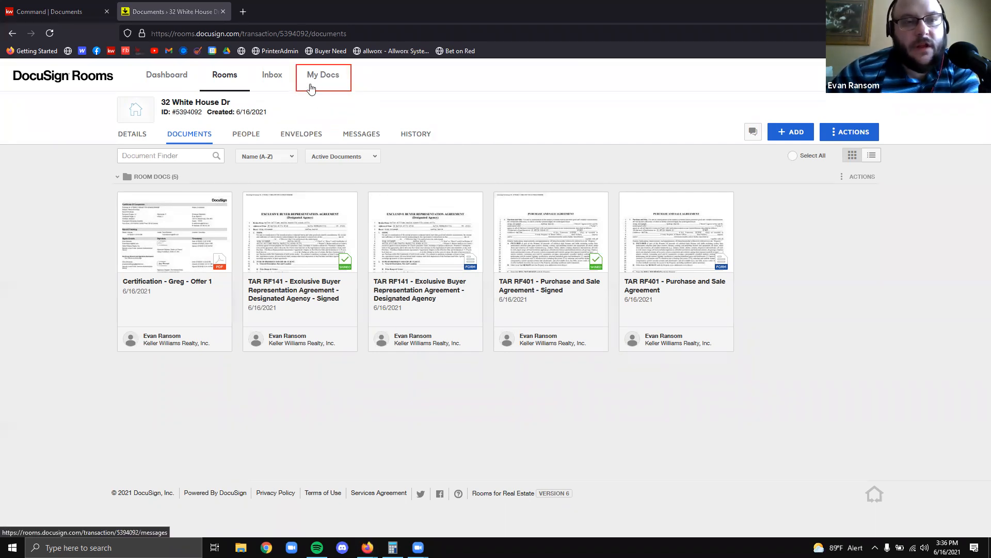
{"action": "left_click", "coordinate": [323, 75]}
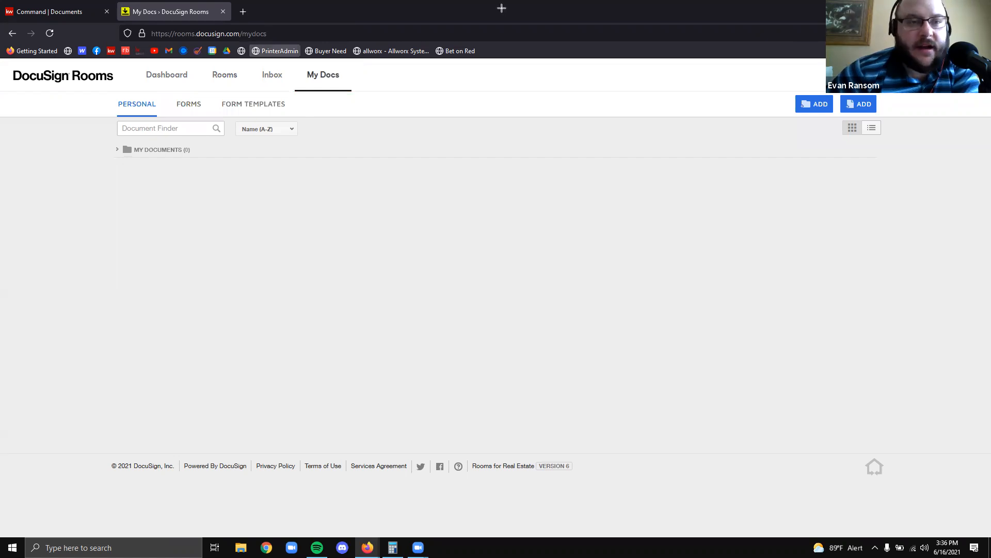
{"action": "mouse_move", "coordinate": [108, 90]}
{"action": "left_mouse_down"}
{"action": "mouse_move", "coordinate": [221, 102]}
{"action": "mouse_move", "coordinate": [206, 119]}
{"action": "left_mouse_up"}
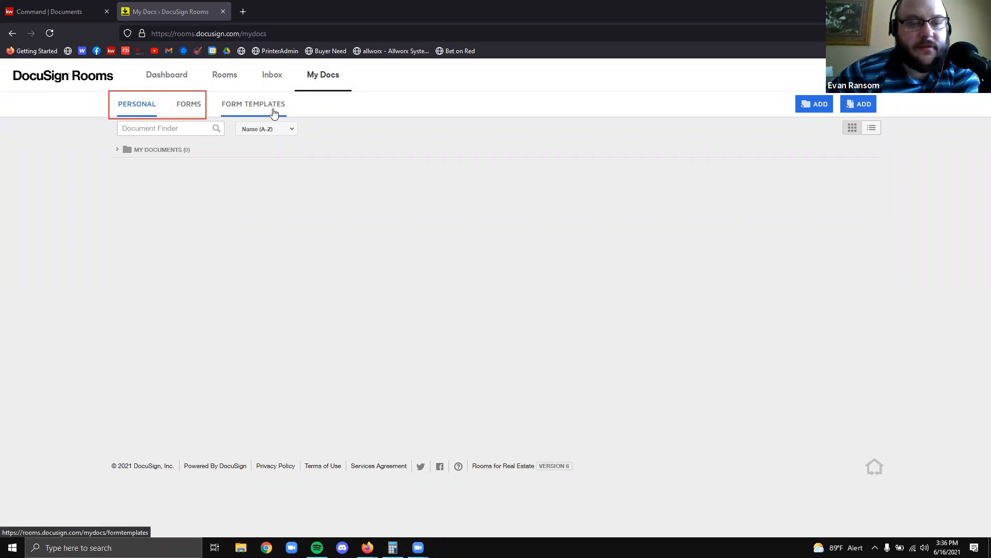
{"action": "left_click", "coordinate": [274, 112]}
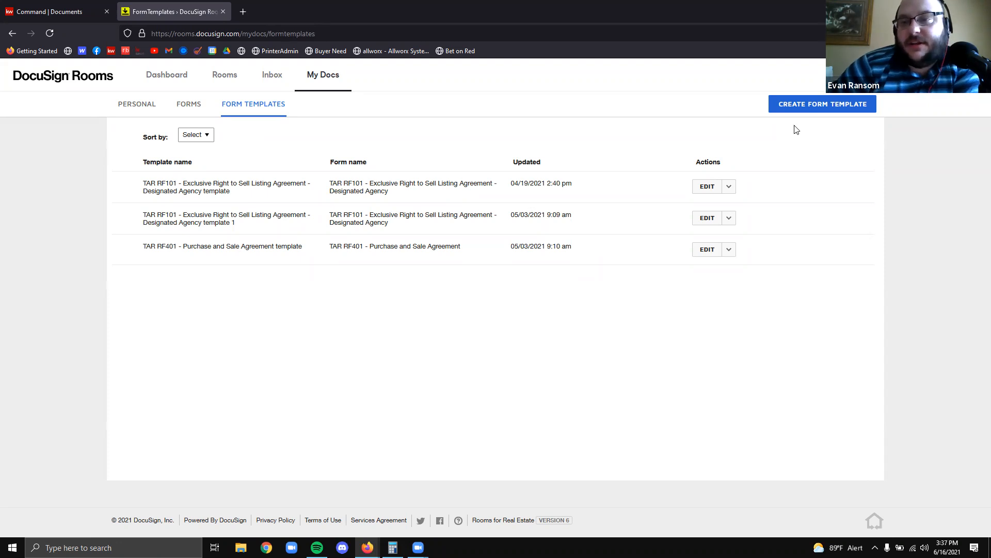
Start a new form template sourced from the DocuSign Form Group 2020 Broker Listing Pack
{"action": "left_click", "coordinate": [773, 107]}
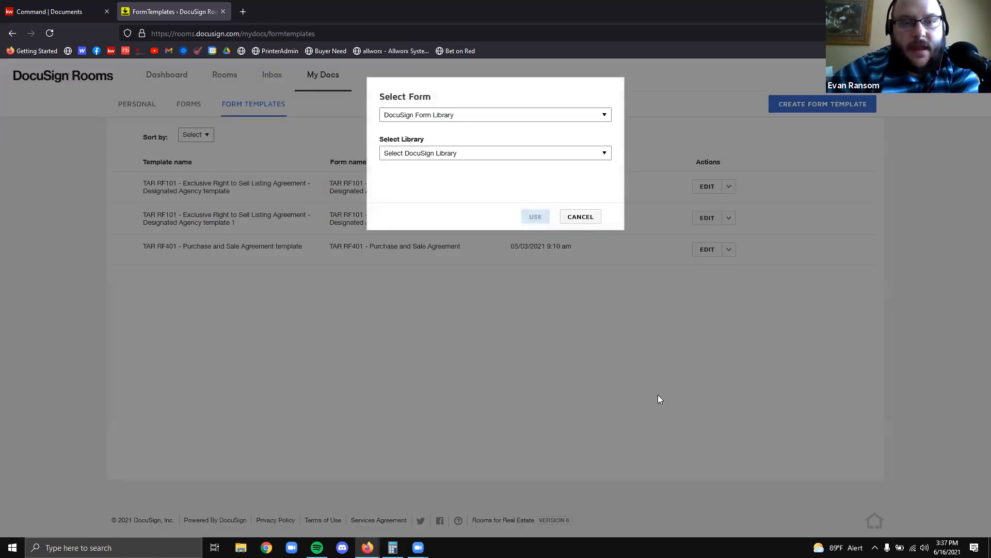
{"action": "left_click", "coordinate": [453, 114]}
{"action": "left_click", "coordinate": [456, 129]}
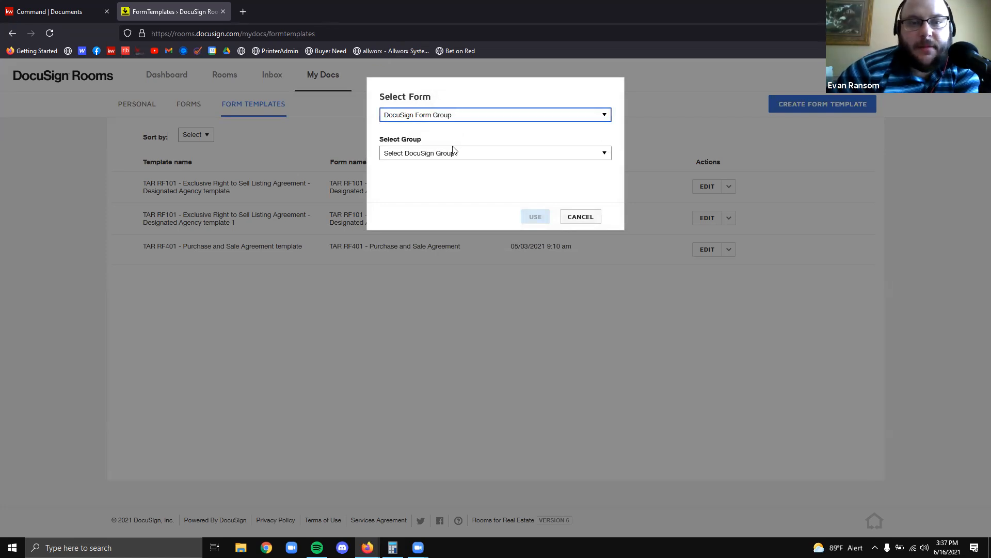
{"action": "left_click", "coordinate": [454, 151]}
{"action": "left_click", "coordinate": [463, 180]}
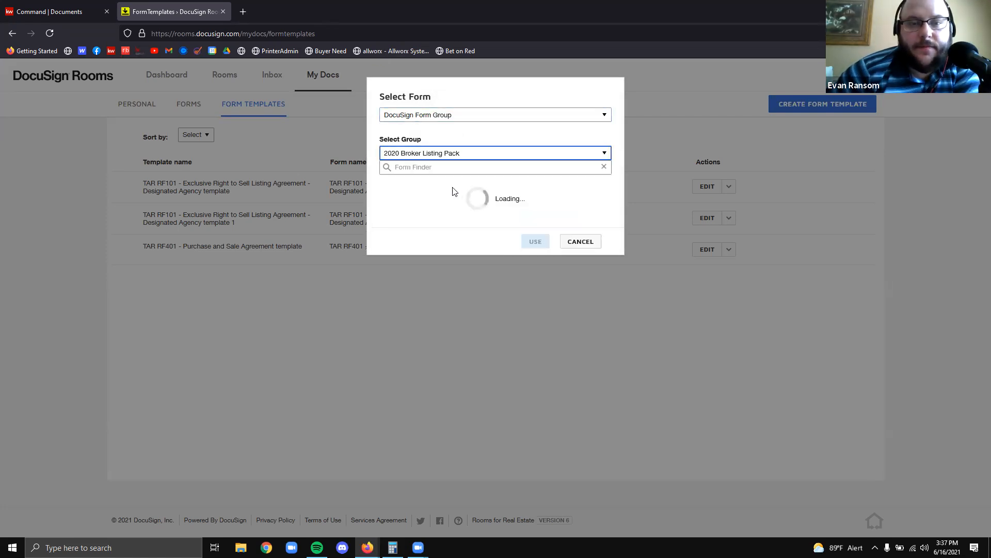
Select TAR RF302 Confirmation of Agency Status and create the template from it
{"action": "scroll", "coordinate": [446, 333], "scroll_direction": "down", "scroll_amount": 2}
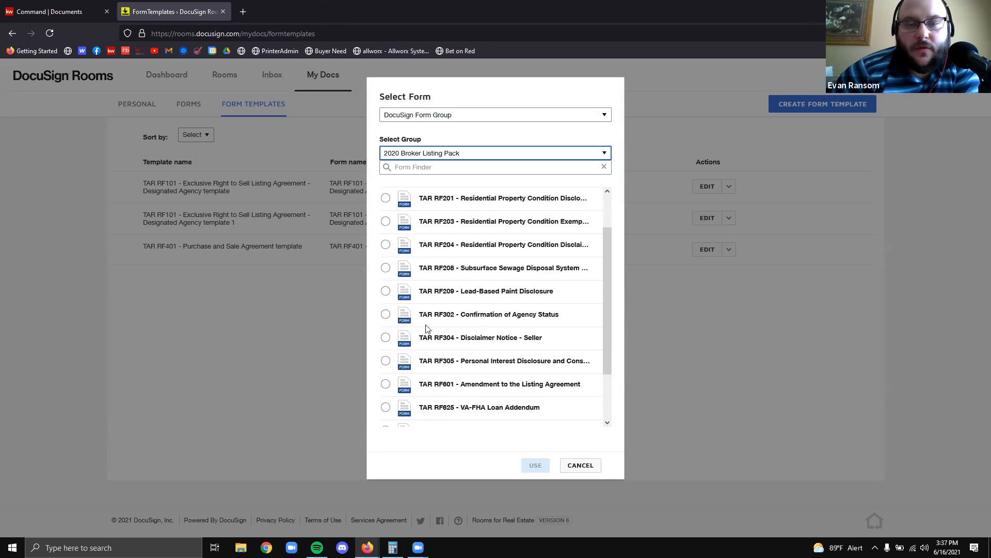
{"action": "left_click", "coordinate": [386, 314]}
{"action": "scroll", "coordinate": [471, 324], "scroll_direction": "down", "scroll_amount": 2}
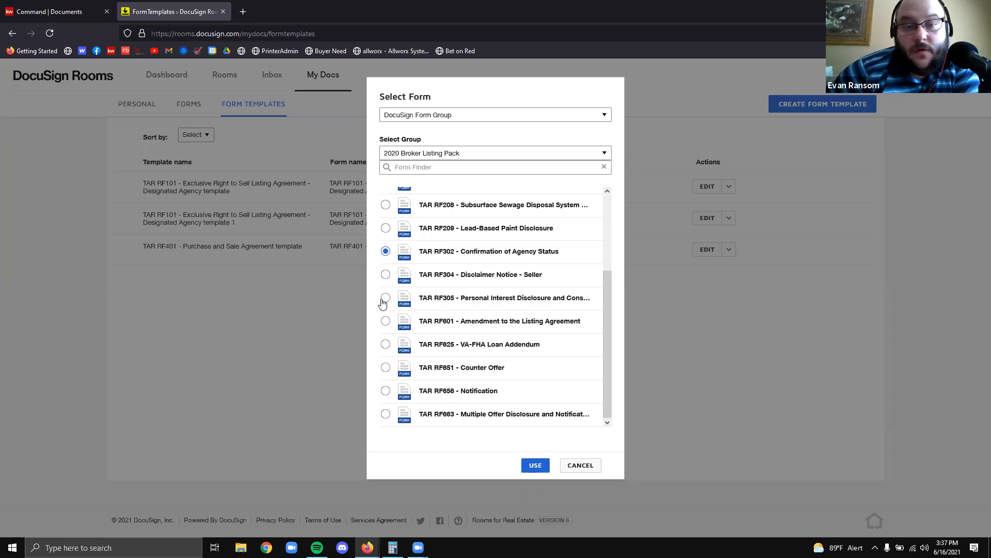
{"action": "scroll", "coordinate": [399, 324], "scroll_direction": "up", "scroll_amount": 3}
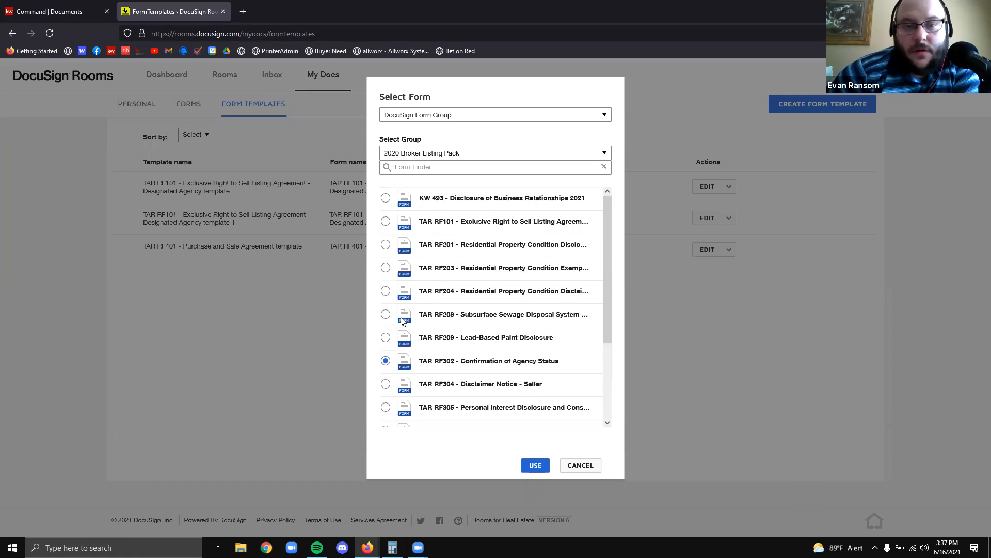
{"action": "left_click", "coordinate": [389, 227]}
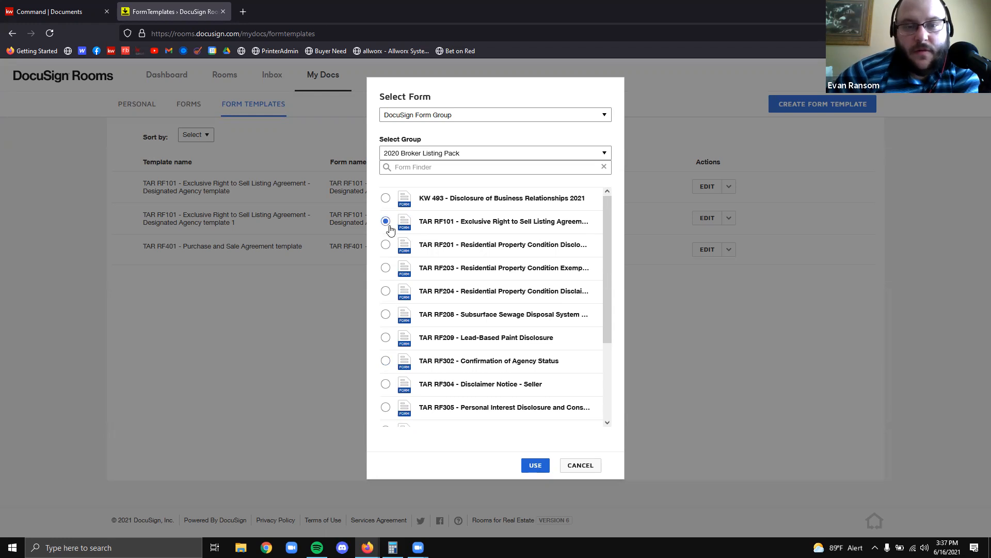
{"action": "scroll", "coordinate": [388, 311], "scroll_direction": "down", "scroll_amount": 2}
{"action": "left_click", "coordinate": [386, 314]}
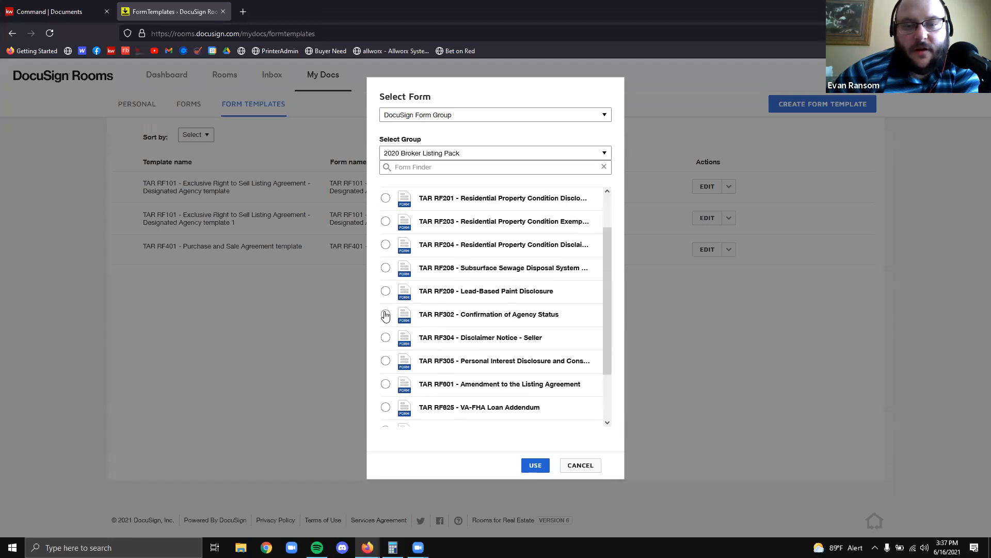
{"action": "scroll", "coordinate": [524, 279], "scroll_direction": "down", "scroll_amount": 3}
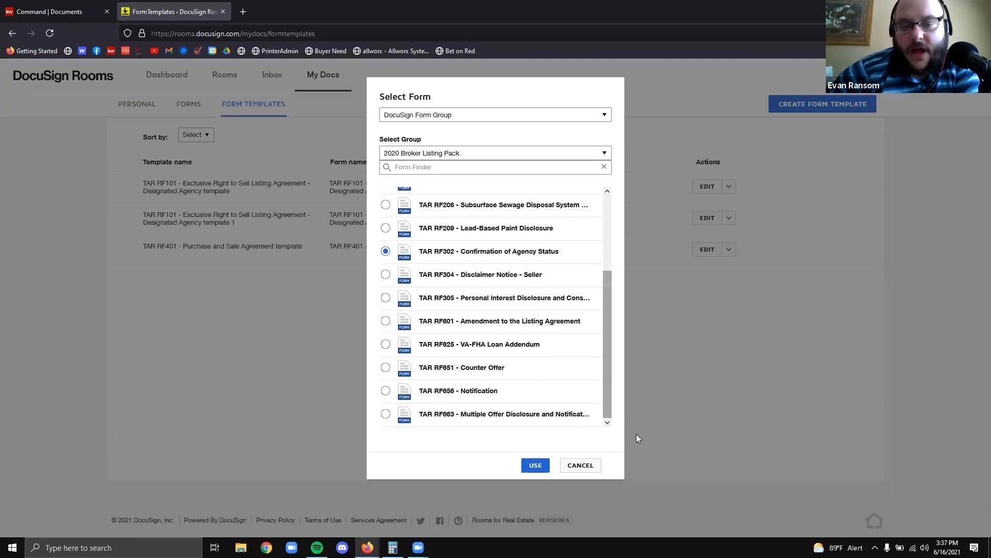
{"action": "left_click", "coordinate": [535, 465]}
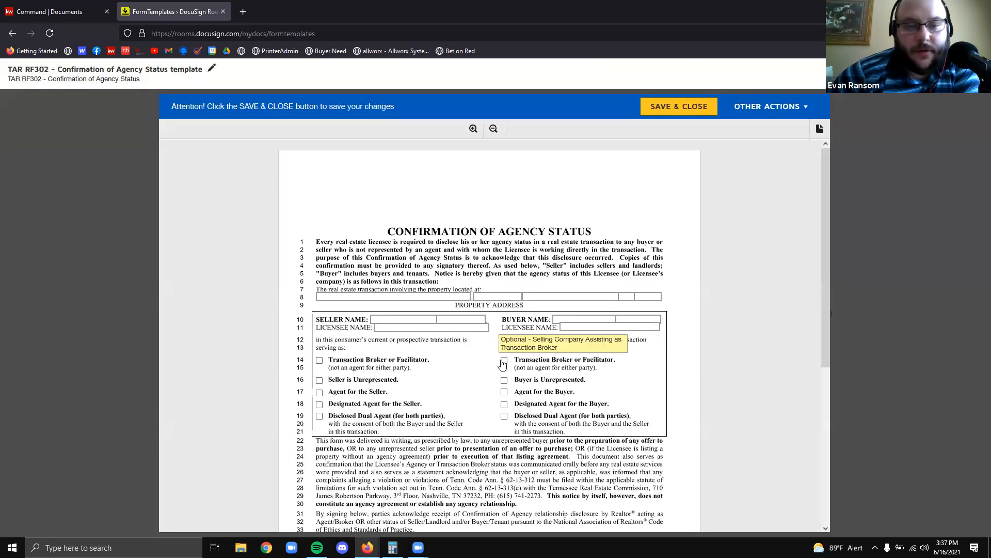
Enter the agent's name as Licensee Name and check Designated Agent for the Seller
{"action": "left_click", "coordinate": [423, 322]}
{"action": "left_click", "coordinate": [396, 329]}
{"action": "type", "text": "Evan Ransom"}
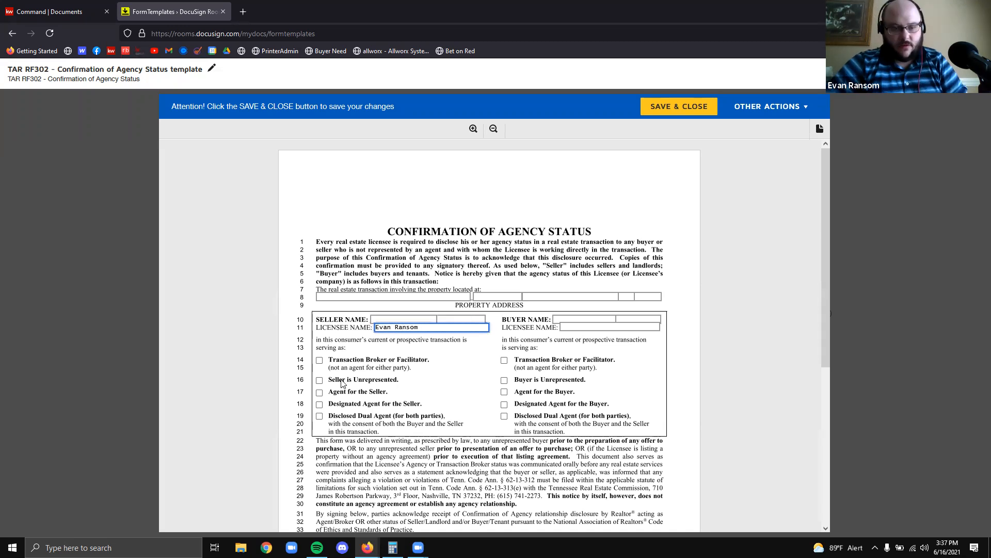
{"action": "left_click", "coordinate": [319, 405]}
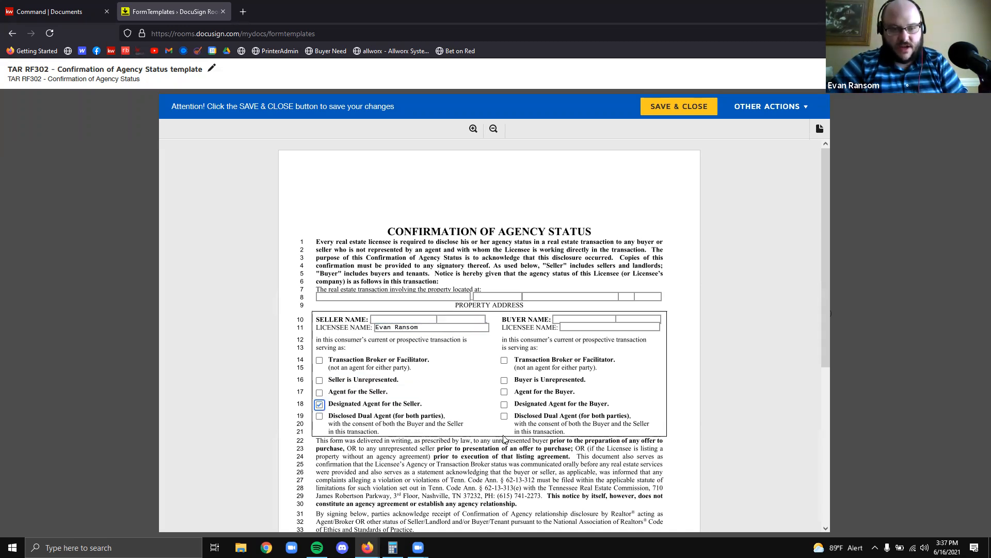
{"action": "scroll", "coordinate": [457, 414], "scroll_direction": "down", "scroll_amount": 1}
{"action": "scroll", "coordinate": [457, 413], "scroll_direction": "down", "scroll_amount": 6}
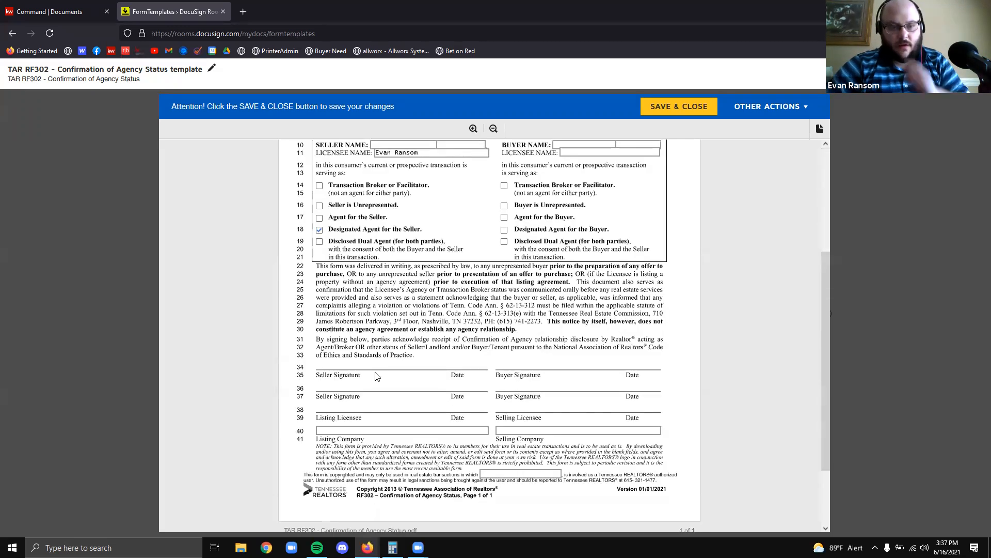
Fill the bottom licensee name and Listing Company 'Keller Williams Realty', then save the template
{"action": "type", "text": "Evan"}
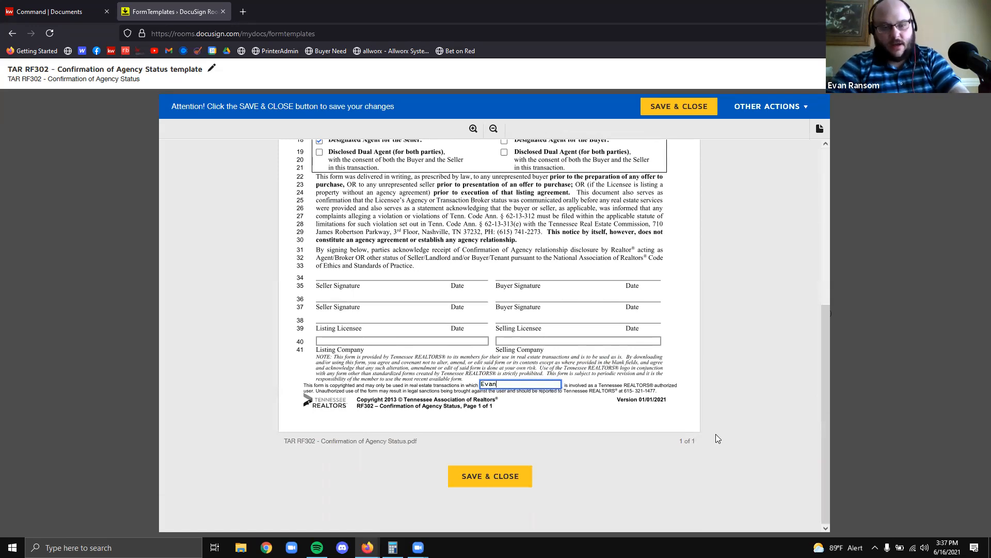
{"action": "type", "text": " Ransom"}
{"action": "left_click", "coordinate": [661, 313]}
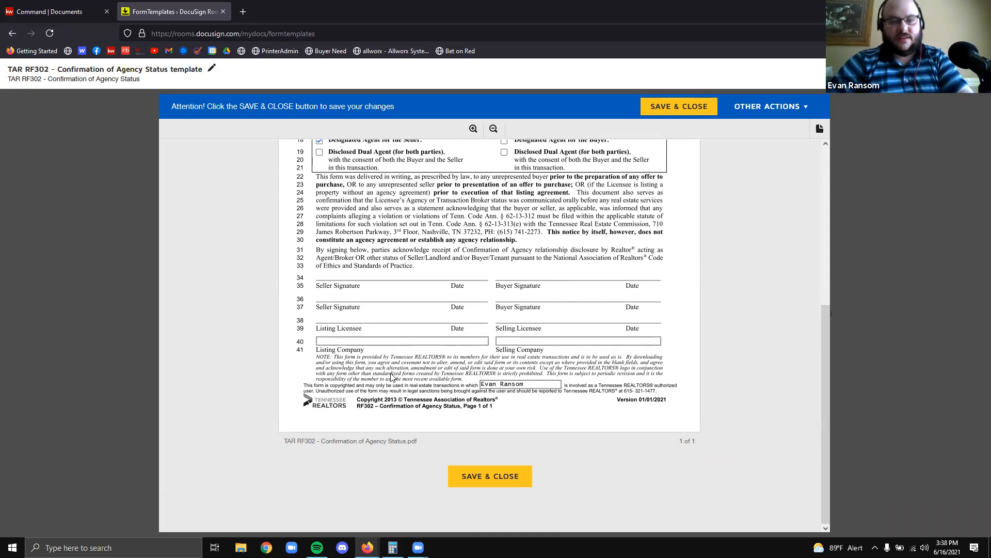
{"action": "left_click", "coordinate": [403, 341]}
{"action": "type", "text": "Kel"}
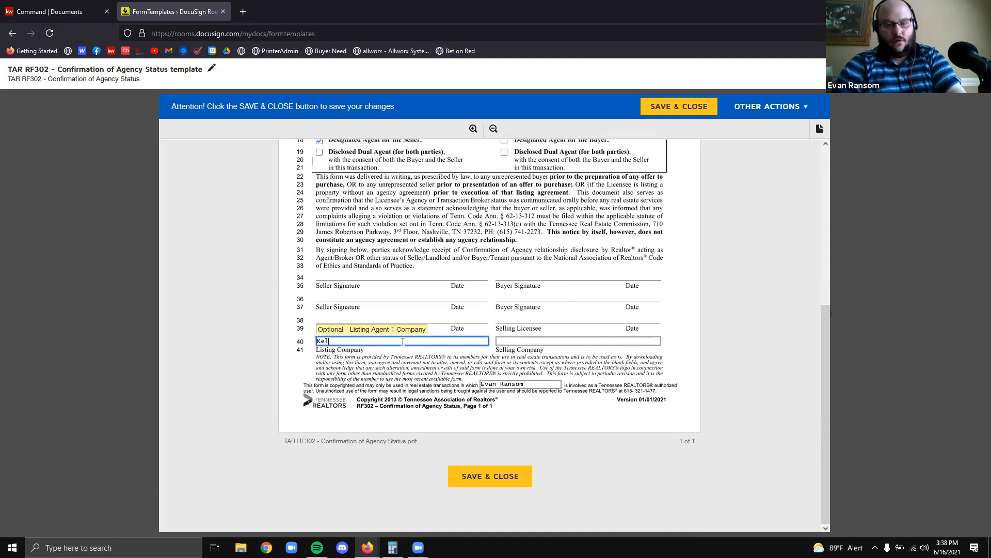
{"action": "type", "text": "ler Williams Realty"}
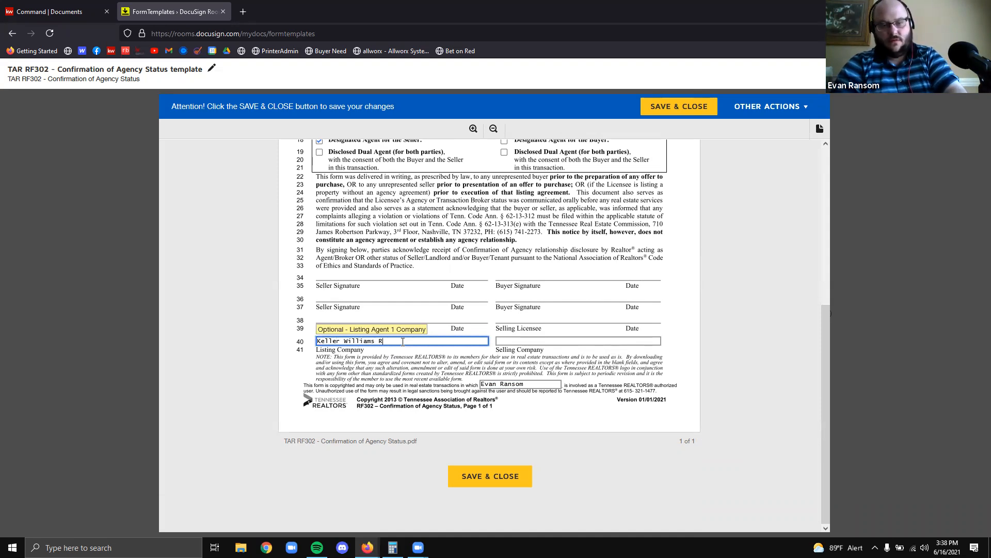
{"action": "left_click", "coordinate": [778, 283]}
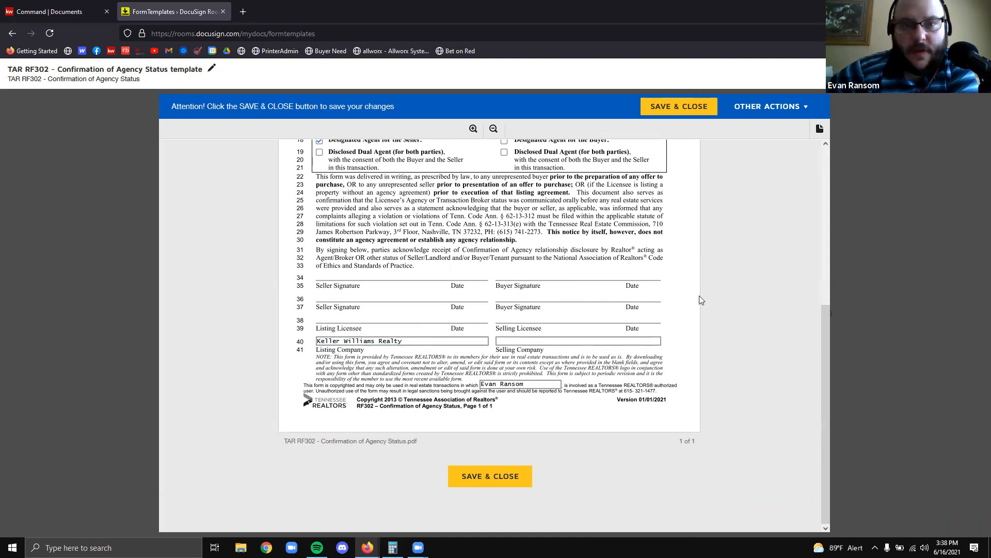
{"action": "scroll", "coordinate": [702, 294], "scroll_direction": "up", "scroll_amount": 3}
{"action": "scroll", "coordinate": [687, 301], "scroll_direction": "down", "scroll_amount": 1}
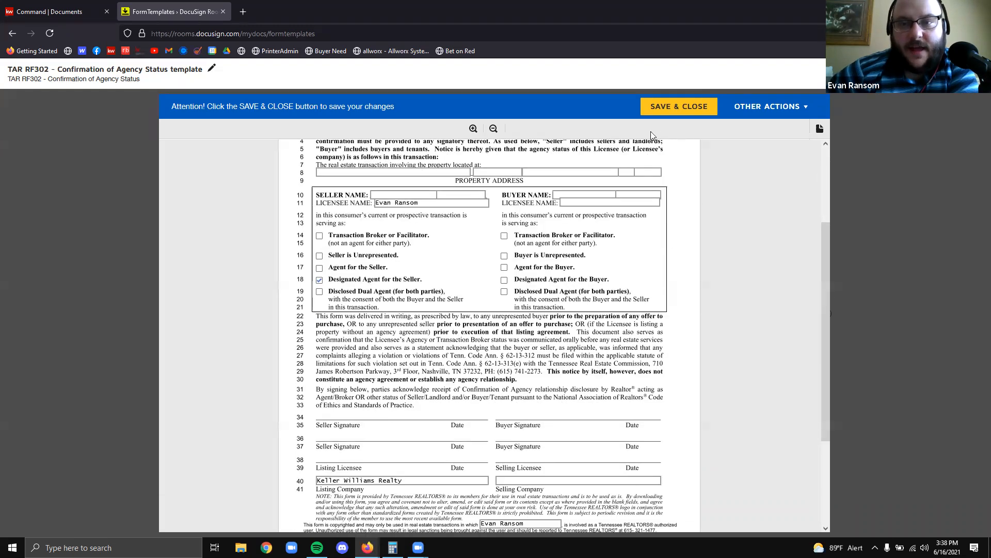
{"action": "left_click", "coordinate": [671, 109]}
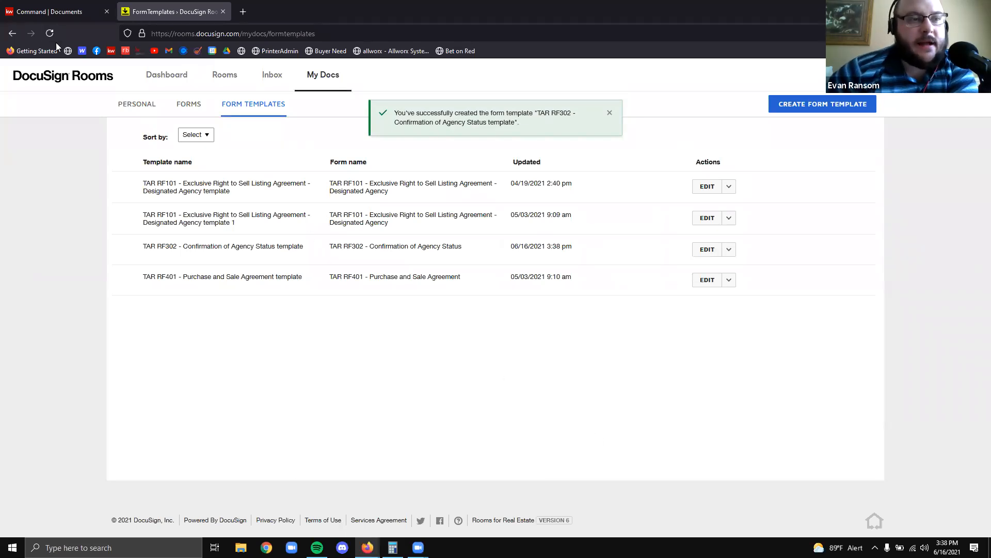
{"action": "left_click", "coordinate": [224, 75]}
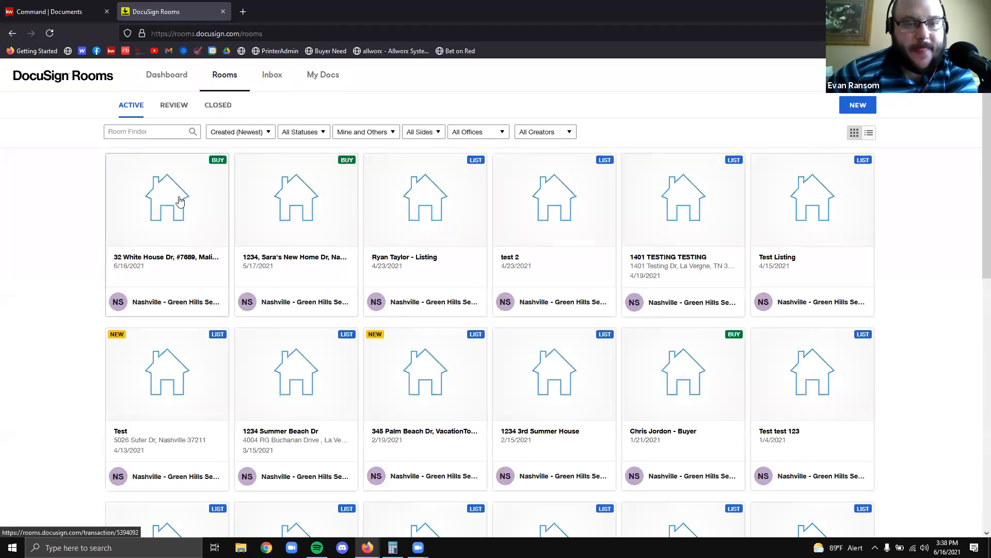
{"action": "left_click", "coordinate": [166, 201]}
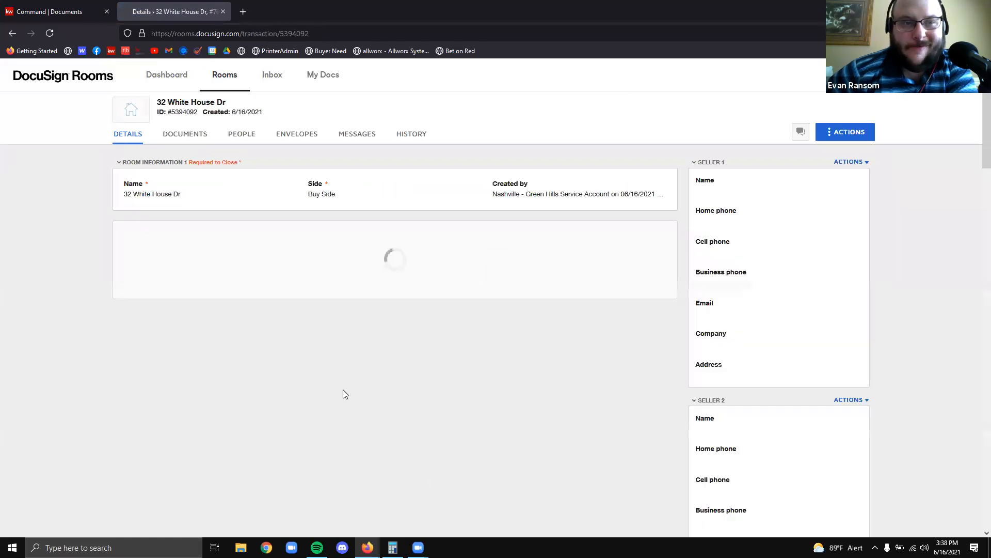
From DocuSign Forms' 2020 Broker Listing Pack, select TAR RF302 Confirmation of Agency Status
{"action": "left_click", "coordinate": [172, 136]}
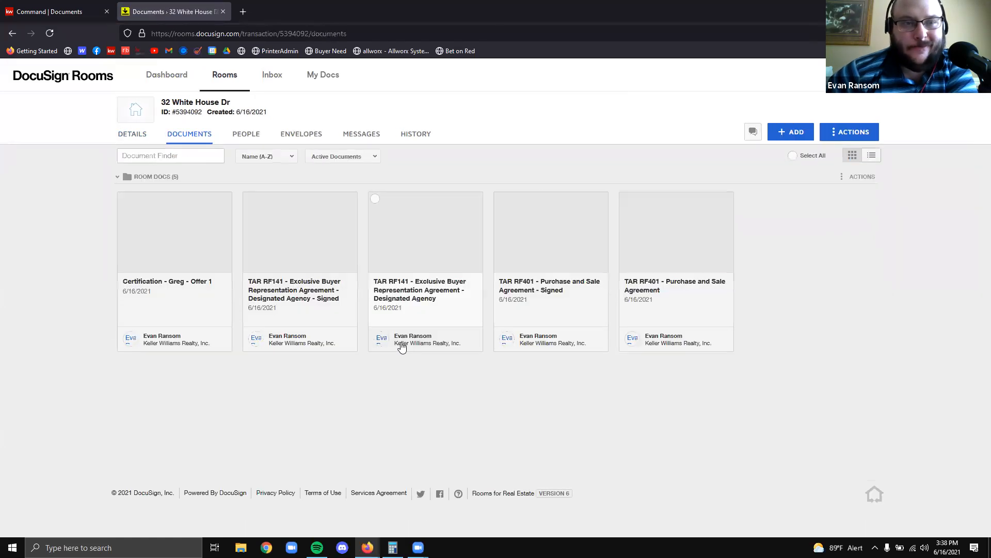
{"action": "left_click", "coordinate": [793, 136]}
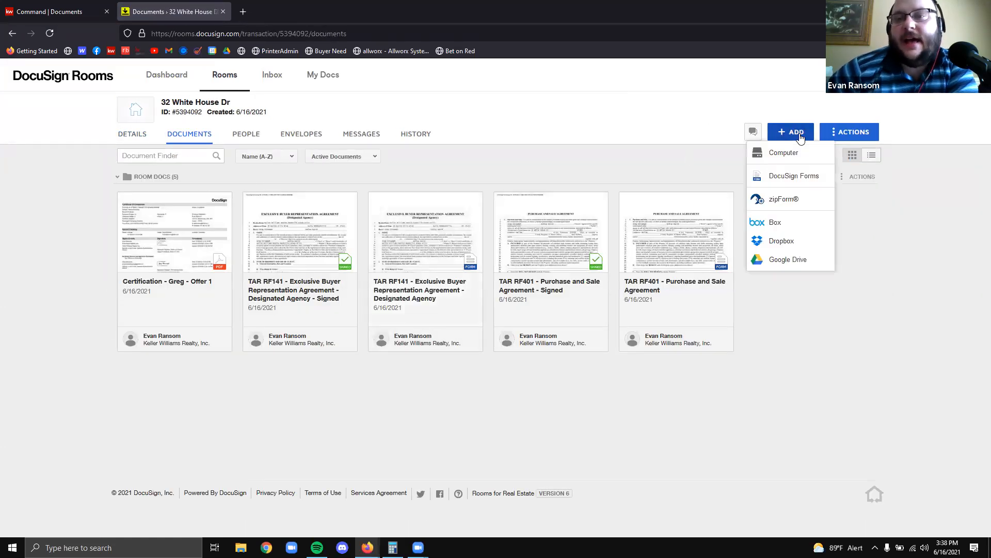
{"action": "left_click", "coordinate": [614, 169]}
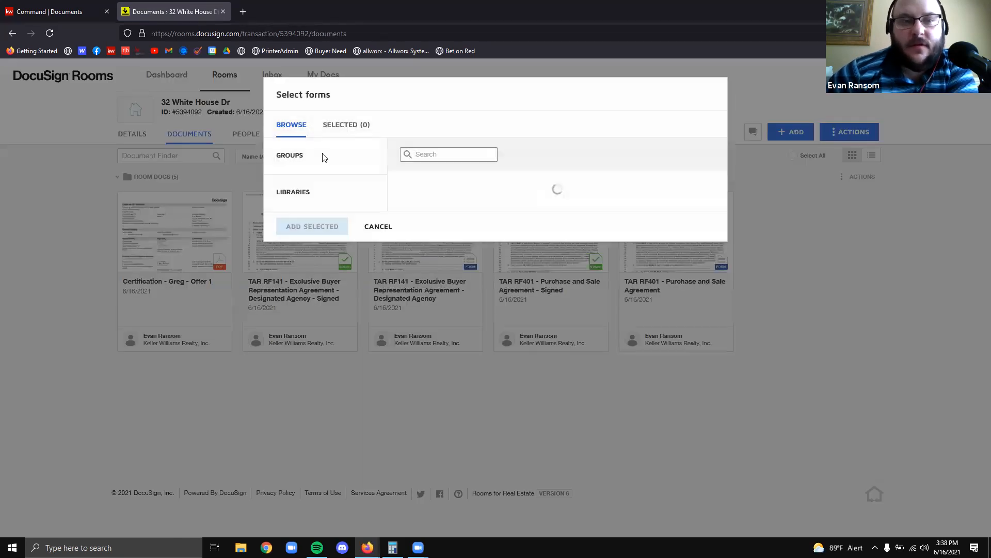
{"action": "left_click", "coordinate": [316, 173]}
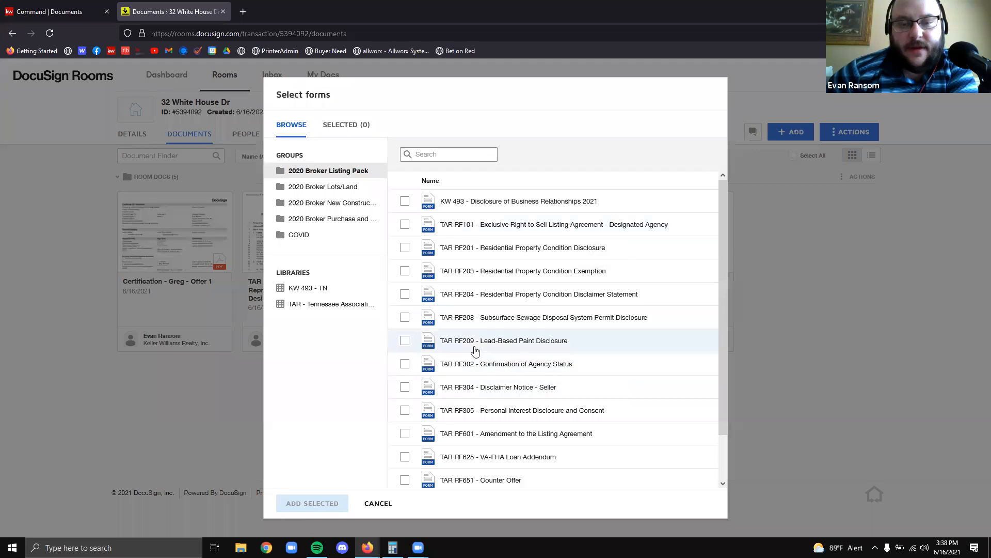
{"action": "left_click", "coordinate": [404, 364]}
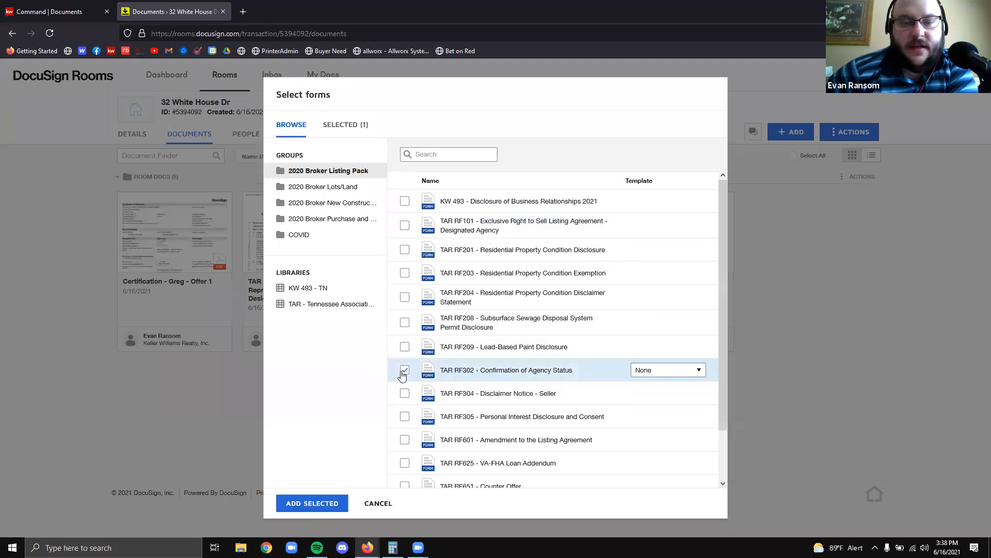
{"action": "left_click", "coordinate": [405, 346]}
{"action": "left_click", "coordinate": [405, 370]}
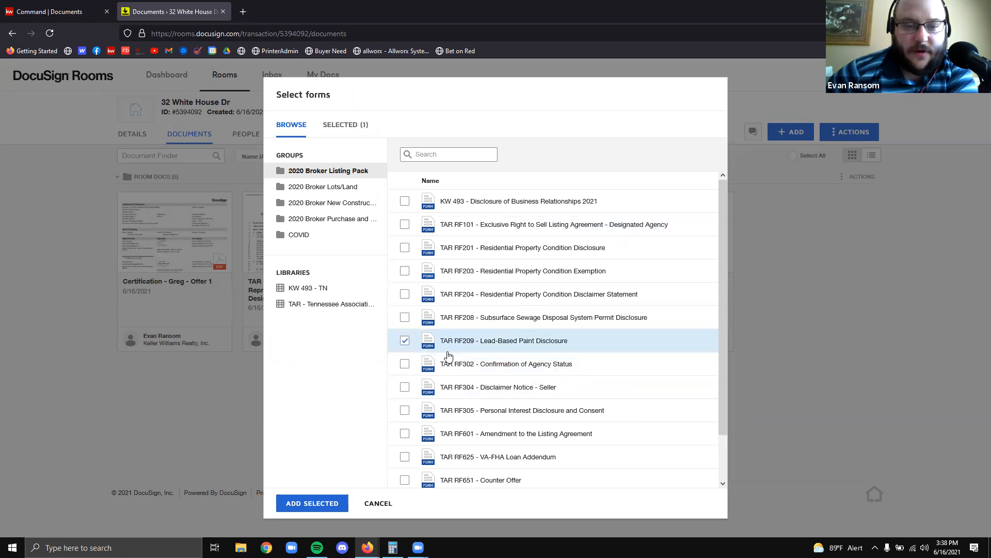
{"action": "left_click", "coordinate": [404, 365]}
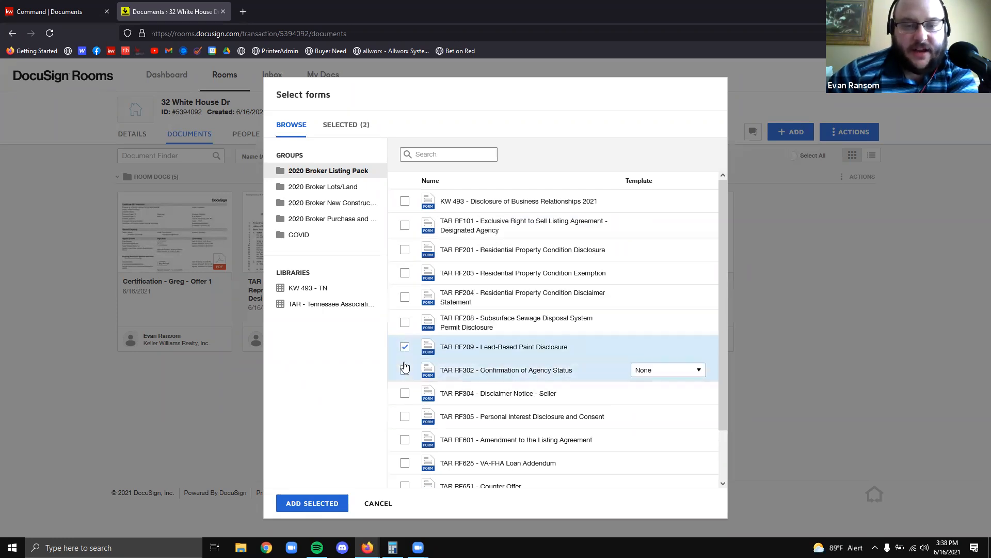
Apply the RF302 template, deselect RF209, add RF302 to the room and open it
{"action": "left_click", "coordinate": [658, 375]}
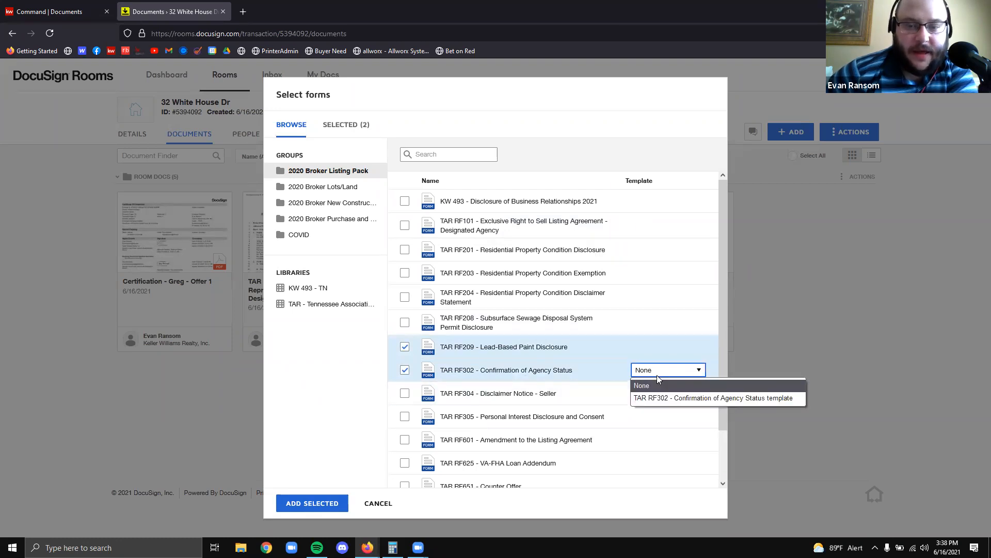
{"action": "left_click", "coordinate": [663, 399]}
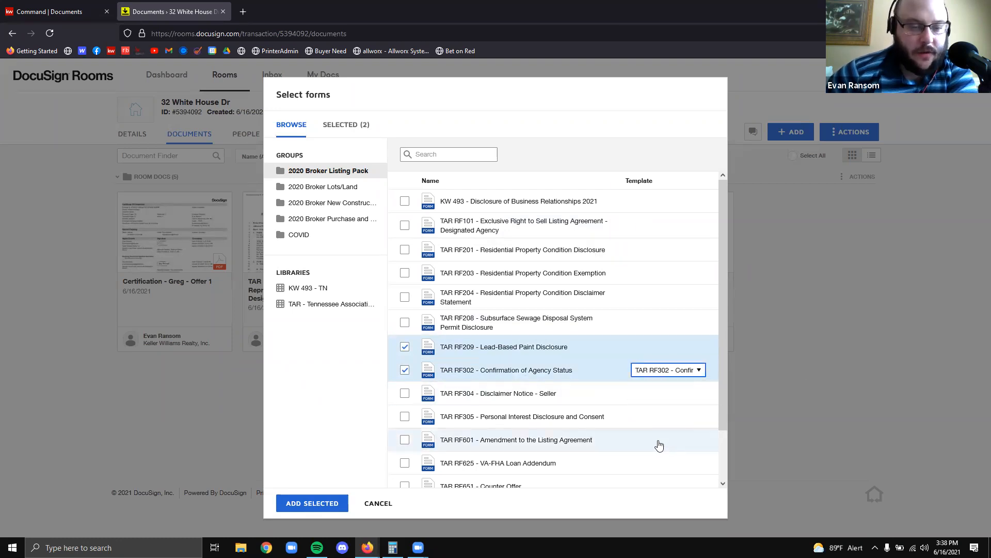
{"action": "scroll", "coordinate": [655, 409], "scroll_direction": "down", "scroll_amount": 2}
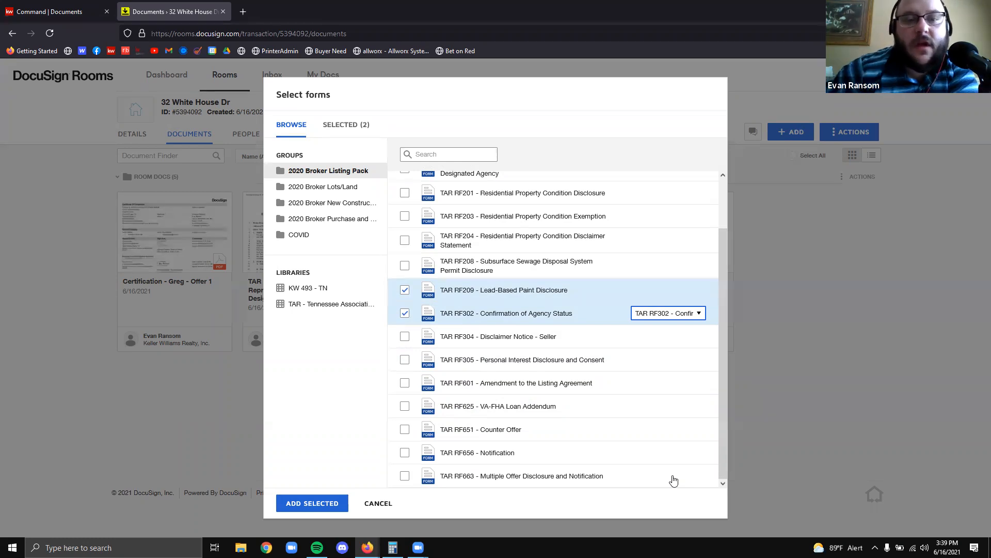
{"action": "left_click", "coordinate": [404, 290]}
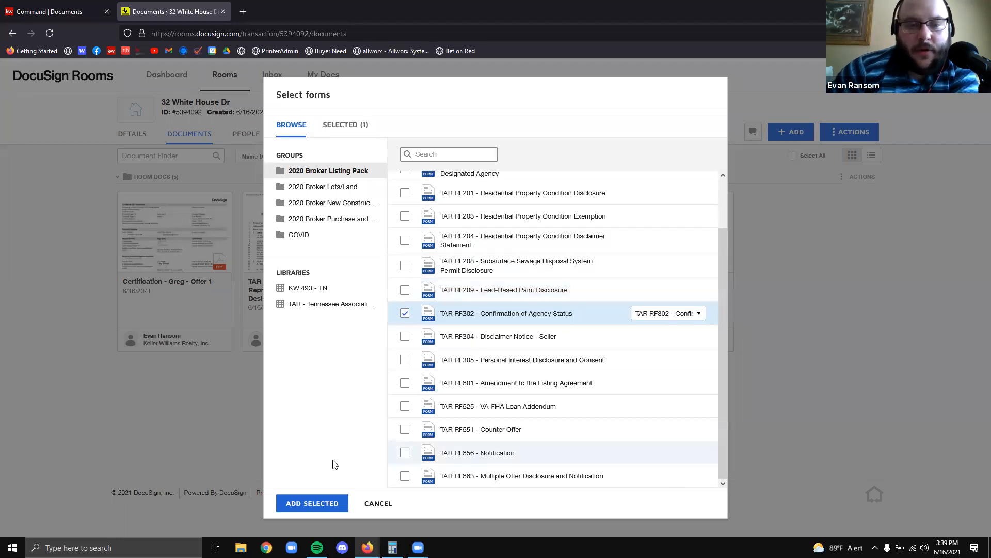
{"action": "left_click", "coordinate": [309, 503]}
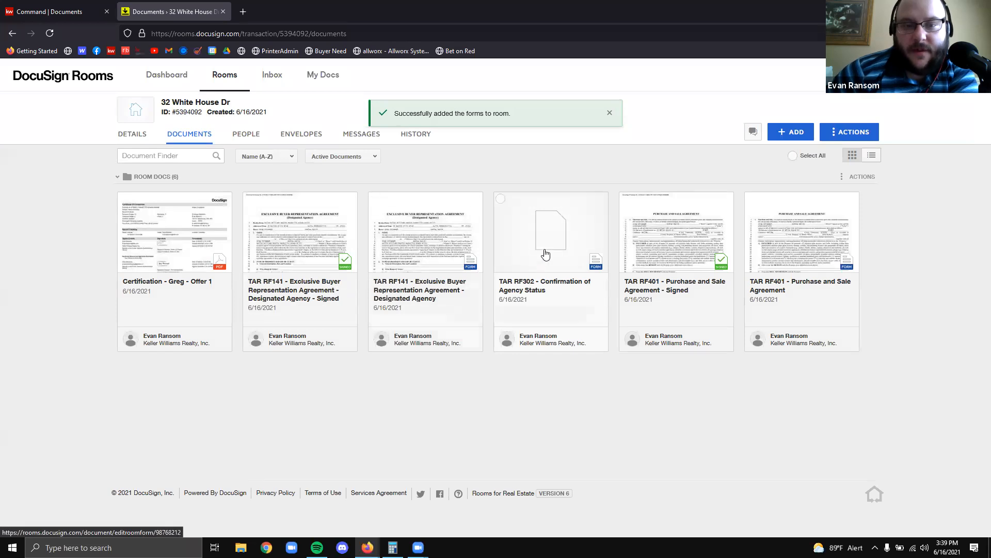
{"action": "left_click", "coordinate": [542, 255]}
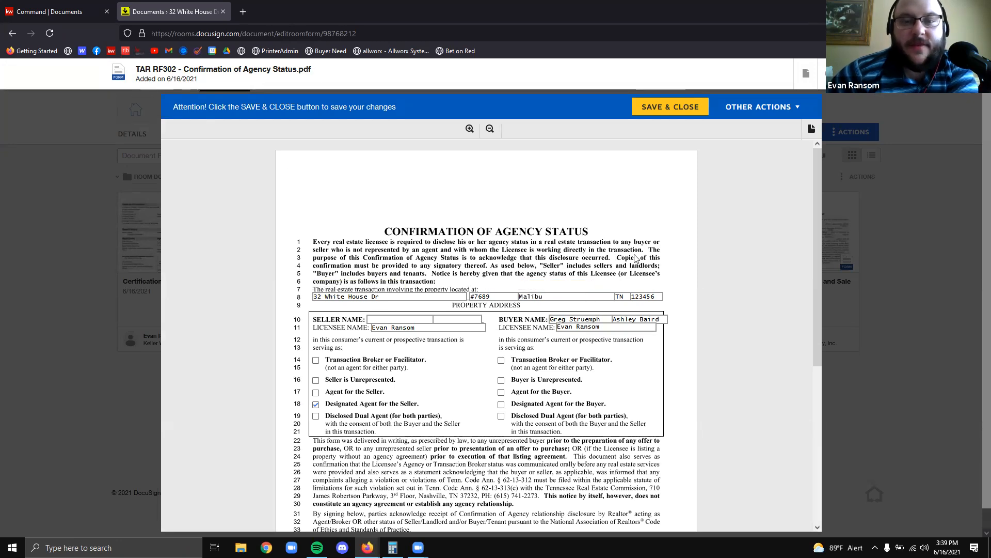
{"action": "left_click_drag", "start_coordinate": [614, 325], "coordinate": [506, 317]}
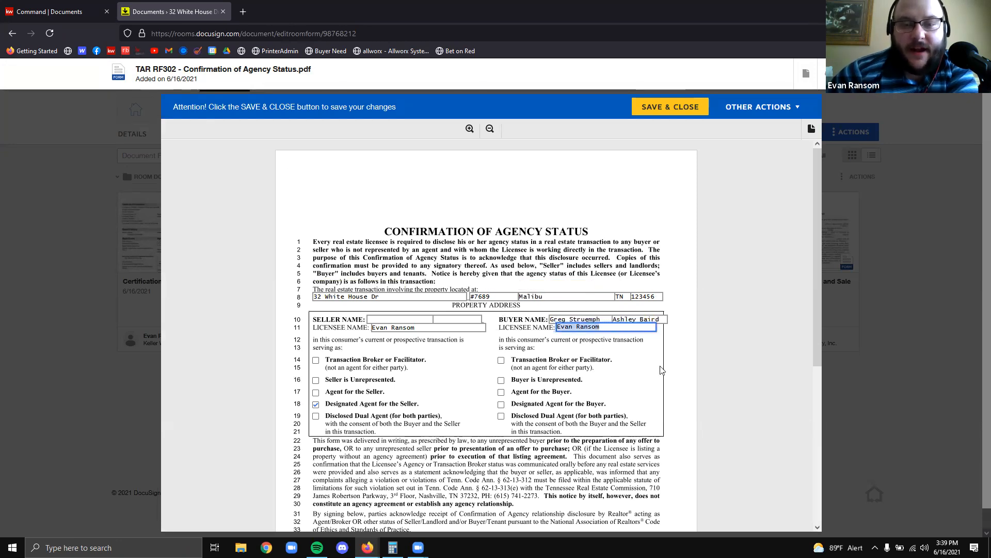
{"action": "left_click", "coordinate": [442, 328]}
{"action": "left_click_drag", "start_coordinate": [441, 329], "coordinate": [340, 325]}
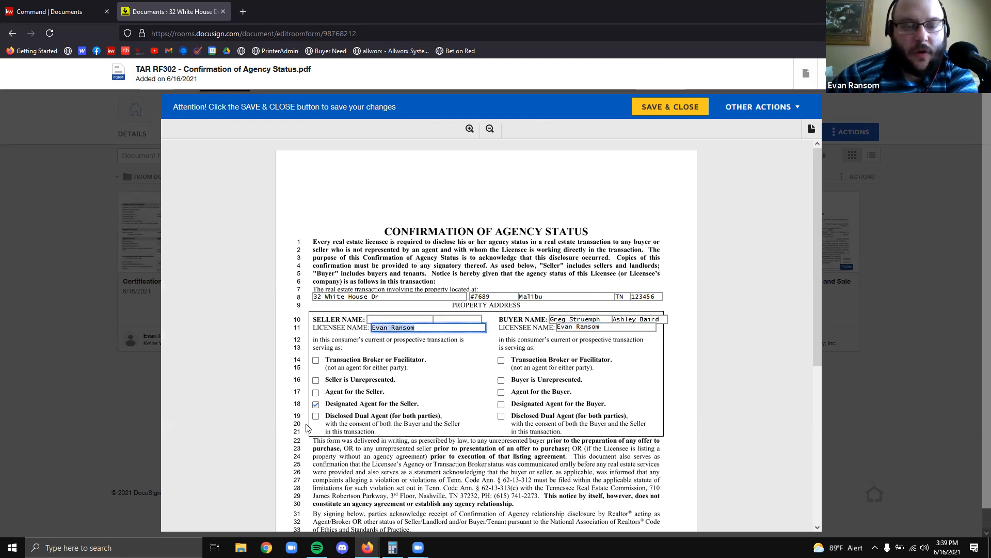
{"action": "scroll", "coordinate": [400, 435], "scroll_direction": "down", "scroll_amount": 1}
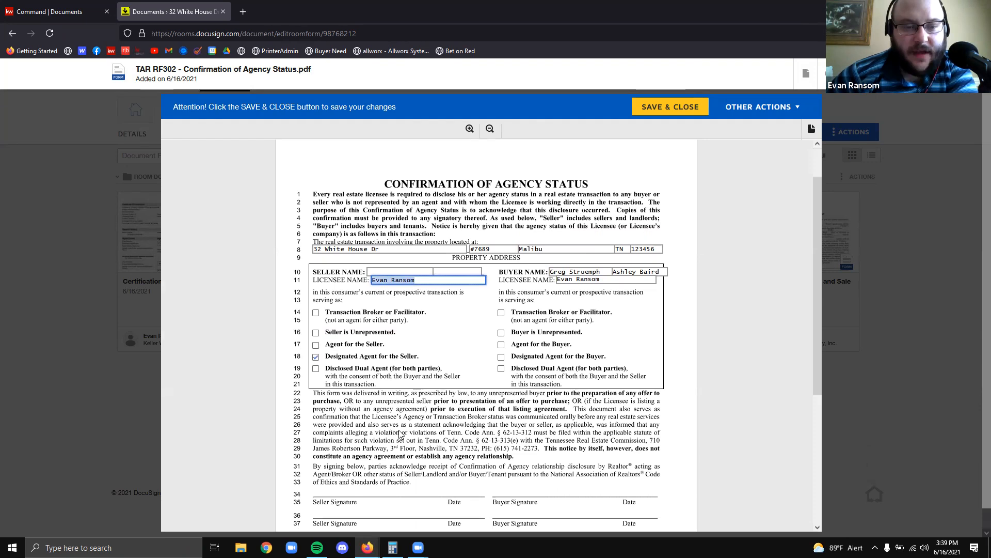
{"action": "scroll", "coordinate": [400, 435], "scroll_direction": "down", "scroll_amount": 1}
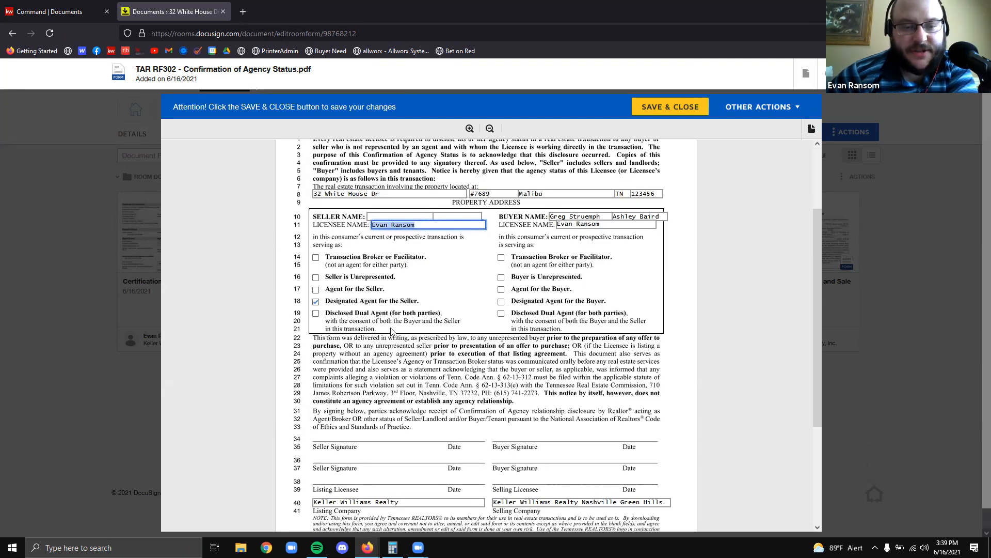
{"action": "scroll", "coordinate": [392, 379], "scroll_direction": "down", "scroll_amount": 3}
{"action": "scroll", "coordinate": [328, 331], "scroll_direction": "up", "scroll_amount": 3}
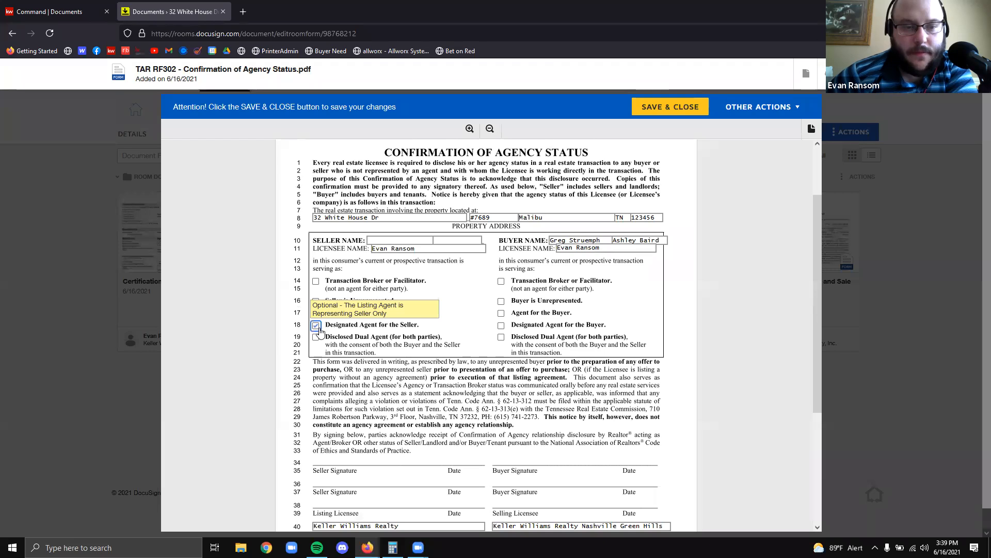
{"action": "left_click", "coordinate": [920, 419]}
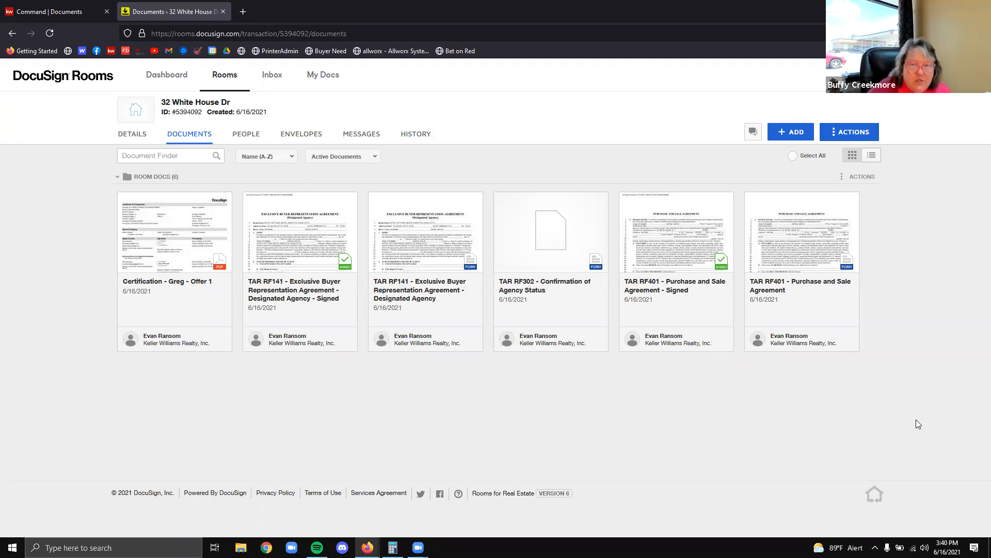
Bring up the DocuSign Forms selection for adding documents to the room
{"action": "left_click", "coordinate": [798, 133]}
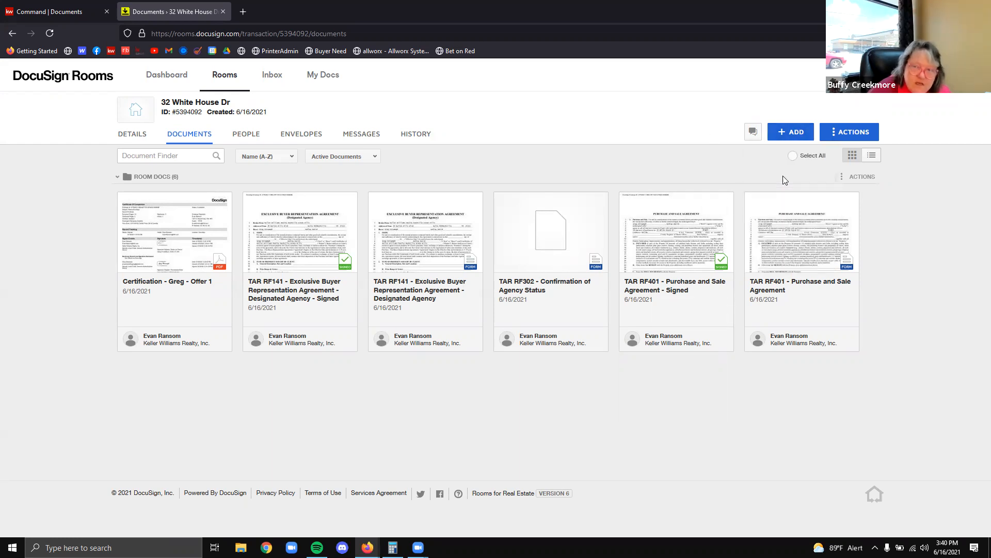
{"action": "left_click", "coordinate": [783, 177]}
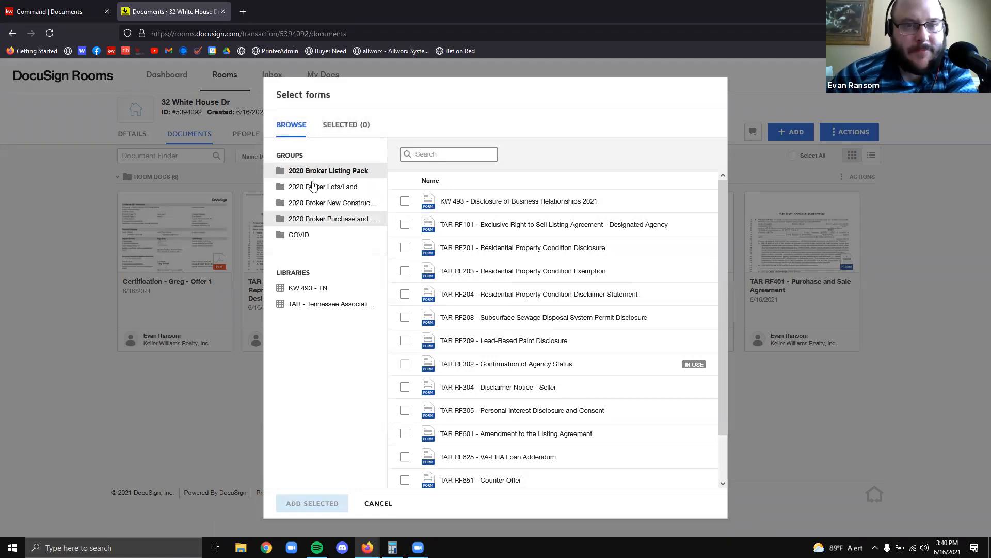
{"action": "left_click", "coordinate": [932, 266]}
{"action": "left_click", "coordinate": [804, 134]}
{"action": "left_click", "coordinate": [773, 176]}
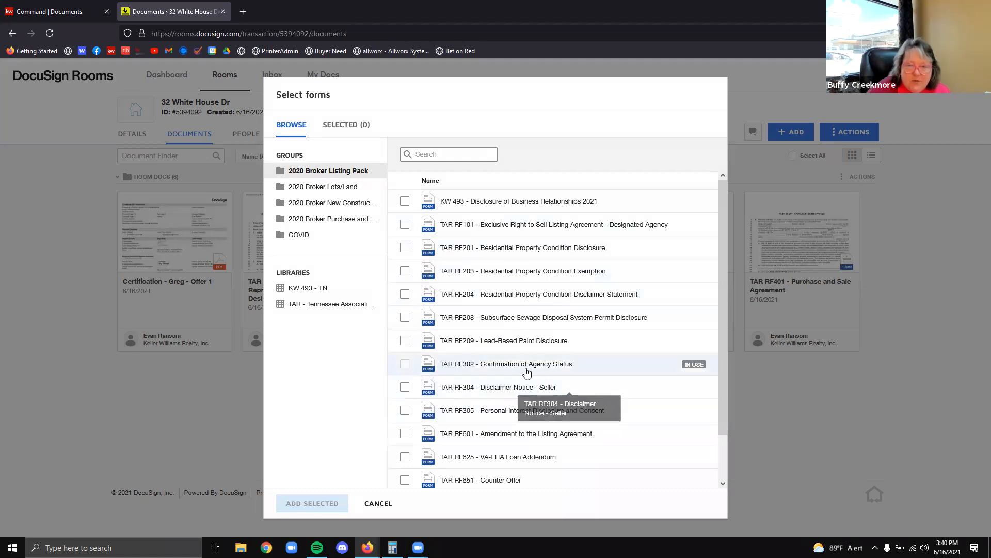
Check TAR RF101, keep its template as None, cancel without adding, and go to My Docs
{"action": "left_click", "coordinate": [404, 224]}
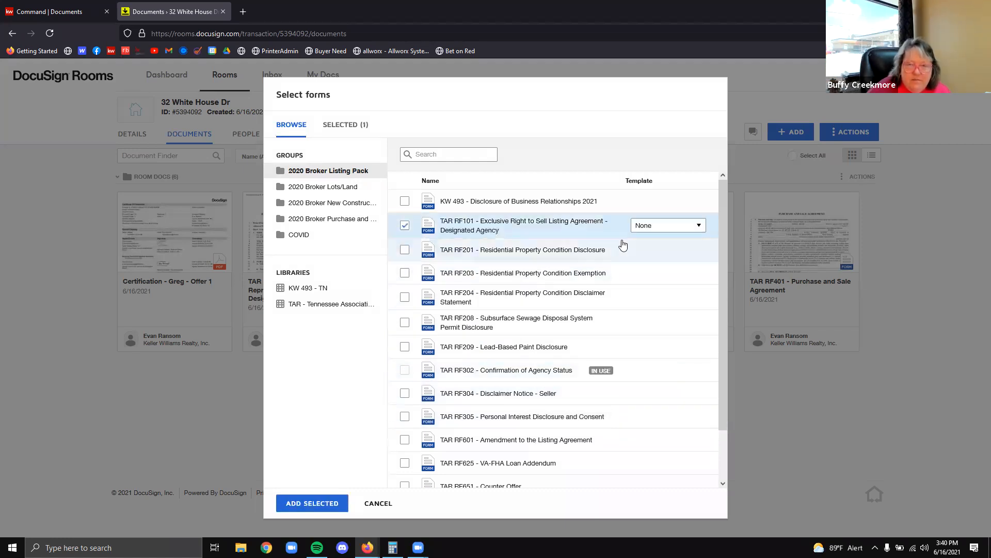
{"action": "left_click", "coordinate": [649, 228]}
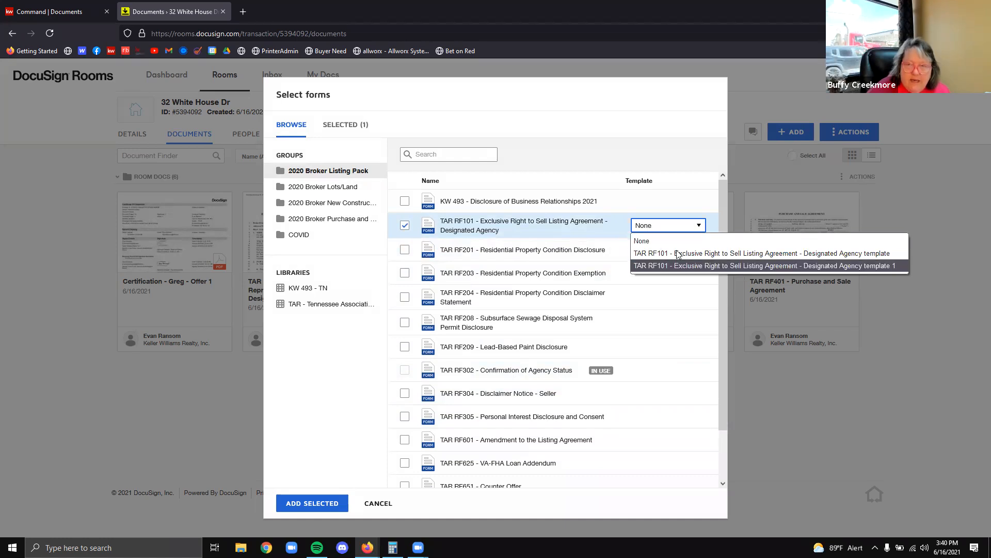
{"action": "left_click", "coordinate": [679, 140]}
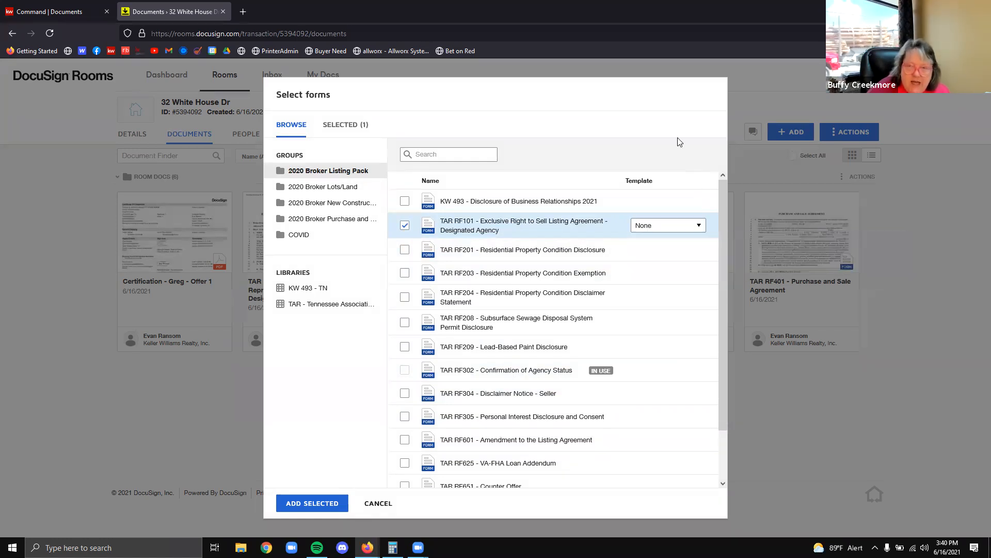
{"action": "left_click", "coordinate": [958, 237]}
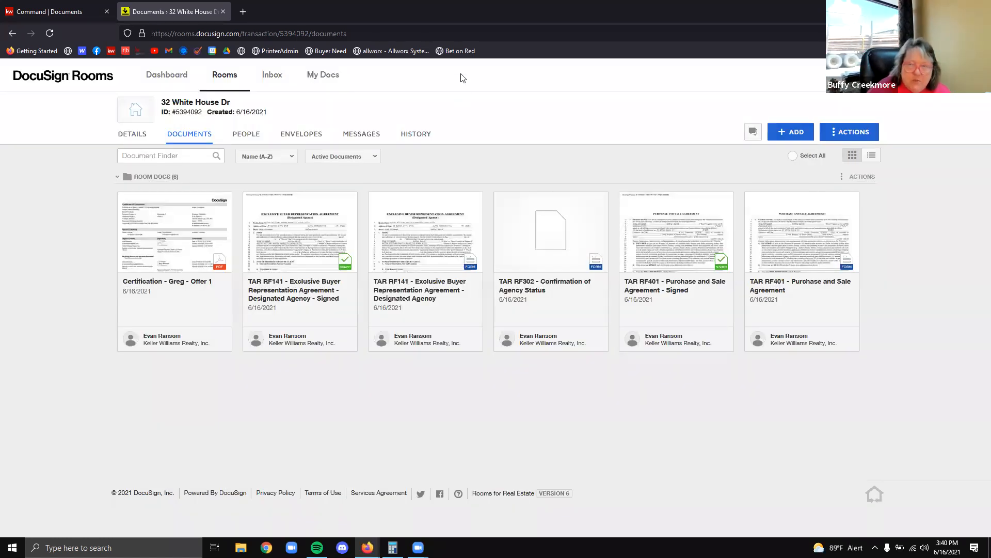
{"action": "left_click", "coordinate": [323, 75]}
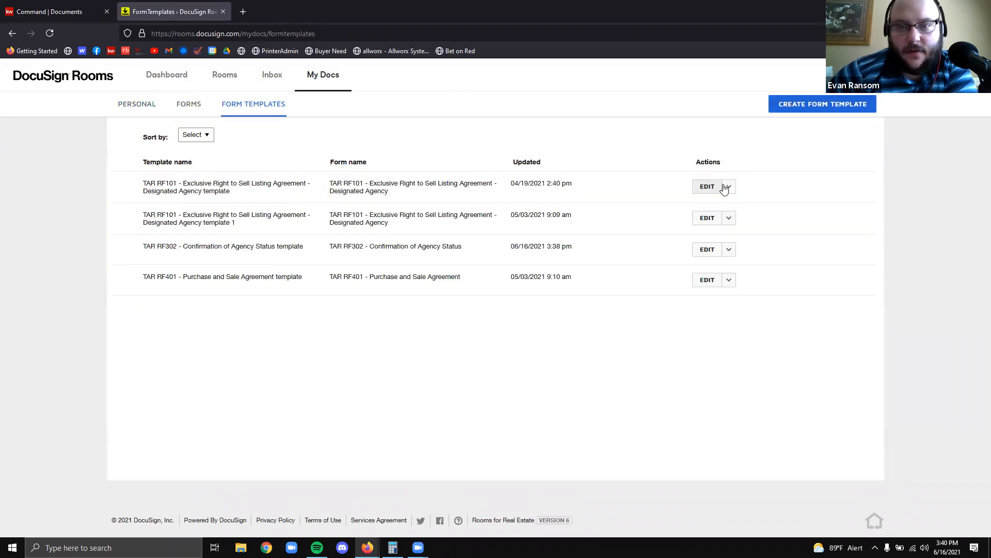
Rename the first RF101 form template to 'Parsons Listing' and save it
{"action": "left_click", "coordinate": [727, 187]}
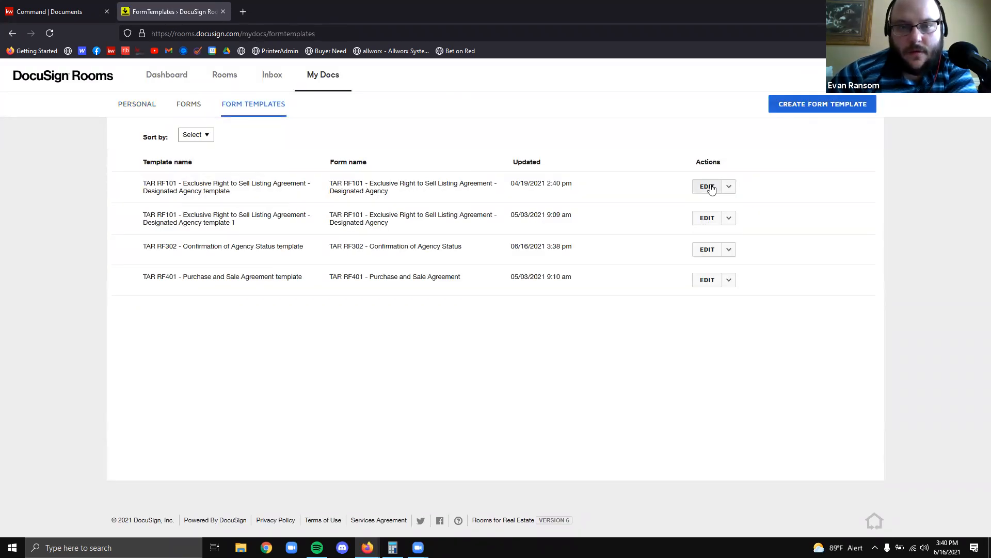
{"action": "left_click", "coordinate": [711, 187]}
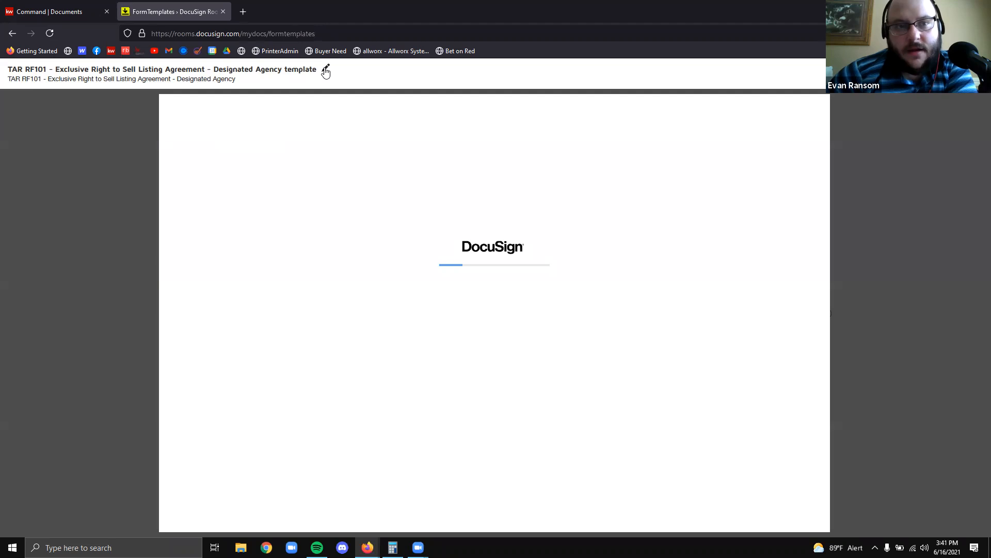
{"action": "left_click", "coordinate": [325, 70]}
{"action": "left_click_drag", "start_coordinate": [310, 70], "coordinate": [13, 70]}
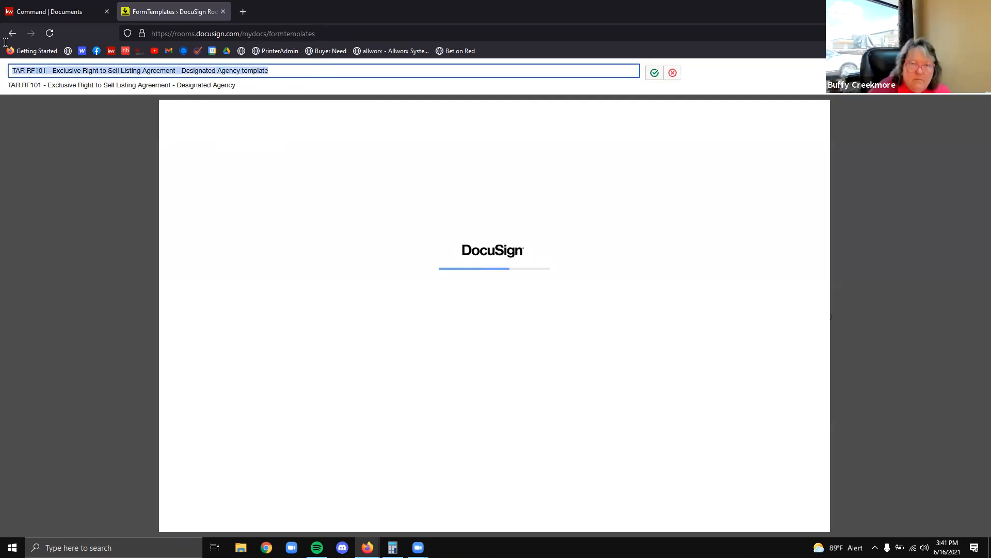
{"action": "left_click_drag", "start_coordinate": [296, 71], "coordinate": [6, 41]}
{"action": "type", "text": "Parsons Listing"}
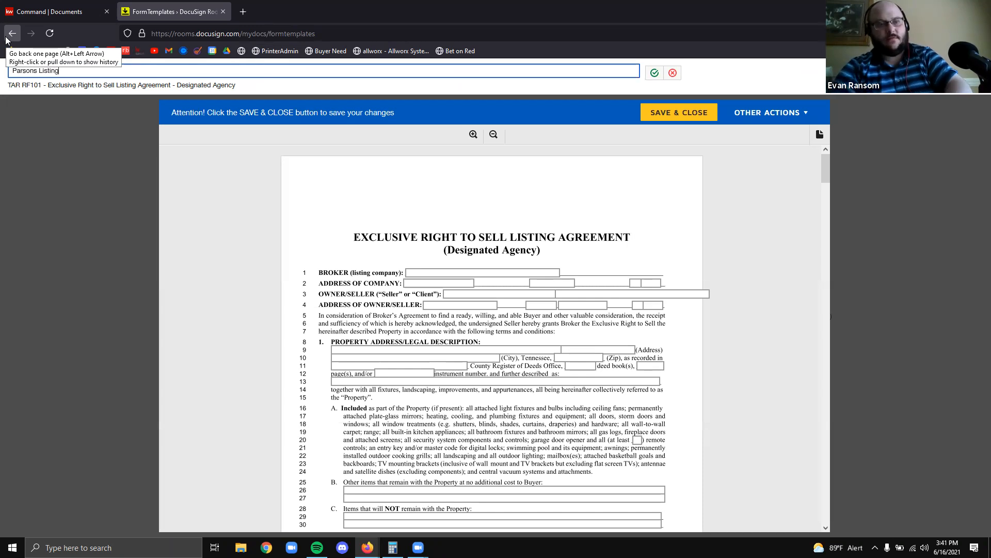
{"action": "left_click", "coordinate": [657, 71]}
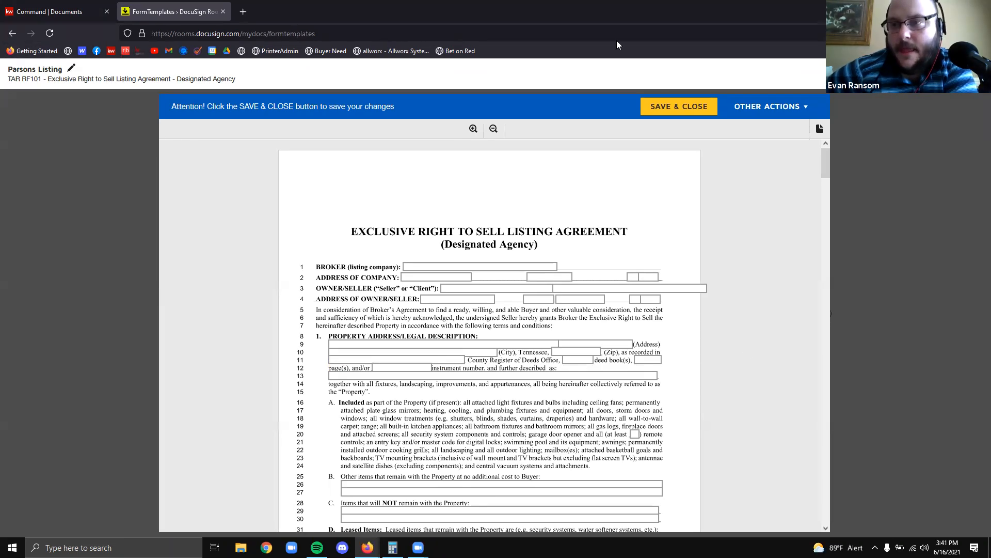
{"action": "left_click", "coordinate": [679, 106]}
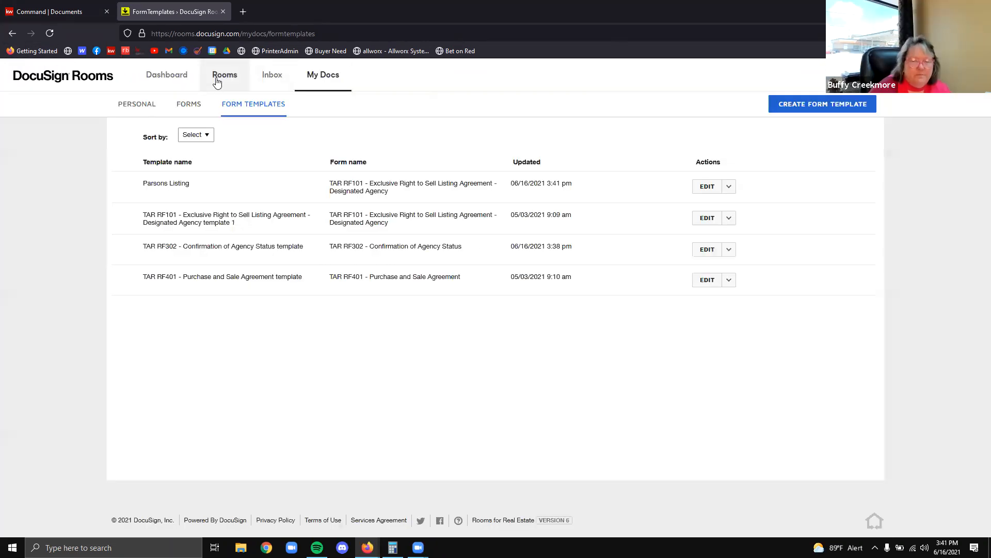
{"action": "left_click", "coordinate": [222, 77]}
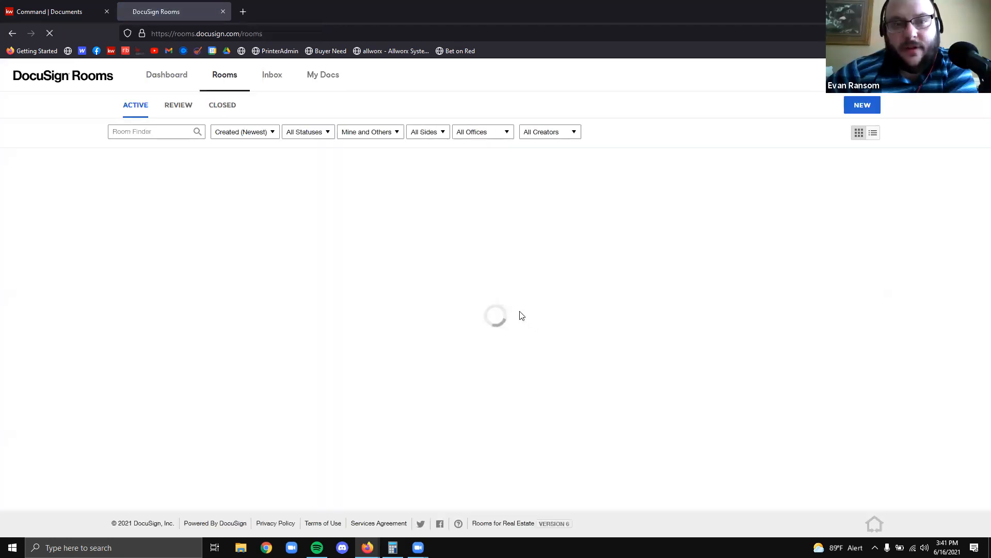
{"action": "left_click", "coordinate": [183, 208]}
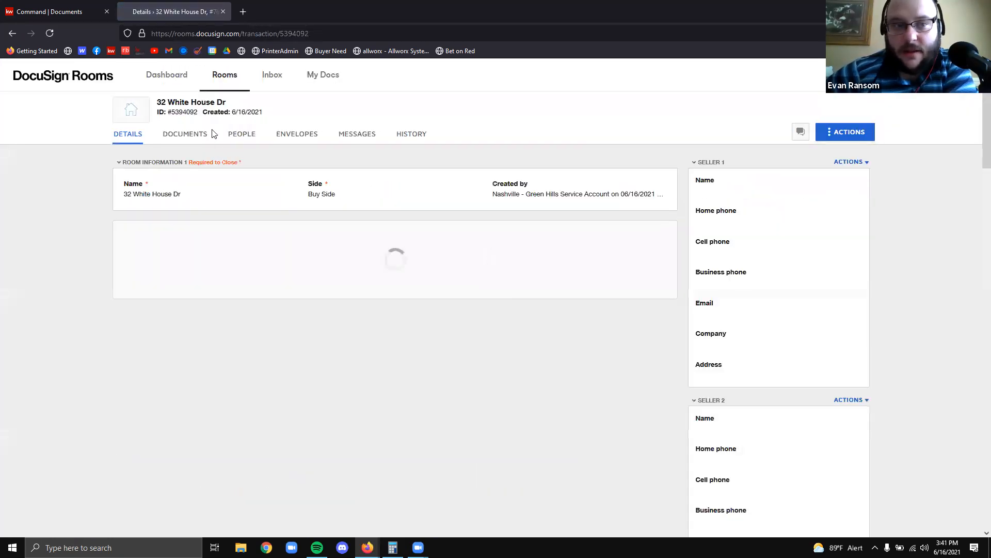
{"action": "left_click", "coordinate": [199, 134]}
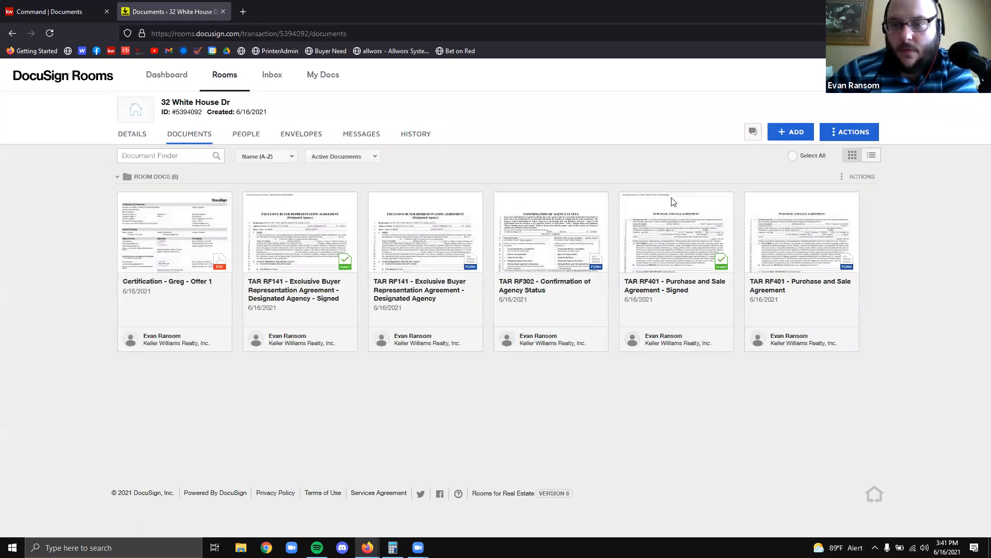